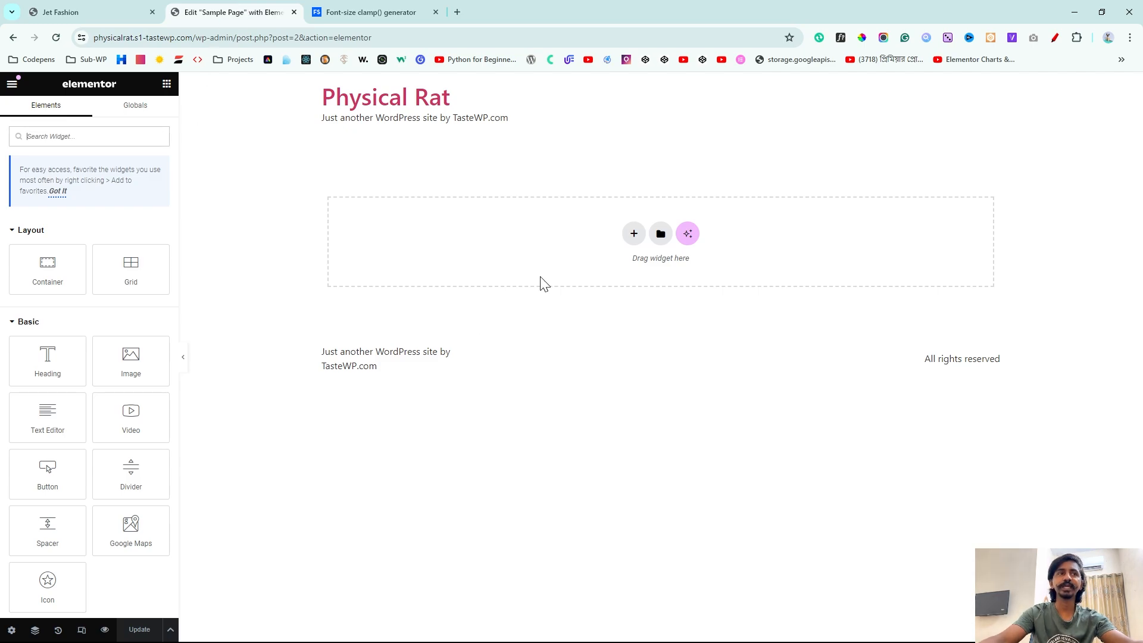
Step: Add a single-column flexbox container to the page and place a Heading widget inside it
{"action": "left_click", "coordinate": [634, 234]}
{"action": "left_click", "coordinate": [622, 271]}
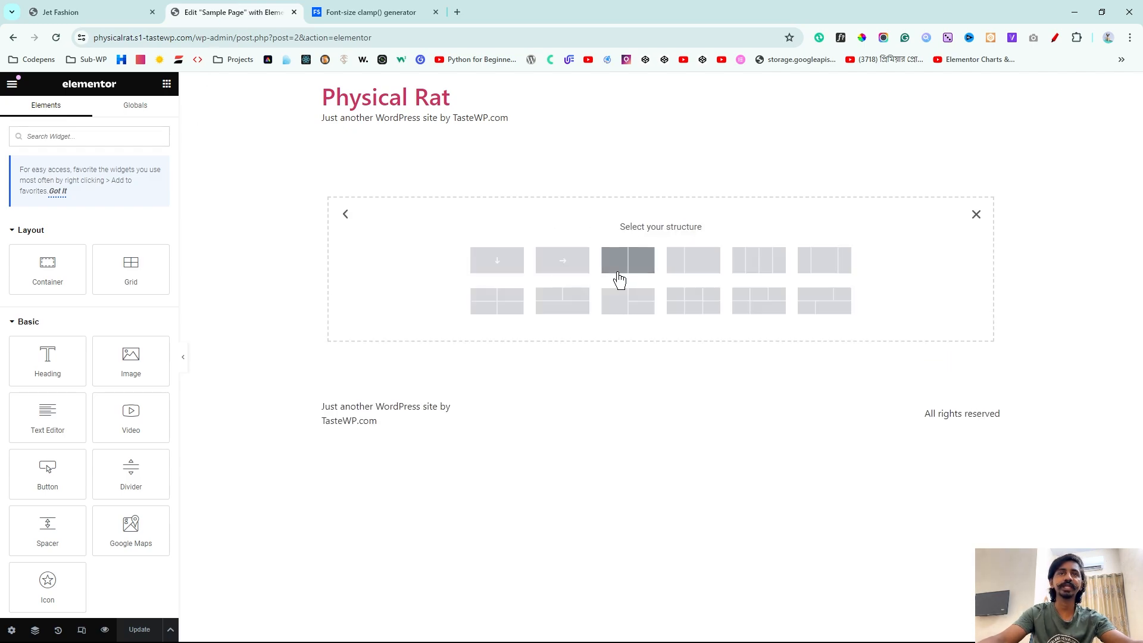
{"action": "left_click", "coordinate": [515, 271]}
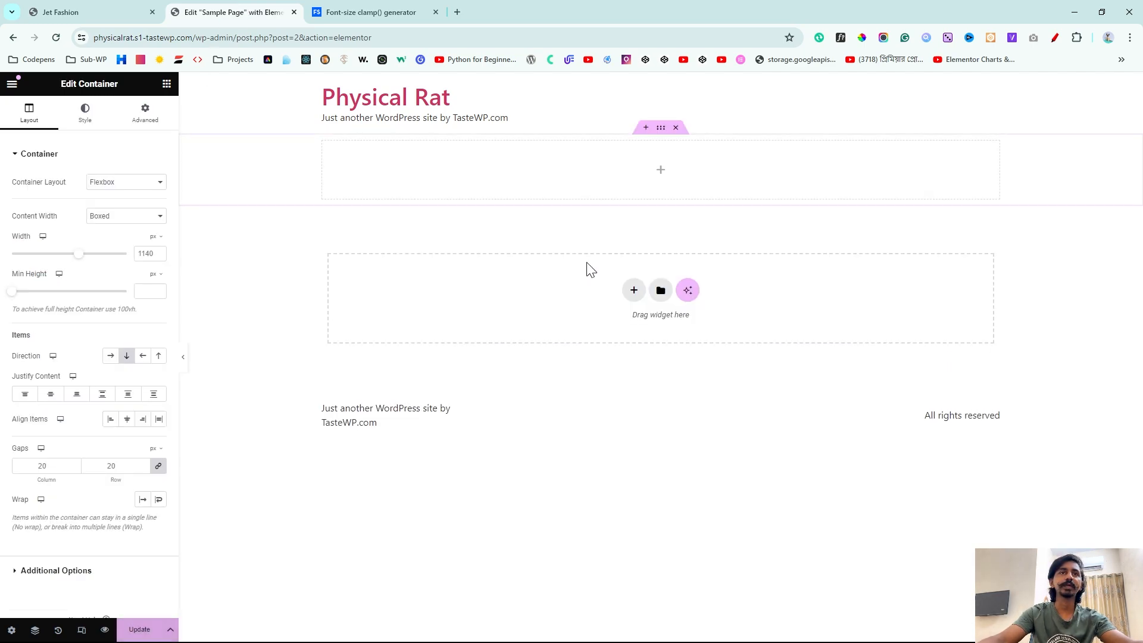
{"action": "left_click", "coordinate": [167, 83]}
{"action": "left_click_drag", "start_coordinate": [49, 357], "coordinate": [482, 153]}
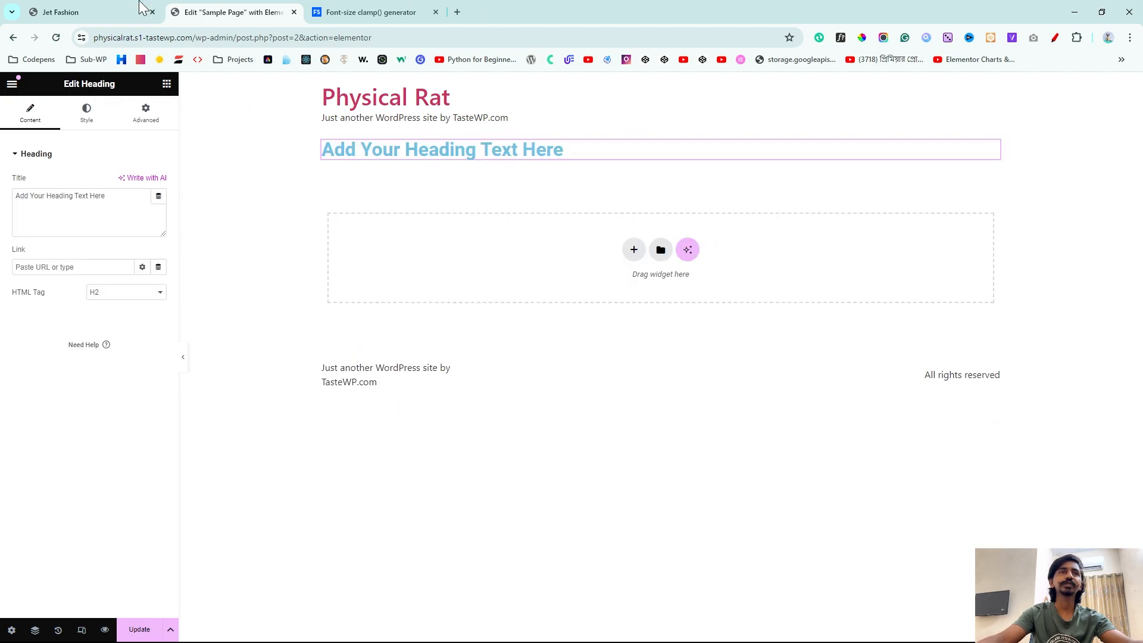
Step: Check the hero heading on the Jet Fashion site, and set the new heading's font family to Oswald
{"action": "left_click", "coordinate": [141, 7]}
{"action": "left_click_drag", "start_coordinate": [214, 194], "coordinate": [905, 208]}
{"action": "left_click", "coordinate": [867, 213]}
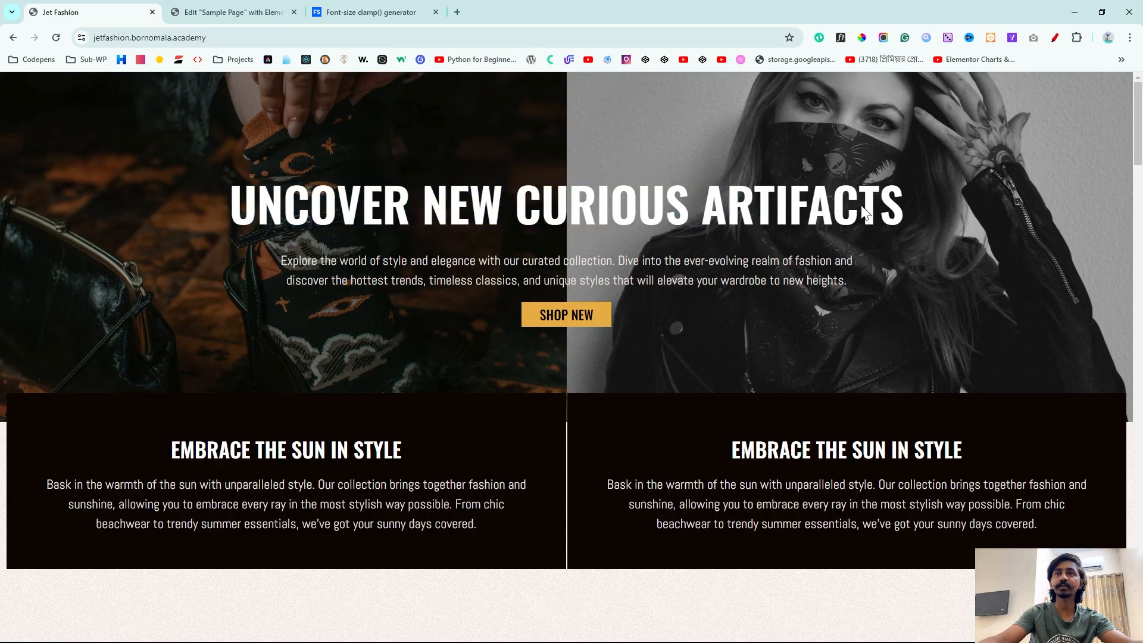
{"action": "left_click", "coordinate": [233, 12]}
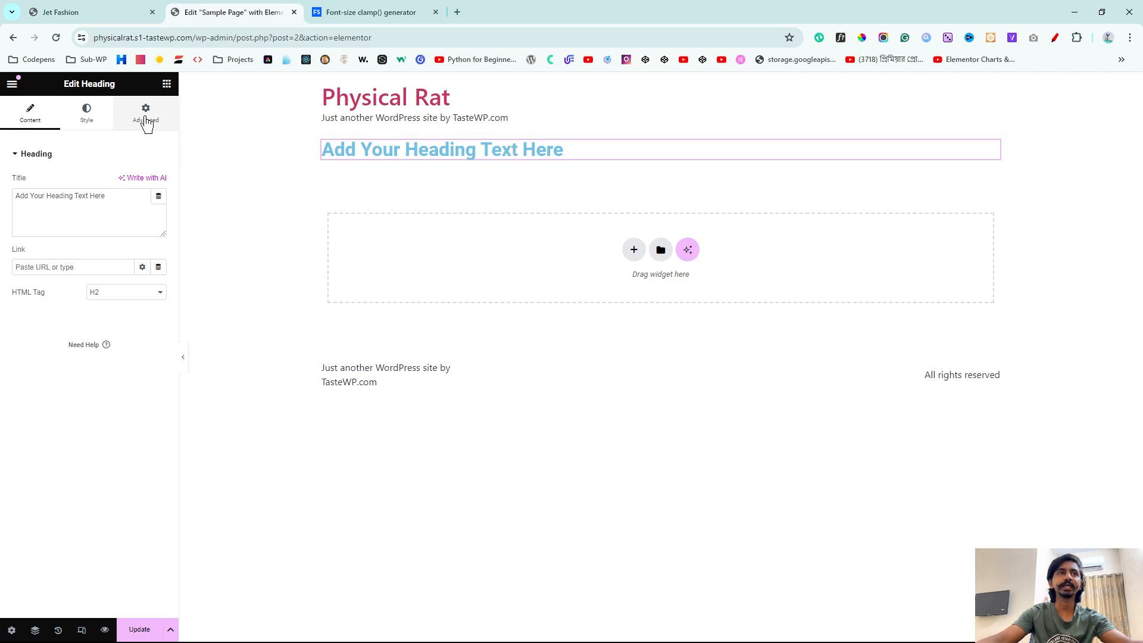
{"action": "double_click", "coordinate": [85, 121]}
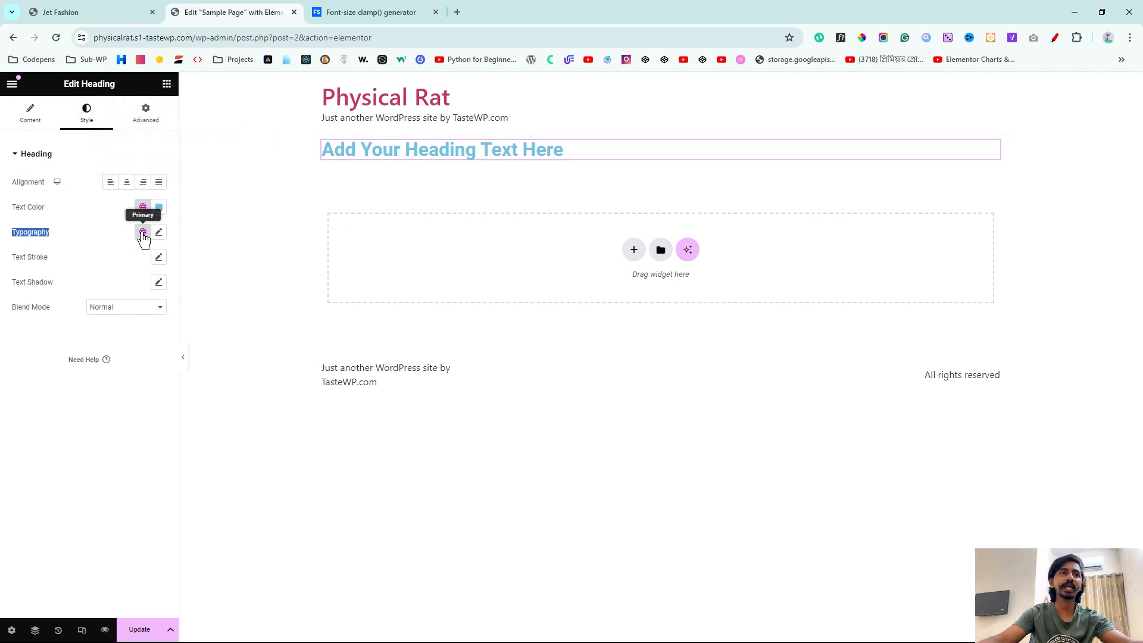
{"action": "left_click", "coordinate": [158, 231]}
{"action": "left_click", "coordinate": [121, 292]}
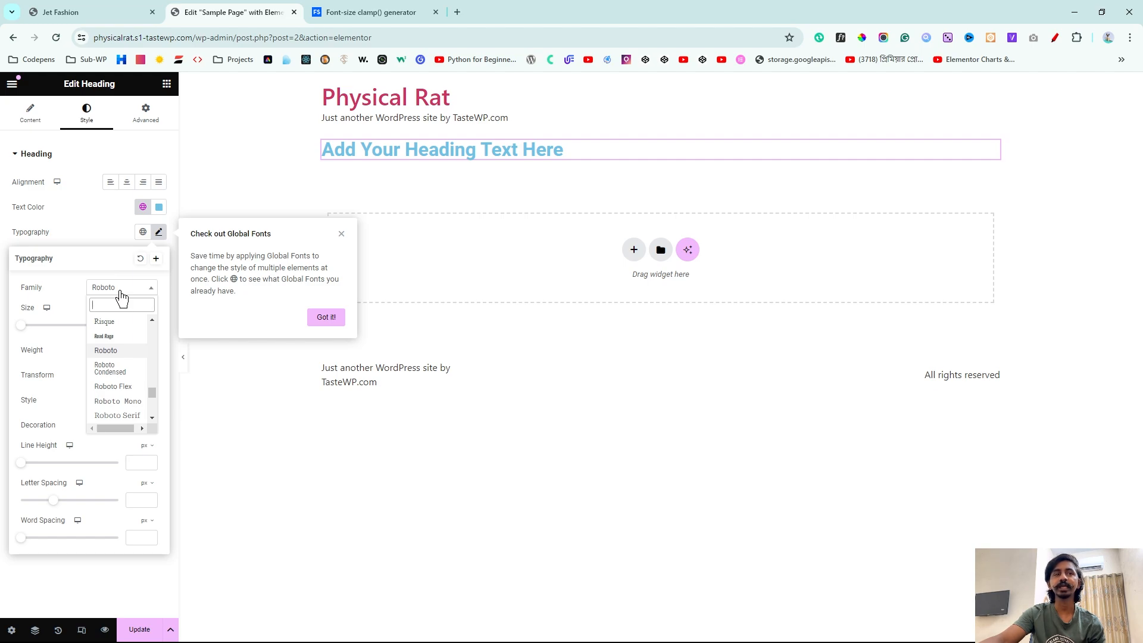
{"action": "type", "text": "oswald"}
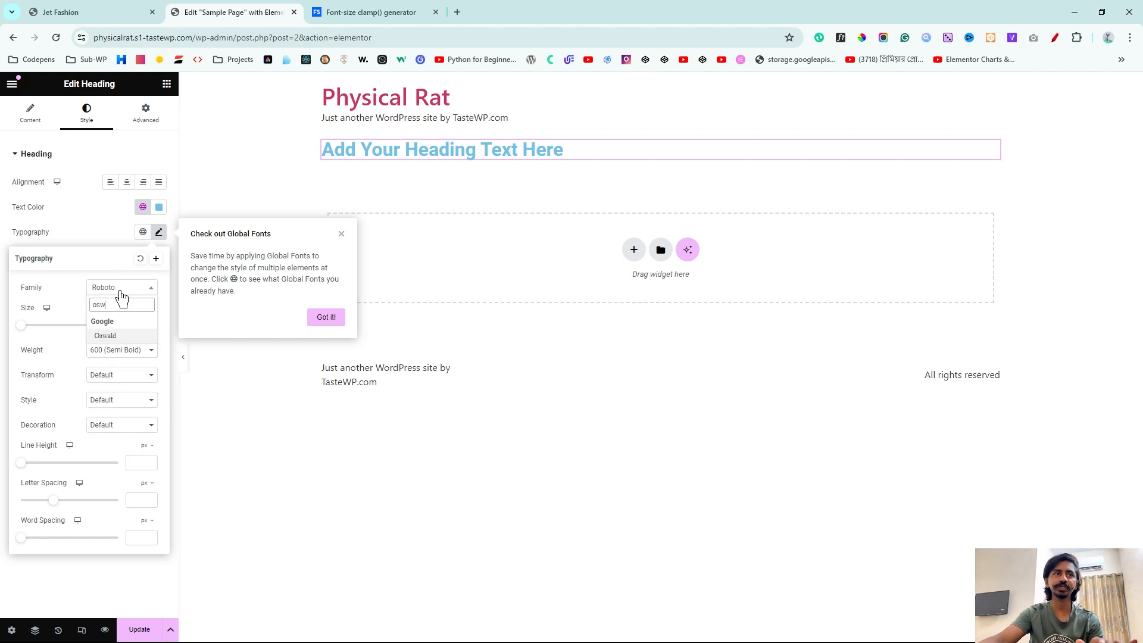
{"action": "left_click", "coordinate": [119, 326]}
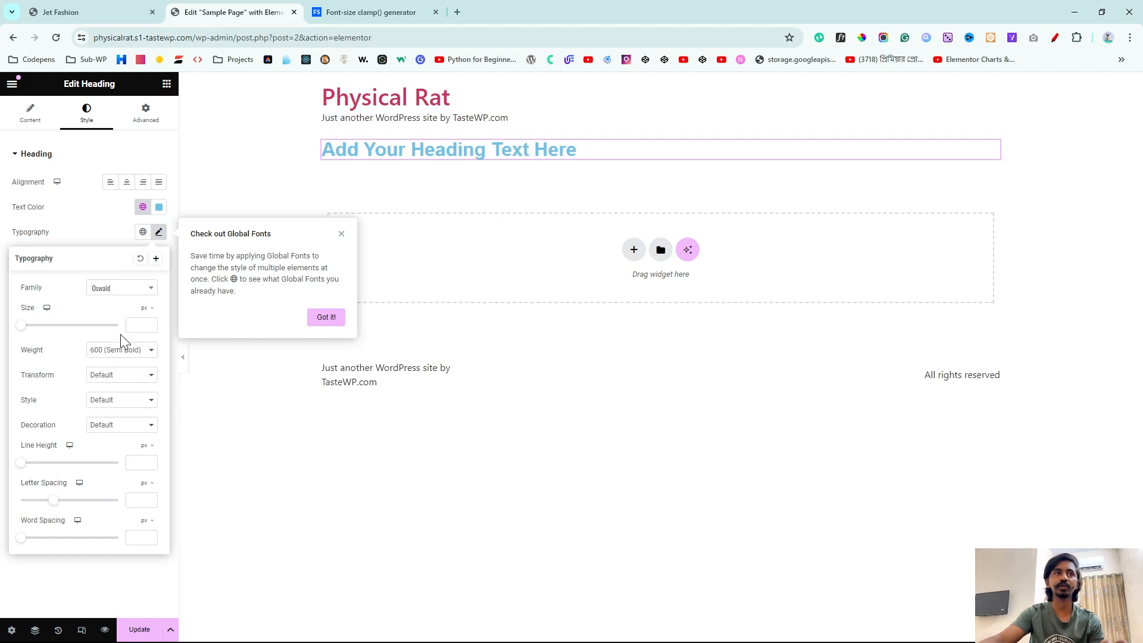
Step: Enlarge the heading until its text spans about three quarters of the content width, and center it
{"action": "left_click", "coordinate": [331, 321]}
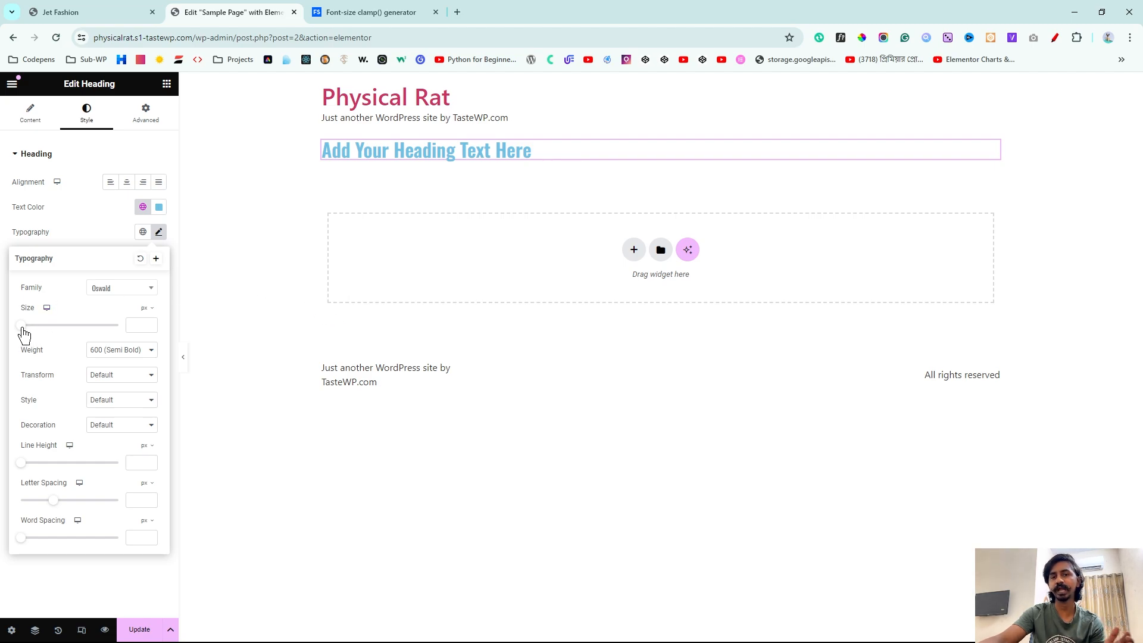
{"action": "left_click_drag", "start_coordinate": [22, 328], "coordinate": [58, 328]}
{"action": "left_click", "coordinate": [127, 182]}
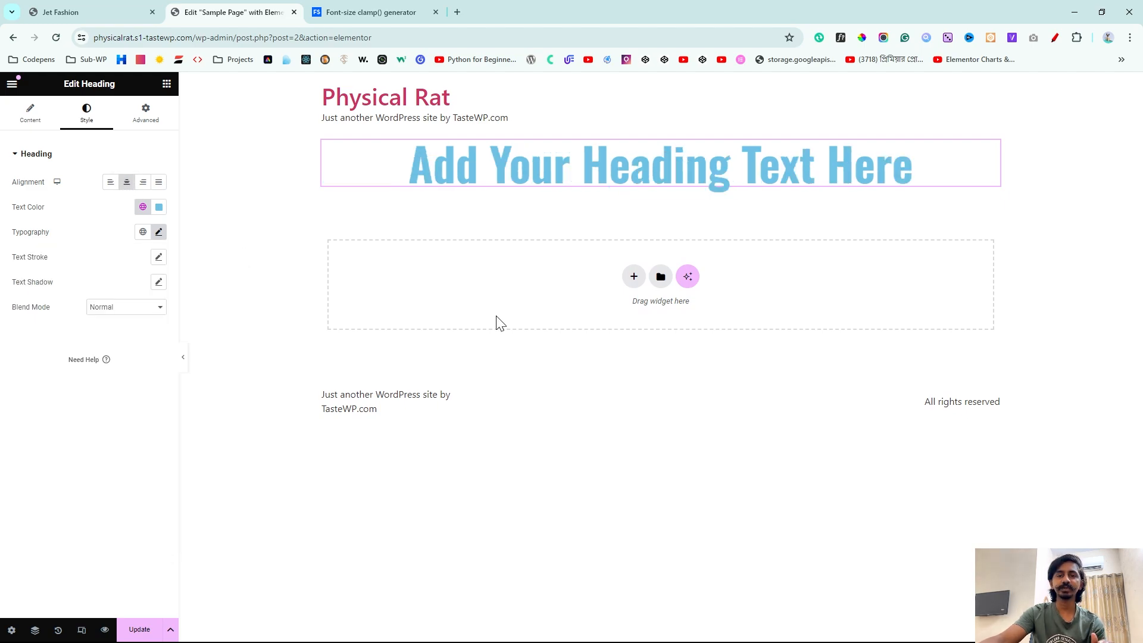
Step: Add a two-column flexbox container below the large heading
{"action": "left_click", "coordinate": [634, 276]}
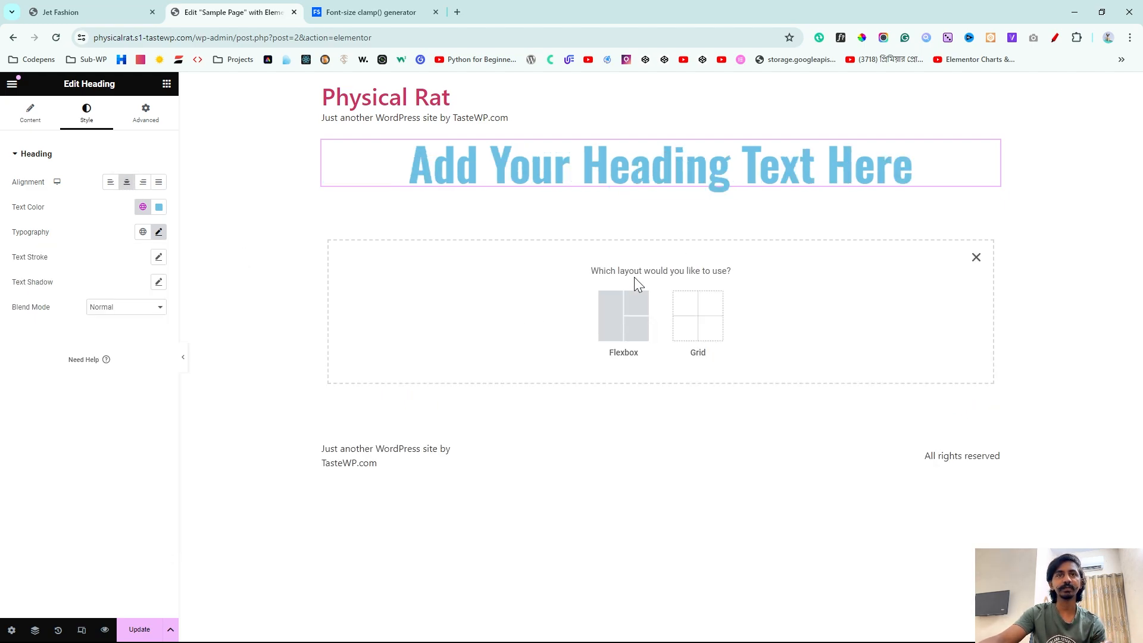
{"action": "left_click", "coordinate": [630, 311]}
{"action": "left_click", "coordinate": [630, 307]}
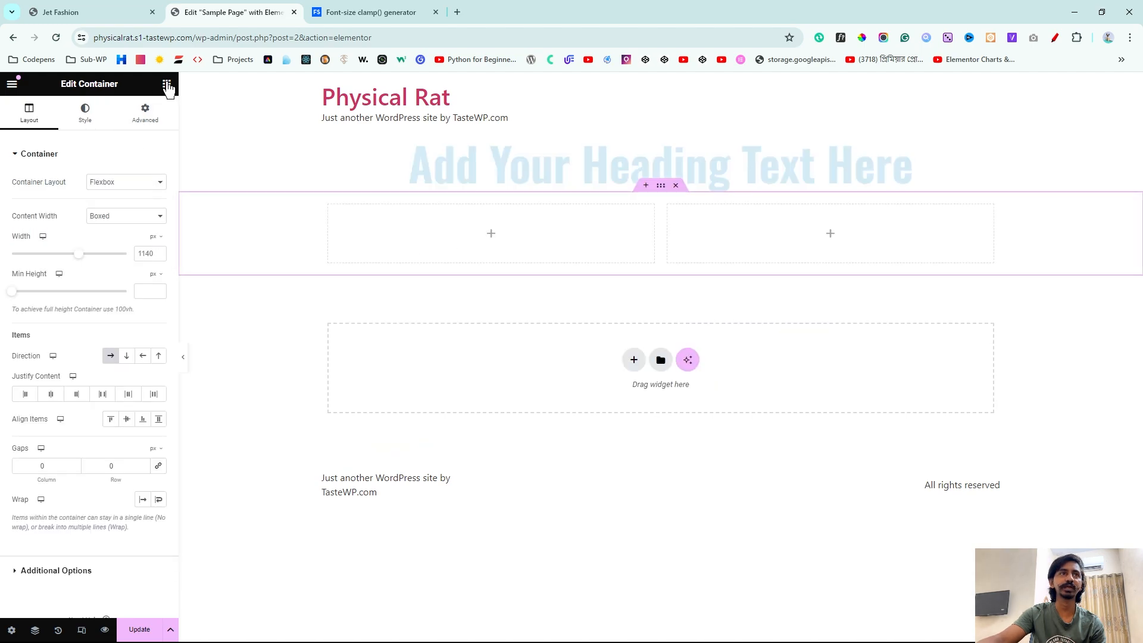
Step: Place a Heading widget in each of the two columns of the new container
{"action": "left_click", "coordinate": [167, 83]}
{"action": "left_click_drag", "start_coordinate": [48, 360], "coordinate": [494, 241]}
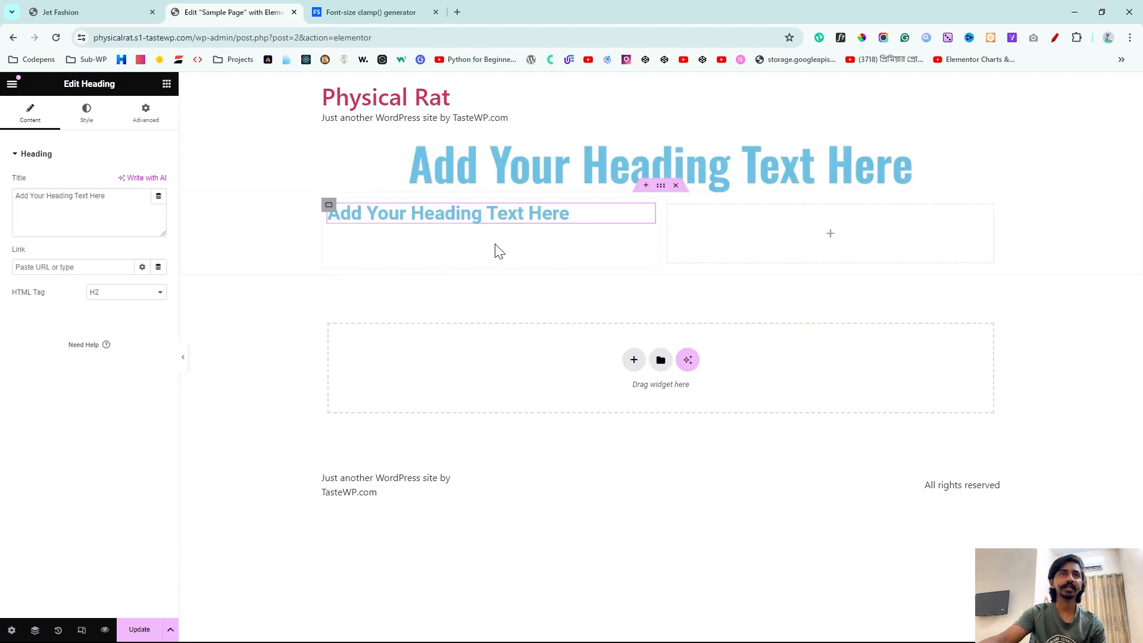
{"action": "left_click", "coordinate": [167, 83]}
{"action": "left_click_drag", "start_coordinate": [48, 356], "coordinate": [735, 197]}
Step: Compare with the two column headings on the Jet Fashion site, and set the first column heading's font family to Abel
{"action": "left_click", "coordinate": [59, 12]}
{"action": "left_click_drag", "start_coordinate": [172, 448], "coordinate": [337, 459]}
{"action": "left_click_drag", "start_coordinate": [733, 450], "coordinate": [968, 452]}
{"action": "left_click", "coordinate": [989, 446]}
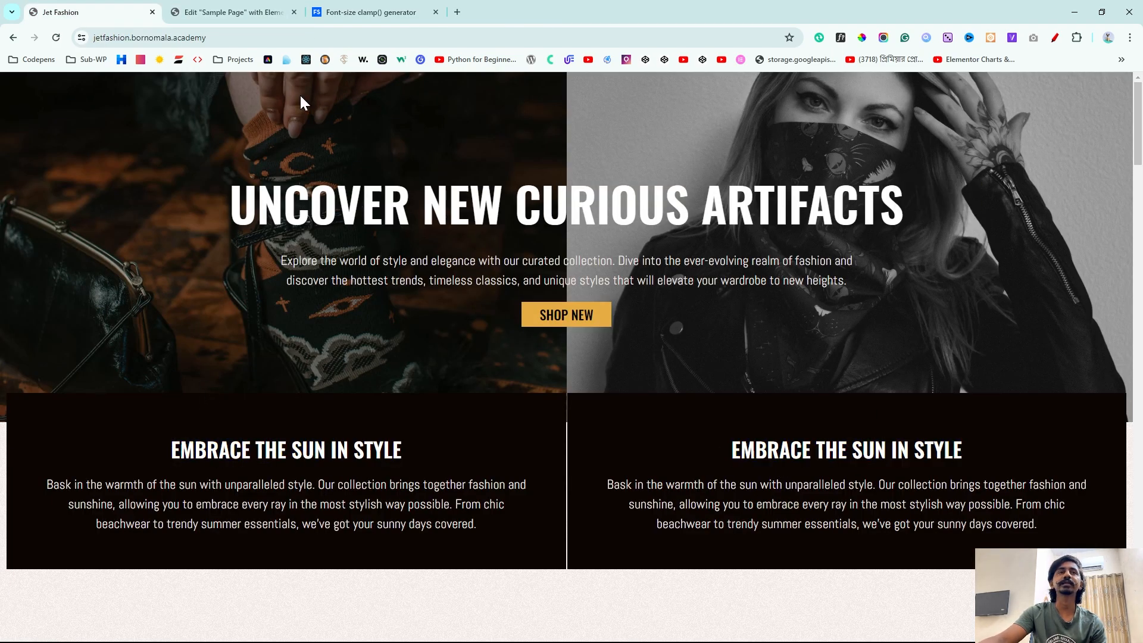
{"action": "left_click", "coordinate": [232, 11]}
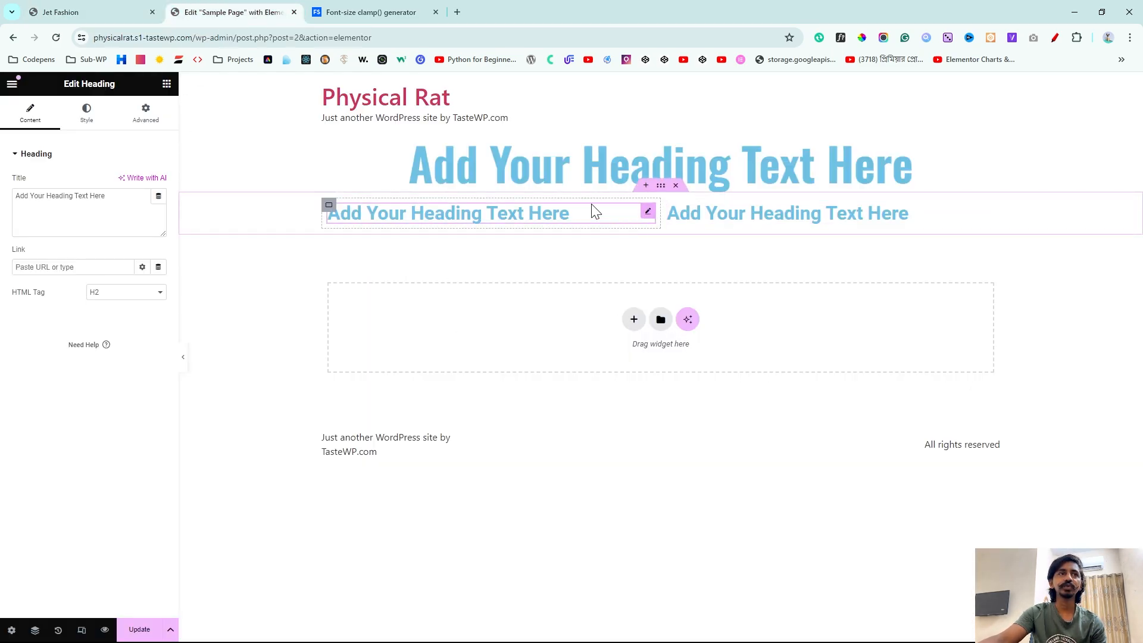
{"action": "left_click", "coordinate": [87, 114]}
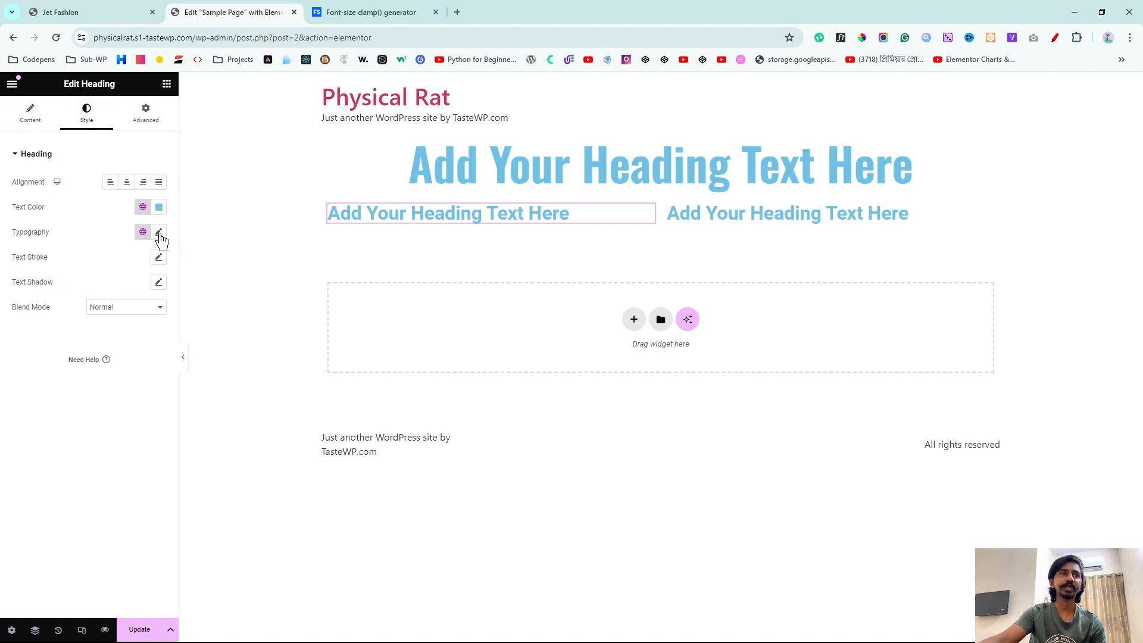
{"action": "left_click", "coordinate": [159, 232]}
{"action": "left_click", "coordinate": [120, 289]}
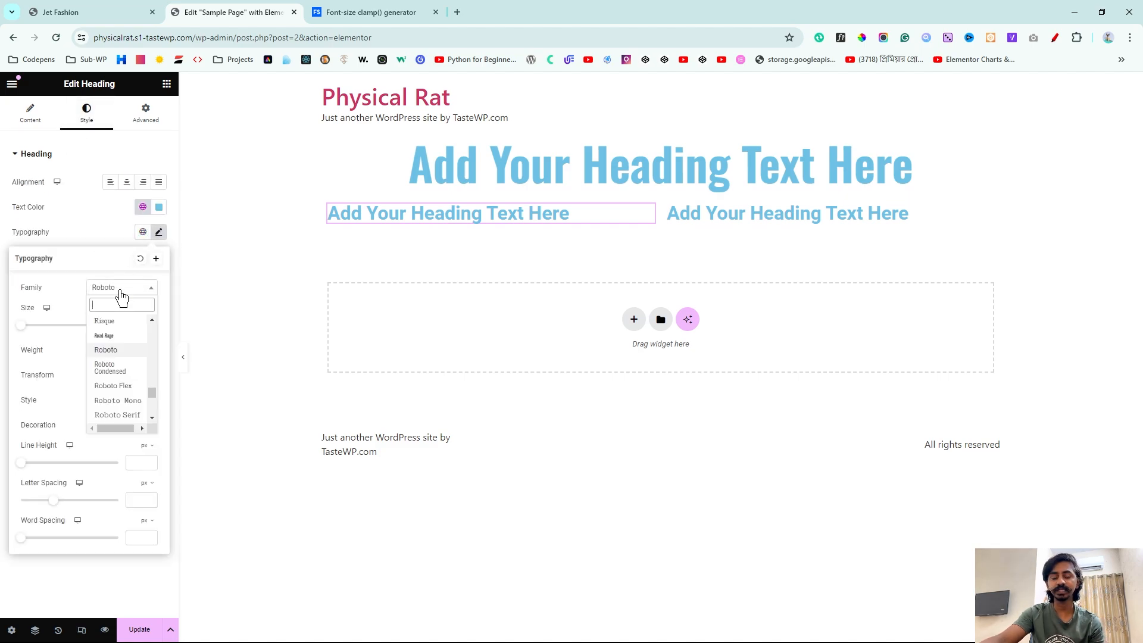
{"action": "type", "text": "abe"}
{"action": "left_click", "coordinate": [133, 352]}
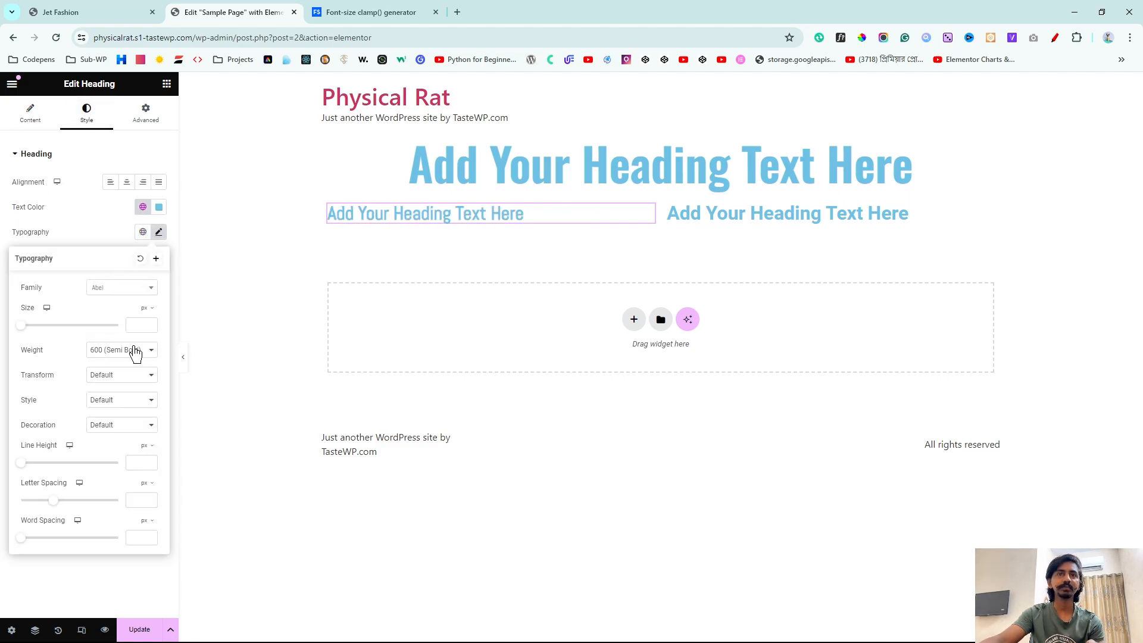
Step: Set the first column heading's font size to 25 px
{"action": "left_click", "coordinate": [138, 325]}
{"action": "type", "text": "20"}
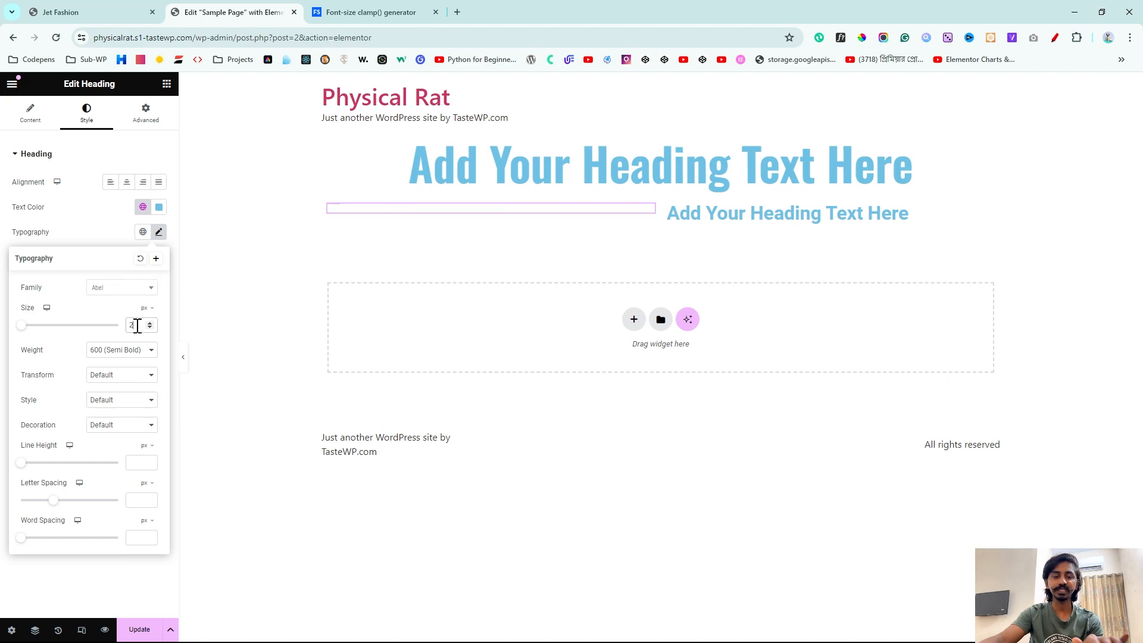
{"action": "left_click", "coordinate": [150, 322]}
{"action": "left_click", "coordinate": [149, 322]}
{"action": "left_click", "coordinate": [149, 322]}
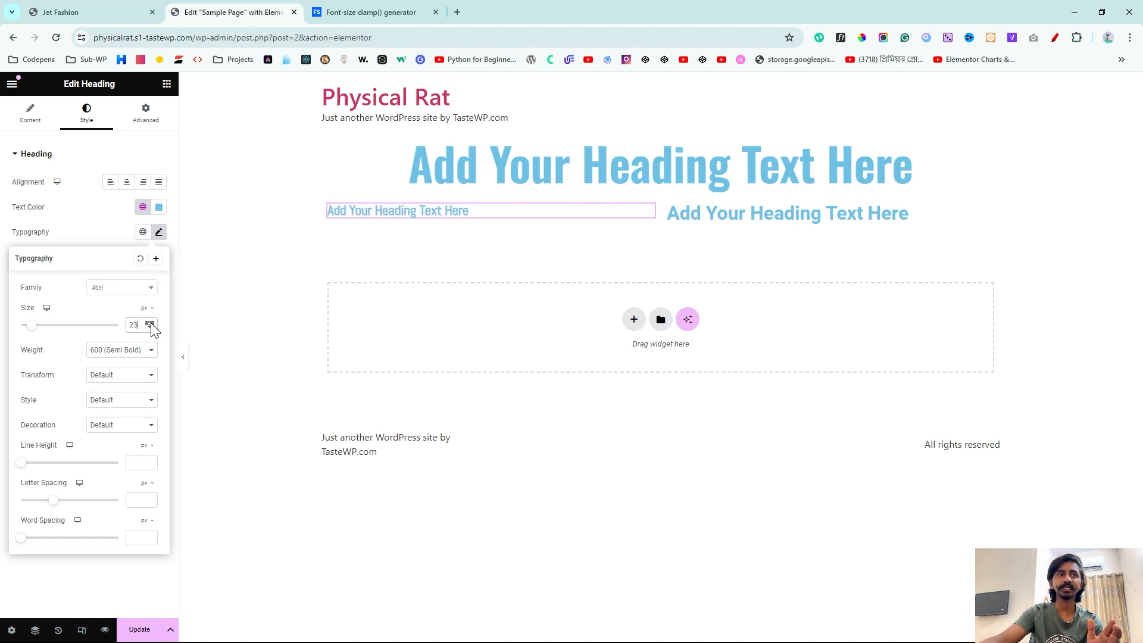
{"action": "left_click", "coordinate": [149, 322]}
{"action": "left_click", "coordinate": [150, 322]}
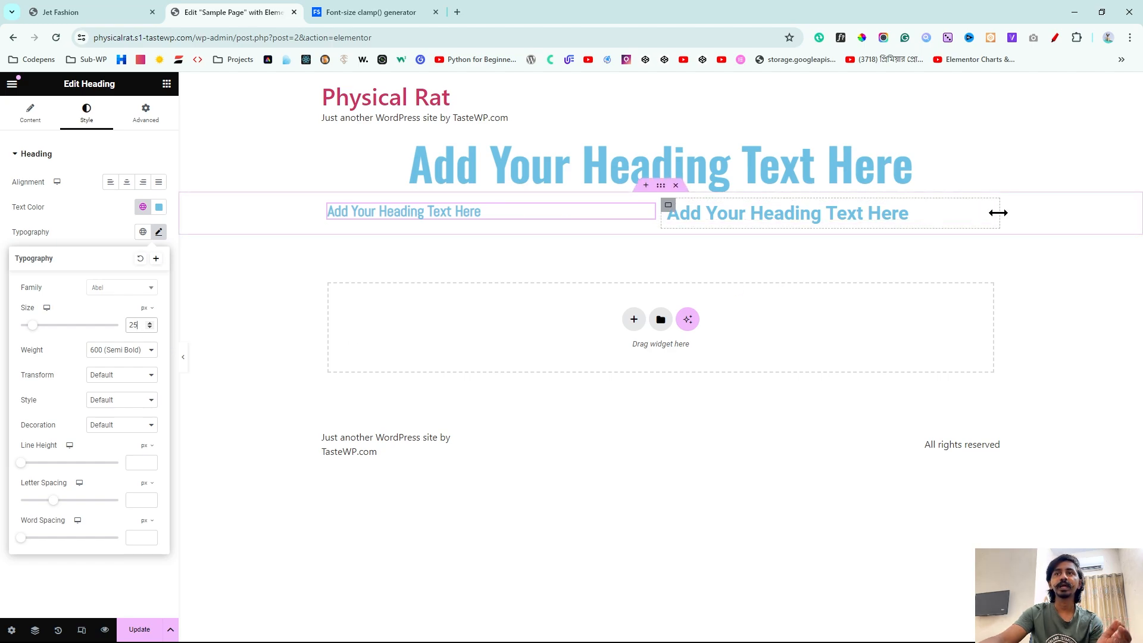
Step: Set the second column heading's font family to Abel and its size to 25 px
{"action": "left_click", "coordinate": [988, 219]}
{"action": "left_click", "coordinate": [85, 115]}
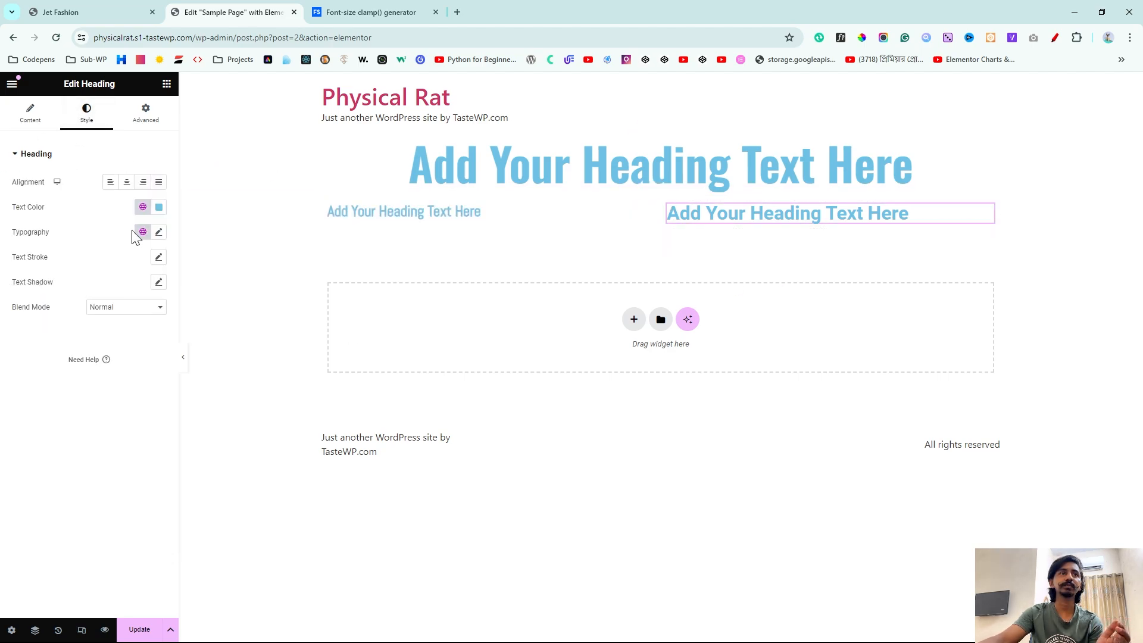
{"action": "left_click", "coordinate": [159, 232]}
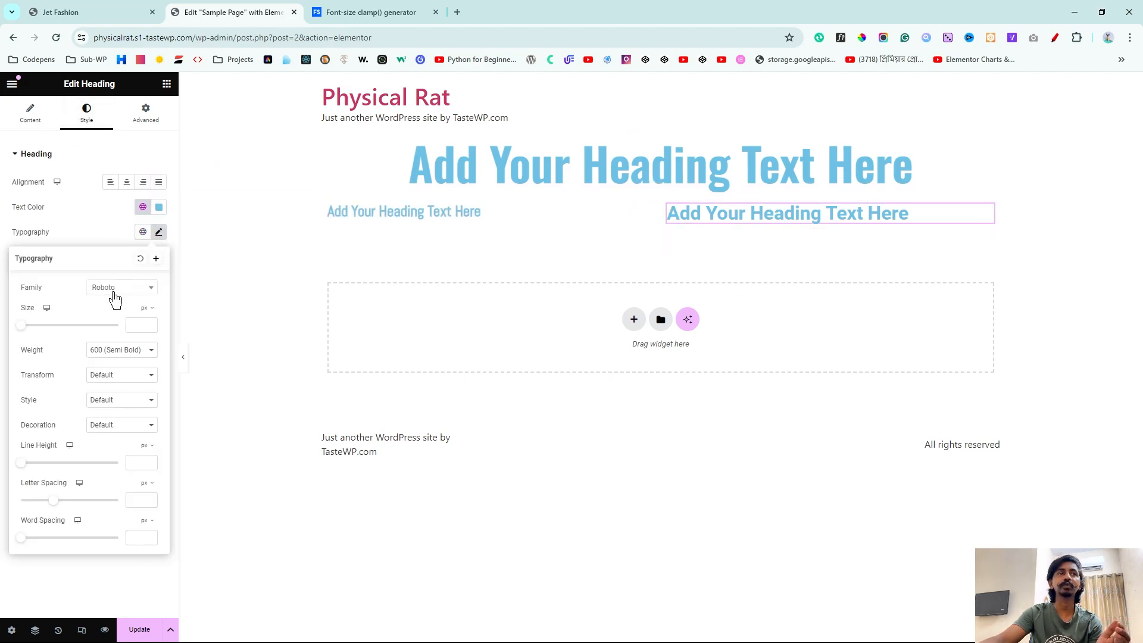
{"action": "left_click", "coordinate": [115, 292]}
{"action": "type", "text": "abel"}
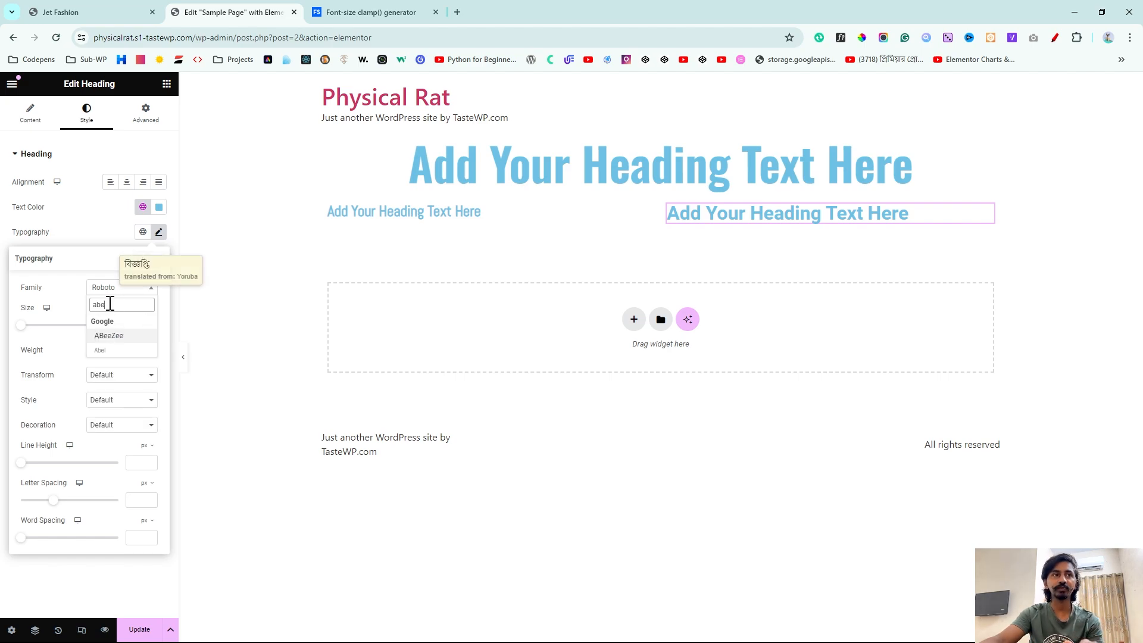
{"action": "left_click", "coordinate": [117, 357]}
{"action": "left_click", "coordinate": [138, 325]}
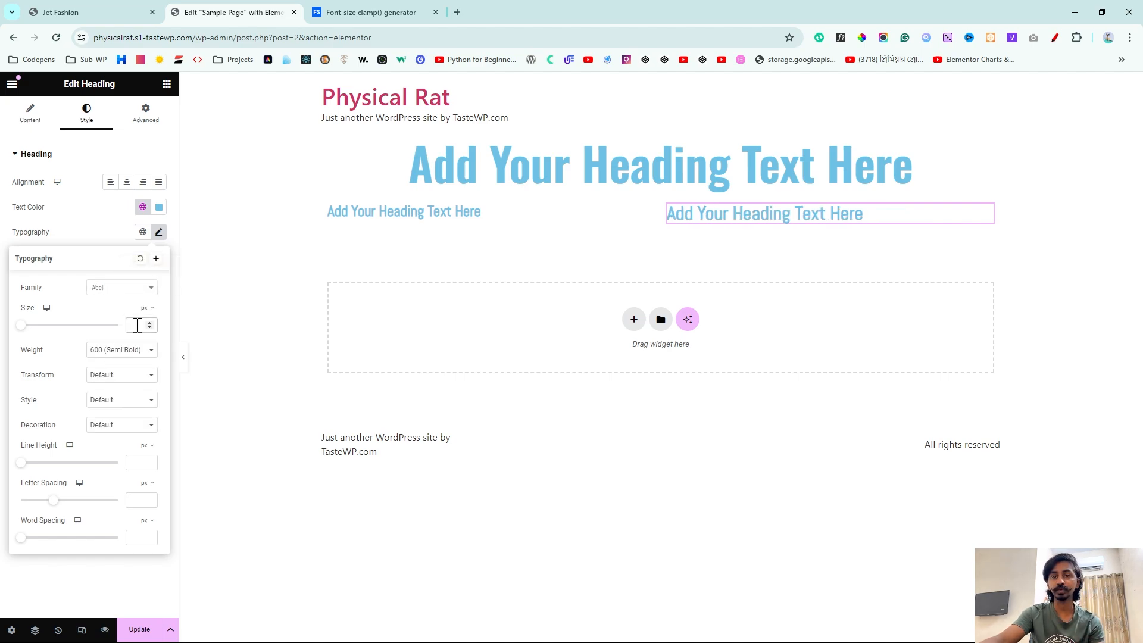
{"action": "type", "text": "25"}
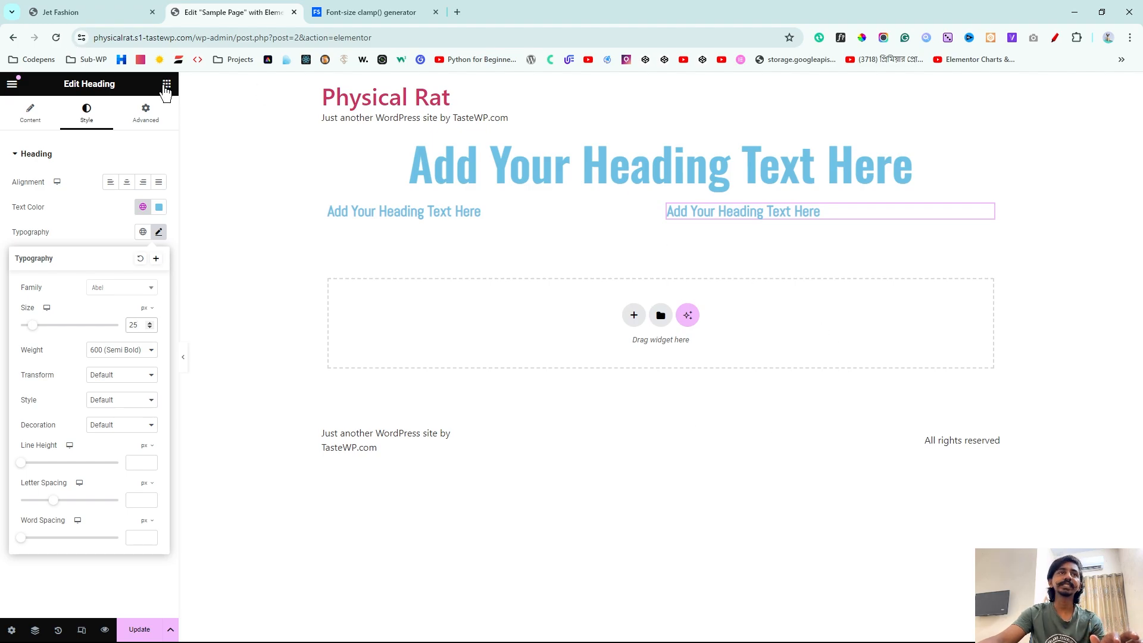
Step: Add a Text Editor widget directly below the large heading, as on the Jet Fashion site, and center its text
{"action": "left_click", "coordinate": [166, 84]}
{"action": "left_click_drag", "start_coordinate": [36, 414], "coordinate": [567, 199]}
{"action": "left_click", "coordinate": [101, 9]}
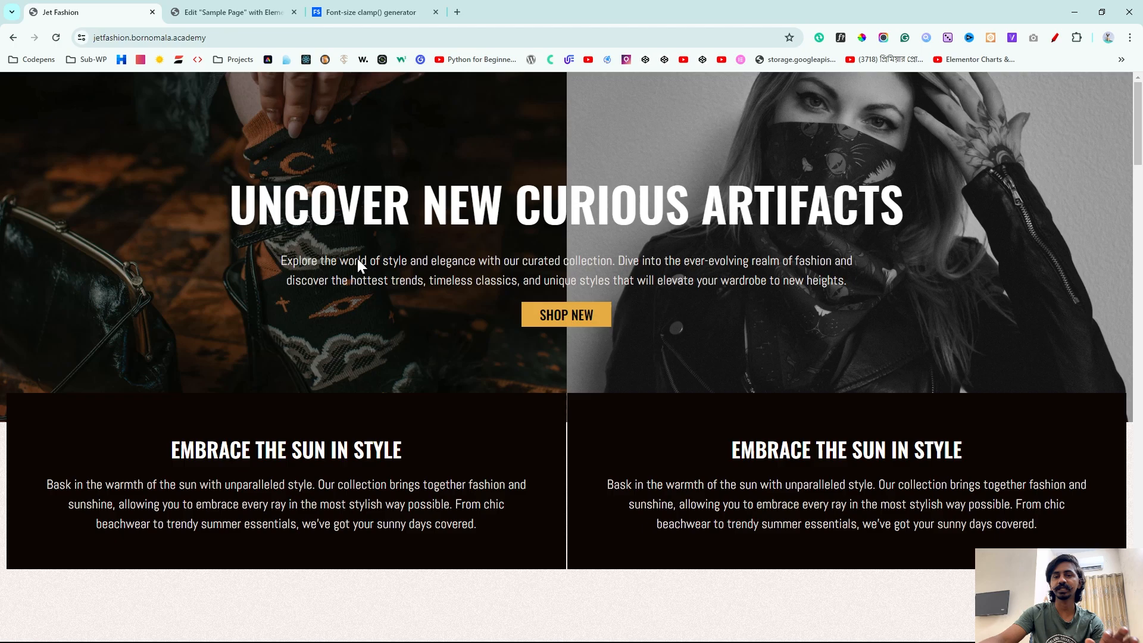
{"action": "left_click_drag", "start_coordinate": [281, 261], "coordinate": [462, 278]}
{"action": "left_click_drag", "start_coordinate": [660, 281], "coordinate": [660, 281]}
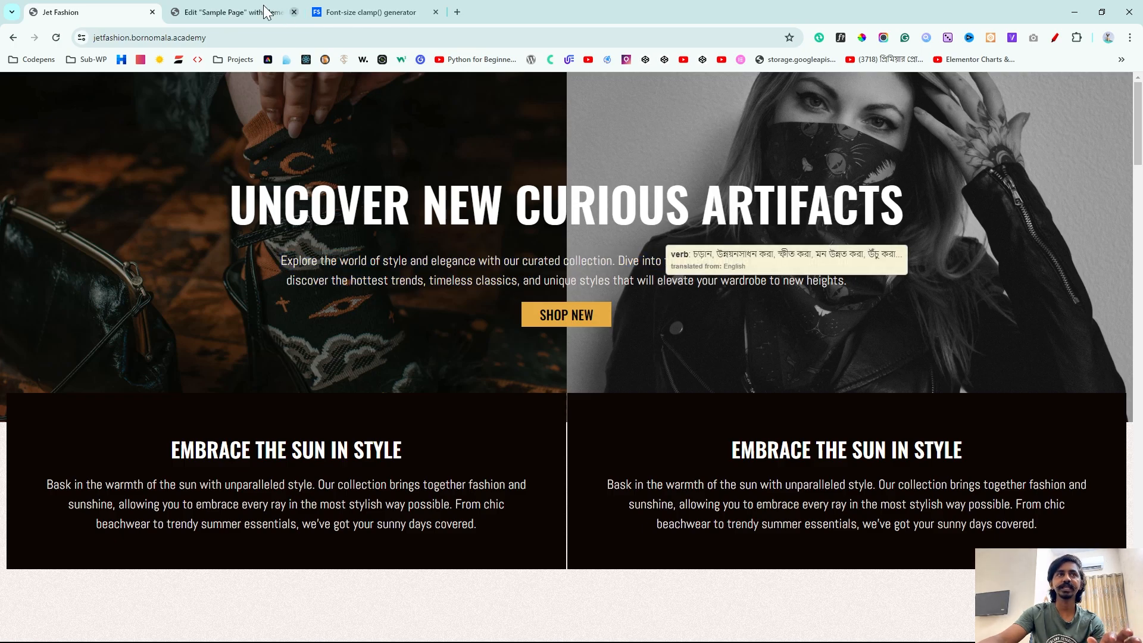
{"action": "left_click", "coordinate": [232, 12]}
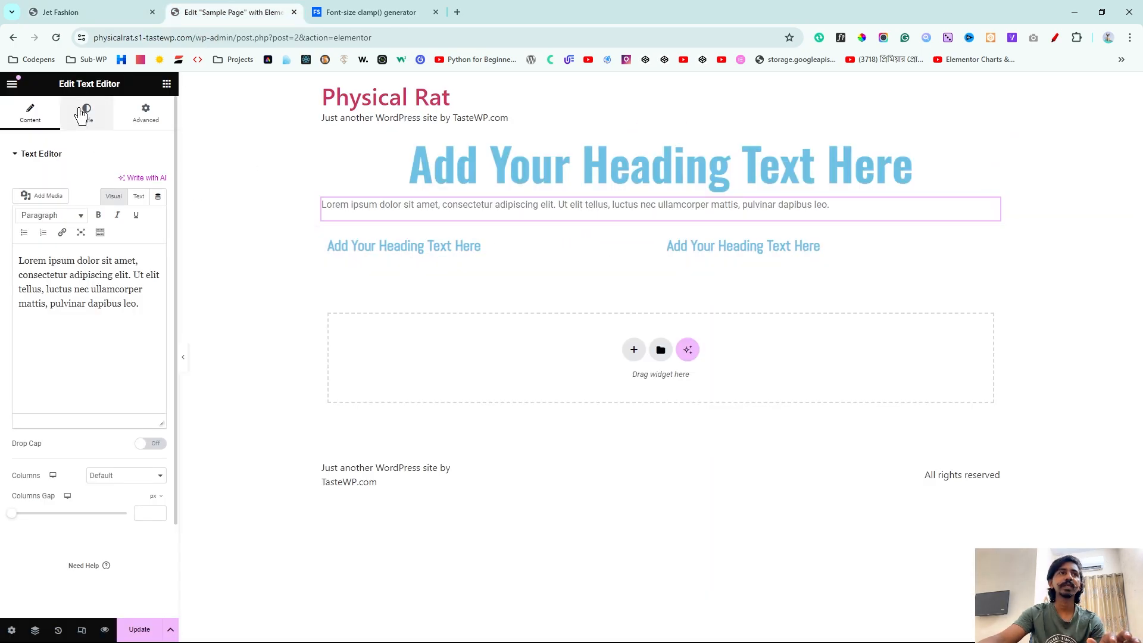
{"action": "left_click", "coordinate": [86, 113]}
{"action": "left_click", "coordinate": [127, 182]}
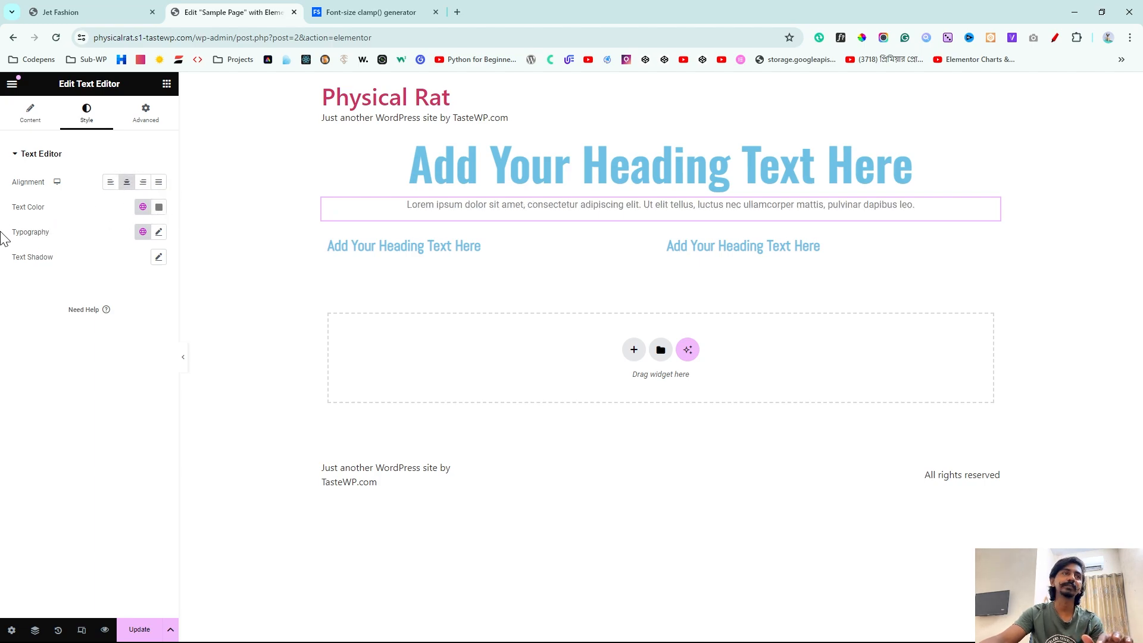
Step: Set the centered text's font family to Poppins and its size to 18 px, and save the page
{"action": "left_click", "coordinate": [159, 231]}
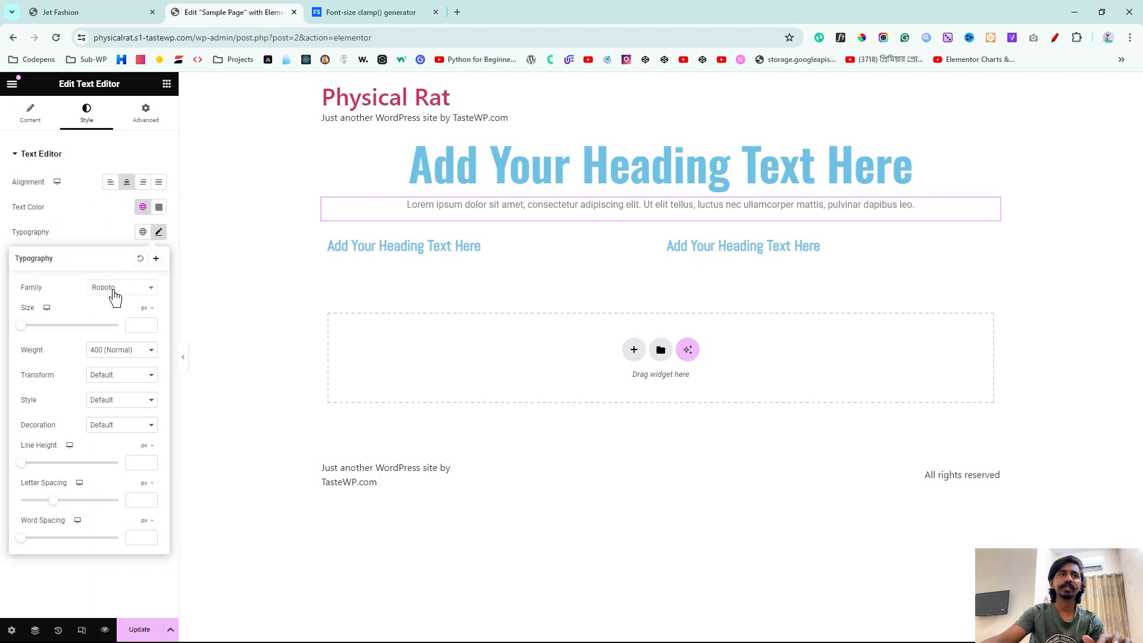
{"action": "left_click", "coordinate": [113, 289]}
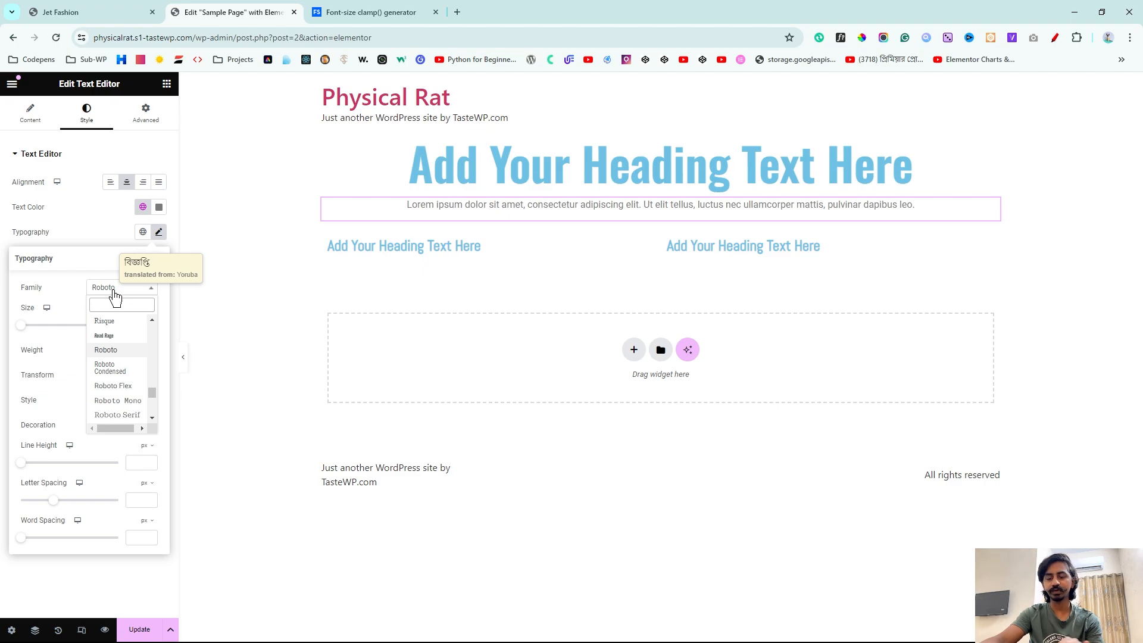
{"action": "type", "text": "pop"}
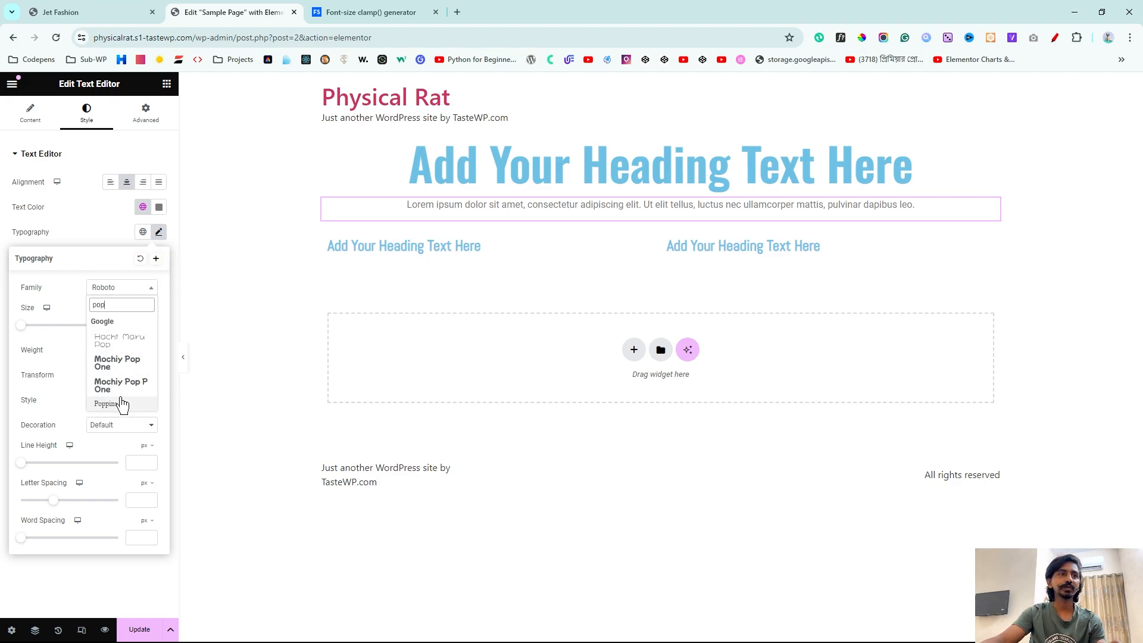
{"action": "left_click", "coordinate": [120, 404]}
{"action": "left_click", "coordinate": [142, 325]}
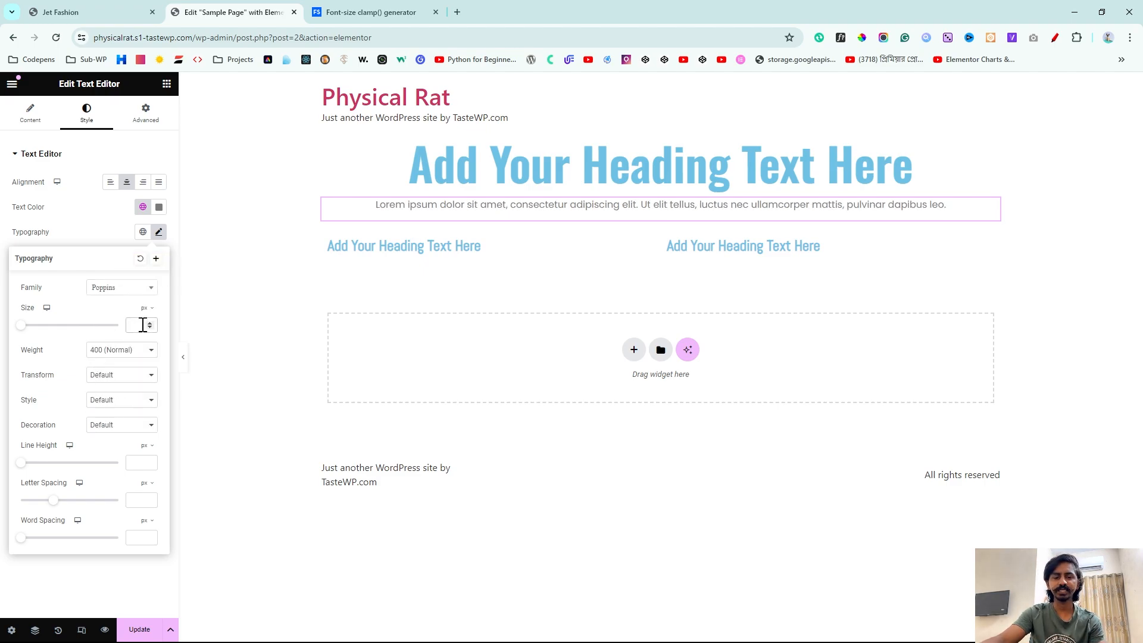
{"action": "type", "text": "18"}
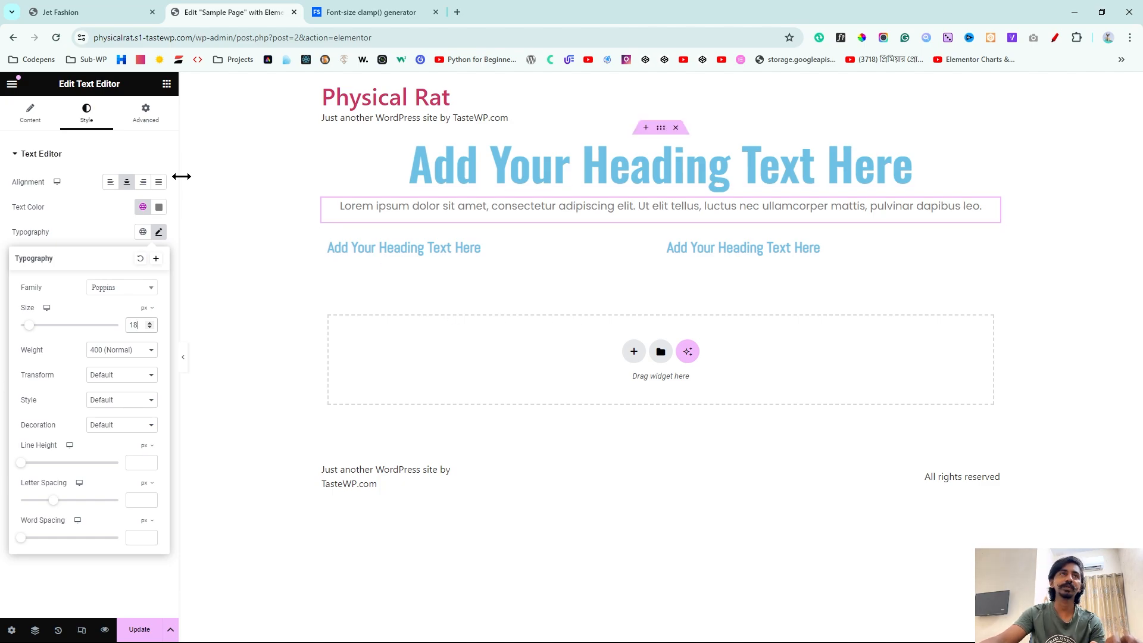
{"action": "left_click", "coordinate": [166, 84]}
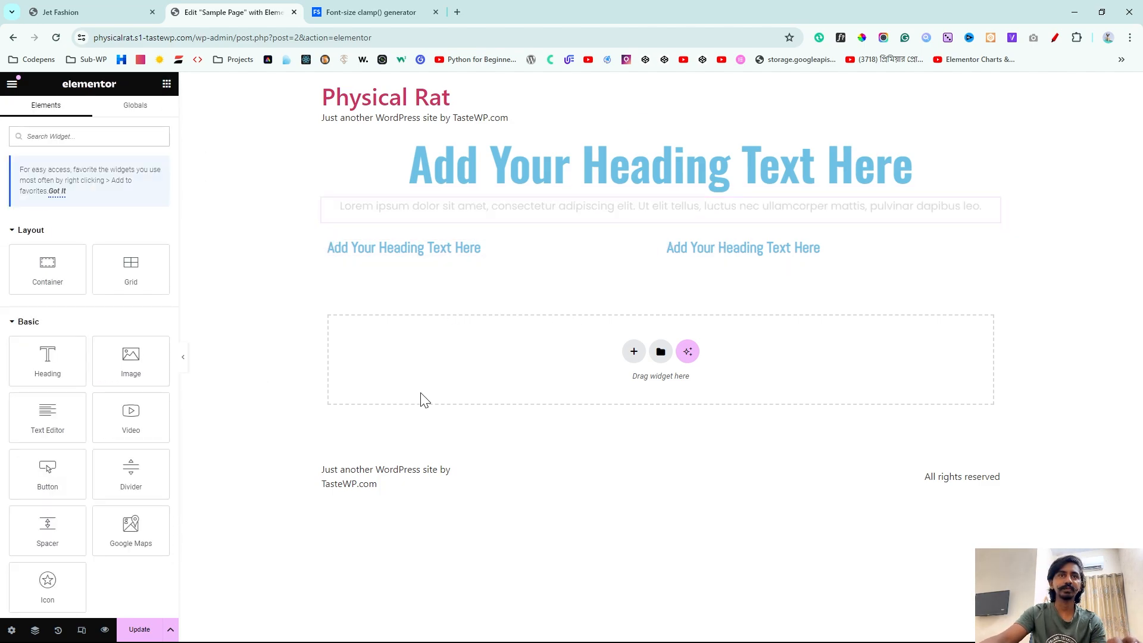
{"action": "left_click", "coordinate": [140, 630]}
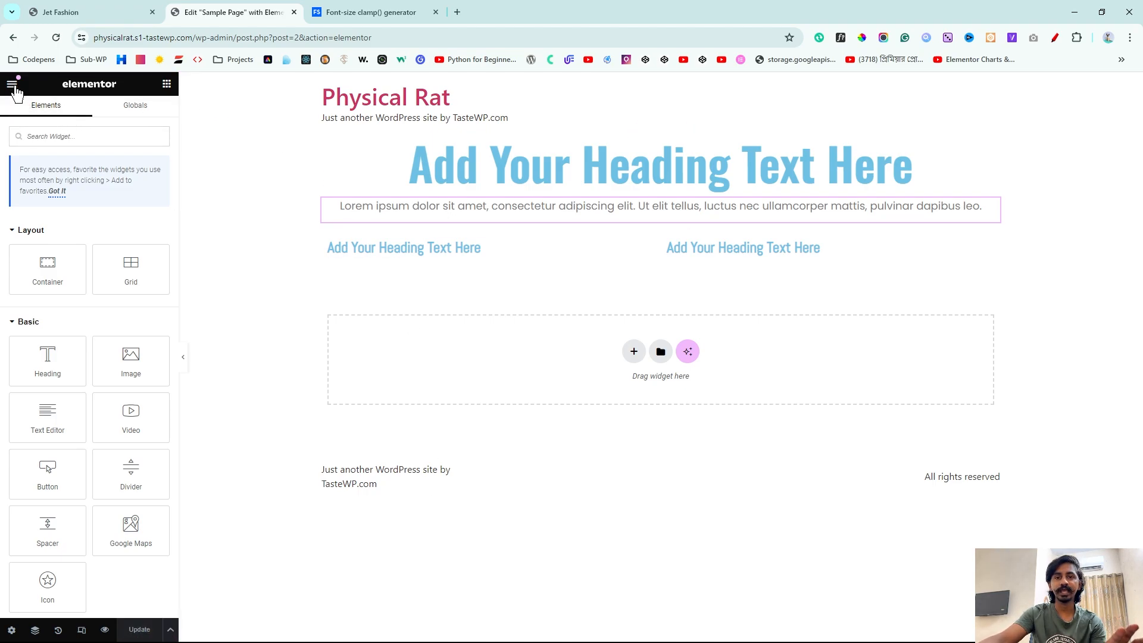
Step: Open the Global Fonts section of the site settings
{"action": "left_click", "coordinate": [12, 84]}
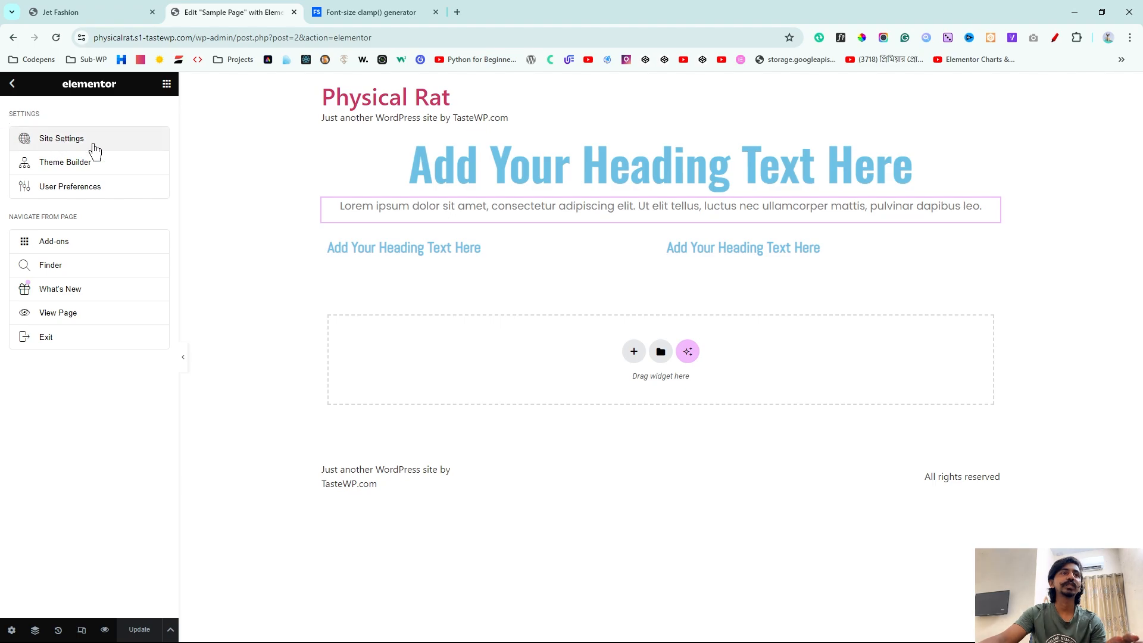
{"action": "left_click", "coordinate": [64, 143]}
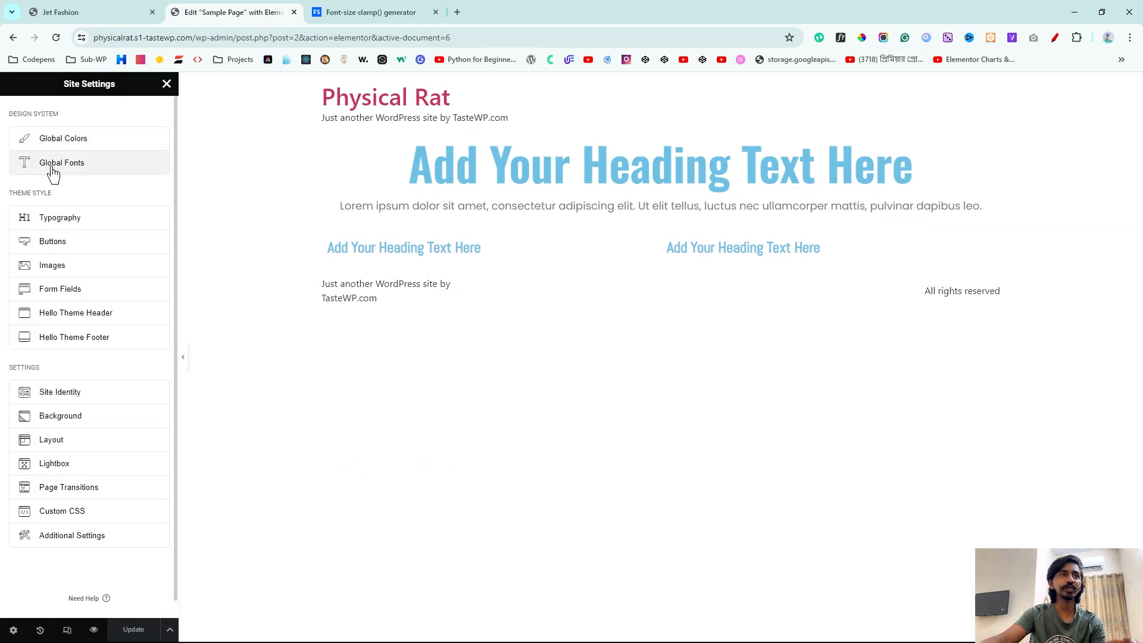
{"action": "left_click", "coordinate": [62, 170]}
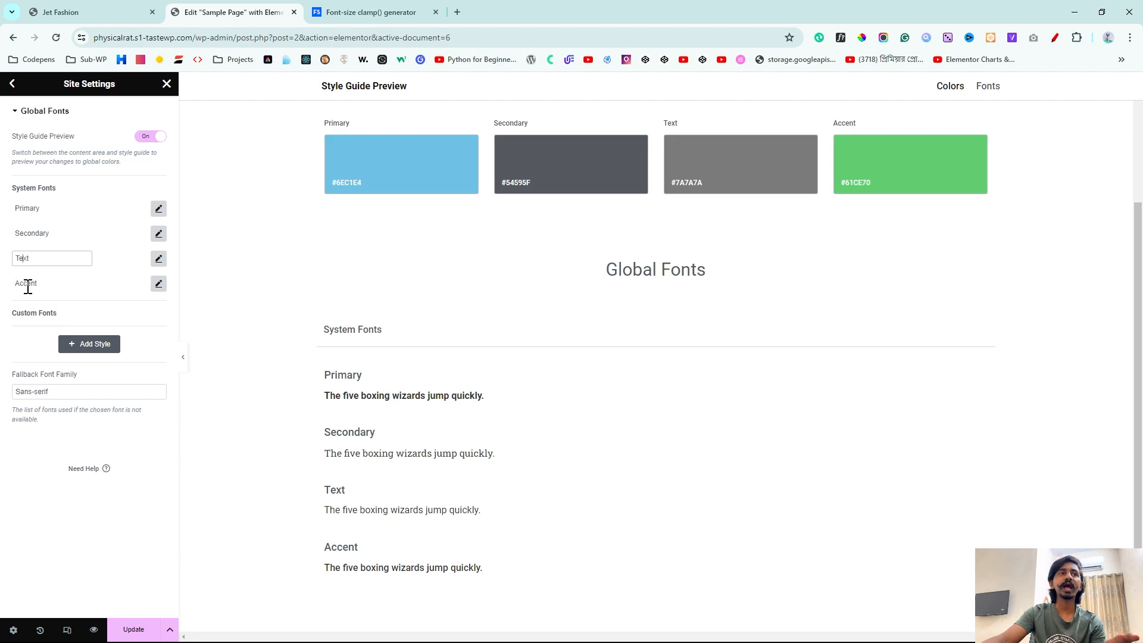
Step: Examine the Primary, Secondary, Text and Accent entries among the system fonts
{"action": "left_click", "coordinate": [29, 285]}
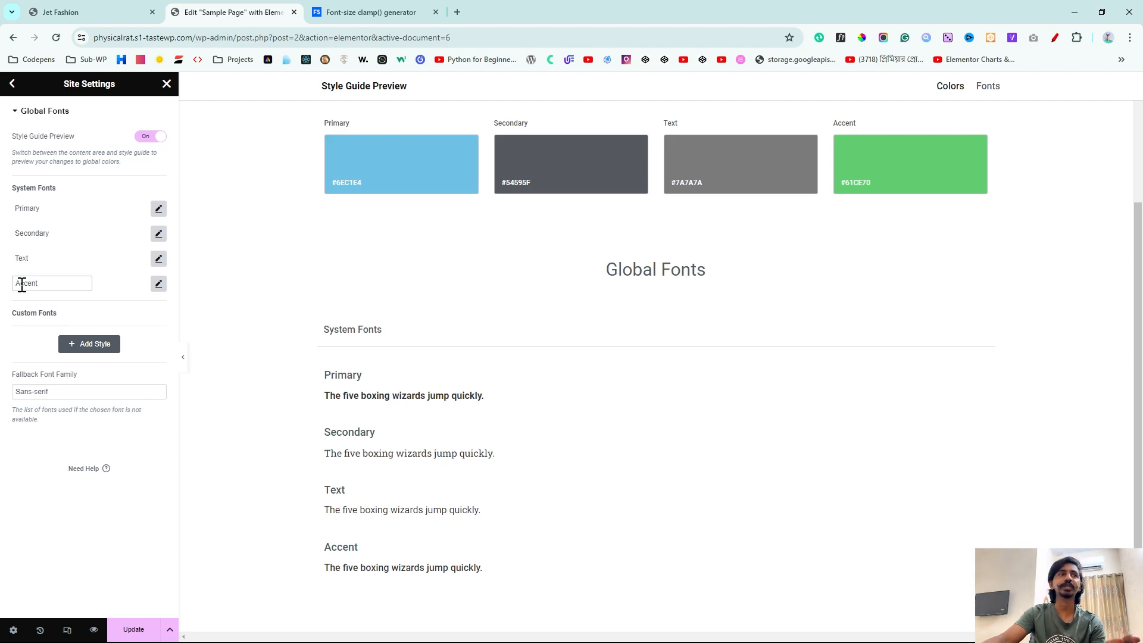
{"action": "left_click", "coordinate": [28, 209]}
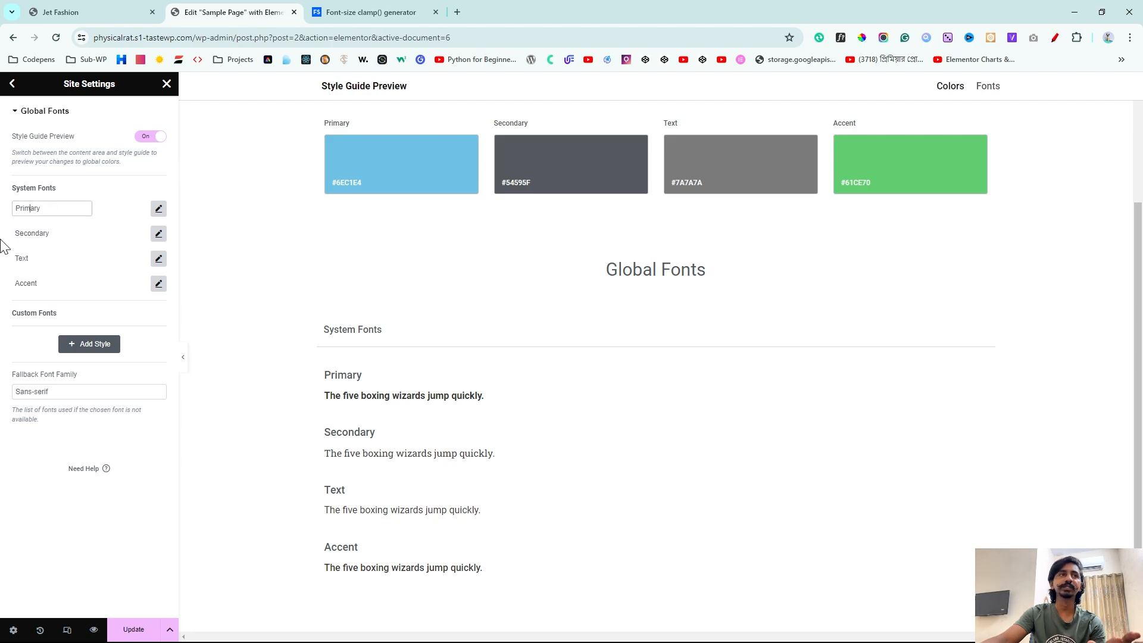
{"action": "left_click", "coordinate": [34, 233]}
{"action": "left_click", "coordinate": [35, 209]}
{"action": "left_click", "coordinate": [23, 236]}
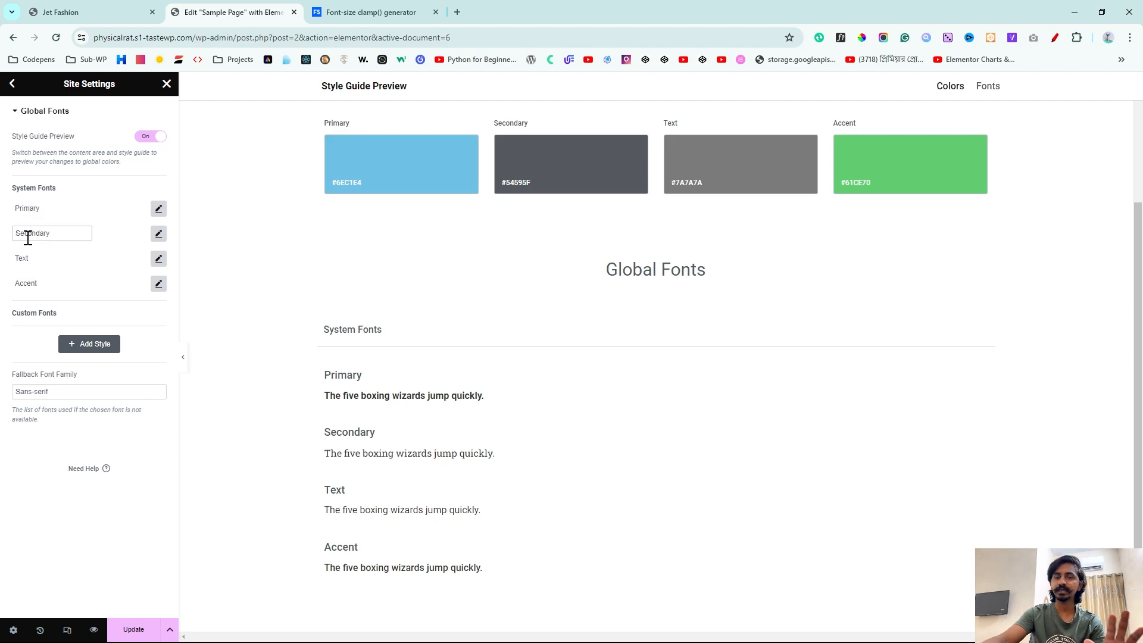
{"action": "left_click", "coordinate": [24, 258]}
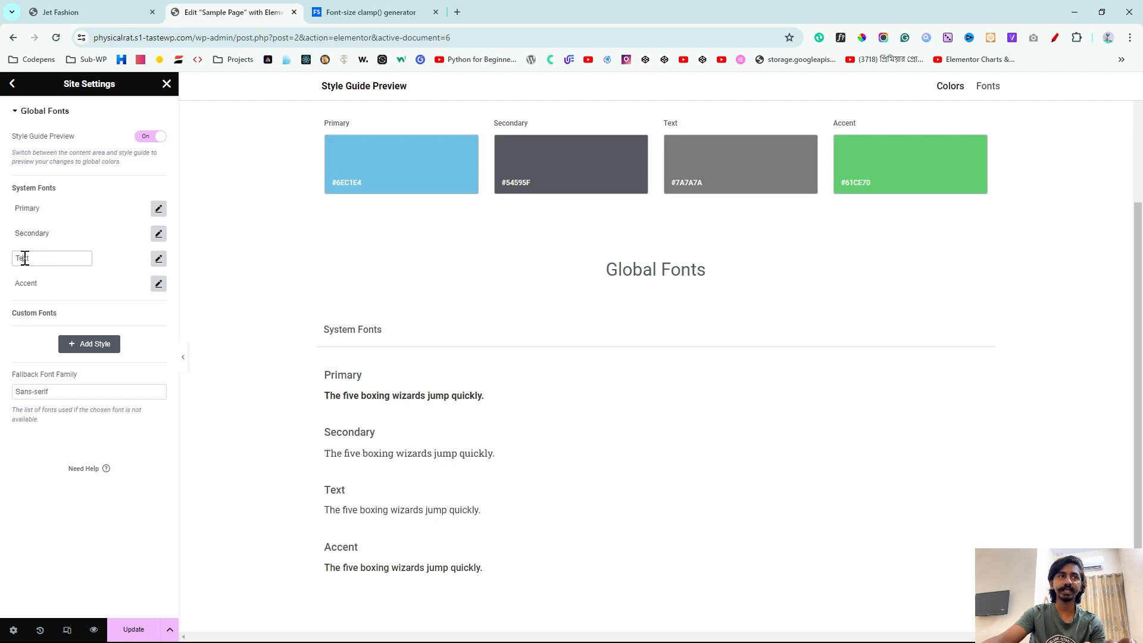
{"action": "left_click", "coordinate": [29, 281]}
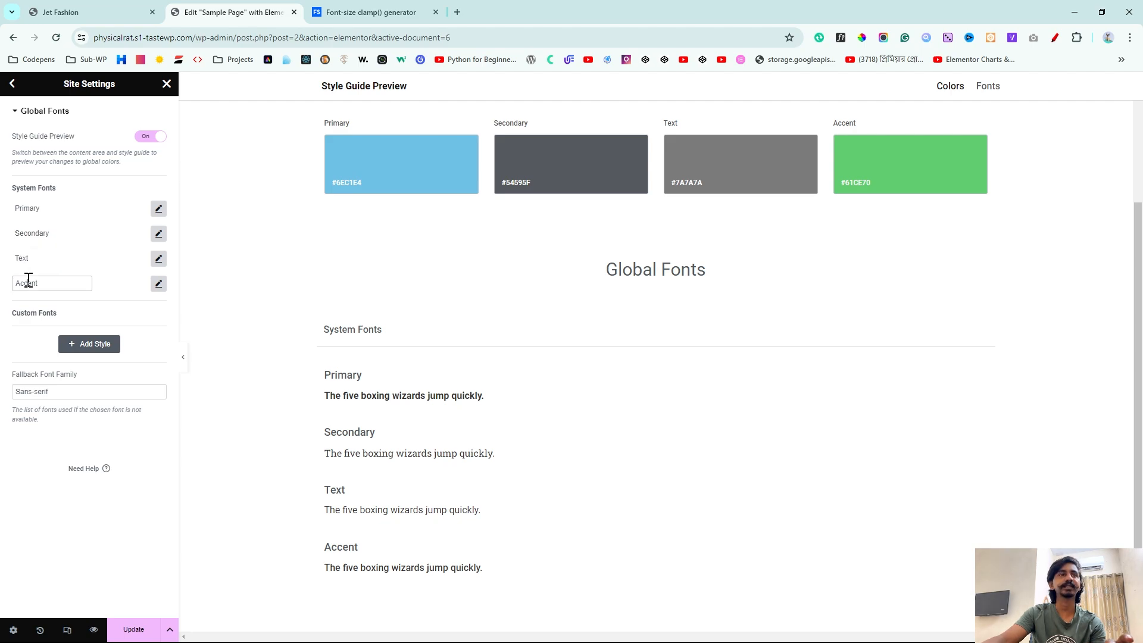
Step: Set the Text system font's family to Poppins and its size to 17 px
{"action": "left_click", "coordinate": [158, 259]}
{"action": "left_click", "coordinate": [120, 318]}
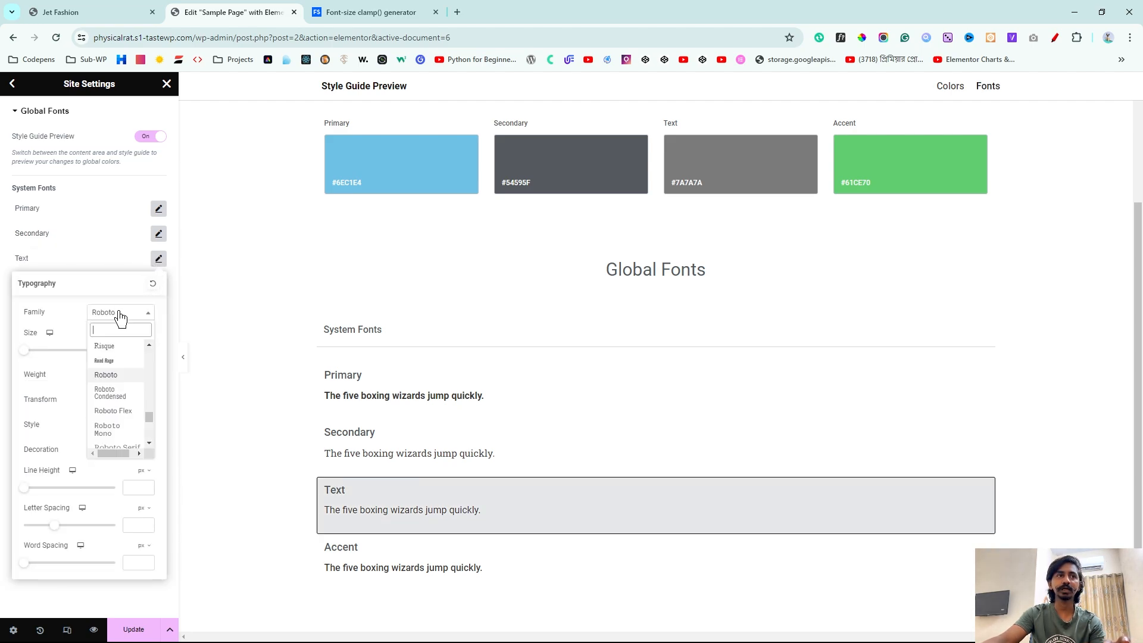
{"action": "type", "text": "pop"}
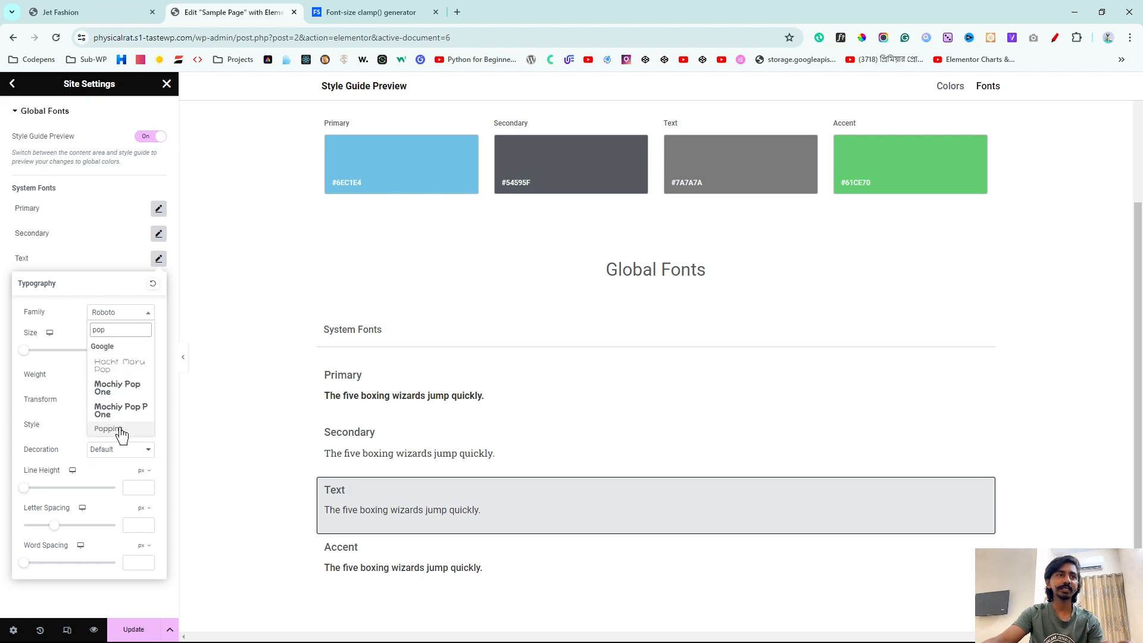
{"action": "left_click", "coordinate": [120, 430]}
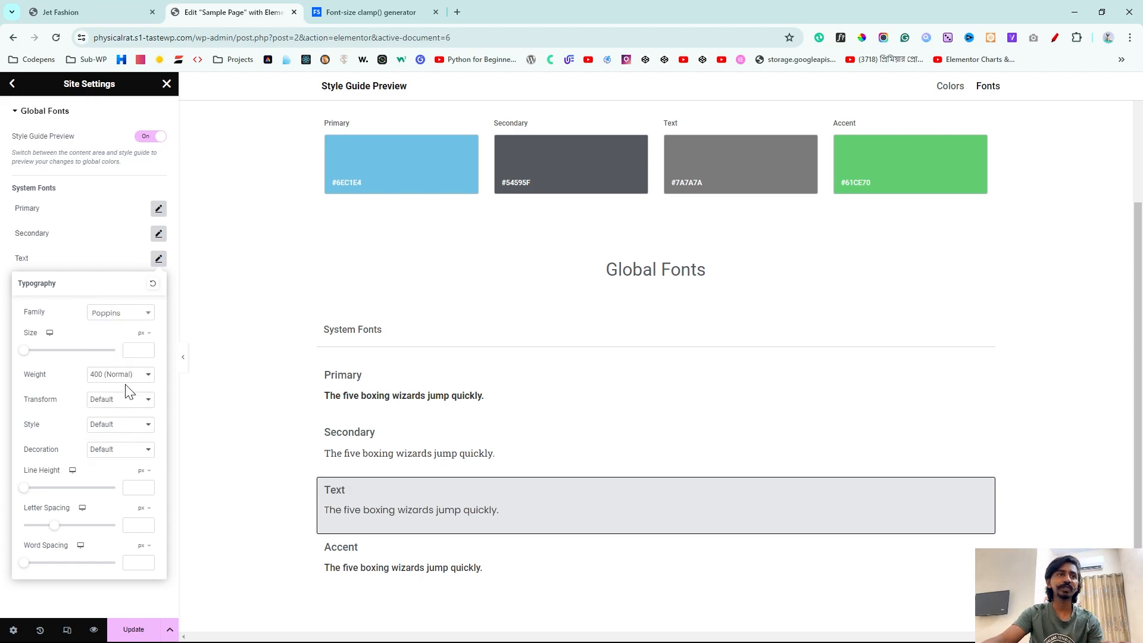
{"action": "left_click", "coordinate": [135, 346]}
{"action": "type", "text": "18"}
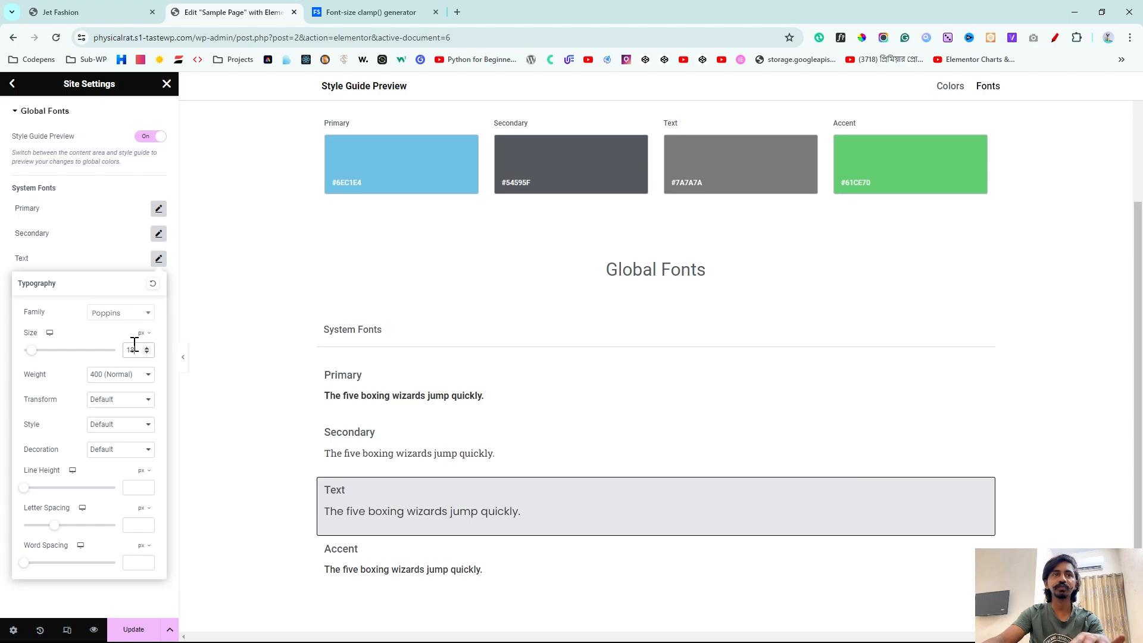
{"action": "left_click", "coordinate": [147, 354]}
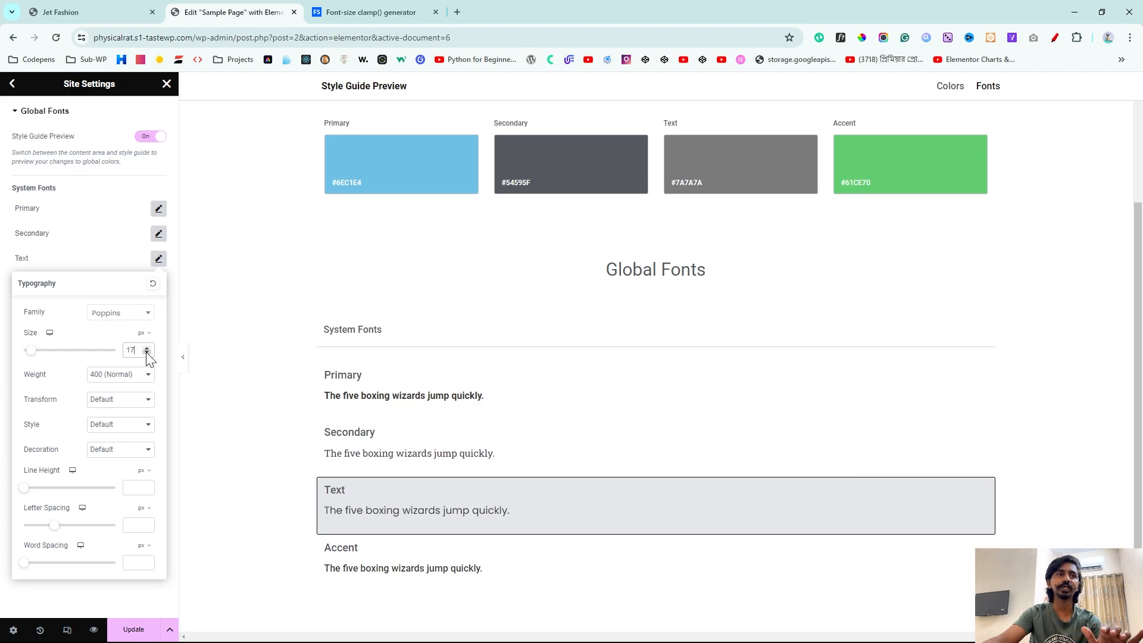
{"action": "left_click", "coordinate": [4, 257]}
Step: Set the Accent system font to Oswald at 25 px, and save the site settings before returning to the page editor
{"action": "double_click", "coordinate": [24, 286]}
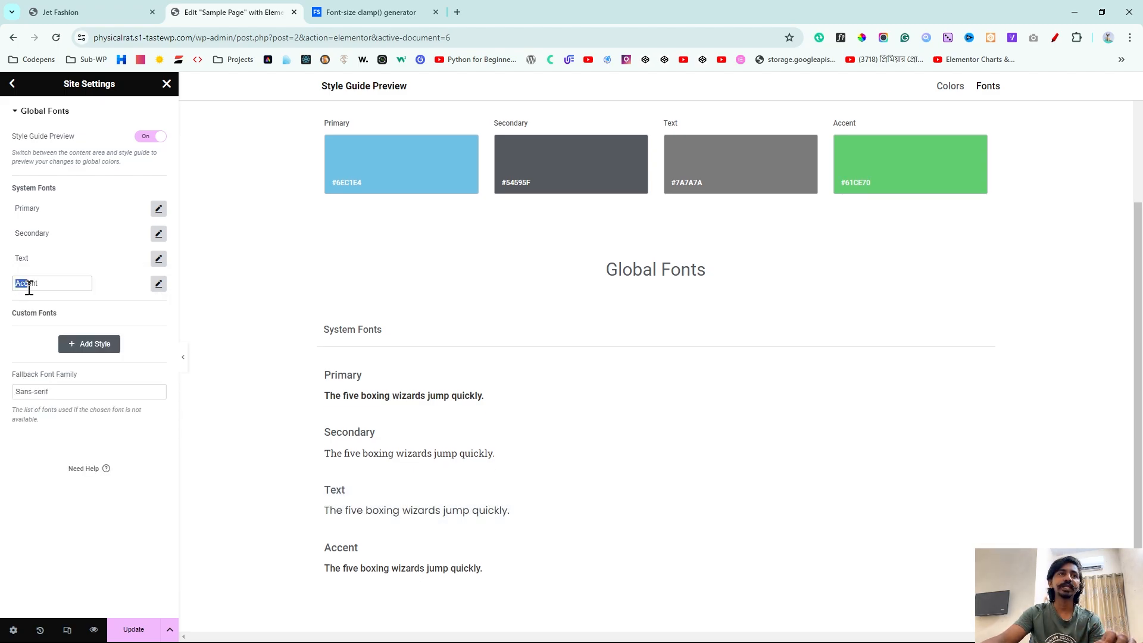
{"action": "left_click", "coordinate": [159, 284]}
{"action": "left_click", "coordinate": [120, 339]}
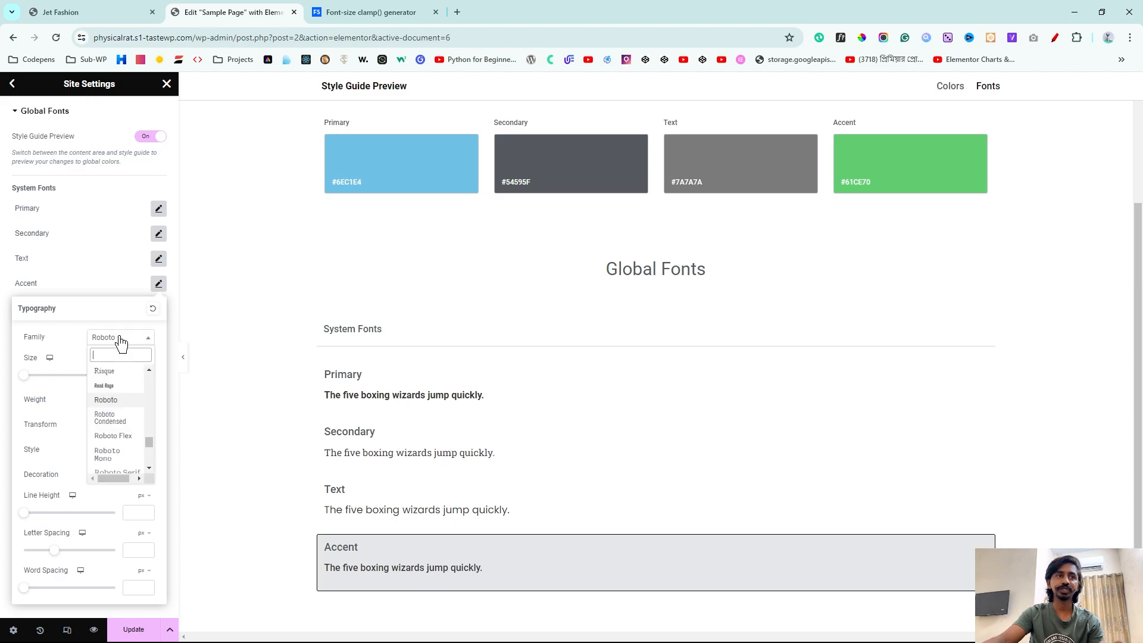
{"action": "type", "text": "oswald"}
{"action": "left_click", "coordinate": [119, 389]}
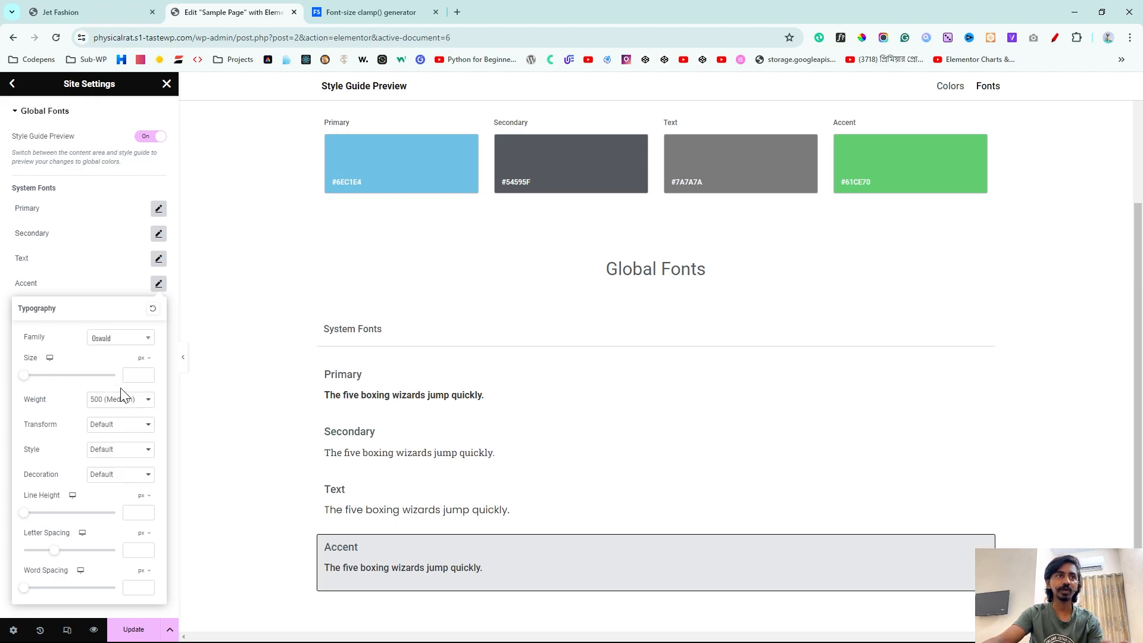
{"action": "left_click", "coordinate": [128, 376]}
{"action": "type", "text": "25"}
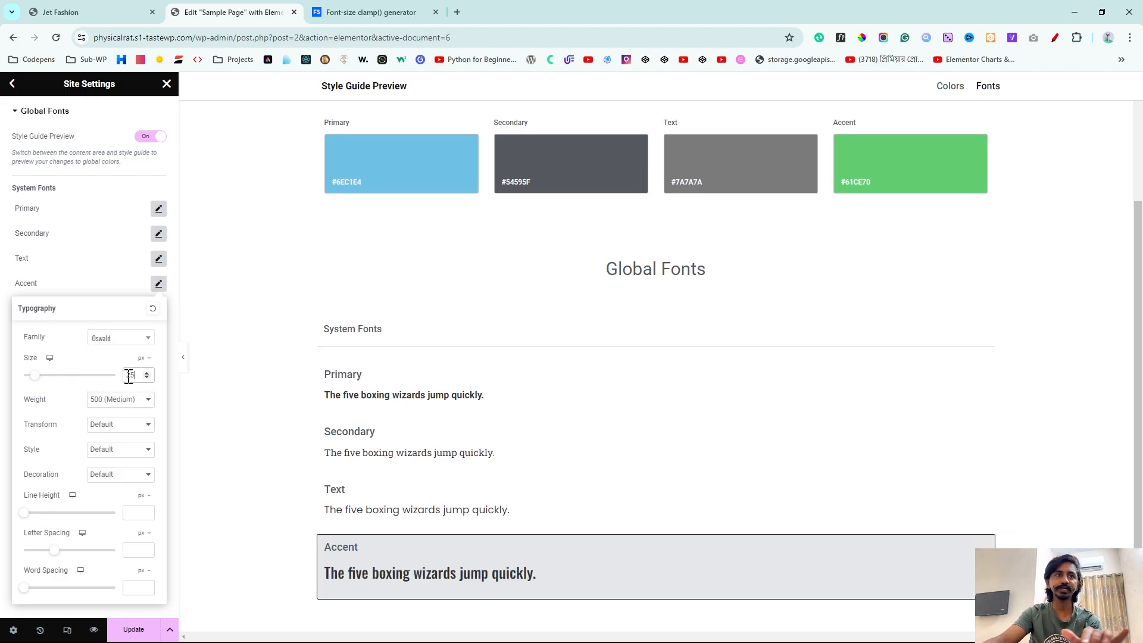
{"action": "left_click", "coordinate": [4, 279]}
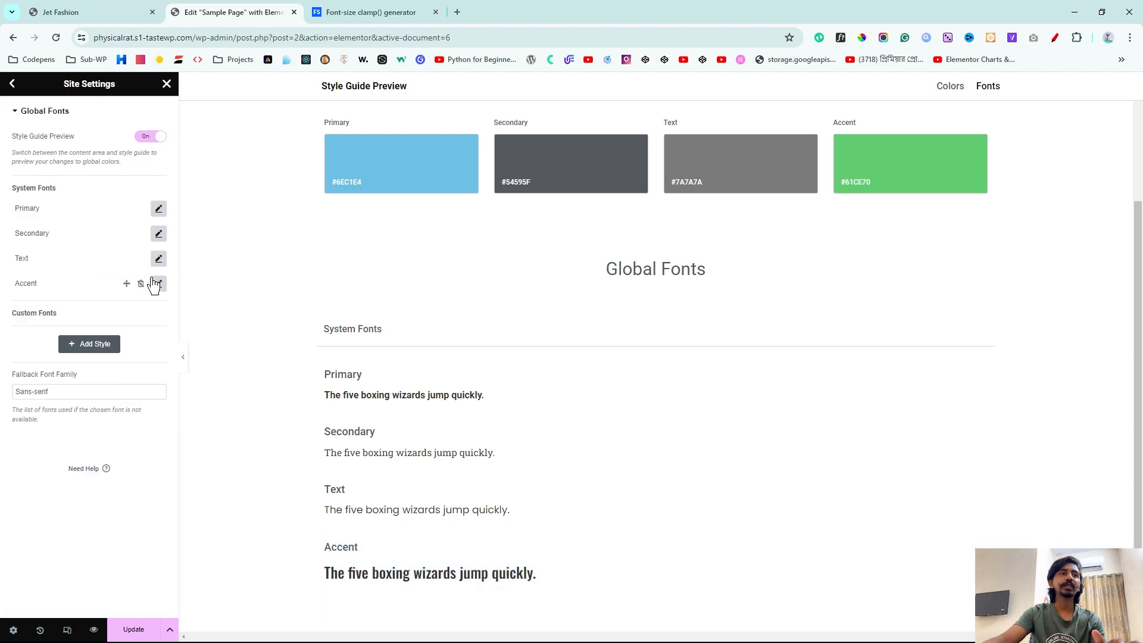
{"action": "left_click", "coordinate": [134, 630]}
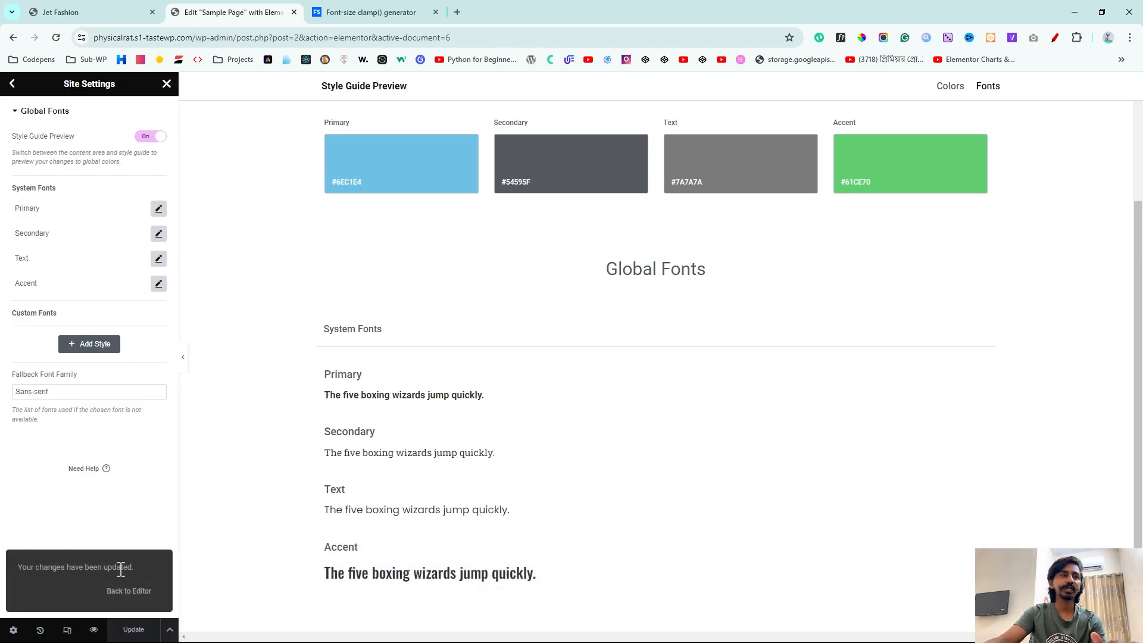
{"action": "left_click", "coordinate": [141, 596]}
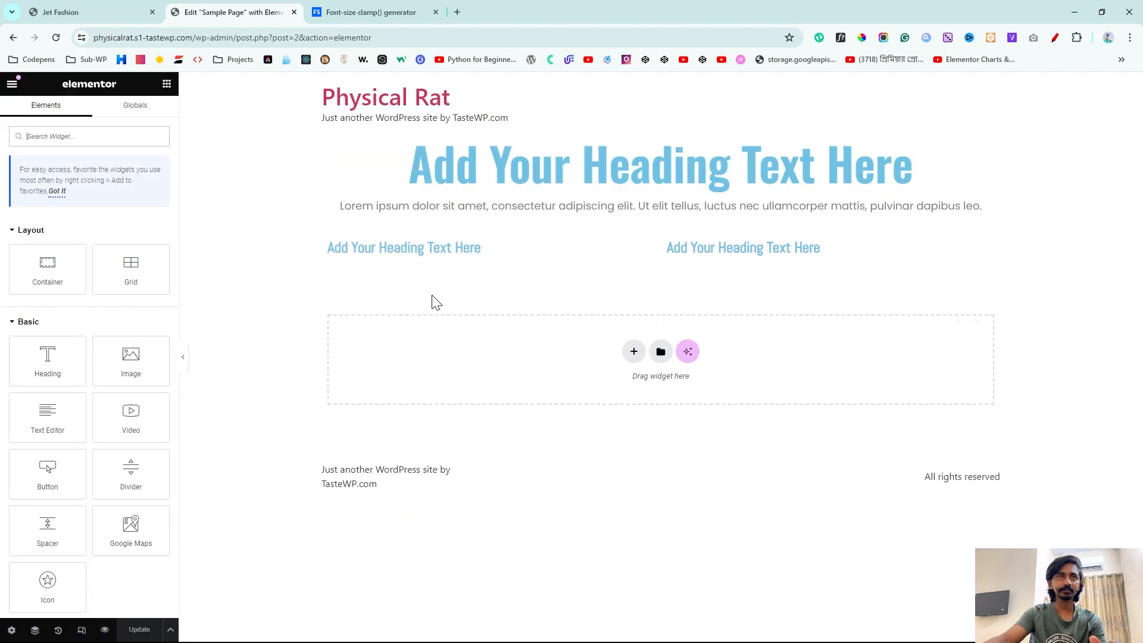
Step: Add a single-column container below the column headings with a Text Editor widget in it, and check that widget's typography
{"action": "left_click", "coordinate": [626, 344]}
{"action": "left_click", "coordinate": [616, 390]}
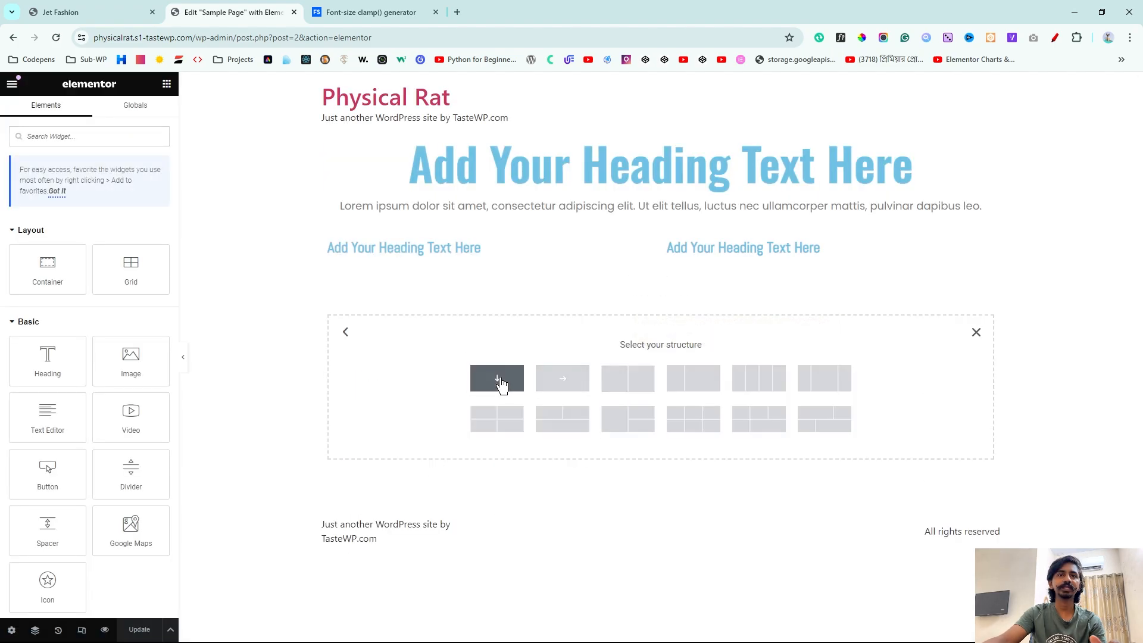
{"action": "left_click", "coordinate": [501, 383]}
{"action": "left_click", "coordinate": [166, 83]}
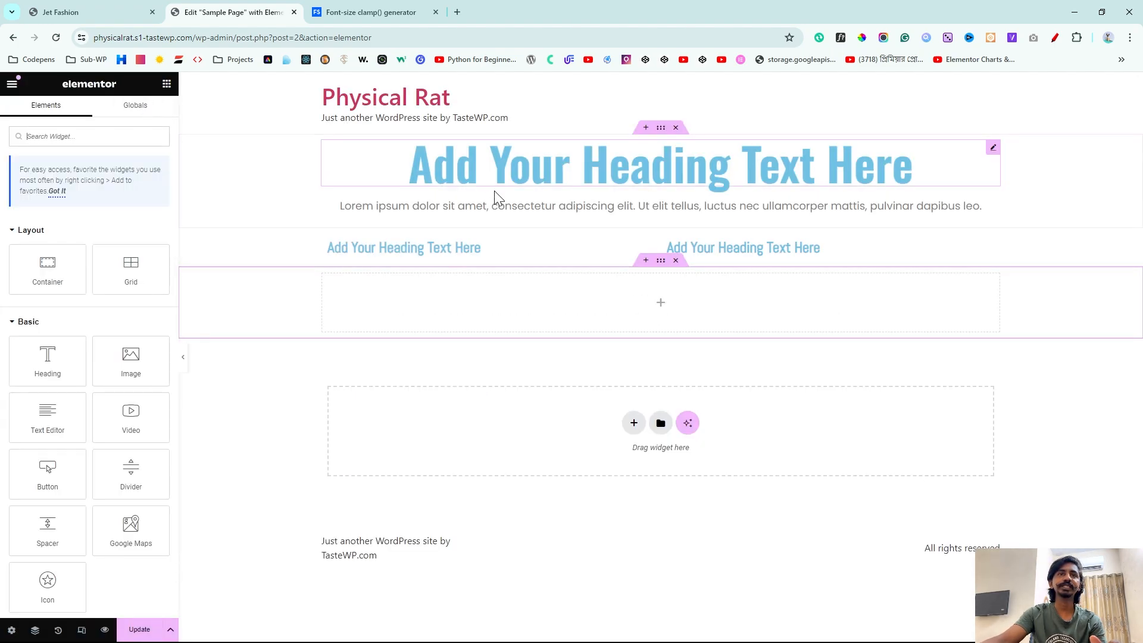
{"action": "left_click_drag", "start_coordinate": [56, 418], "coordinate": [387, 327]}
{"action": "left_click", "coordinate": [87, 117]}
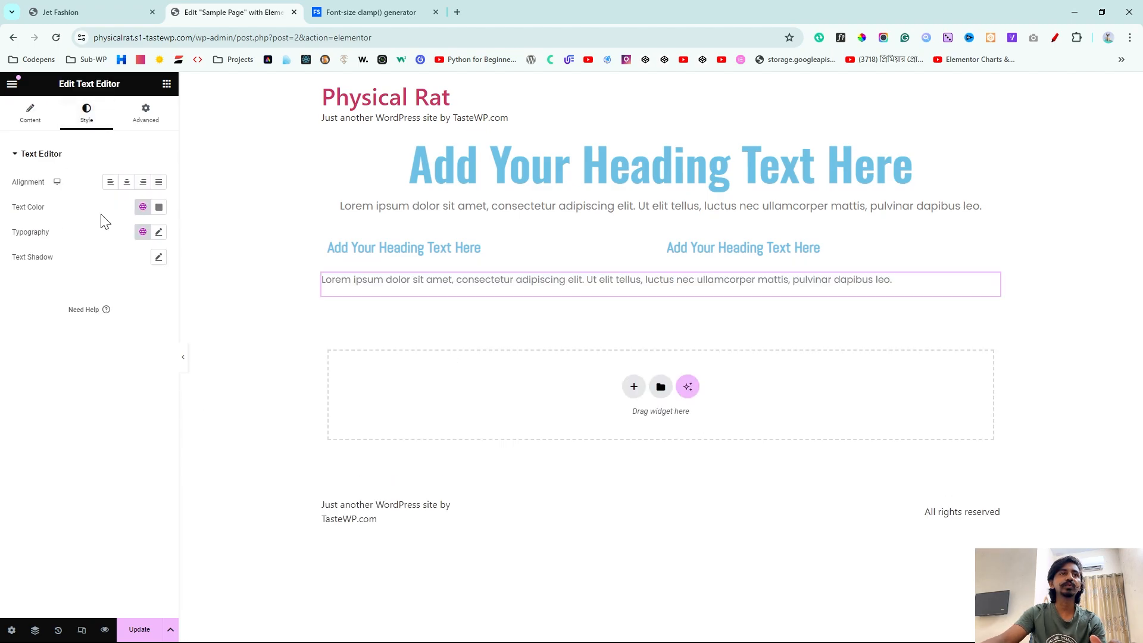
{"action": "left_click", "coordinate": [159, 233]}
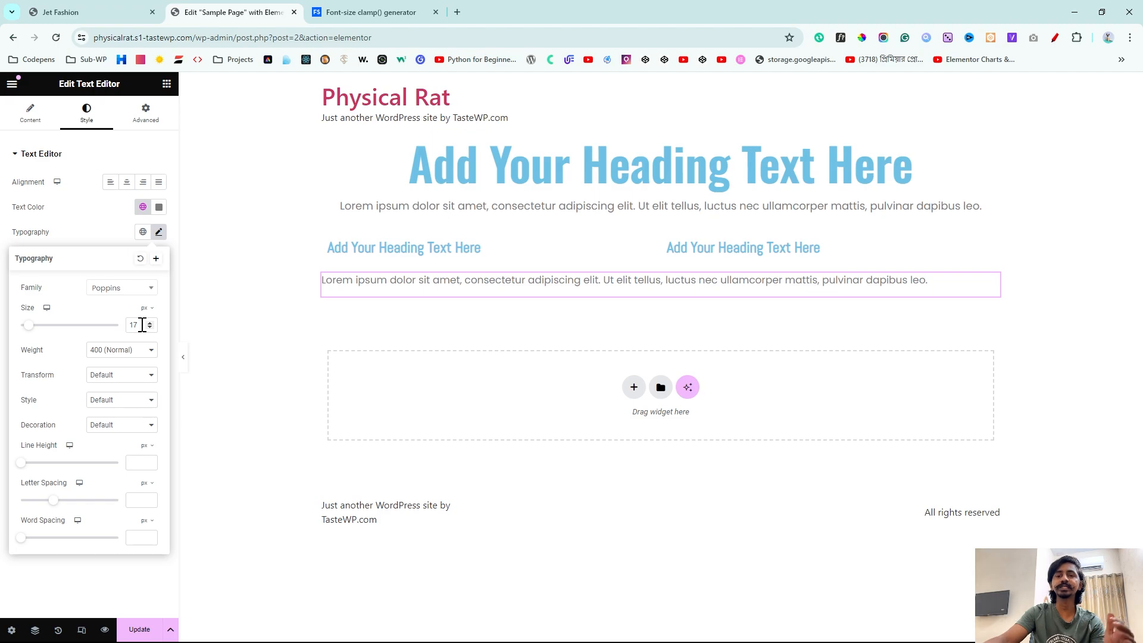
Step: Add a Button widget directly below the new text, check its typography, and save the page
{"action": "left_click", "coordinate": [166, 84]}
{"action": "left_click_drag", "start_coordinate": [46, 476], "coordinate": [403, 303]}
{"action": "left_click", "coordinate": [86, 112]}
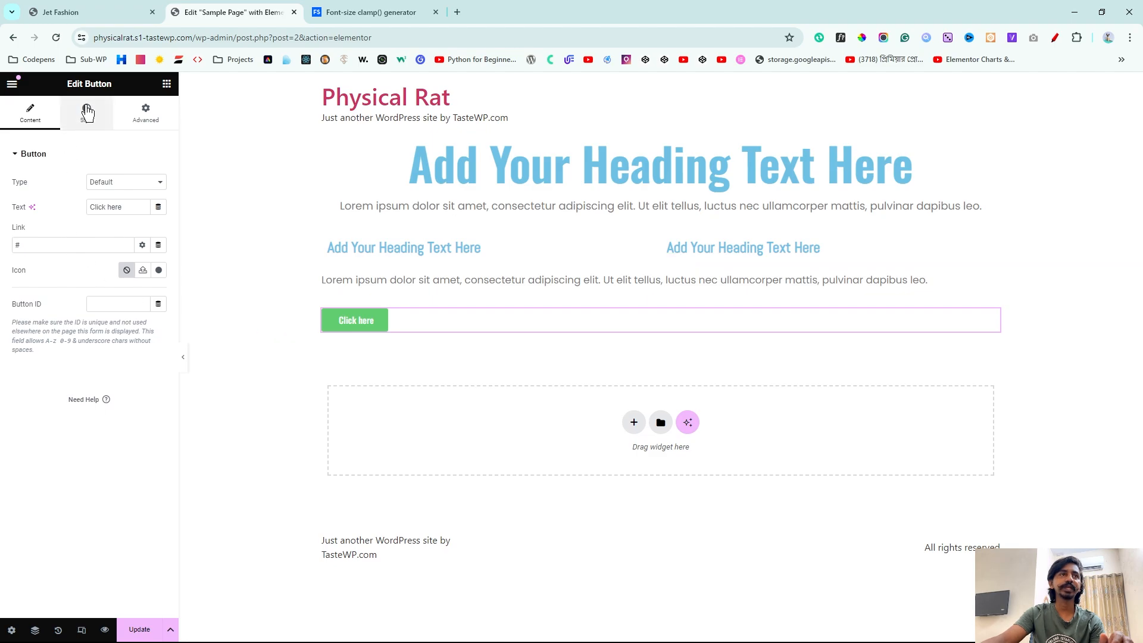
{"action": "left_click", "coordinate": [158, 207]}
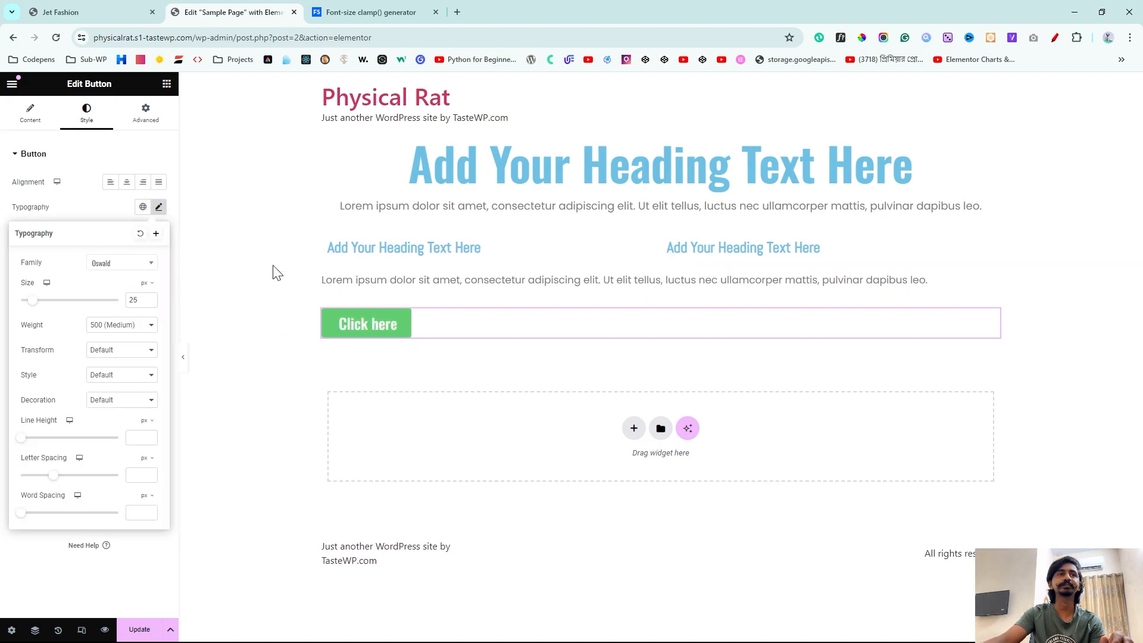
{"action": "left_click", "coordinate": [466, 367]}
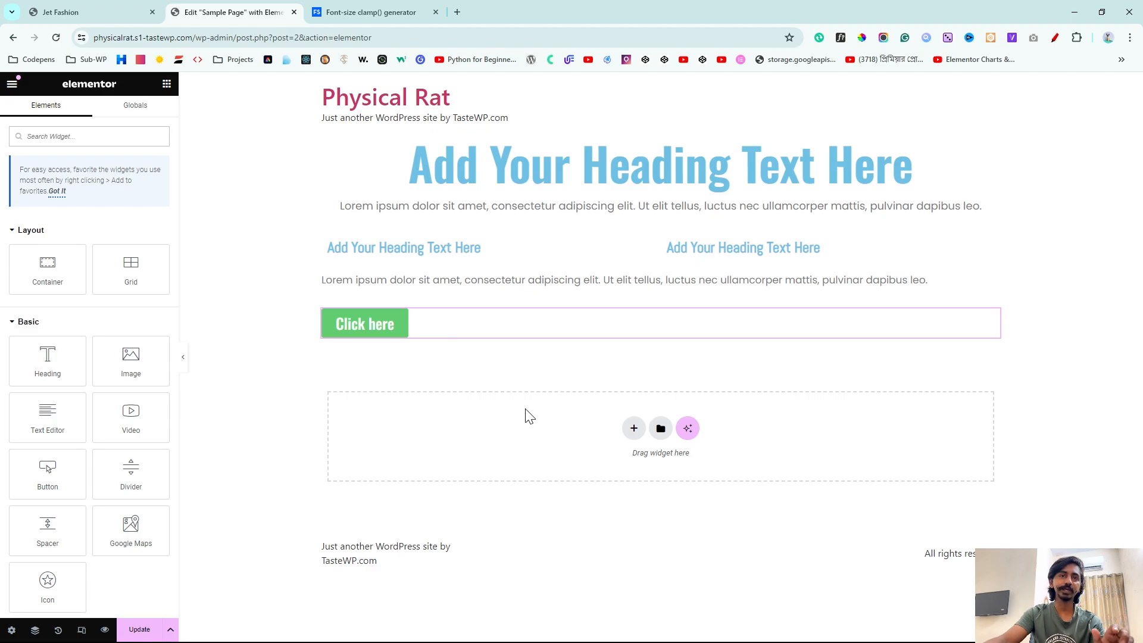
{"action": "left_click", "coordinate": [139, 631]}
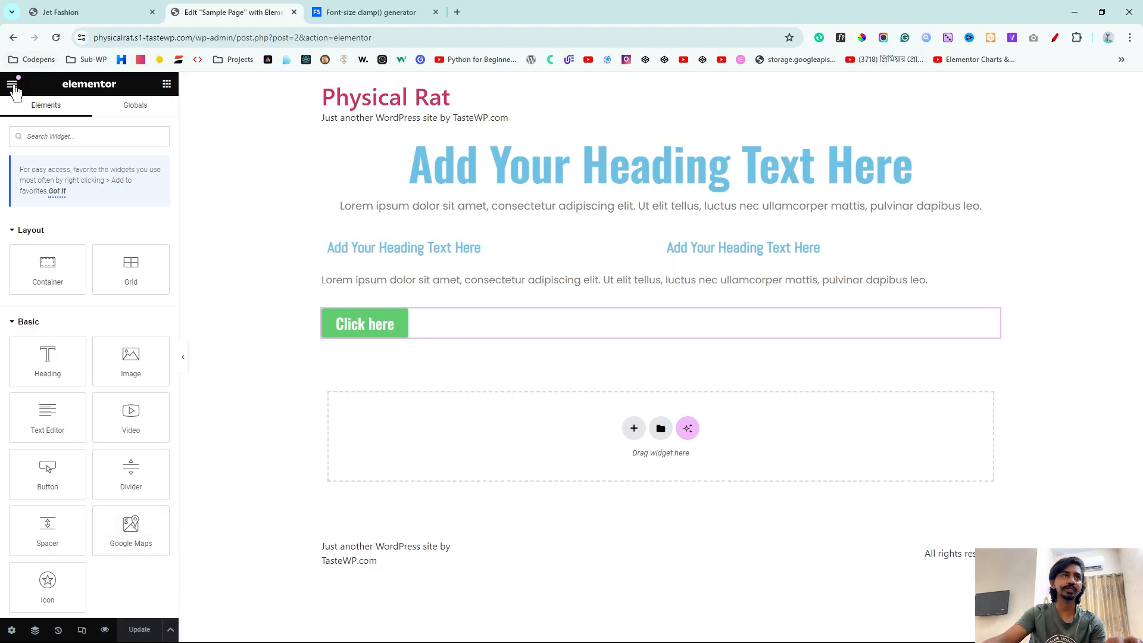
Step: Open the Global Fonts site settings and check the main heading on the Jet Fashion page for reference
{"action": "left_click", "coordinate": [13, 85]}
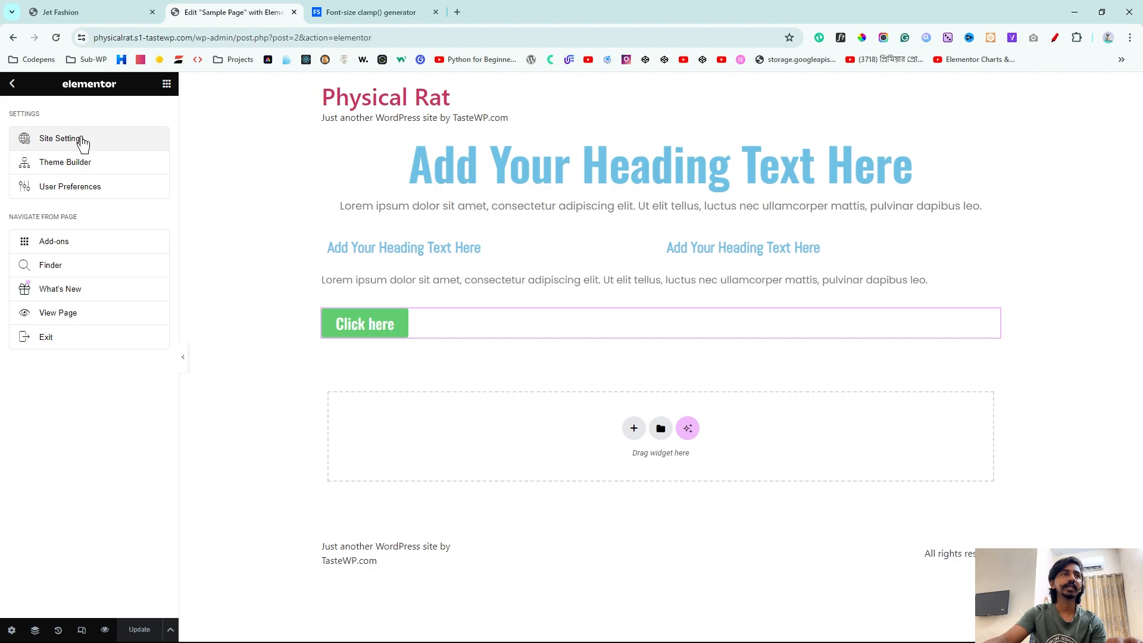
{"action": "left_click", "coordinate": [69, 139]}
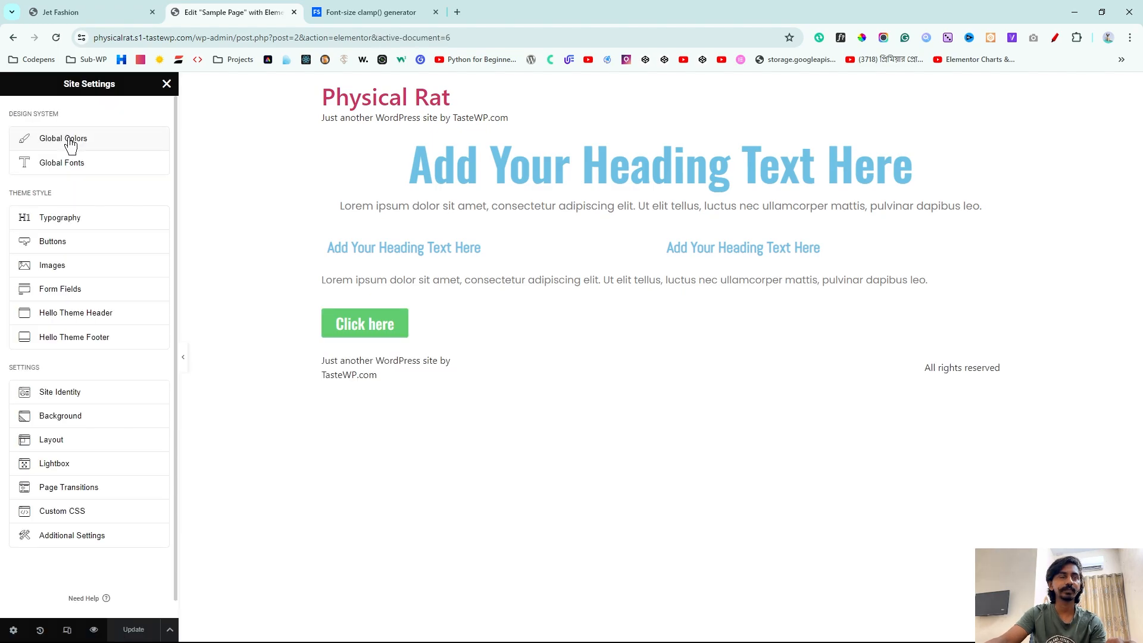
{"action": "left_click", "coordinate": [62, 163]}
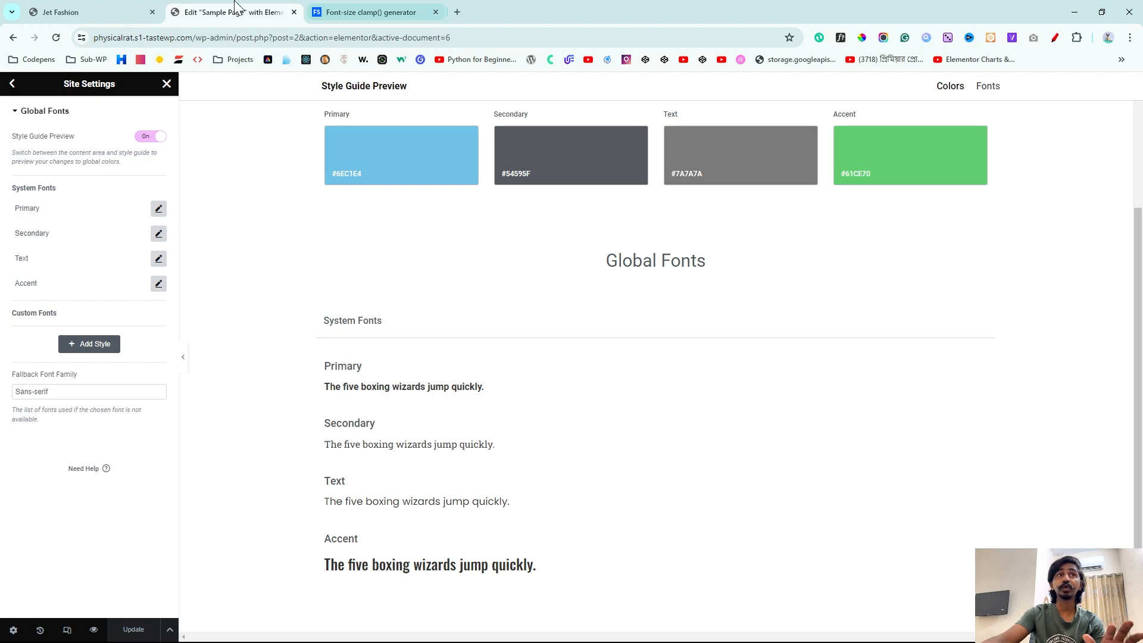
{"action": "left_click", "coordinate": [77, 12]}
{"action": "left_click_drag", "start_coordinate": [223, 209], "coordinate": [958, 219]}
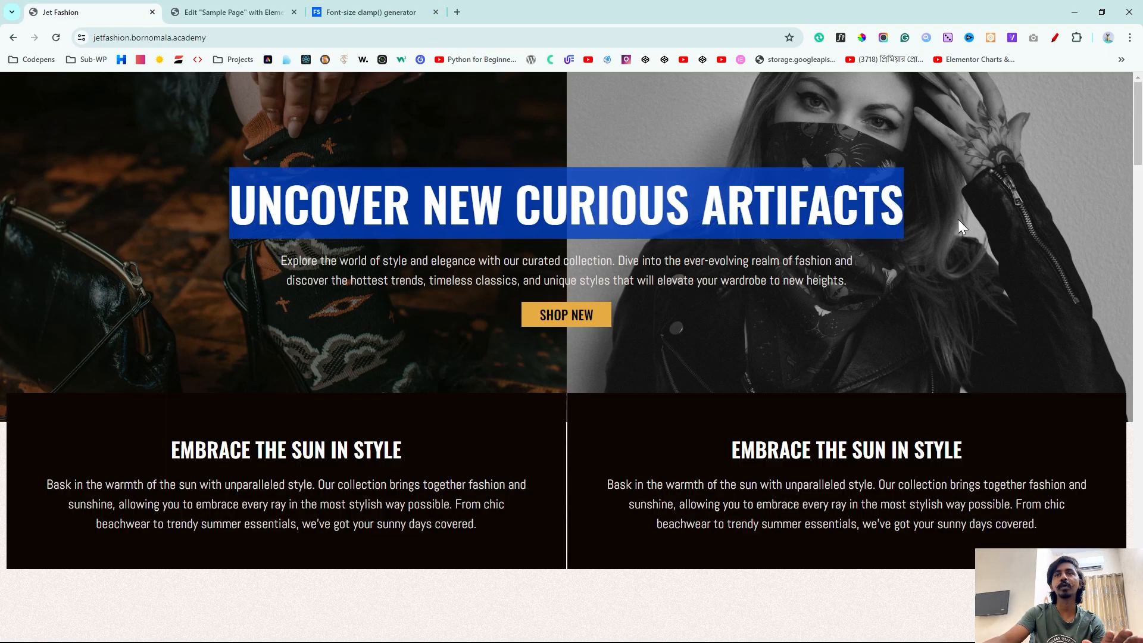
{"action": "left_click", "coordinate": [959, 219]}
{"action": "left_click", "coordinate": [224, 7]}
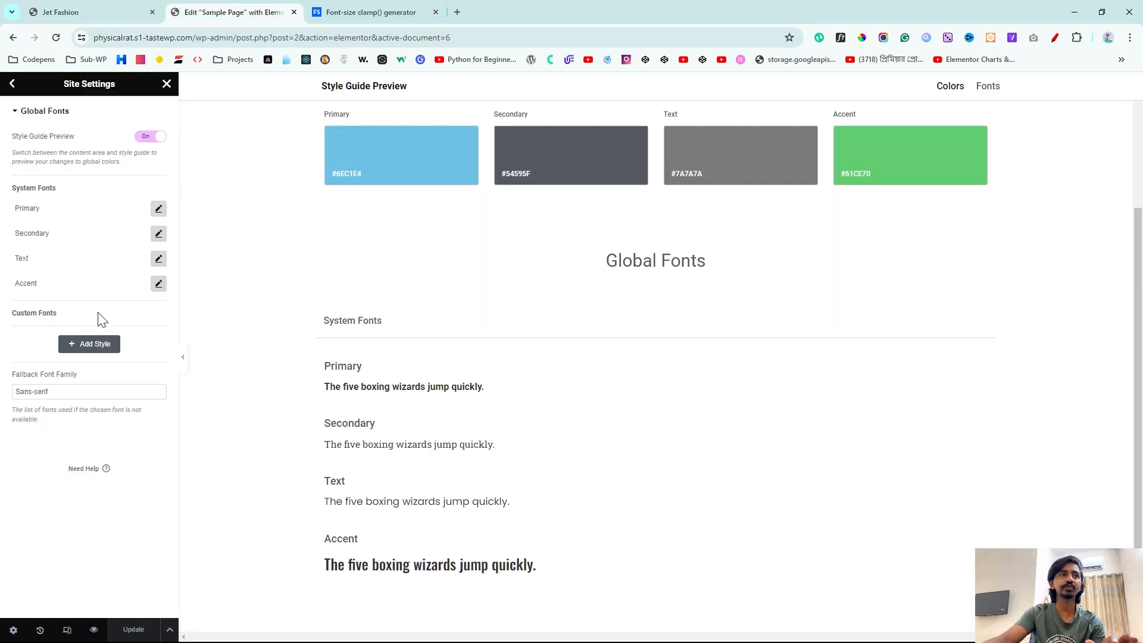
Step: Add a custom global font style named H1
{"action": "left_click", "coordinate": [95, 348]}
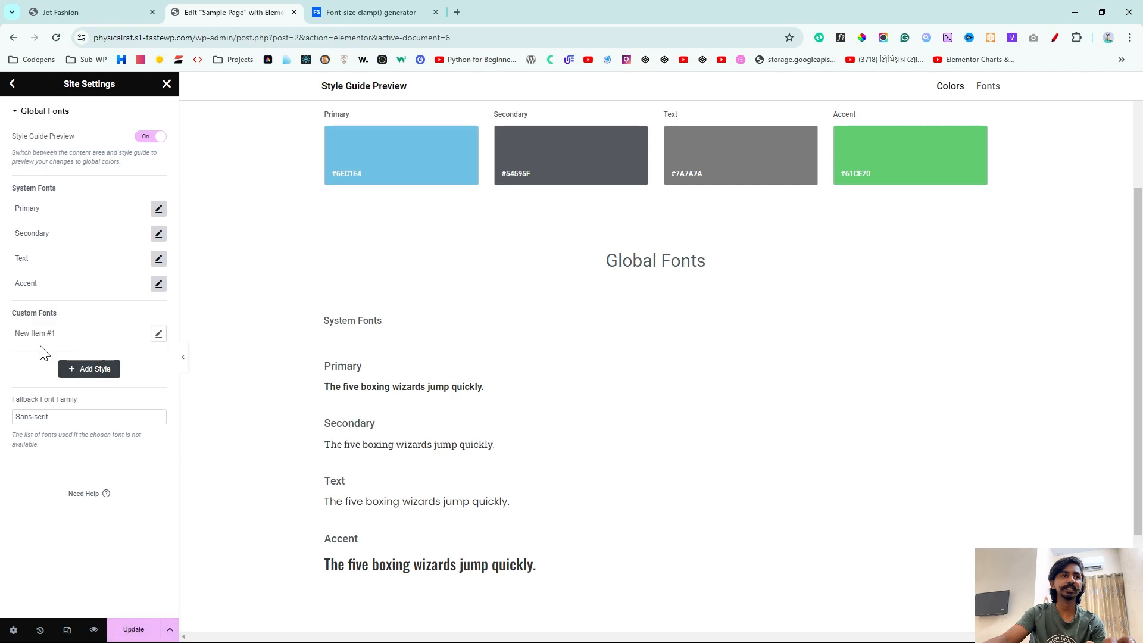
{"action": "left_click", "coordinate": [48, 336]}
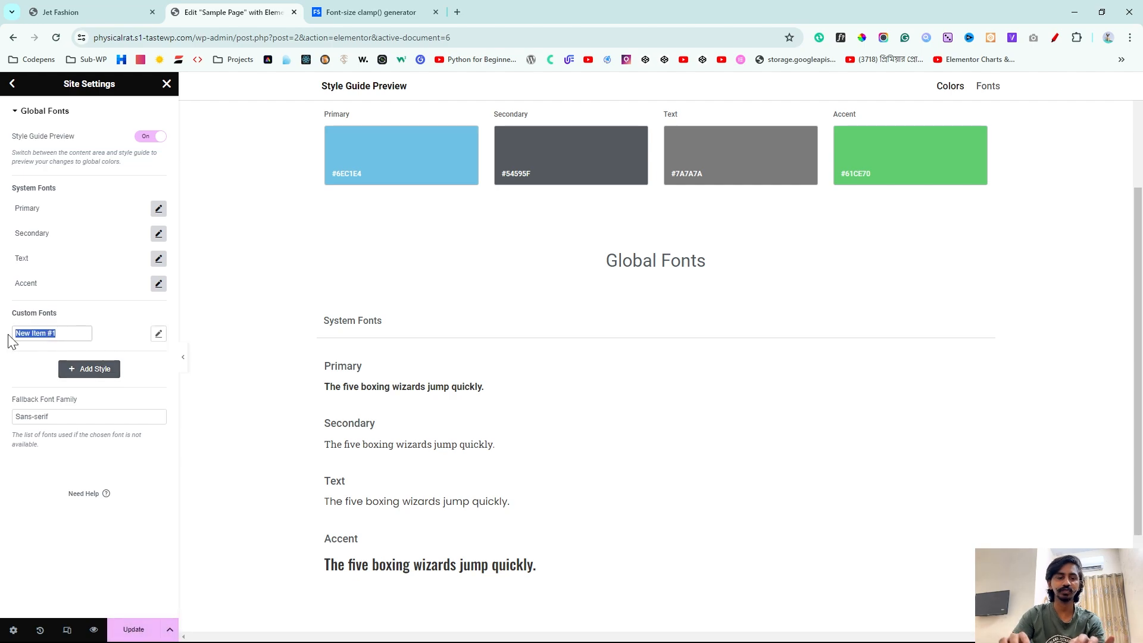
{"action": "type", "text": "H1"}
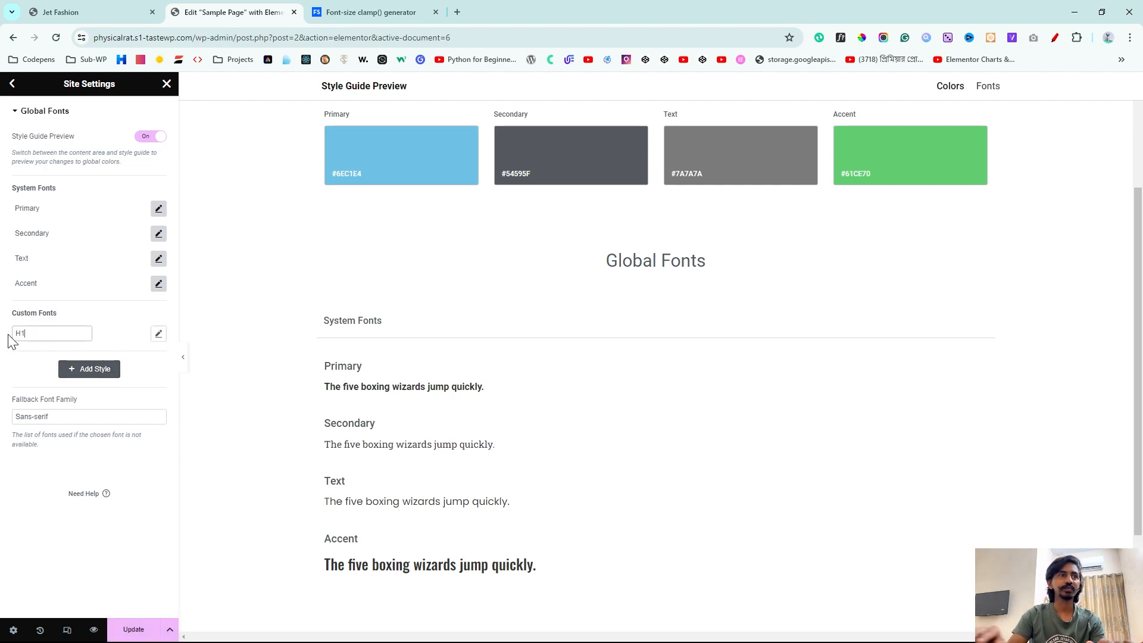
Step: Set the H1 custom font's family to Oswald and its size to 70 px
{"action": "left_click", "coordinate": [158, 334]}
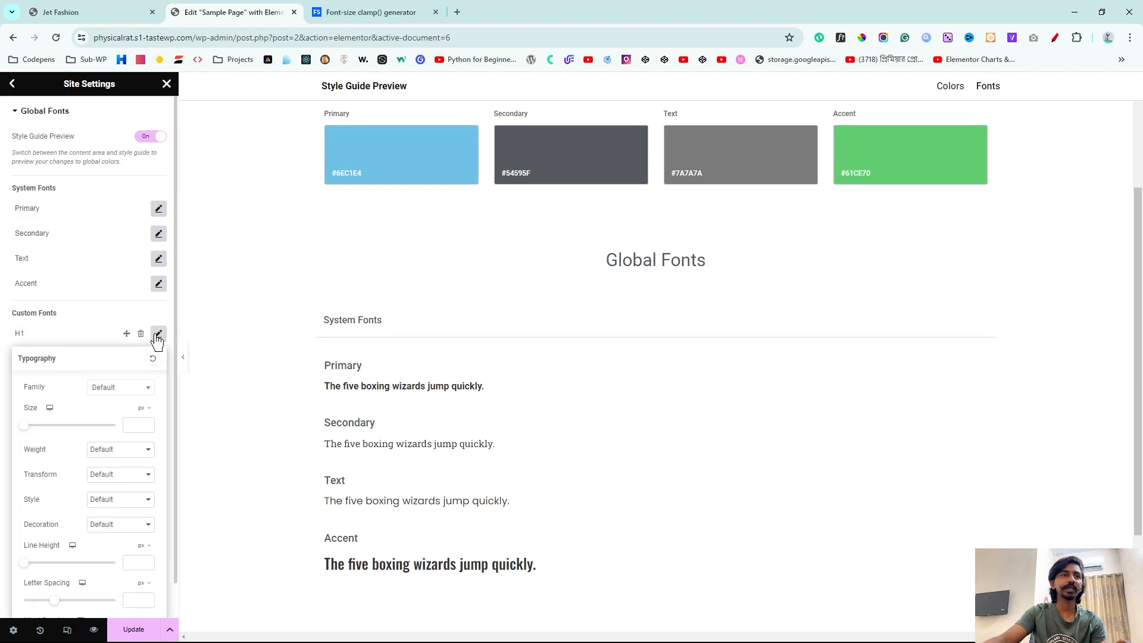
{"action": "left_click", "coordinate": [115, 393]}
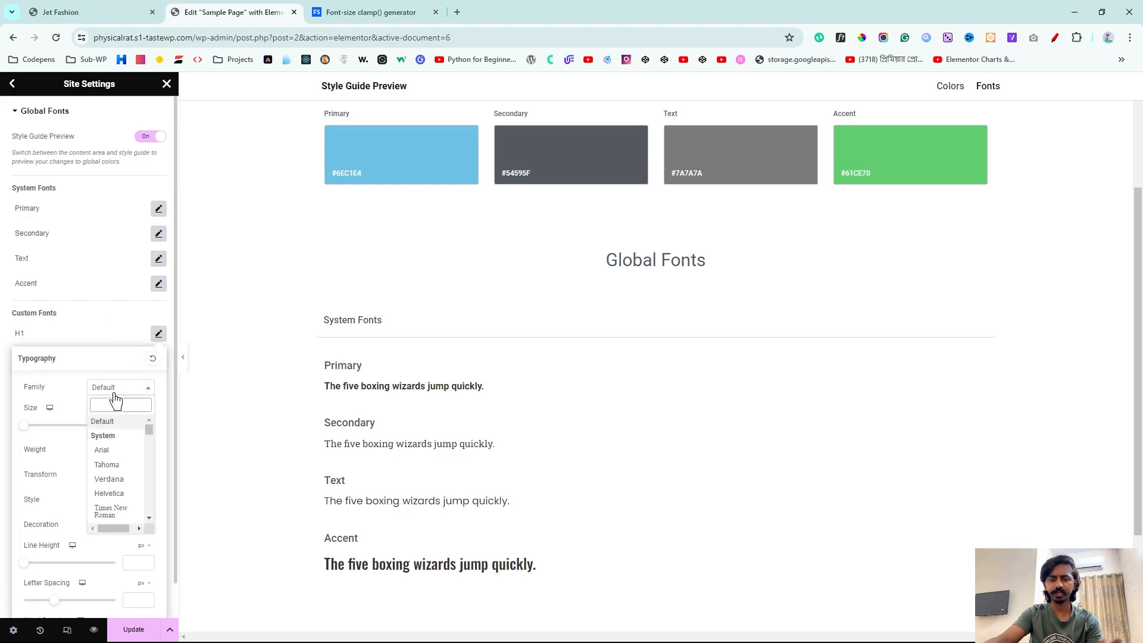
{"action": "type", "text": "oswald"}
{"action": "left_click", "coordinate": [103, 432]}
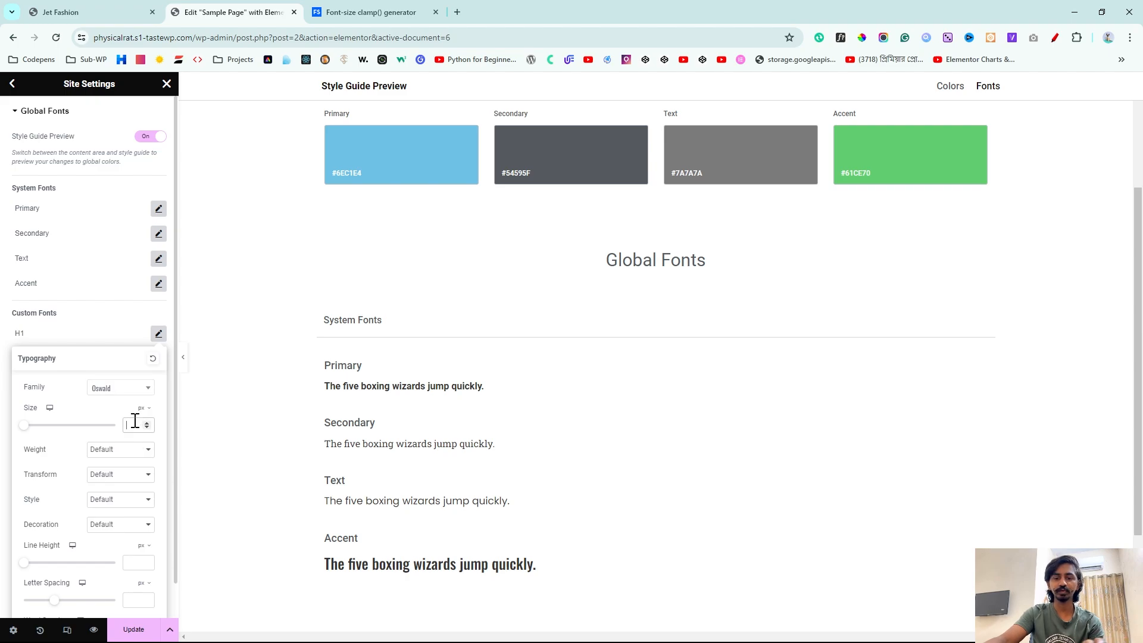
{"action": "left_click", "coordinate": [134, 421]}
{"action": "type", "text": "70"}
{"action": "left_click", "coordinate": [2, 344]}
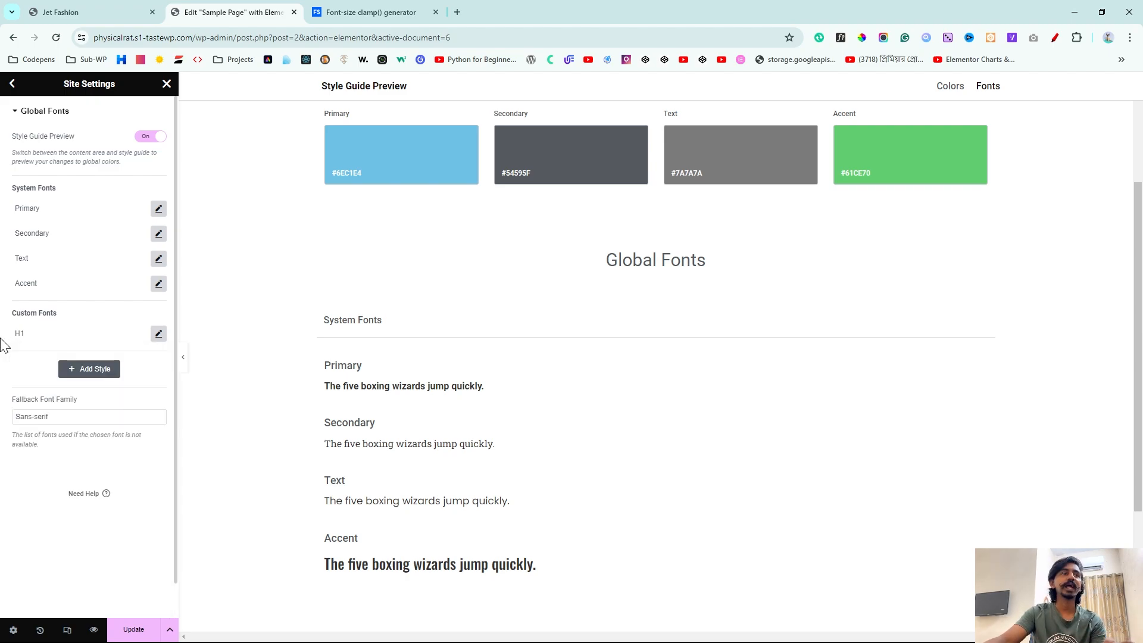
Step: Check the two column headings on the Jet Fashion page, and add a second custom global font style named H2
{"action": "left_click", "coordinate": [89, 7]}
{"action": "left_click_drag", "start_coordinate": [177, 445], "coordinate": [453, 471]}
{"action": "left_click_drag", "start_coordinate": [699, 454], "coordinate": [972, 454]}
{"action": "left_click", "coordinate": [972, 454]}
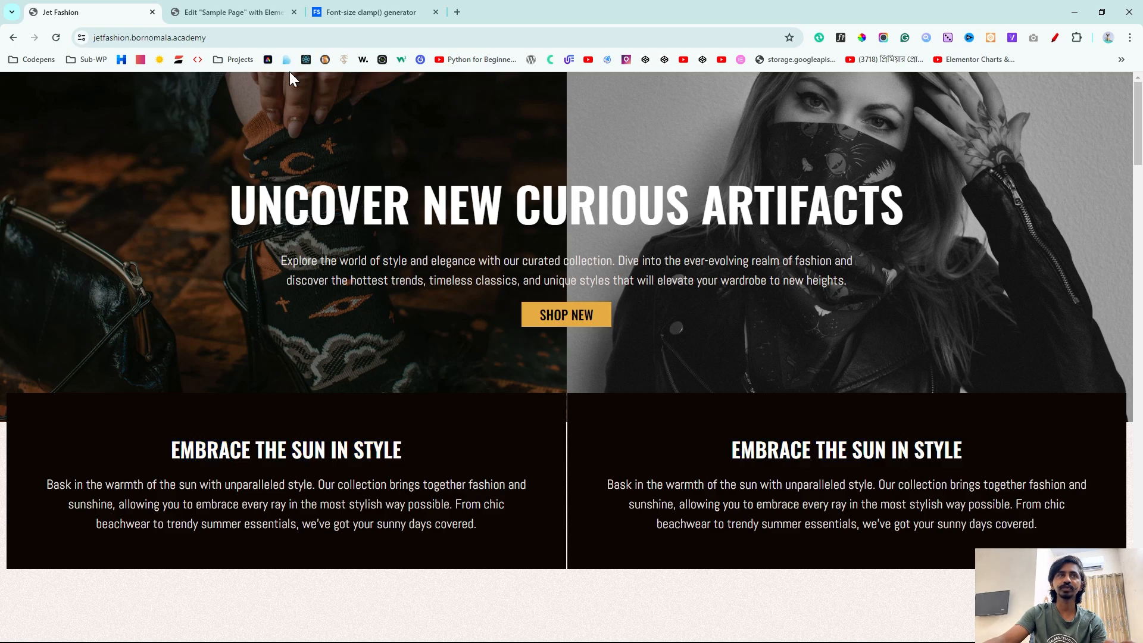
{"action": "left_click", "coordinate": [271, 12]}
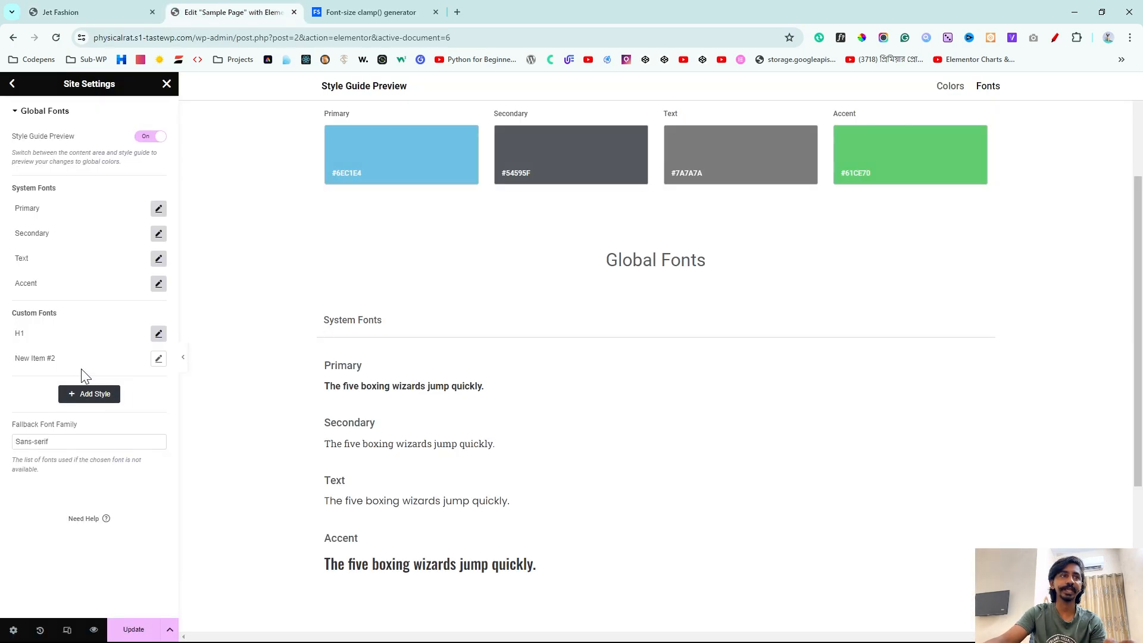
{"action": "left_click", "coordinate": [38, 360]}
{"action": "type", "text": "h"}
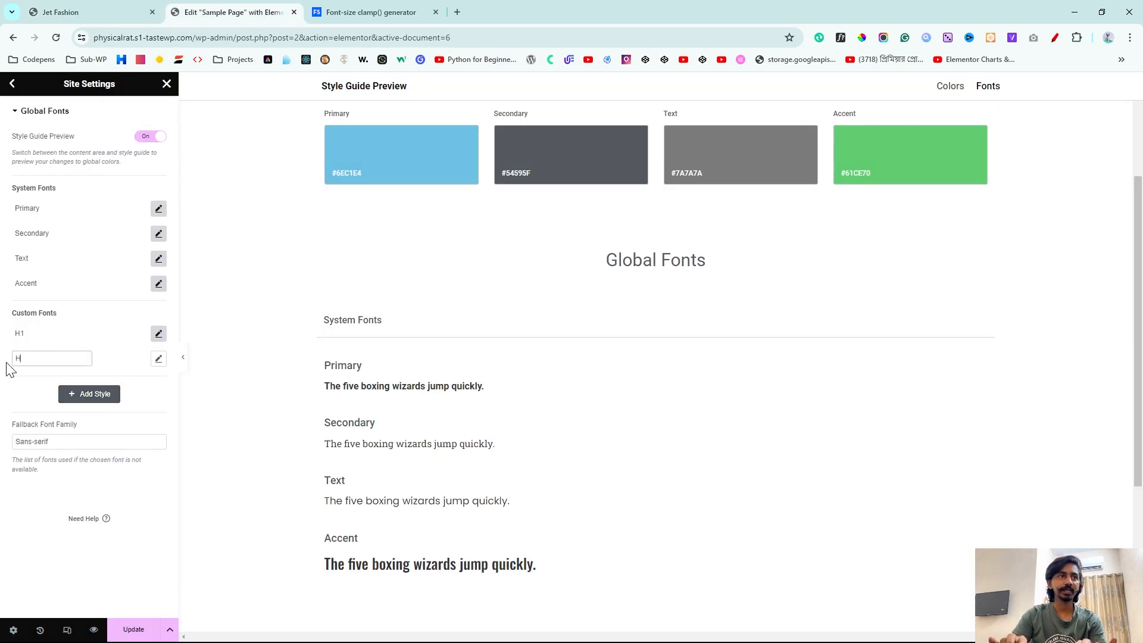
Step: Set the H2 custom font's family to Oswald and its size to 30 px, and review its typography
{"action": "left_click", "coordinate": [159, 358]}
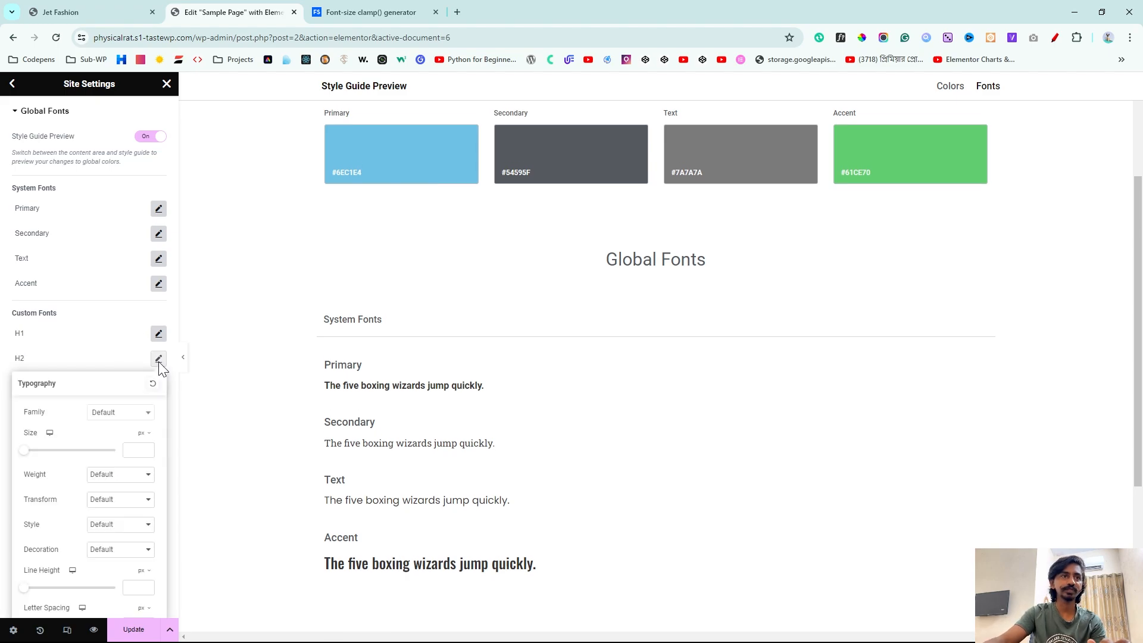
{"action": "left_click", "coordinate": [121, 413]}
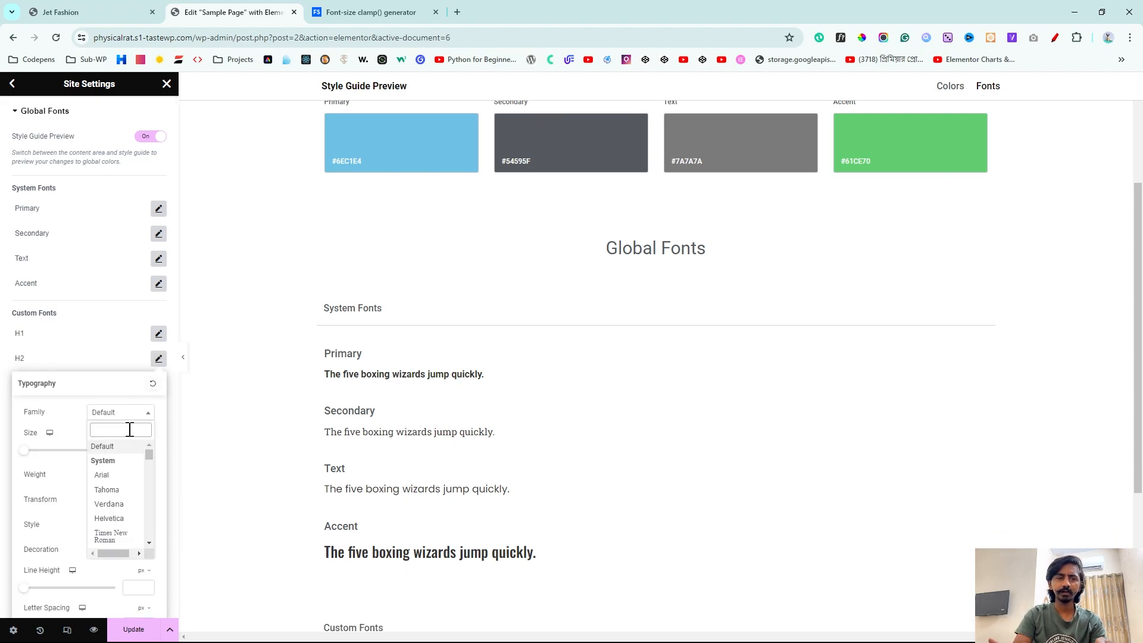
{"action": "type", "text": "oswa"}
{"action": "left_click", "coordinate": [111, 461]}
{"action": "left_click", "coordinate": [135, 453]}
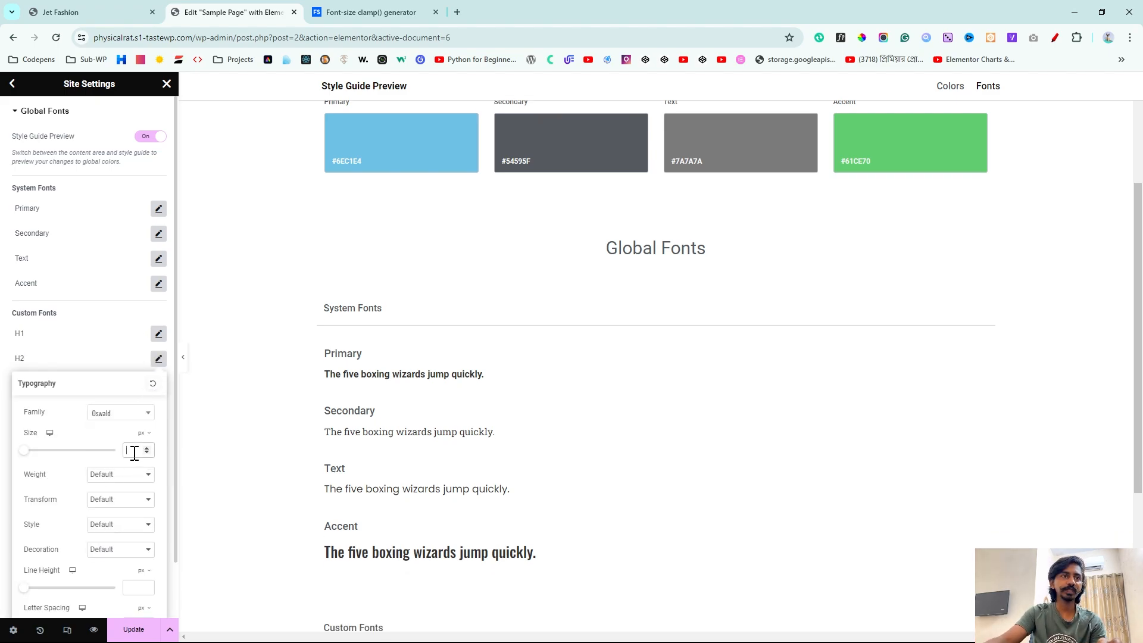
{"action": "type", "text": "50"}
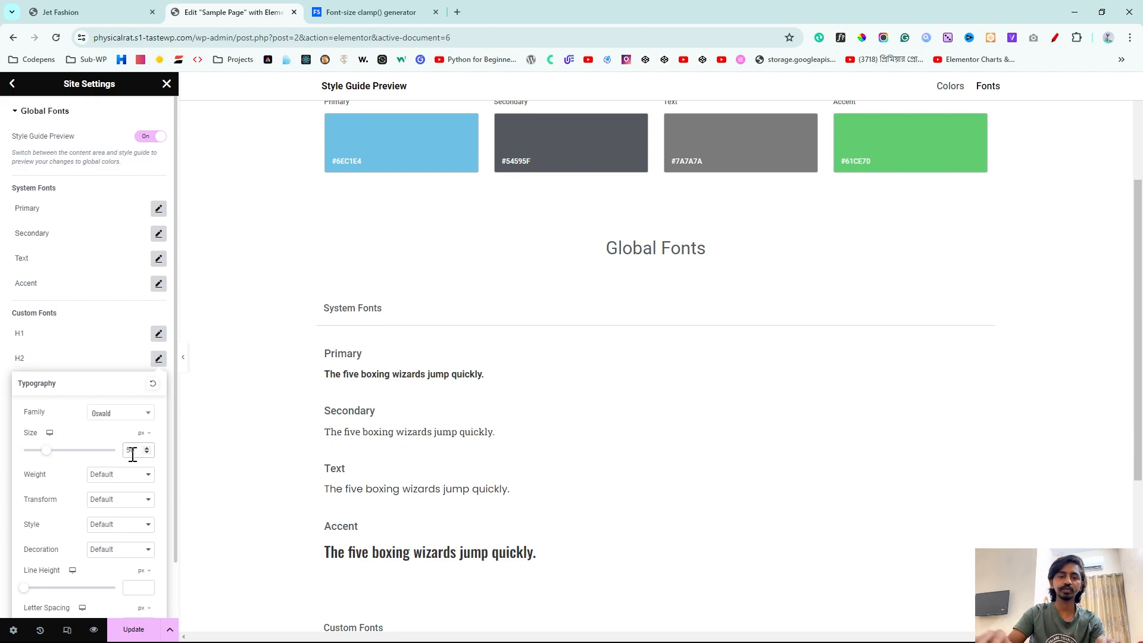
{"action": "key", "text": "BackSpace"}
{"action": "key", "text": "BackSpace"}
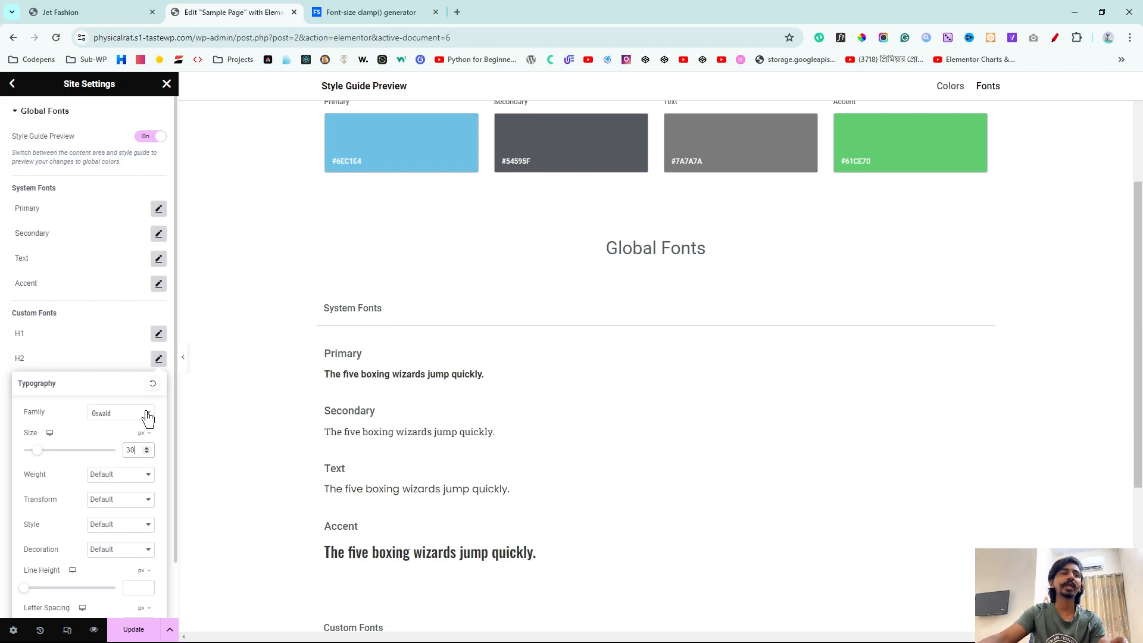
{"action": "left_click", "coordinate": [4, 359]}
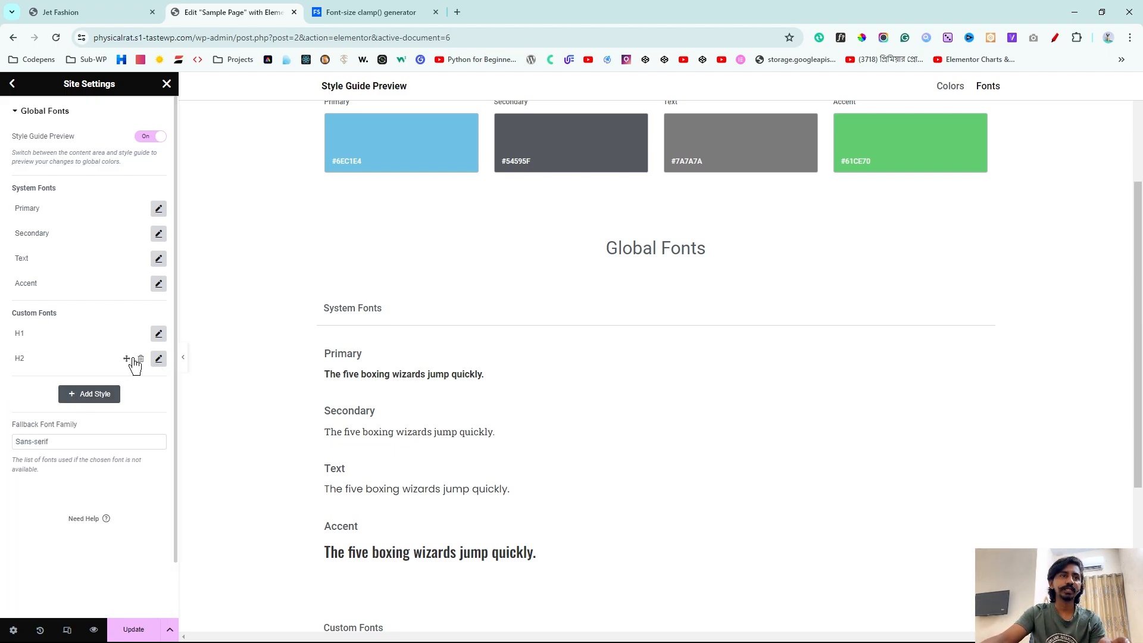
{"action": "left_click", "coordinate": [159, 358]}
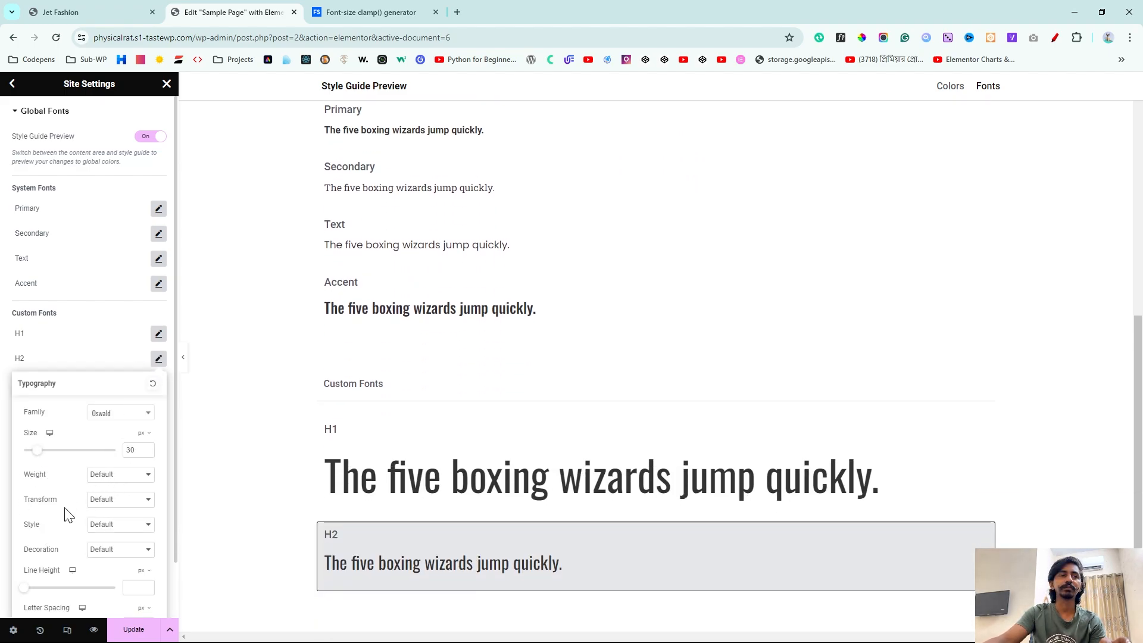
{"action": "left_click", "coordinate": [3, 370]}
Step: Add a third custom global font style named H3
{"action": "left_click", "coordinate": [90, 393]}
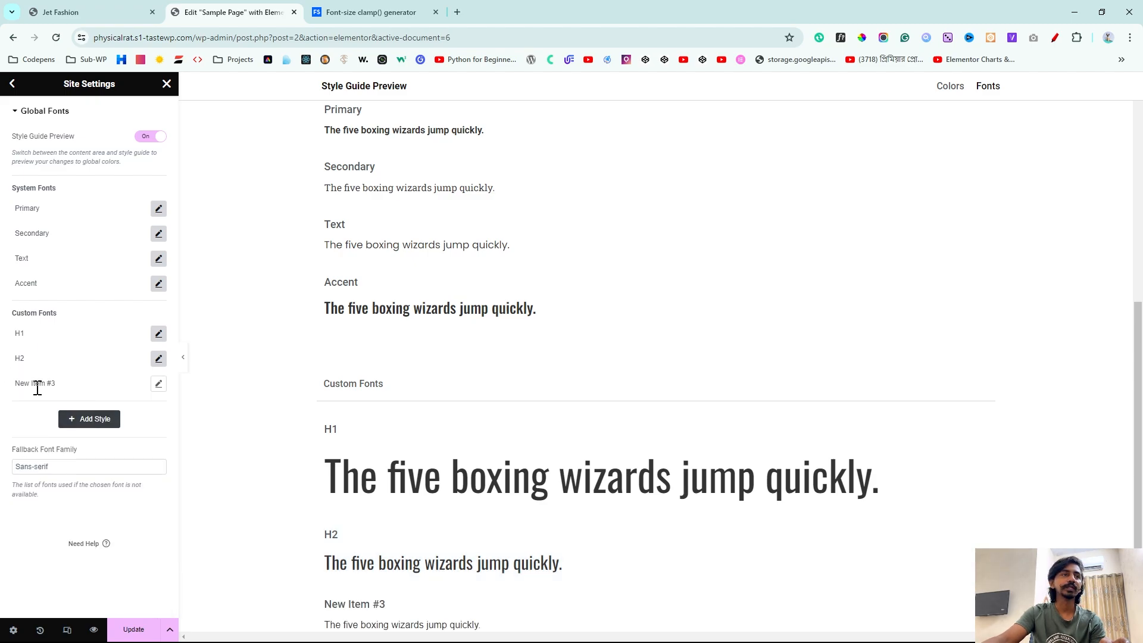
{"action": "type", "text": "H"}
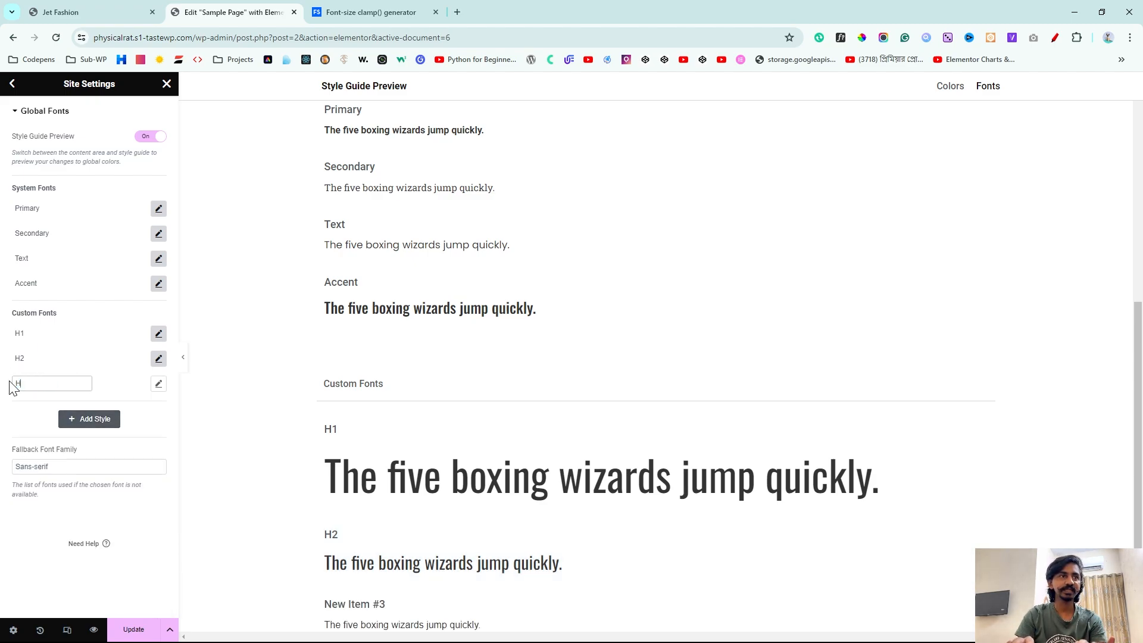
{"action": "type", "text": "3"}
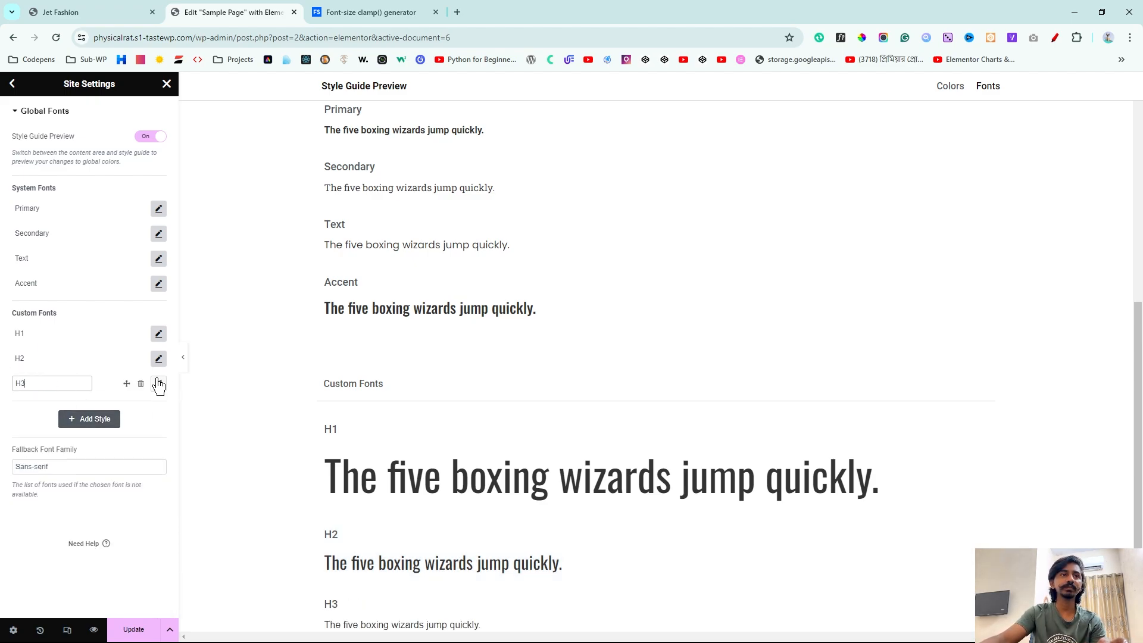
Step: Set the H3 custom font to the Oswald family, Bold weight and a size of 20 px
{"action": "left_click", "coordinate": [158, 383]}
{"action": "left_click", "coordinate": [132, 441]}
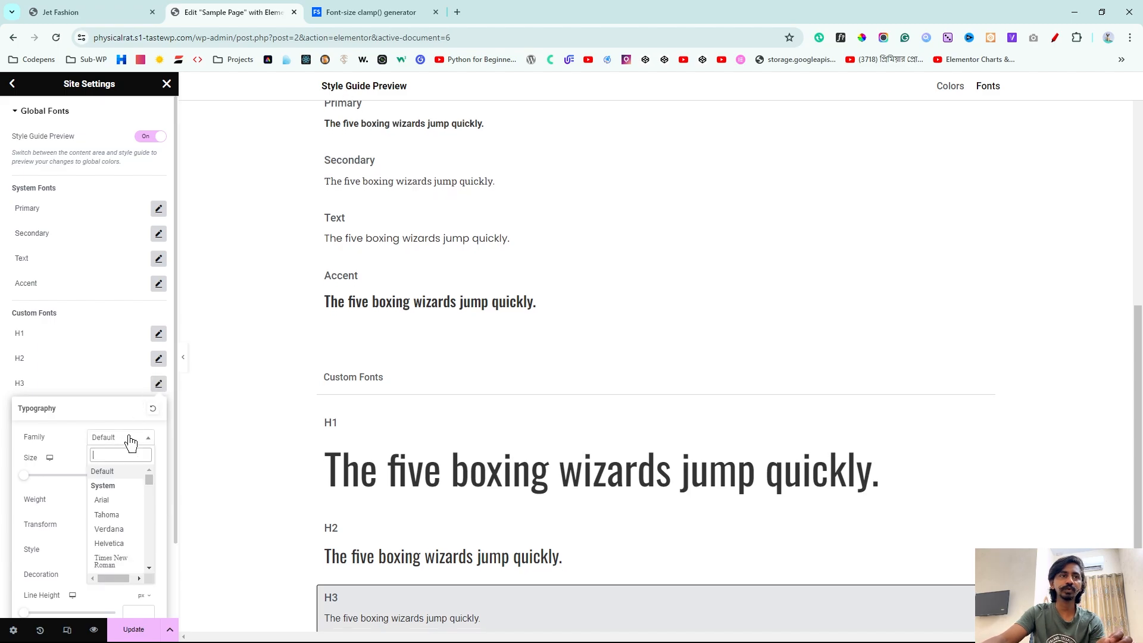
{"action": "type", "text": "oswa"}
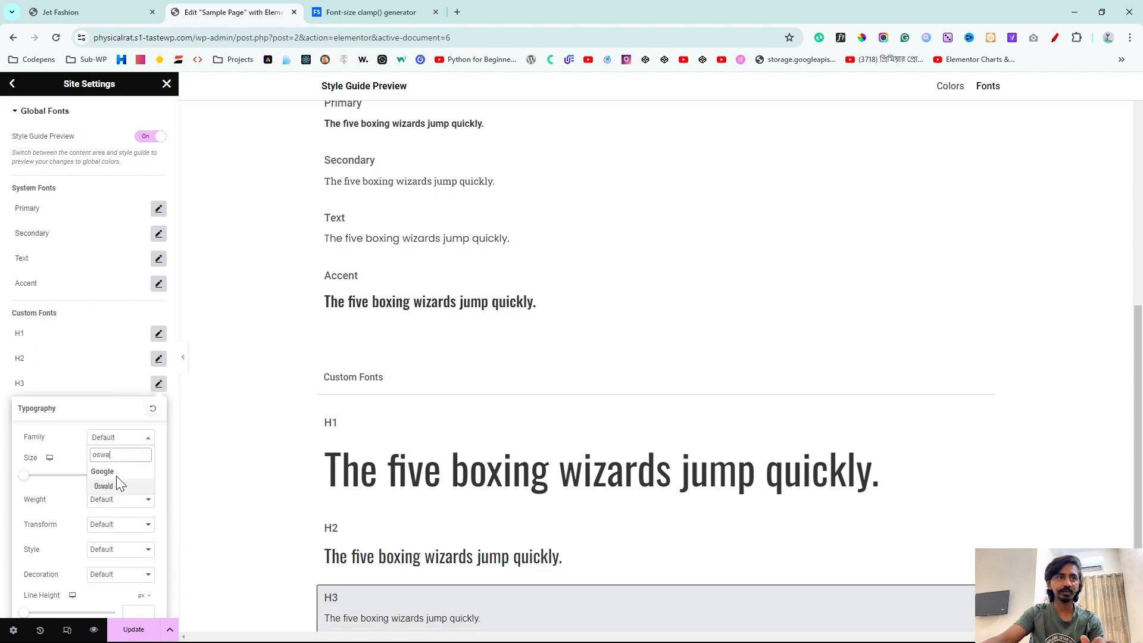
{"action": "left_click", "coordinate": [105, 486]}
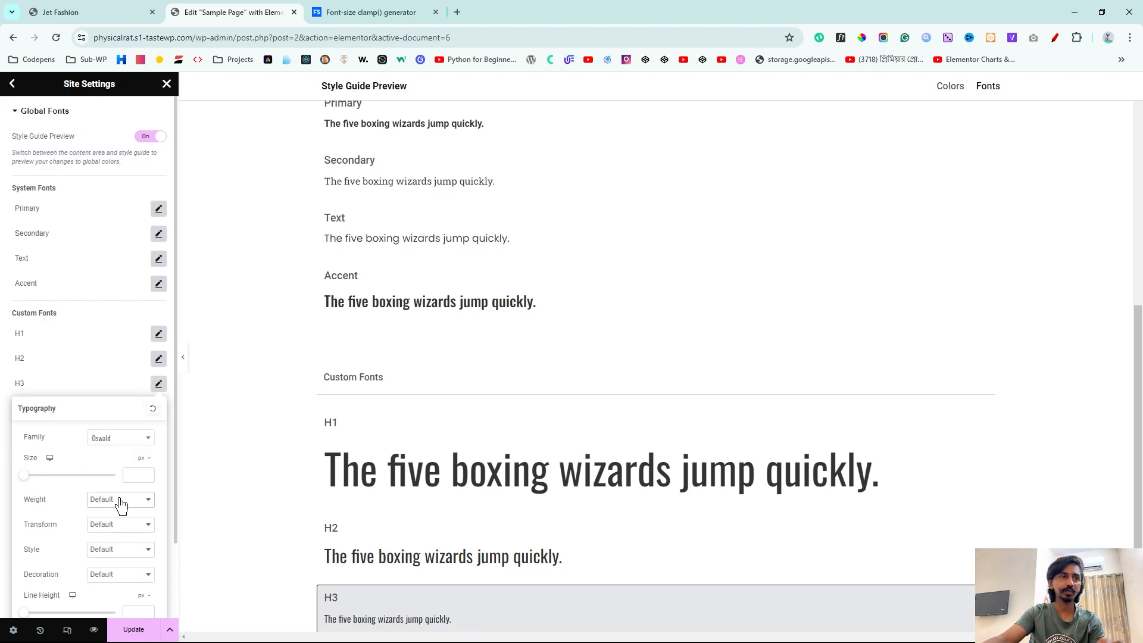
{"action": "left_click", "coordinate": [121, 505]}
{"action": "left_click", "coordinate": [112, 613]}
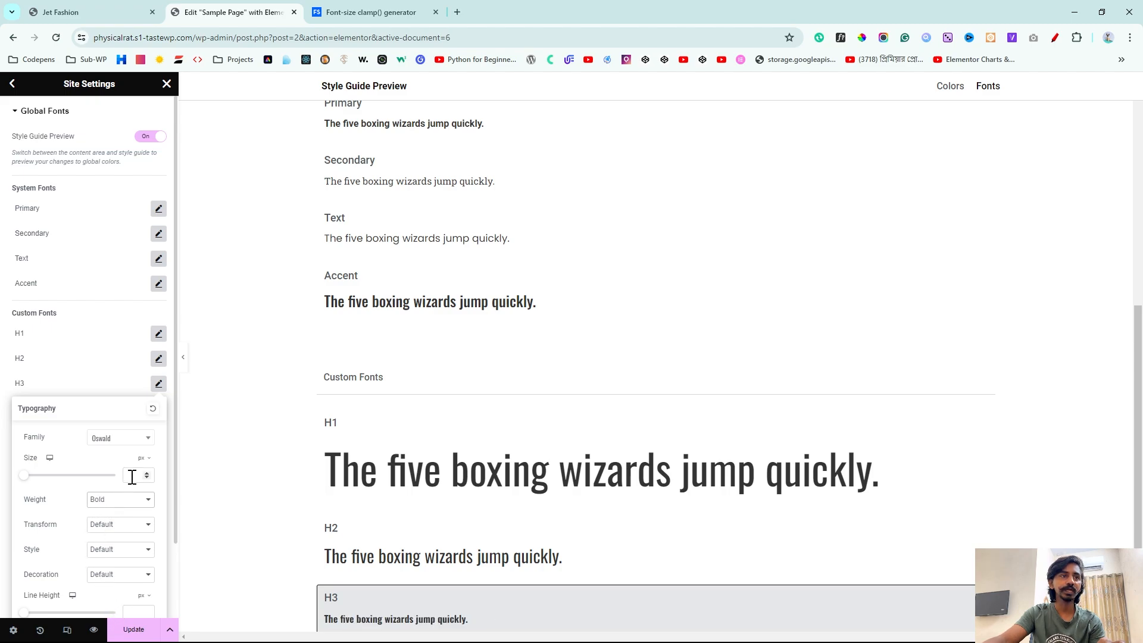
{"action": "type", "text": "20"}
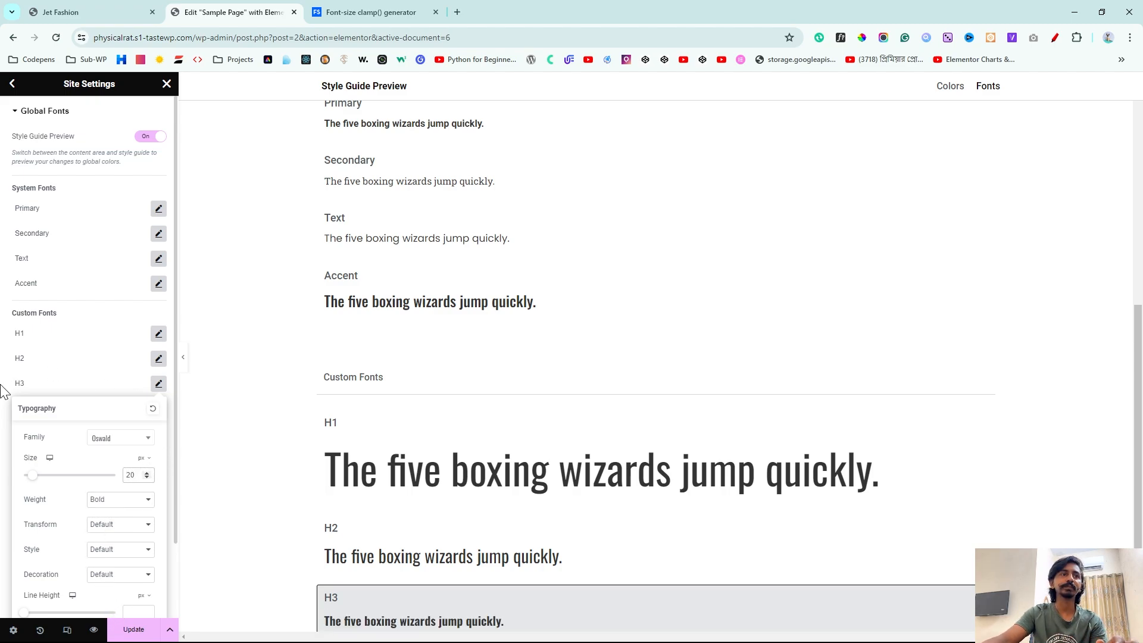
{"action": "left_click", "coordinate": [2, 386]}
Step: Save the site settings with the three custom fonts and return to the page editor
{"action": "scroll", "coordinate": [396, 498], "scroll_direction": "down", "scroll_amount": 2}
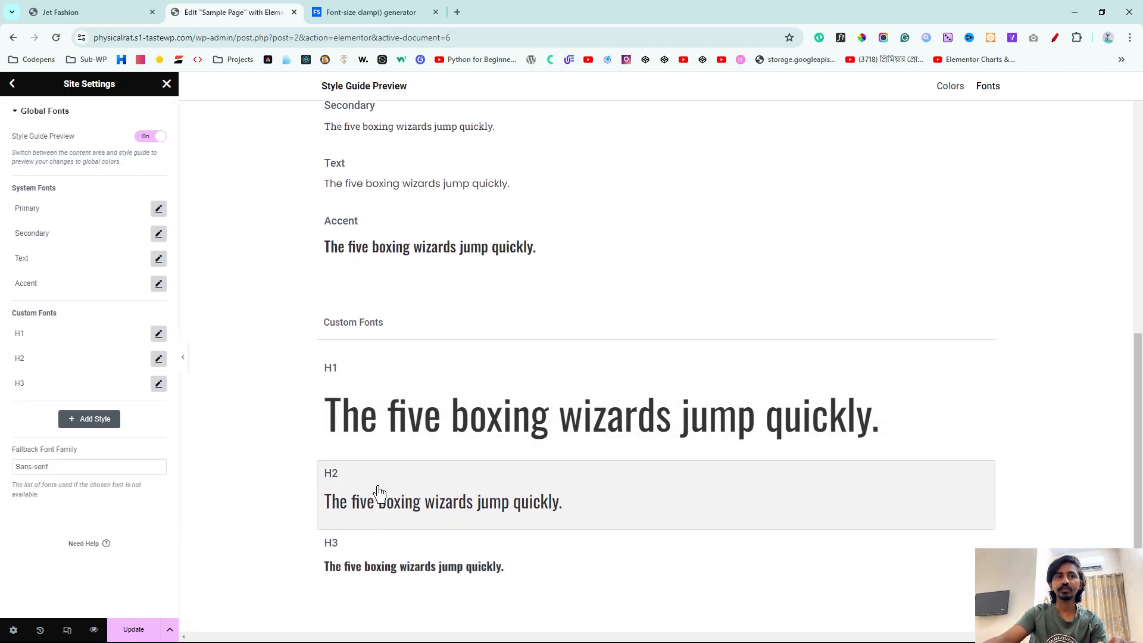
{"action": "left_click", "coordinate": [136, 633]}
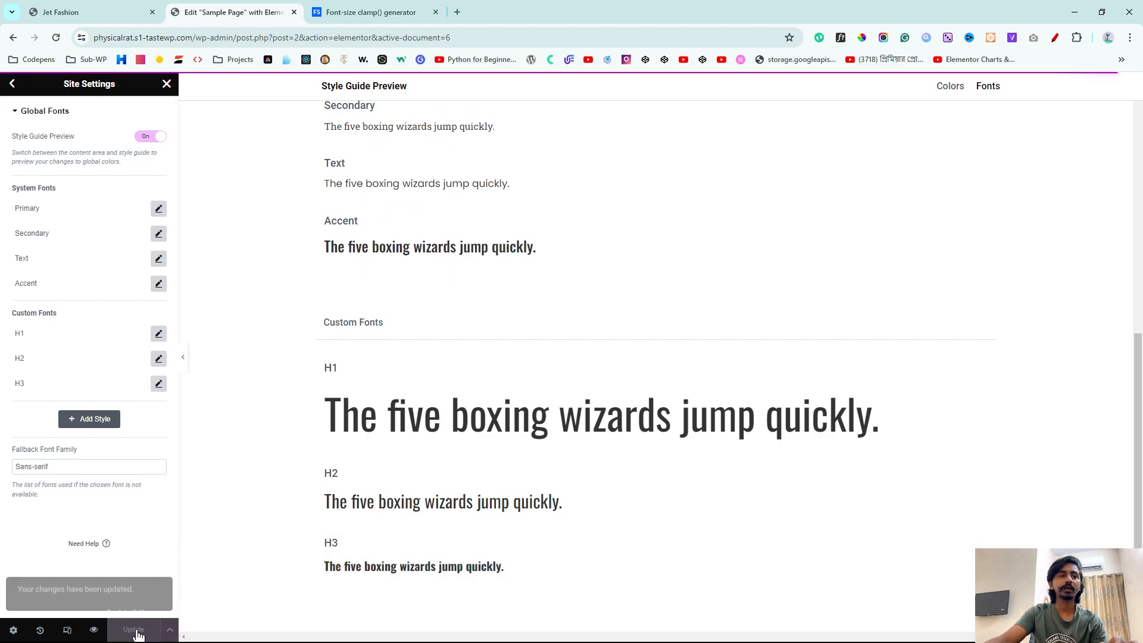
{"action": "left_click", "coordinate": [167, 86]}
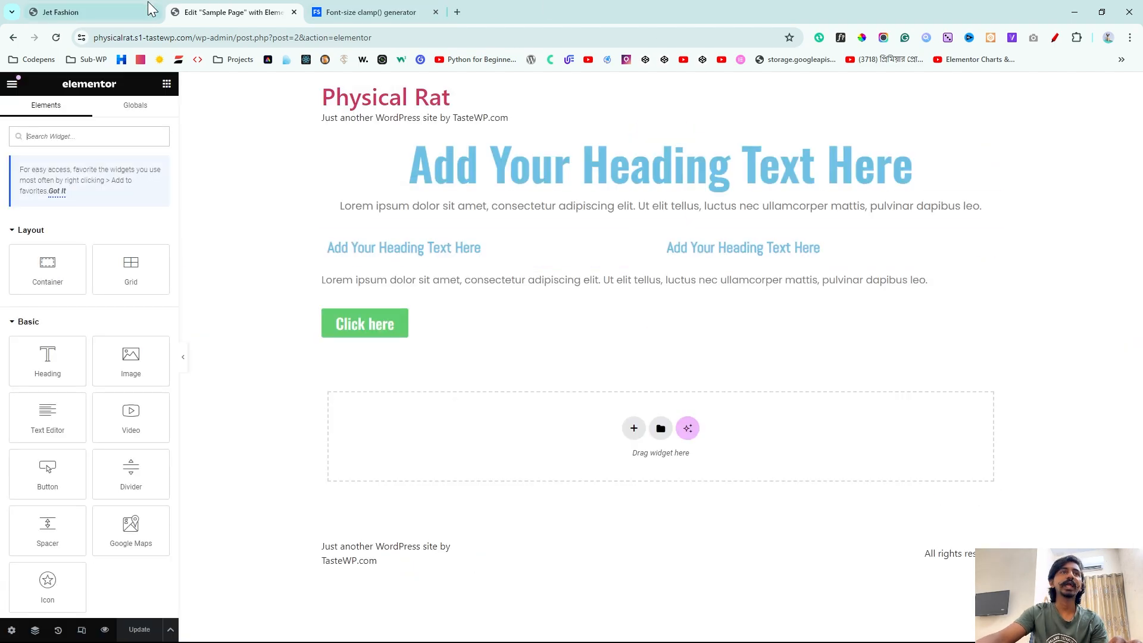
Step: Examine the section and category headings further down the Jet Fashion page, and return to the sample page editor
{"action": "key", "text": "ctrl+1"}
{"action": "scroll", "coordinate": [520, 377], "scroll_direction": "down", "scroll_amount": 5}
{"action": "scroll", "coordinate": [521, 379], "scroll_direction": "down", "scroll_amount": 6}
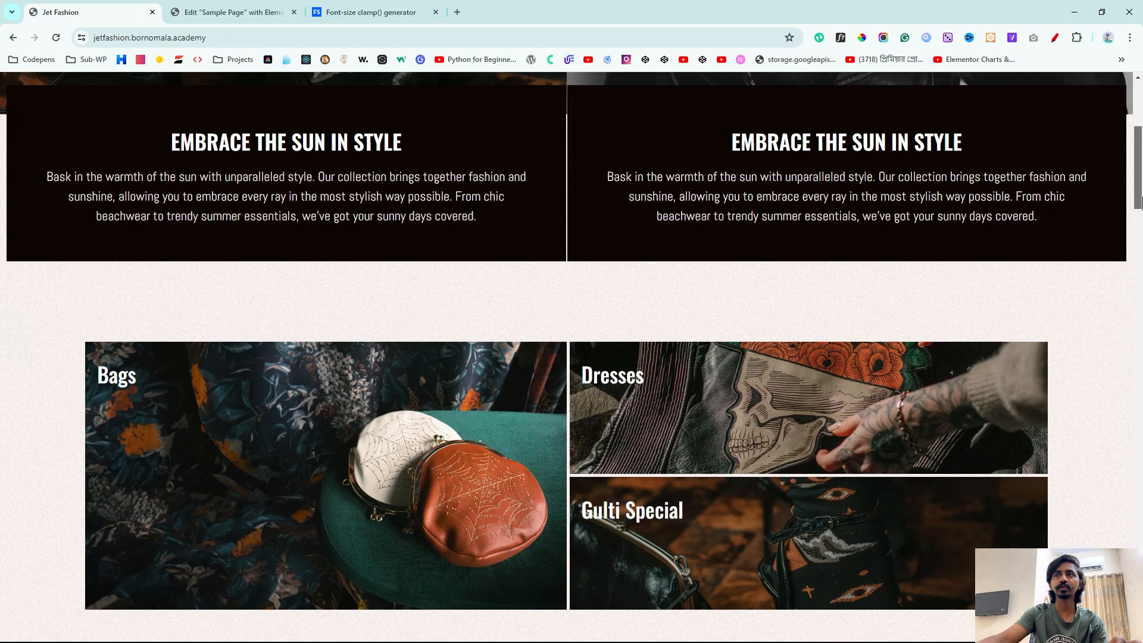
{"action": "left_click", "coordinate": [242, 12]}
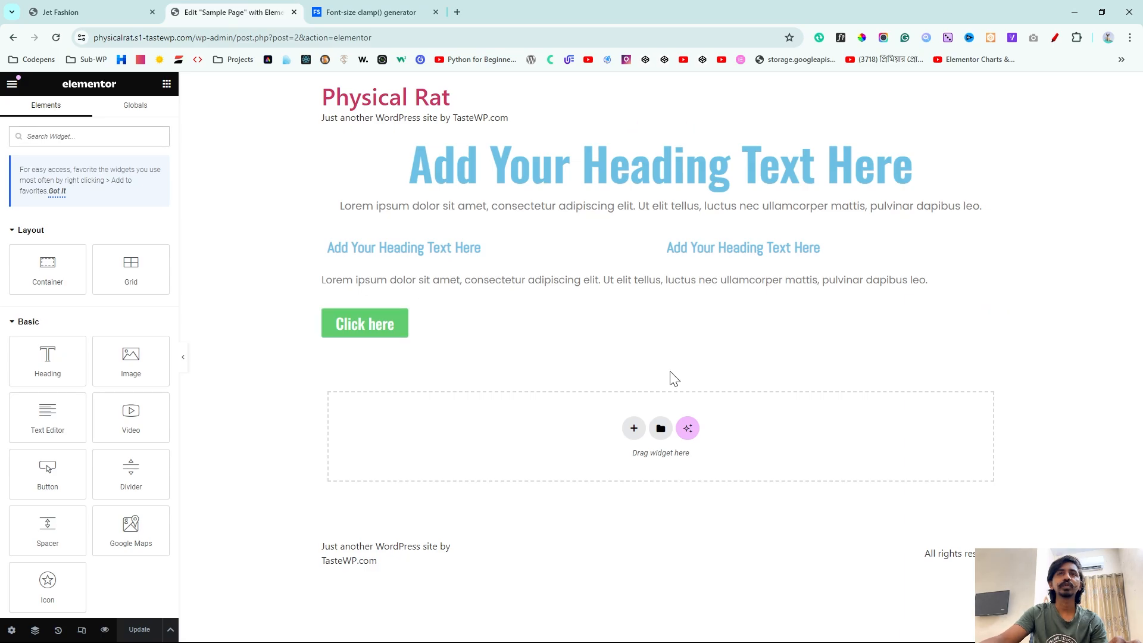
Step: Add a single-column flexbox container below the green button and place a Heading widget in it
{"action": "left_click", "coordinate": [634, 428]}
{"action": "left_click", "coordinate": [625, 465]}
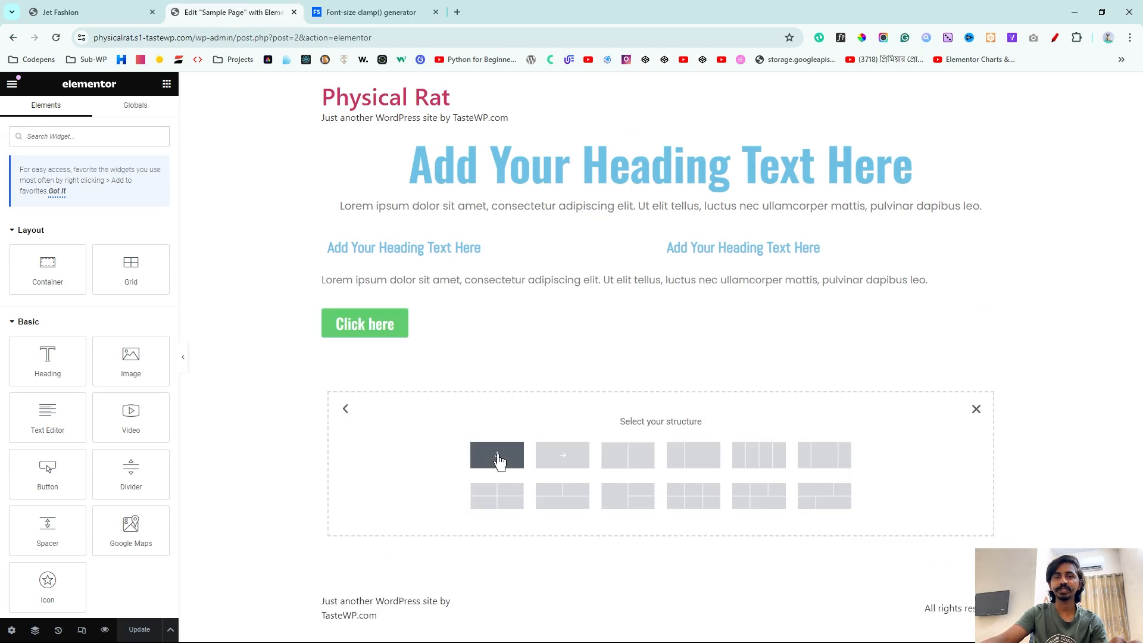
{"action": "left_click", "coordinate": [499, 457]}
{"action": "left_click", "coordinate": [166, 84]}
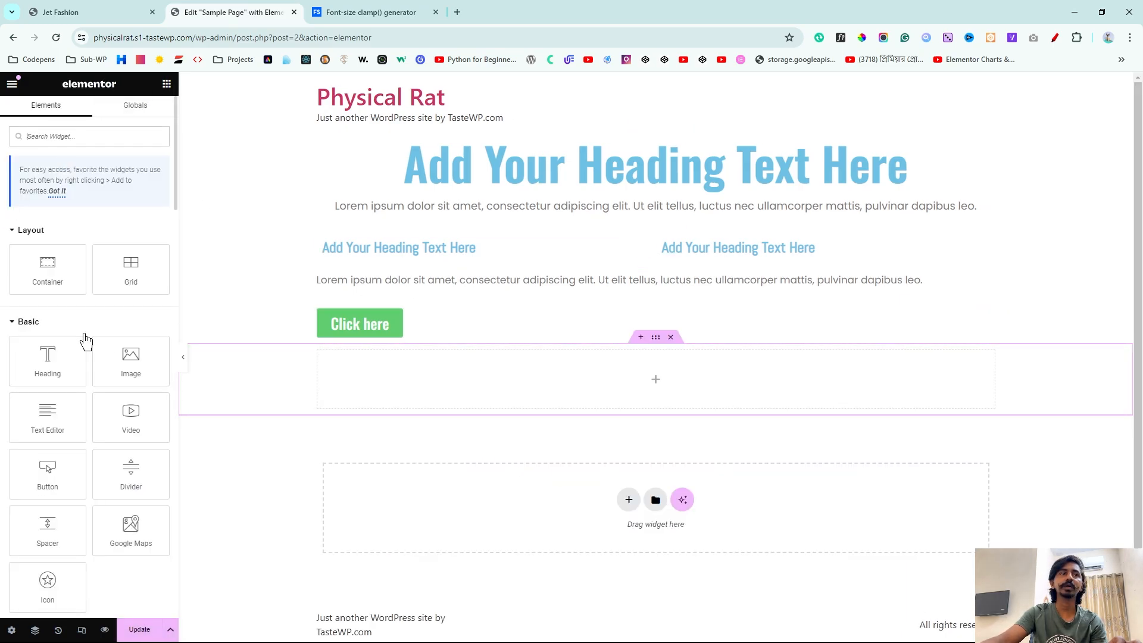
{"action": "left_click_drag", "start_coordinate": [59, 363], "coordinate": [488, 394]}
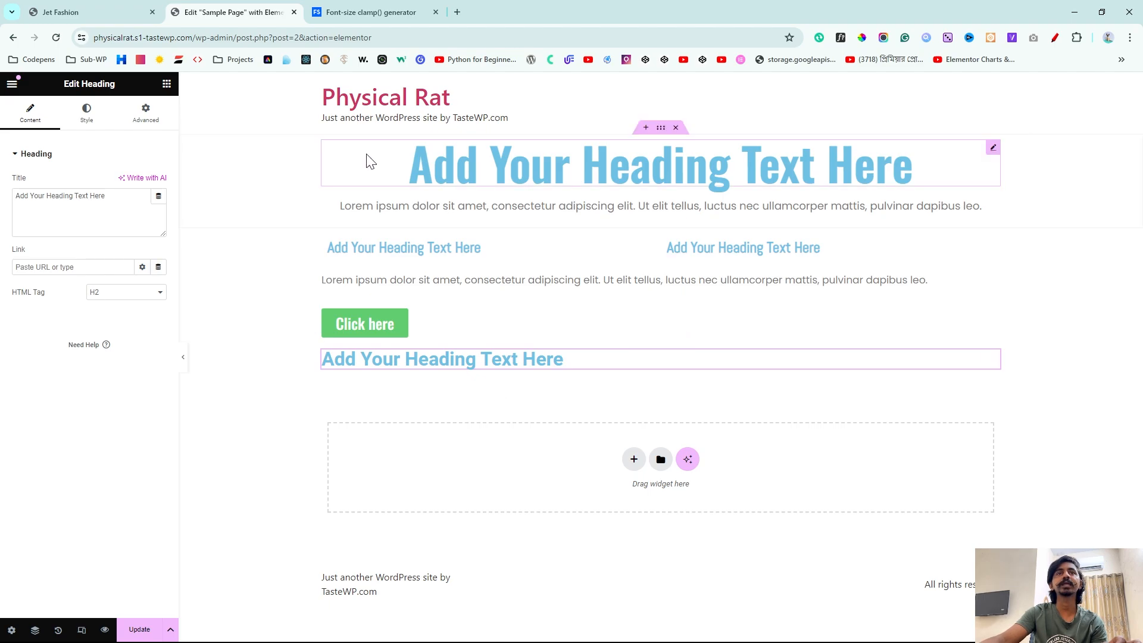
Step: Apply the H1 global font to the new heading and center-align it
{"action": "left_click", "coordinate": [87, 113]}
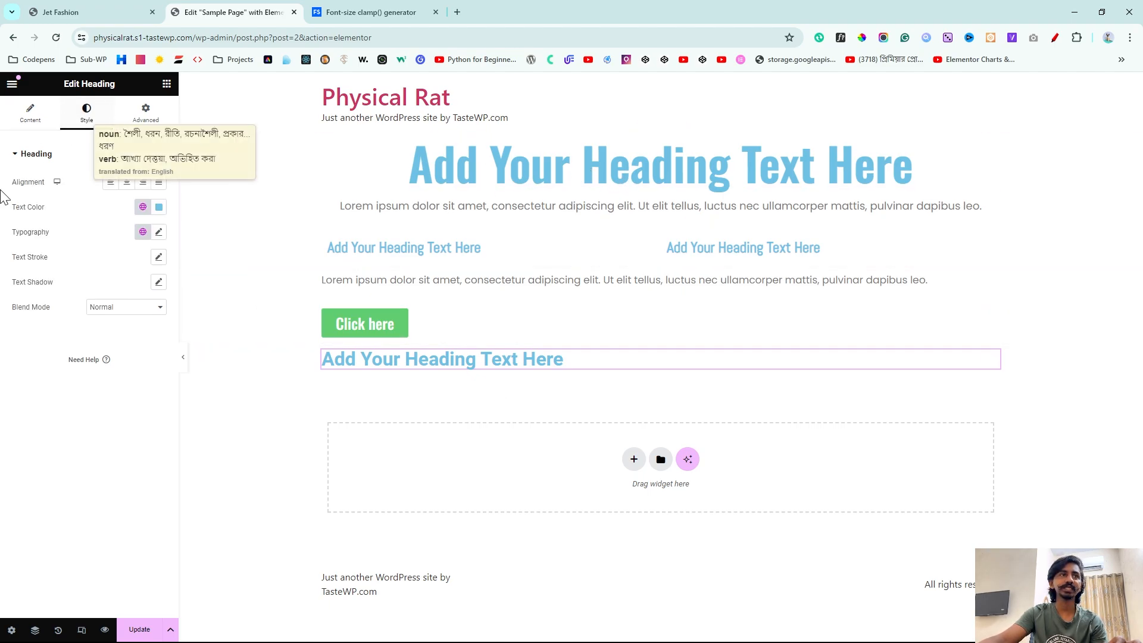
{"action": "left_click", "coordinate": [143, 231]}
{"action": "left_click", "coordinate": [62, 405]}
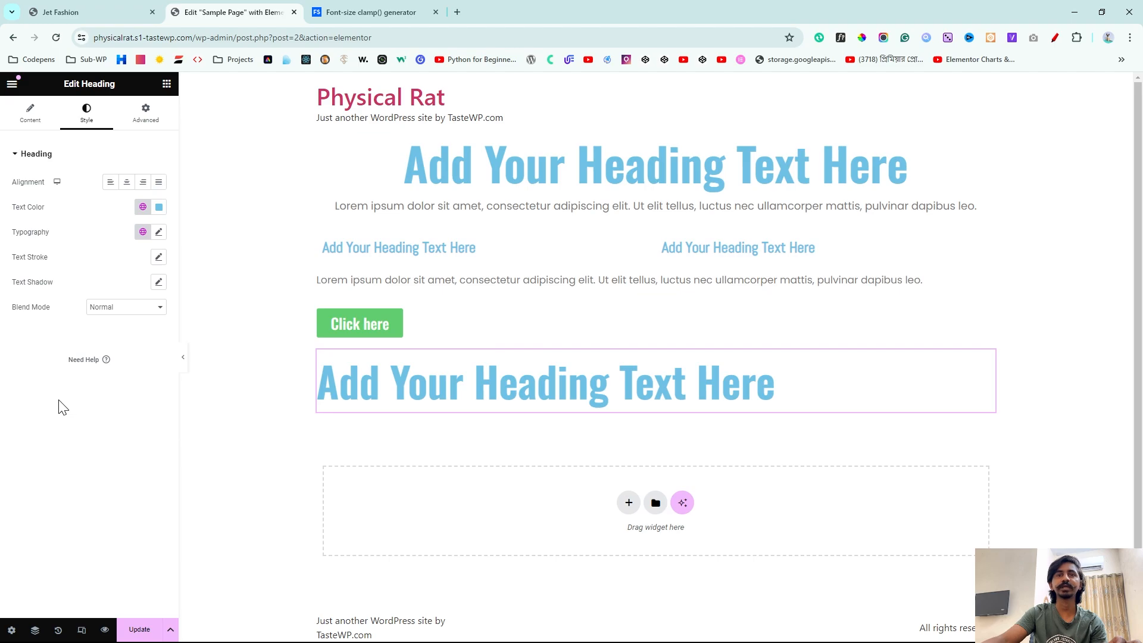
{"action": "left_click", "coordinate": [126, 181]}
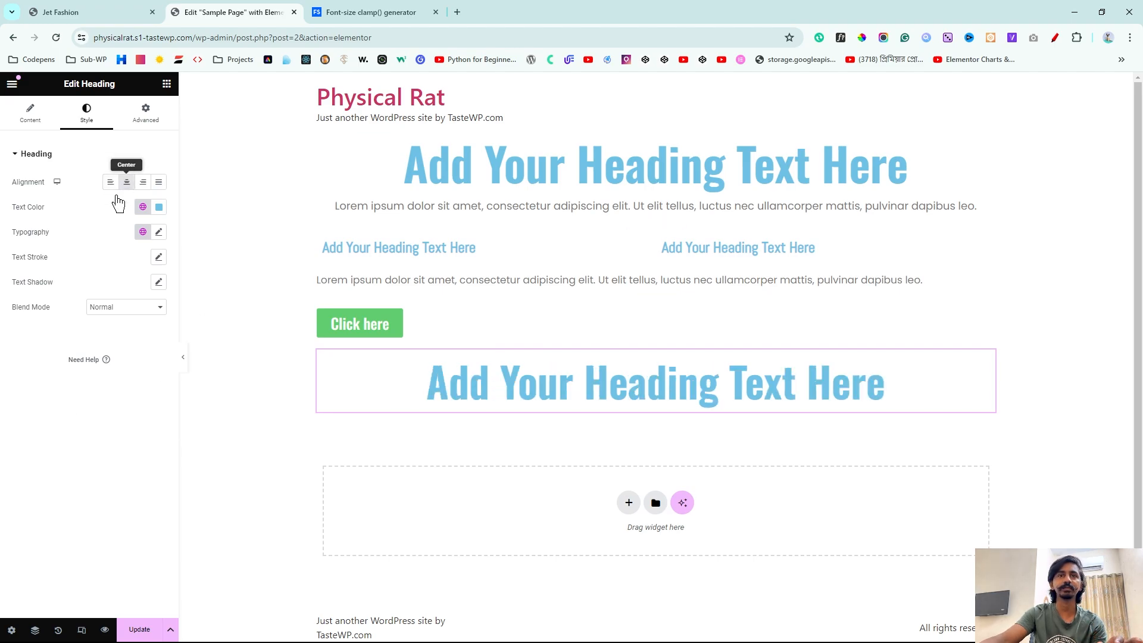
Step: Add a two-column flexbox container below the large heading and place a Heading widget in each column
{"action": "left_click", "coordinate": [629, 503]}
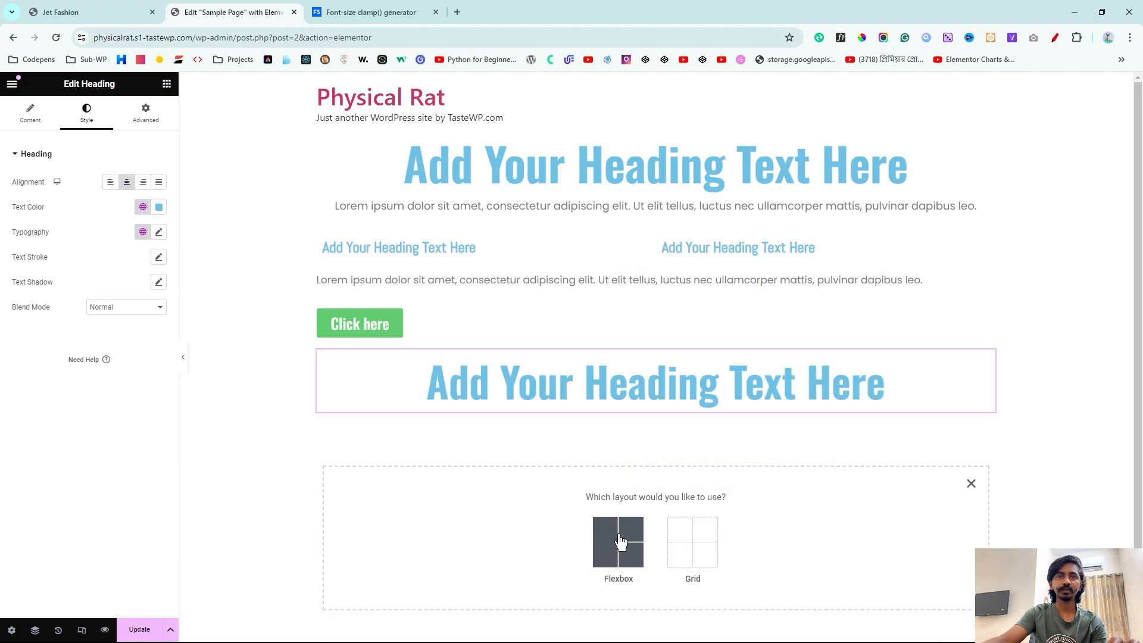
{"action": "left_click", "coordinate": [620, 540]}
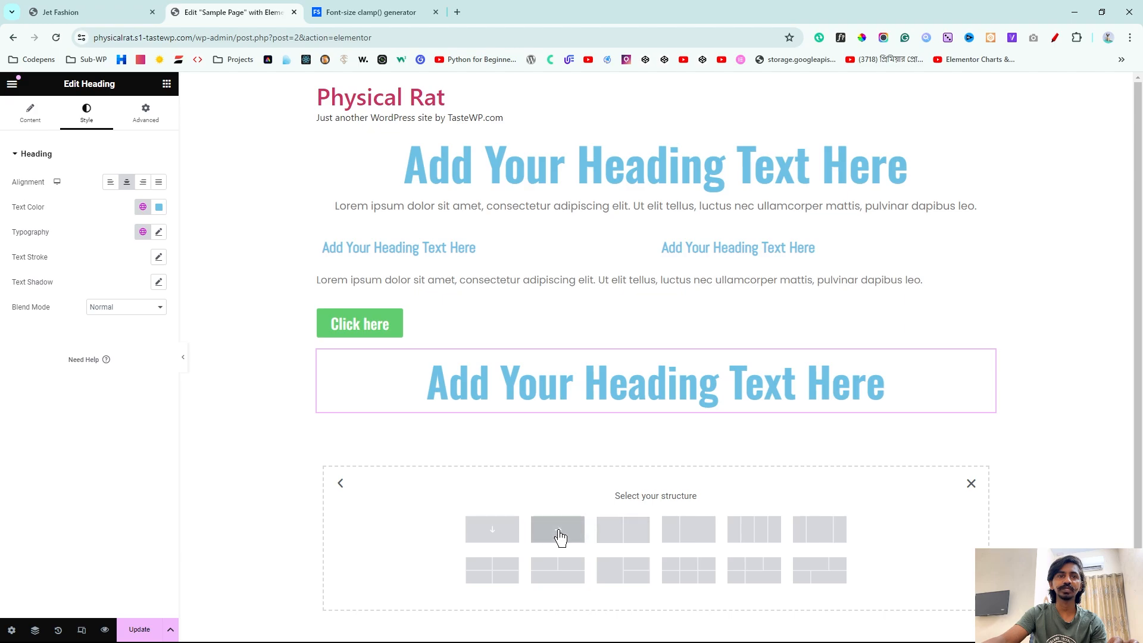
{"action": "left_click", "coordinate": [617, 537]}
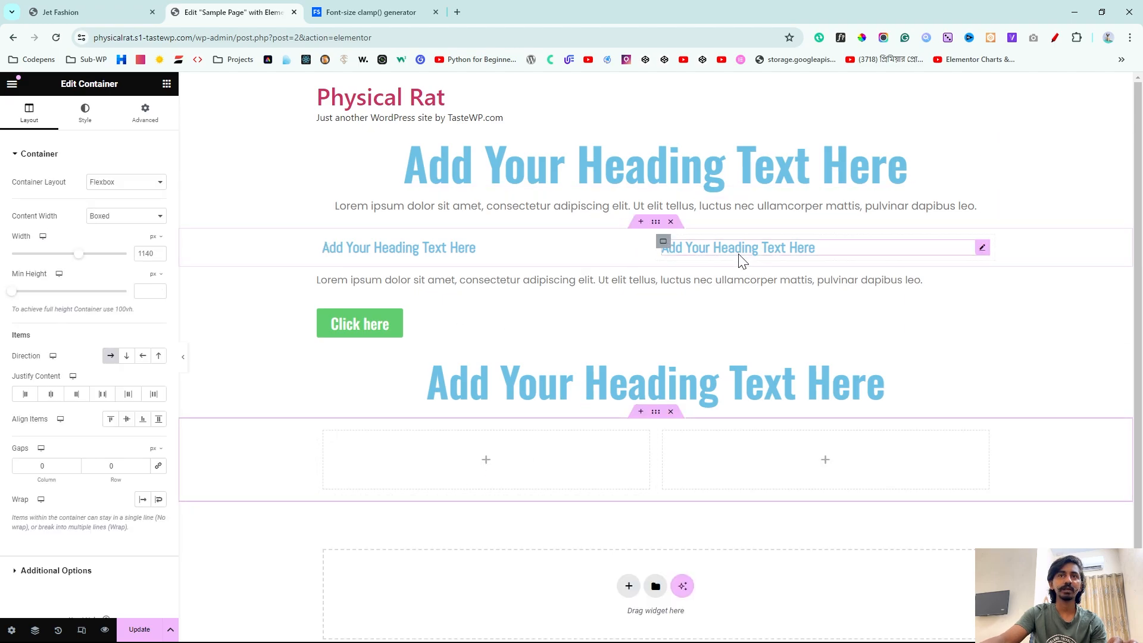
{"action": "left_click", "coordinate": [167, 84]}
{"action": "left_click_drag", "start_coordinate": [38, 358], "coordinate": [434, 480]}
{"action": "left_click", "coordinate": [167, 83]}
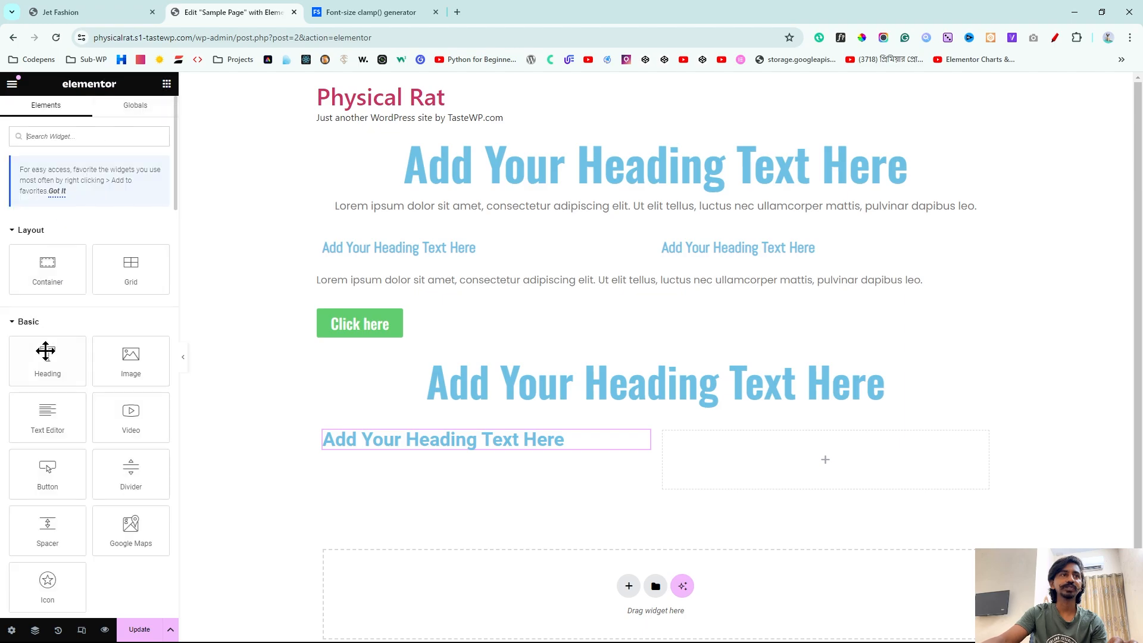
{"action": "left_click_drag", "start_coordinate": [46, 357], "coordinate": [660, 449]}
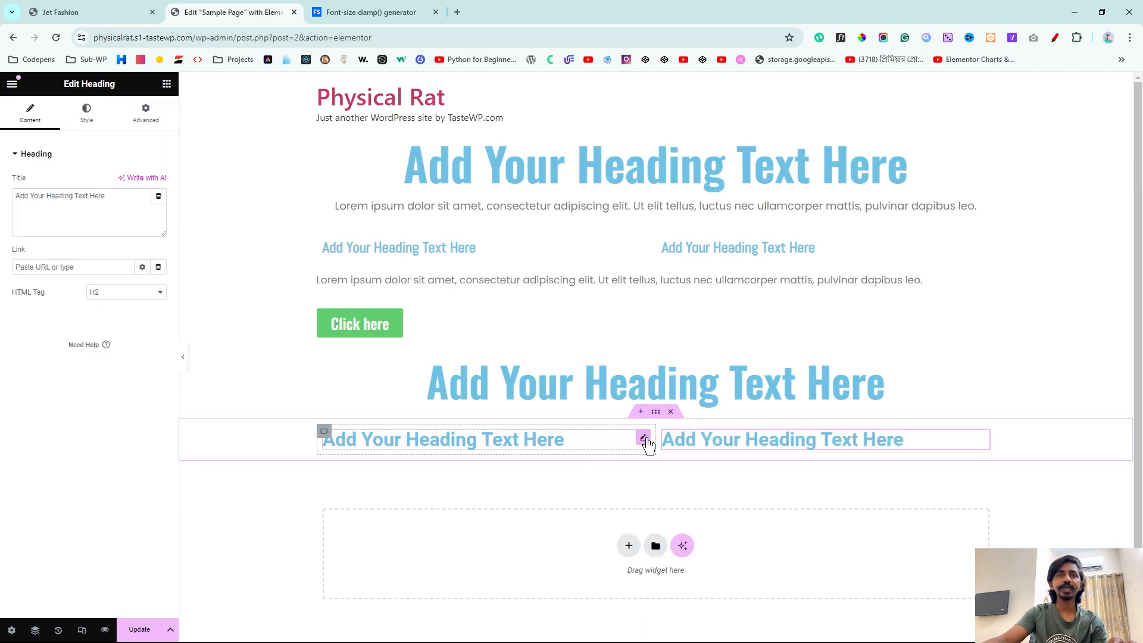
Step: Apply the H2 global font to the heading in the first column of the new container
{"action": "left_click", "coordinate": [644, 439]}
{"action": "left_click", "coordinate": [87, 113]}
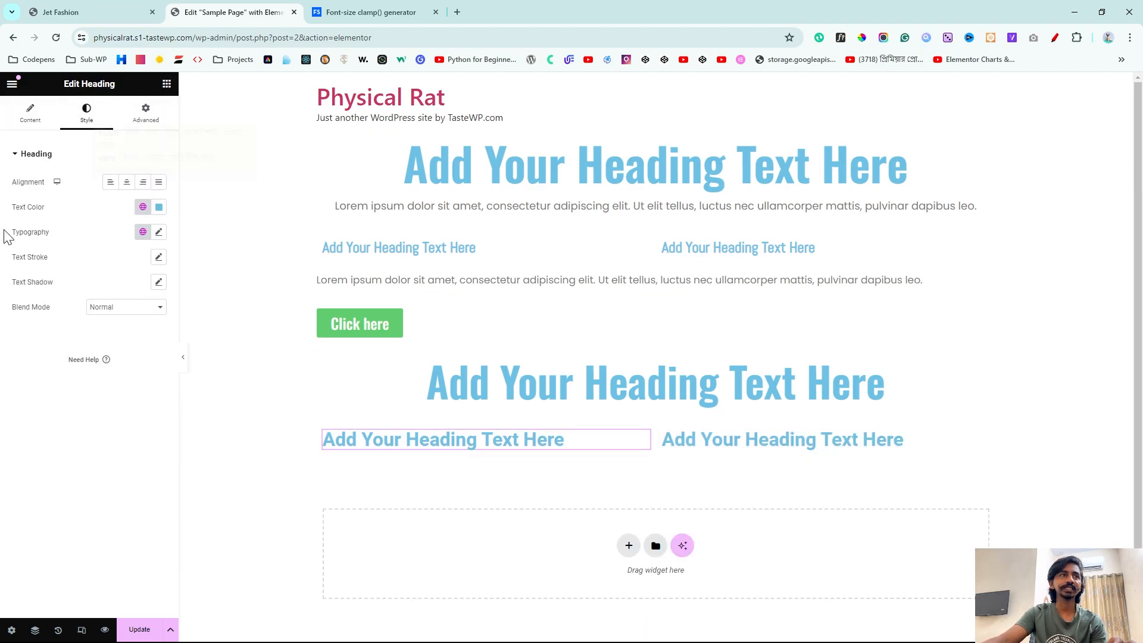
{"action": "left_click", "coordinate": [143, 232]}
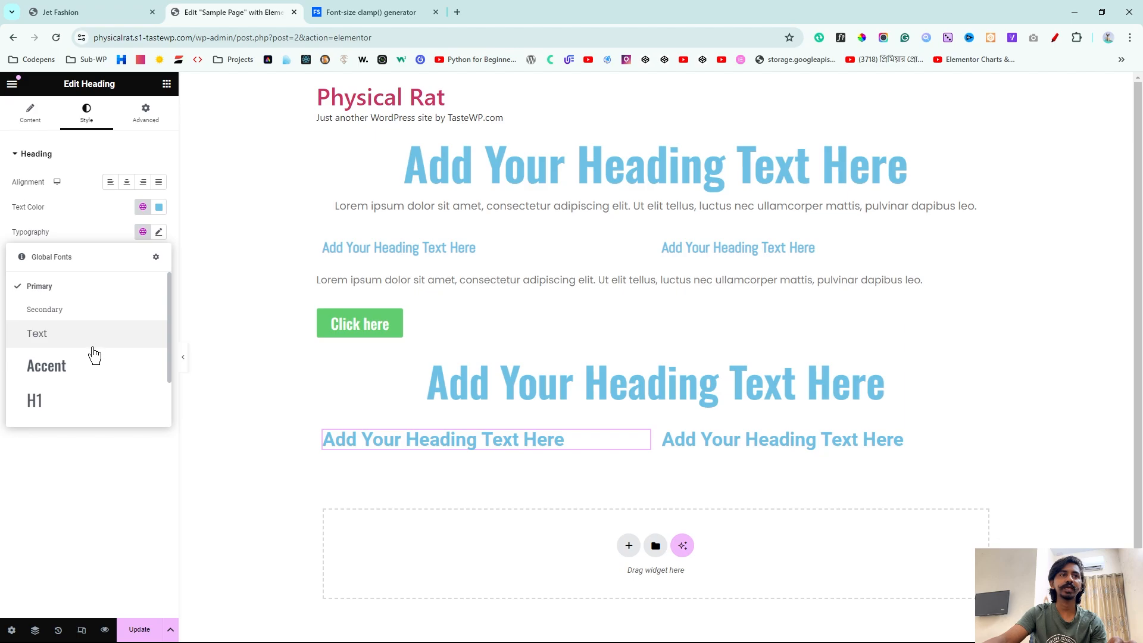
{"action": "scroll", "coordinate": [94, 355], "scroll_direction": "down", "scroll_amount": 1}
{"action": "left_click", "coordinate": [84, 382]}
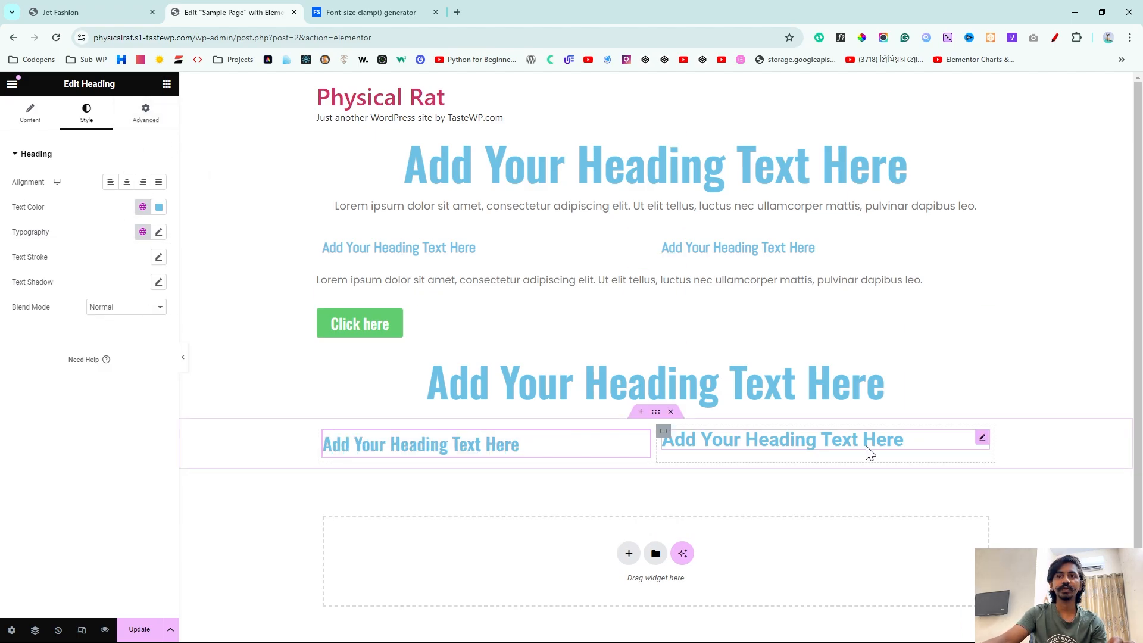
Step: Apply the H2 global font to the heading in the second column as well
{"action": "left_click", "coordinate": [981, 441]}
{"action": "left_click", "coordinate": [86, 112]}
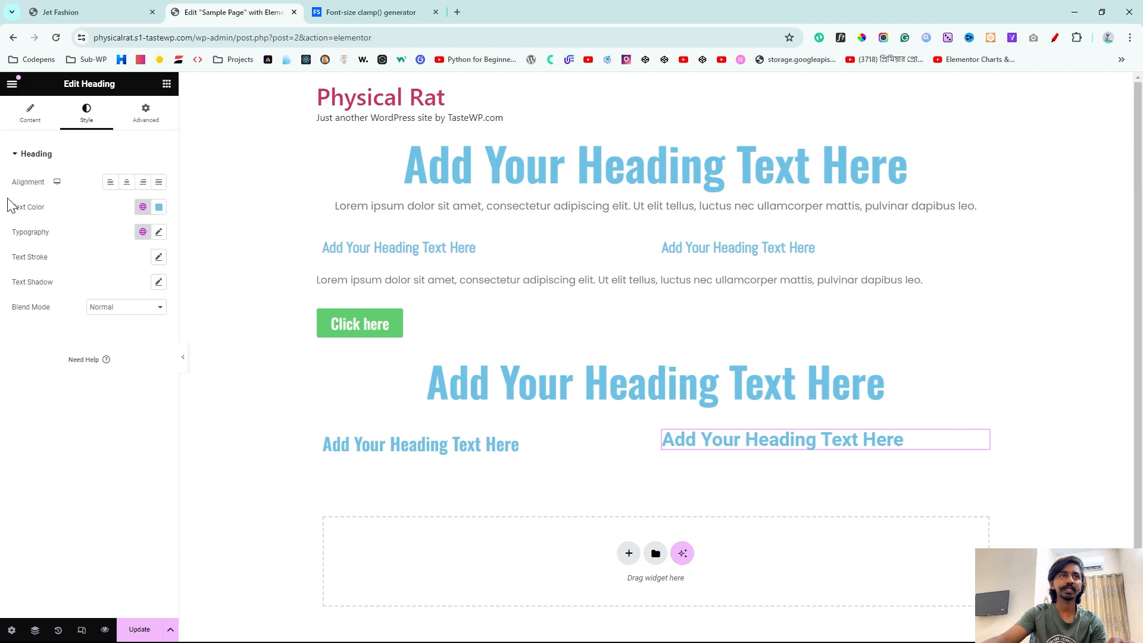
{"action": "left_click", "coordinate": [143, 231]}
{"action": "scroll", "coordinate": [93, 375], "scroll_direction": "down", "scroll_amount": 2}
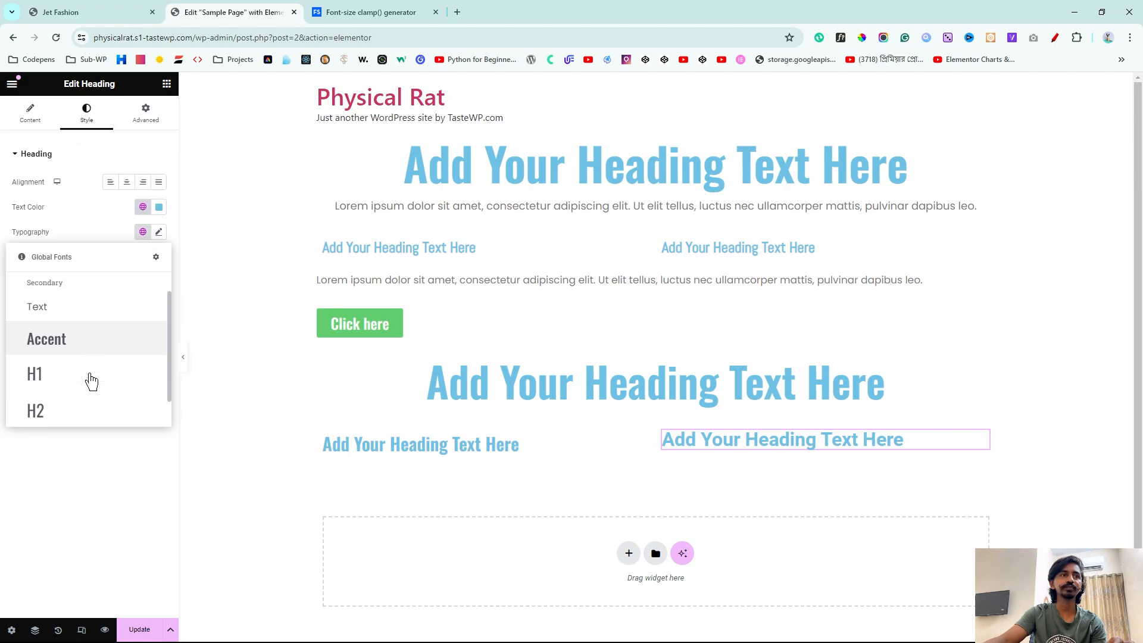
{"action": "left_click", "coordinate": [72, 390]}
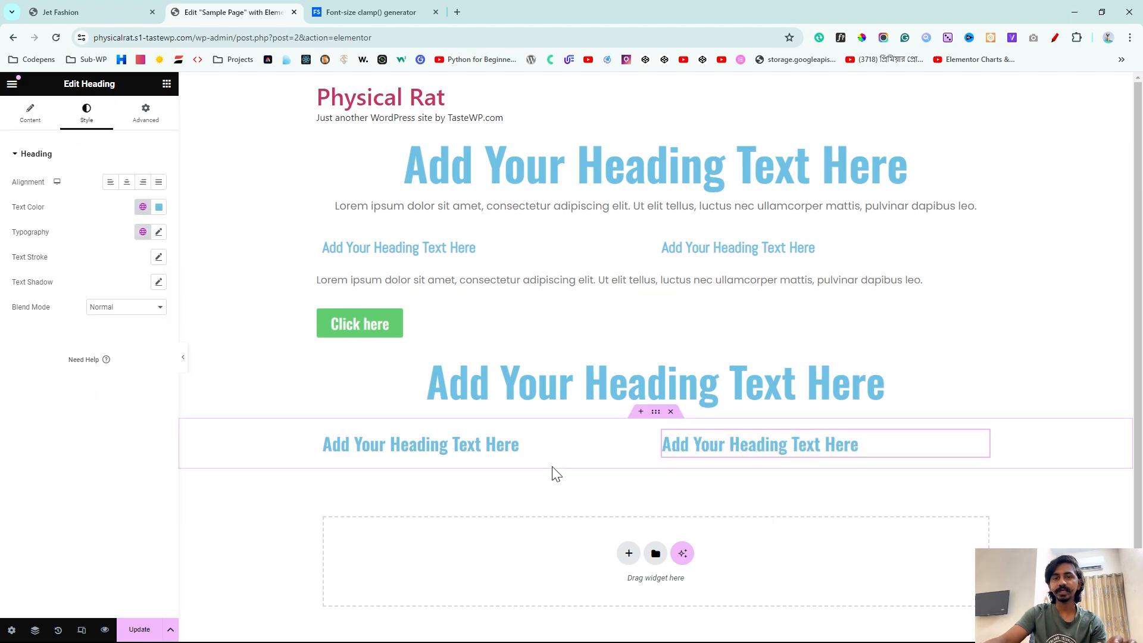
Step: Insert a center-aligned Heading widget directly beneath the H1-styled heading and apply the H3 global font to it
{"action": "left_click", "coordinate": [167, 83]}
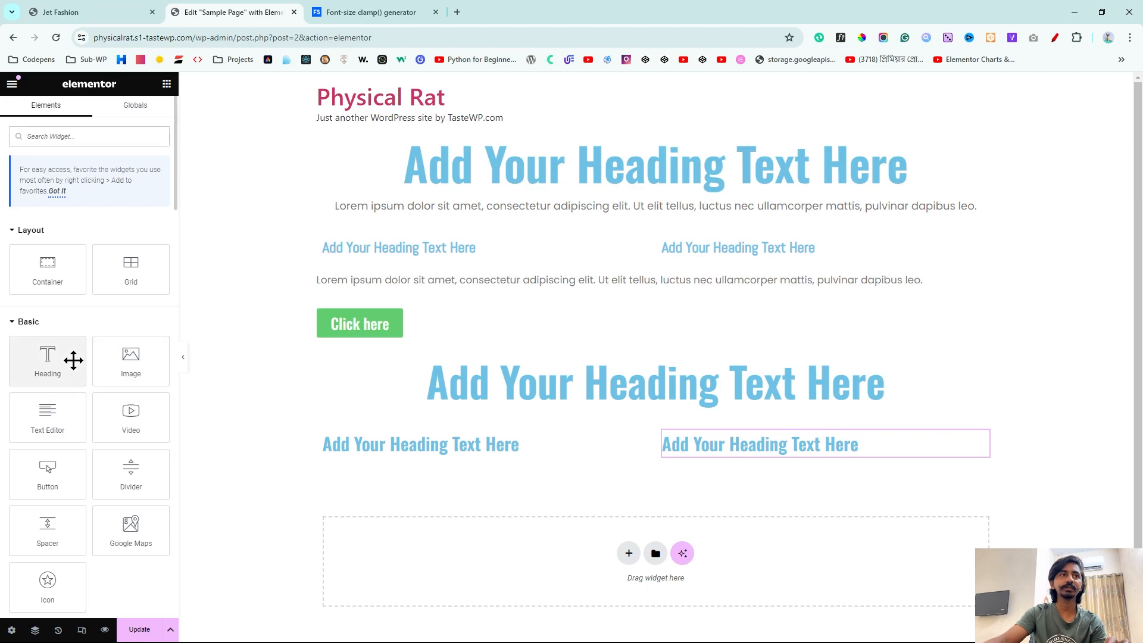
{"action": "left_click_drag", "start_coordinate": [73, 360], "coordinate": [658, 395]}
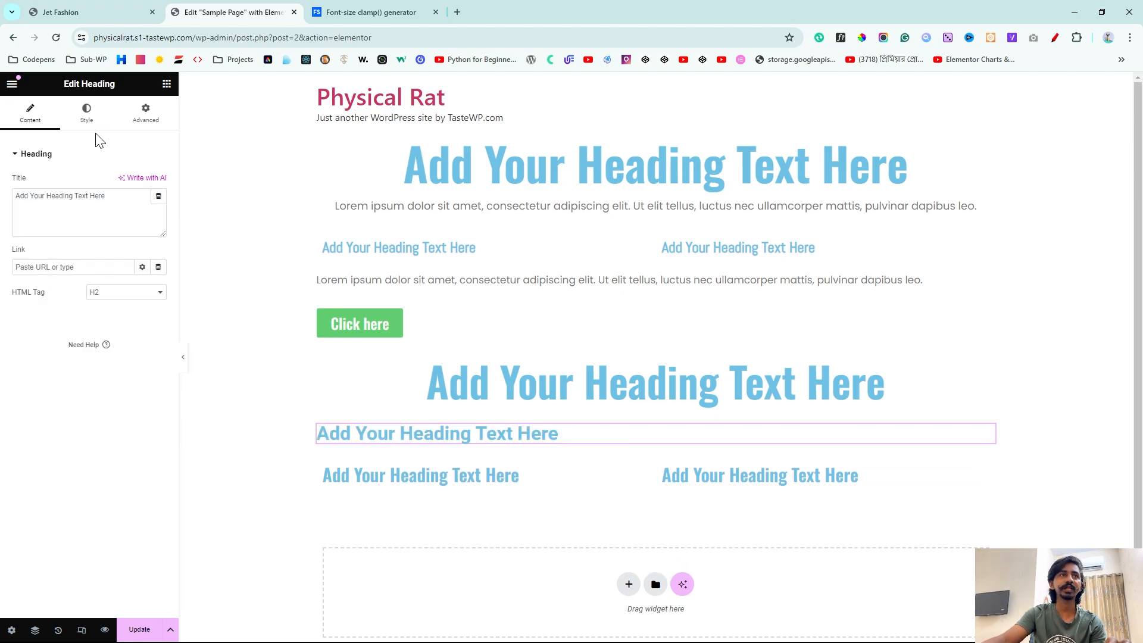
{"action": "left_click", "coordinate": [87, 113]}
{"action": "left_click", "coordinate": [127, 182]}
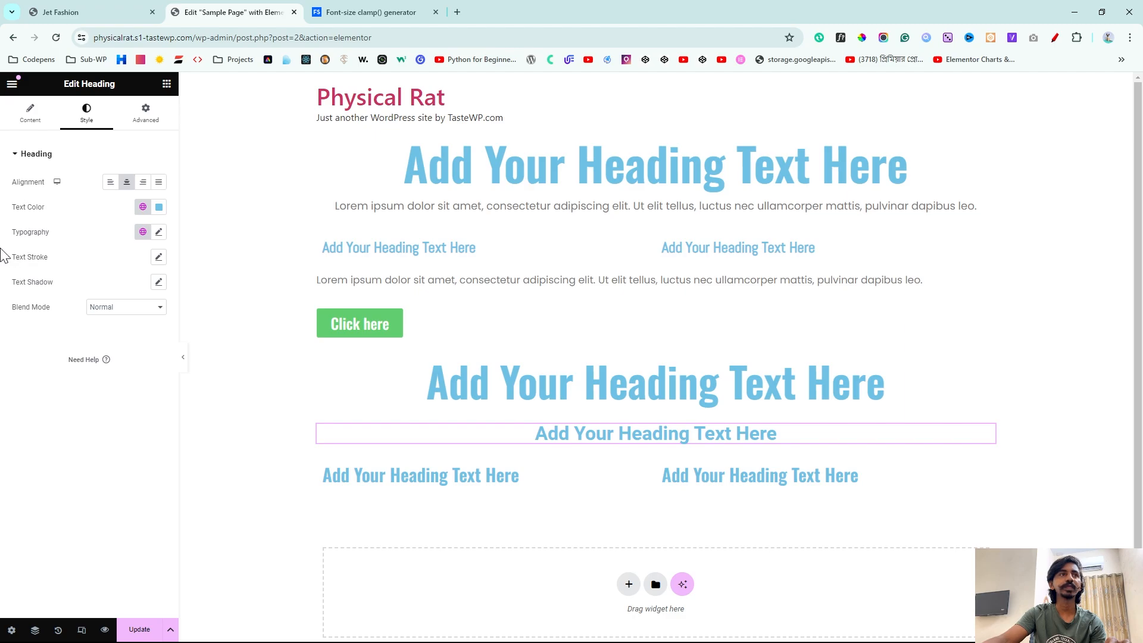
{"action": "left_click", "coordinate": [142, 232]}
{"action": "scroll", "coordinate": [83, 387], "scroll_direction": "down", "scroll_amount": 1}
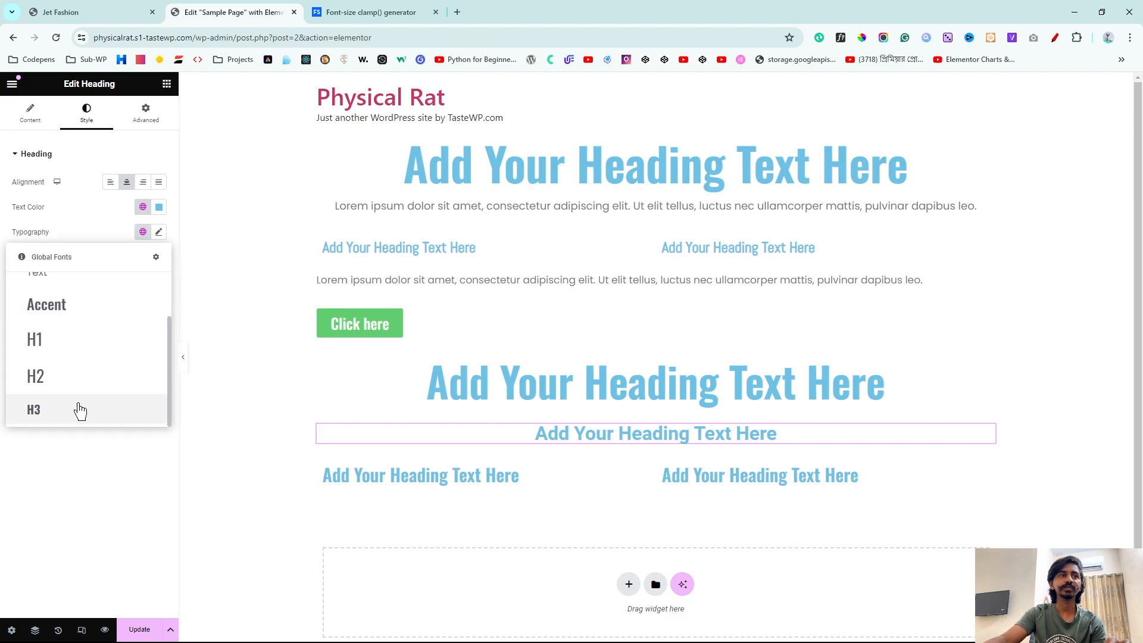
{"action": "left_click", "coordinate": [81, 411]}
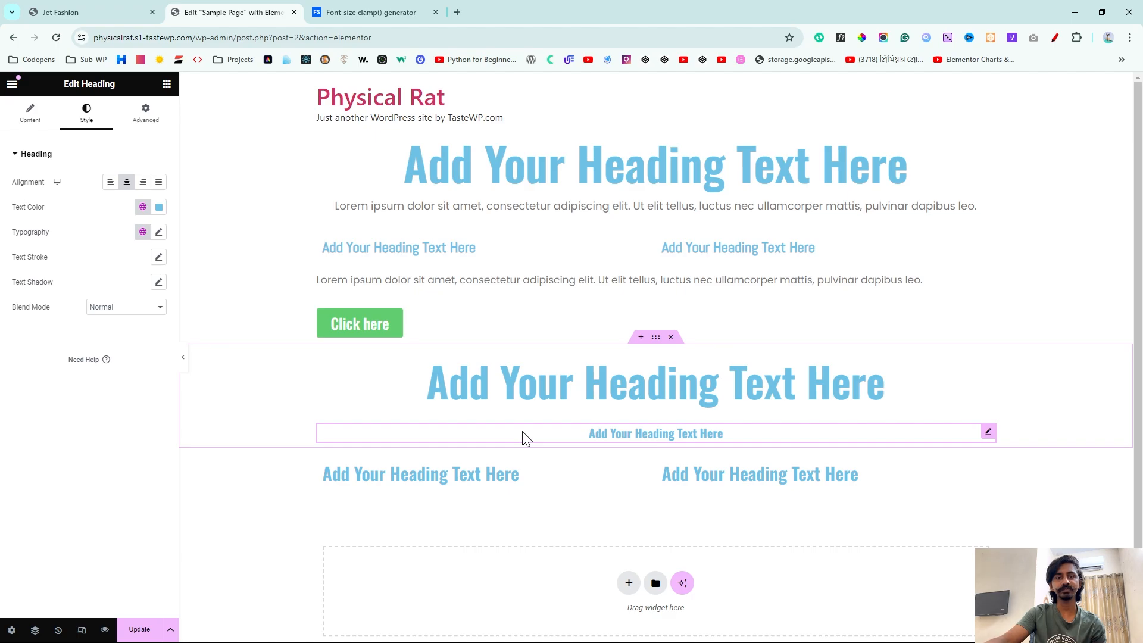
Step: Open the custom typography settings of the H1-styled heading in the new section
{"action": "scroll", "coordinate": [727, 452], "scroll_direction": "down", "scroll_amount": 1}
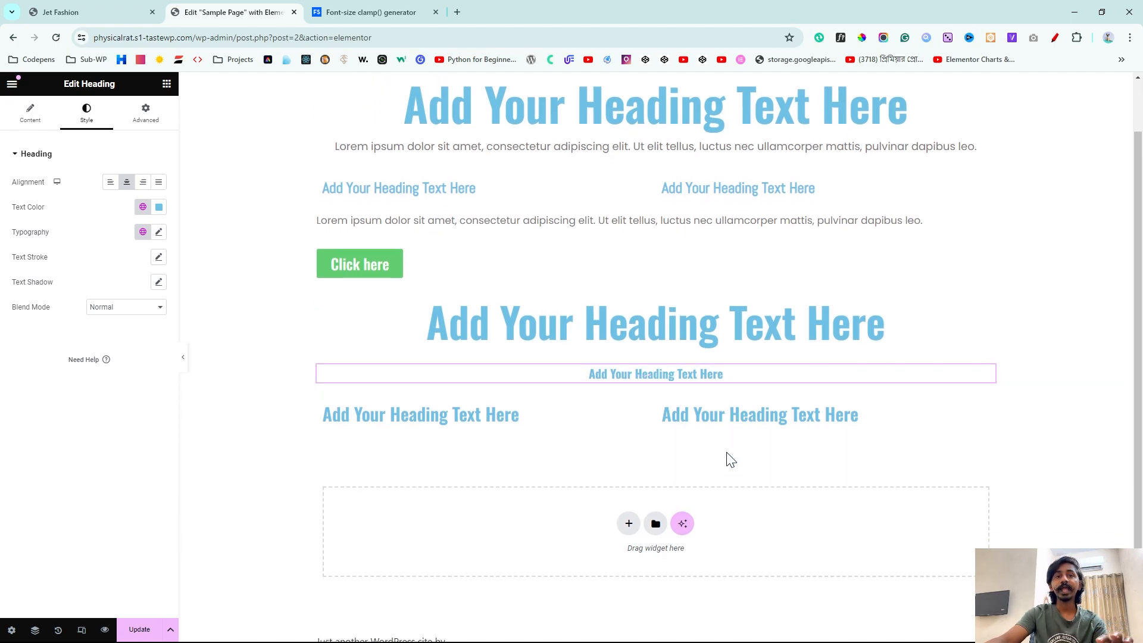
{"action": "scroll", "coordinate": [726, 452], "scroll_direction": "up", "scroll_amount": 1}
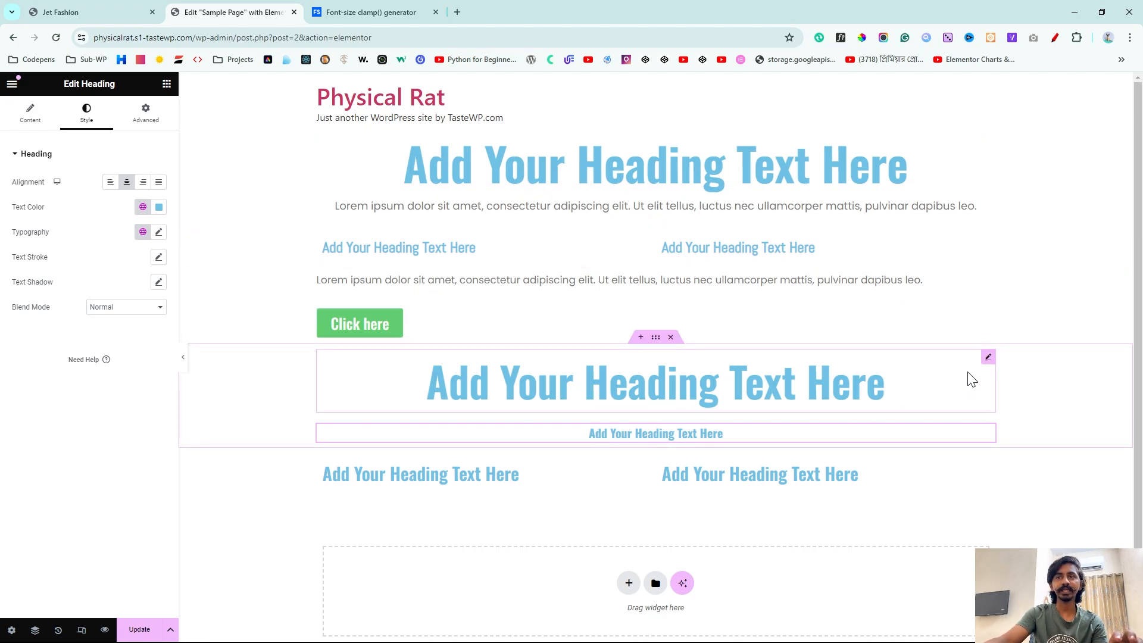
{"action": "left_click", "coordinate": [988, 358]}
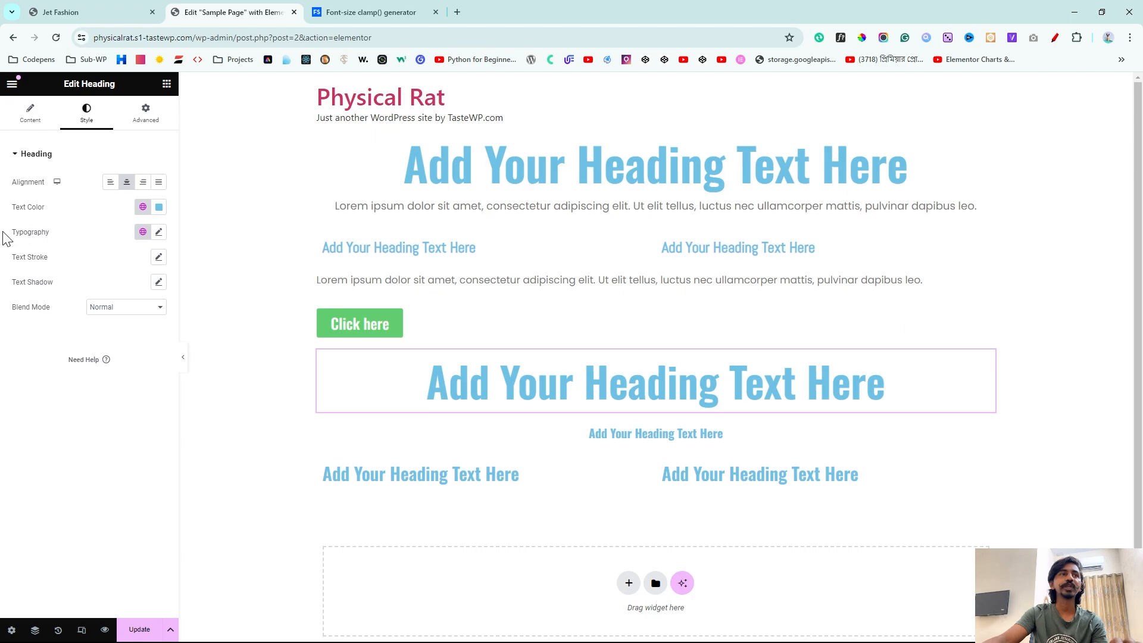
{"action": "left_click_drag", "start_coordinate": [6, 238], "coordinate": [54, 241]}
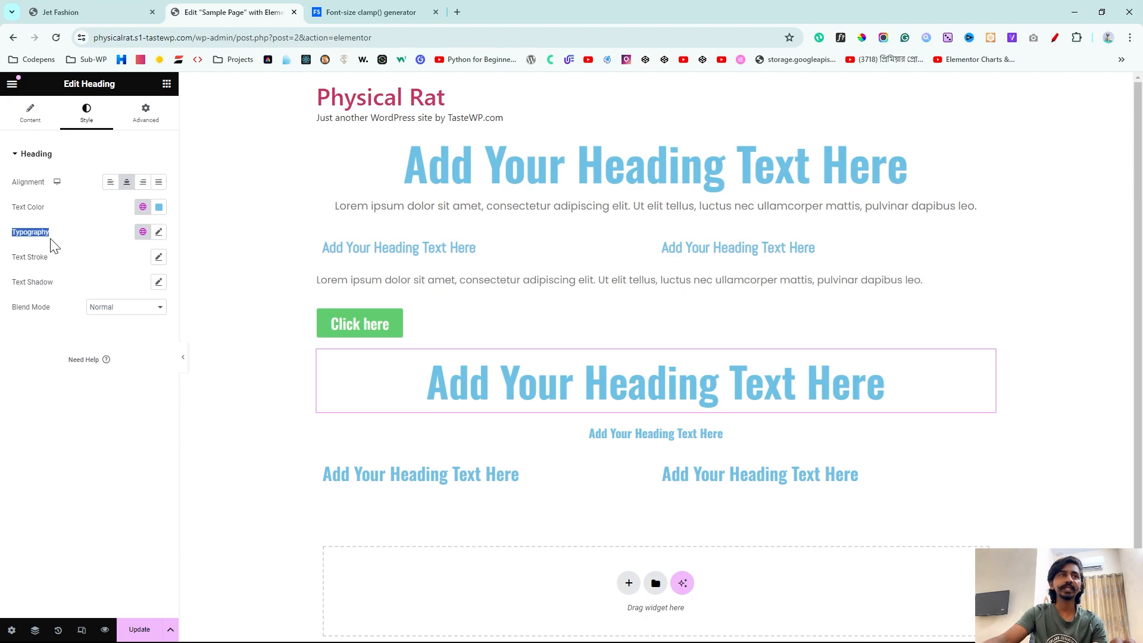
{"action": "left_click", "coordinate": [158, 232]}
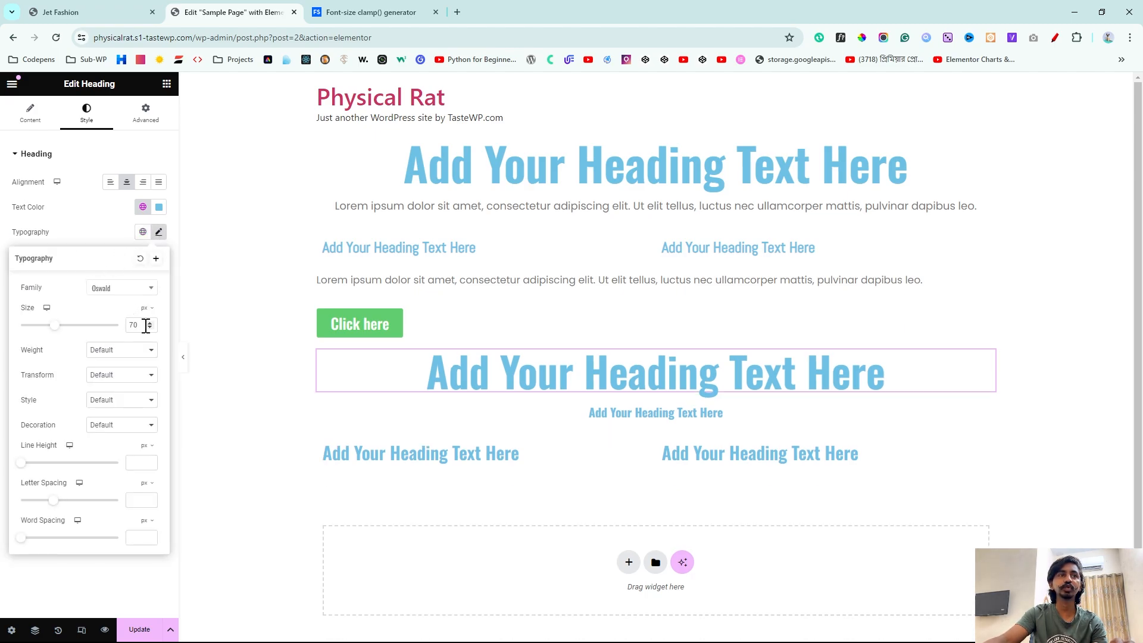
Step: Preview the page at tablet and mobile portrait sizes and examine how the new section's headings wrap
{"action": "left_click", "coordinate": [114, 598]}
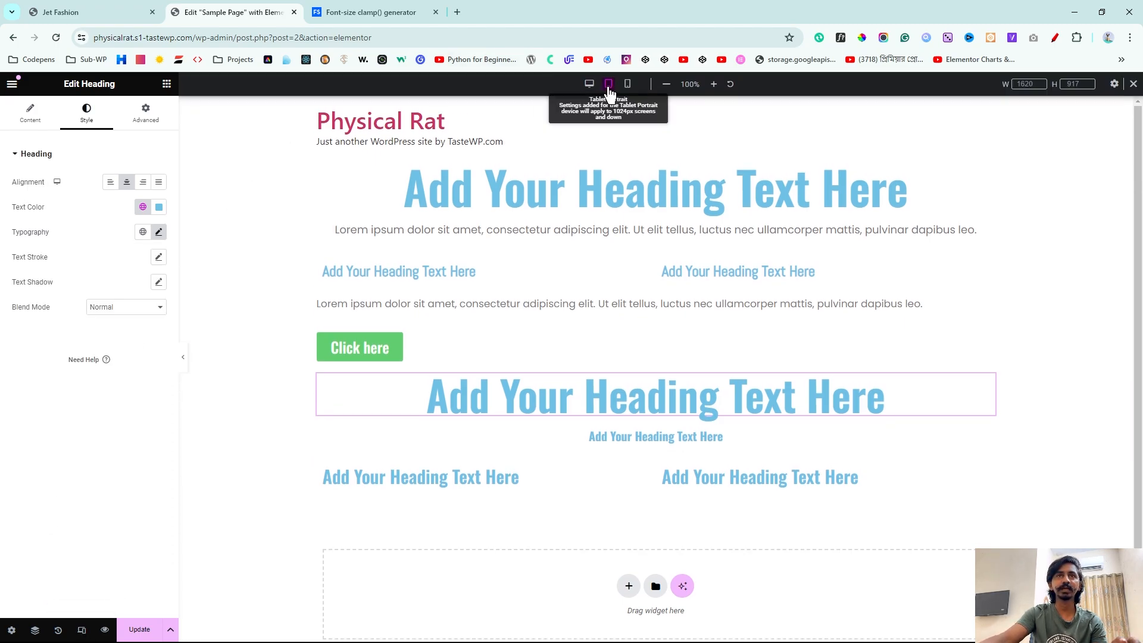
{"action": "left_click", "coordinate": [609, 84]}
{"action": "scroll", "coordinate": [511, 387], "scroll_direction": "down", "scroll_amount": 1}
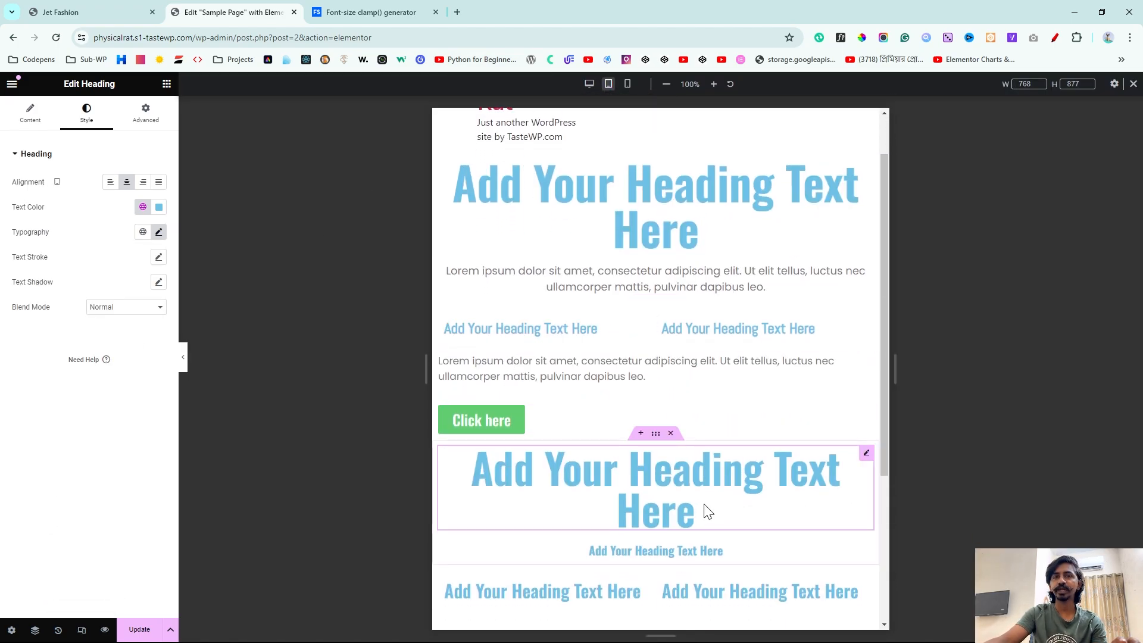
{"action": "left_click", "coordinate": [627, 84]}
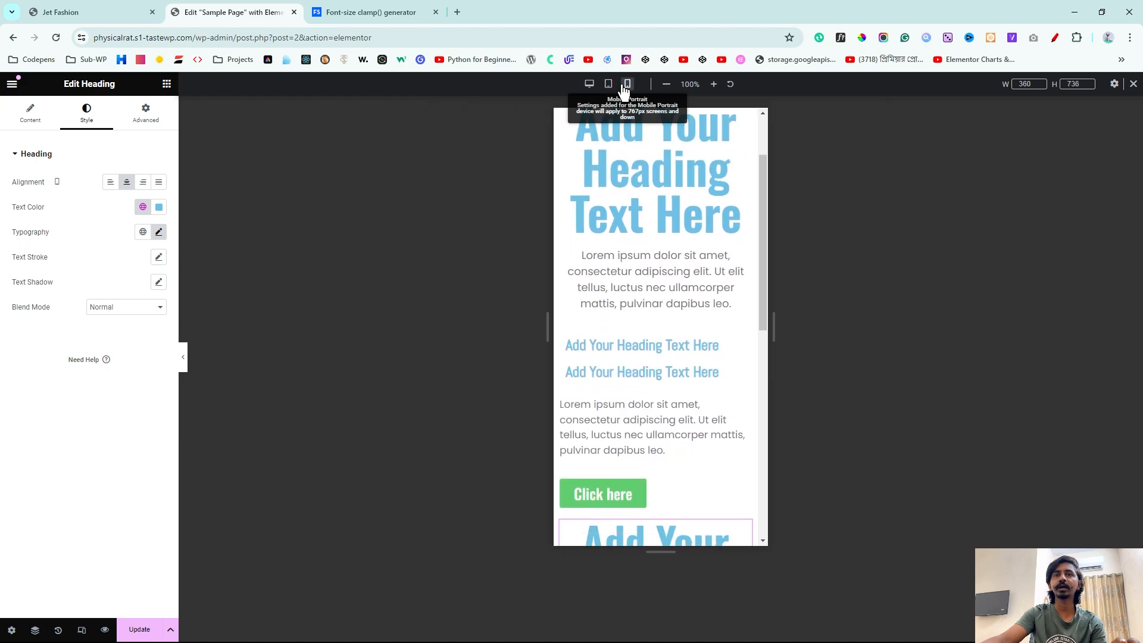
{"action": "scroll", "coordinate": [628, 280], "scroll_direction": "down", "scroll_amount": 3}
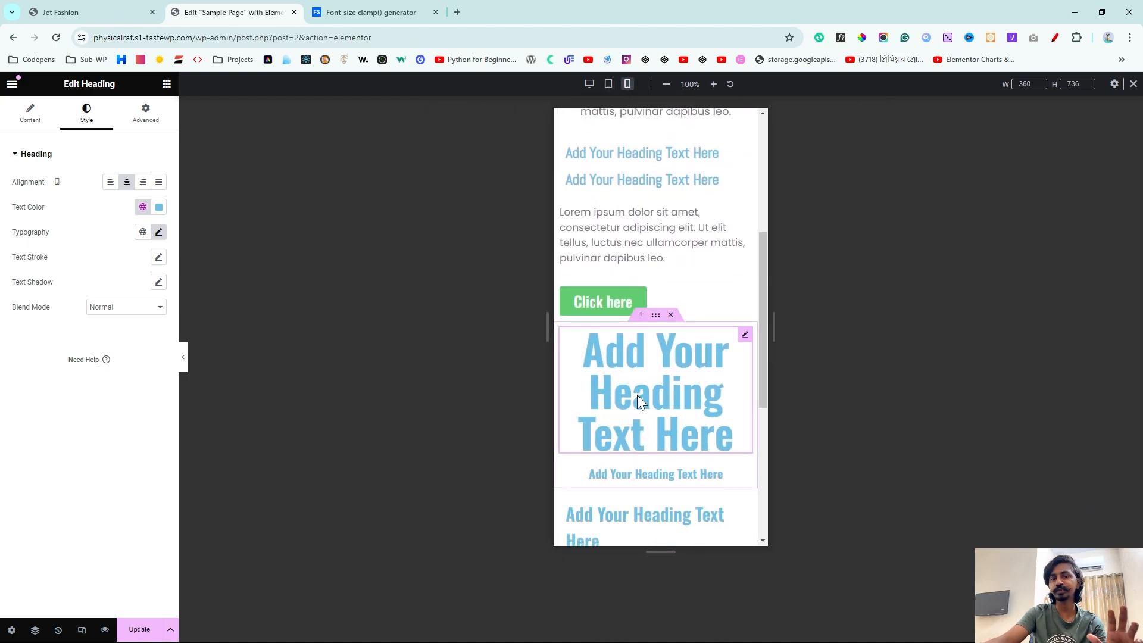
Step: Set the H1-styled heading's font size for tablet portrait to 45 px and switch the preview to mobile portrait
{"action": "left_click", "coordinate": [608, 84]}
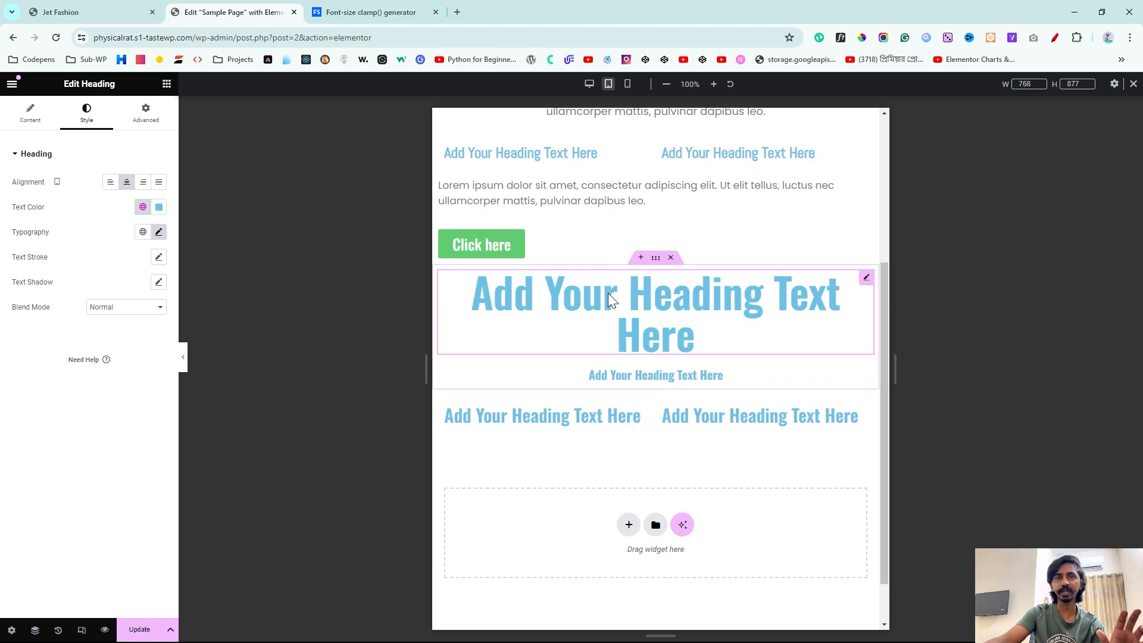
{"action": "left_click", "coordinate": [159, 232]}
{"action": "left_click_drag", "start_coordinate": [56, 331], "coordinate": [44, 329]}
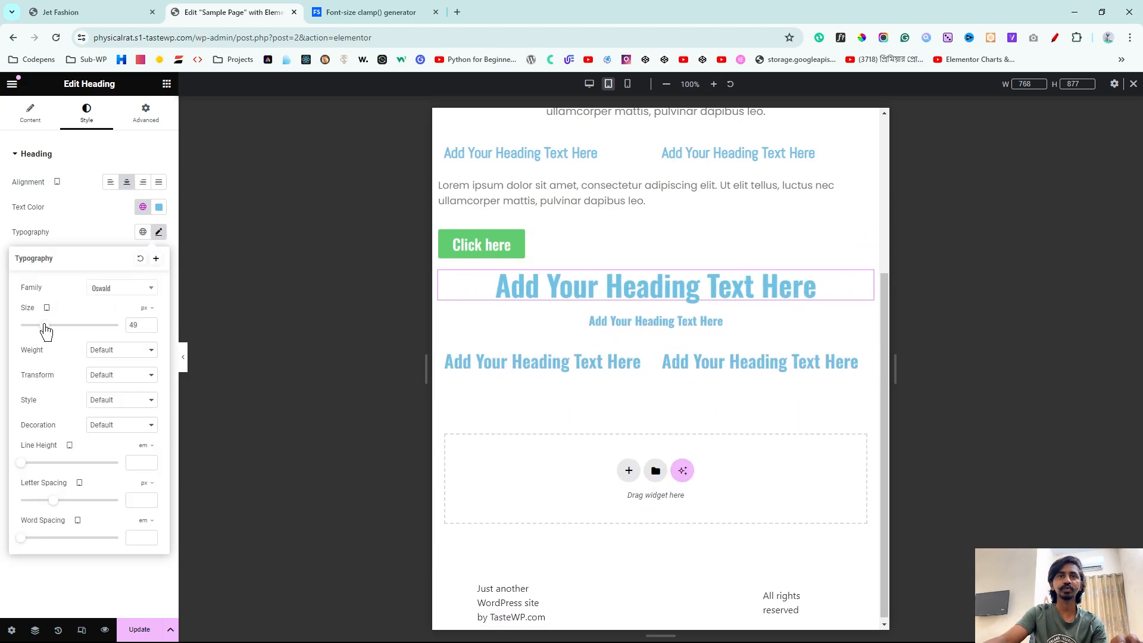
{"action": "left_click", "coordinate": [150, 328]}
{"action": "left_click", "coordinate": [150, 328]}
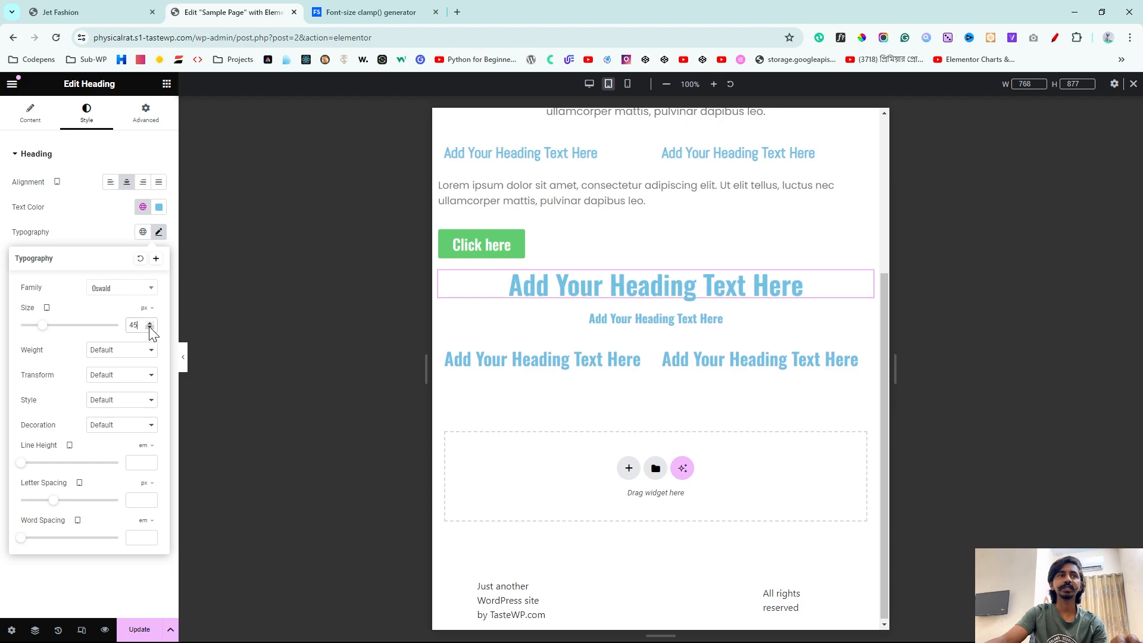
{"action": "left_click", "coordinate": [626, 90]}
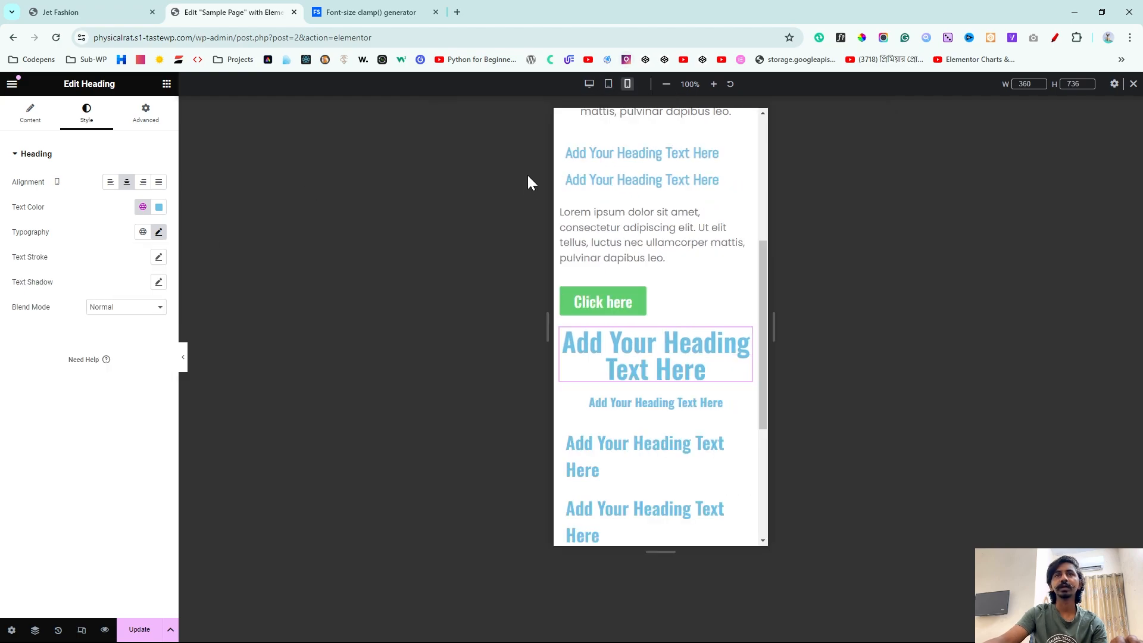
Step: Set the H1-styled heading's font size for mobile portrait to 25 px
{"action": "left_click", "coordinate": [159, 234]}
{"action": "left_click_drag", "start_coordinate": [42, 328], "coordinate": [33, 328]}
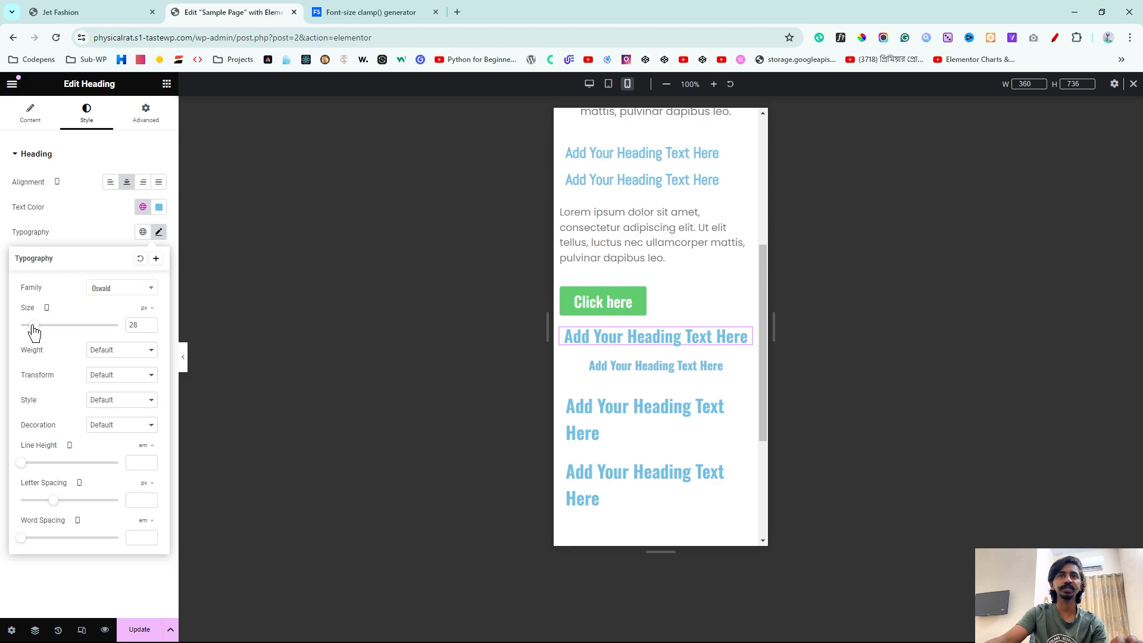
{"action": "left_click", "coordinate": [150, 328]}
{"action": "left_click", "coordinate": [149, 329]}
{"action": "left_click", "coordinate": [150, 328]}
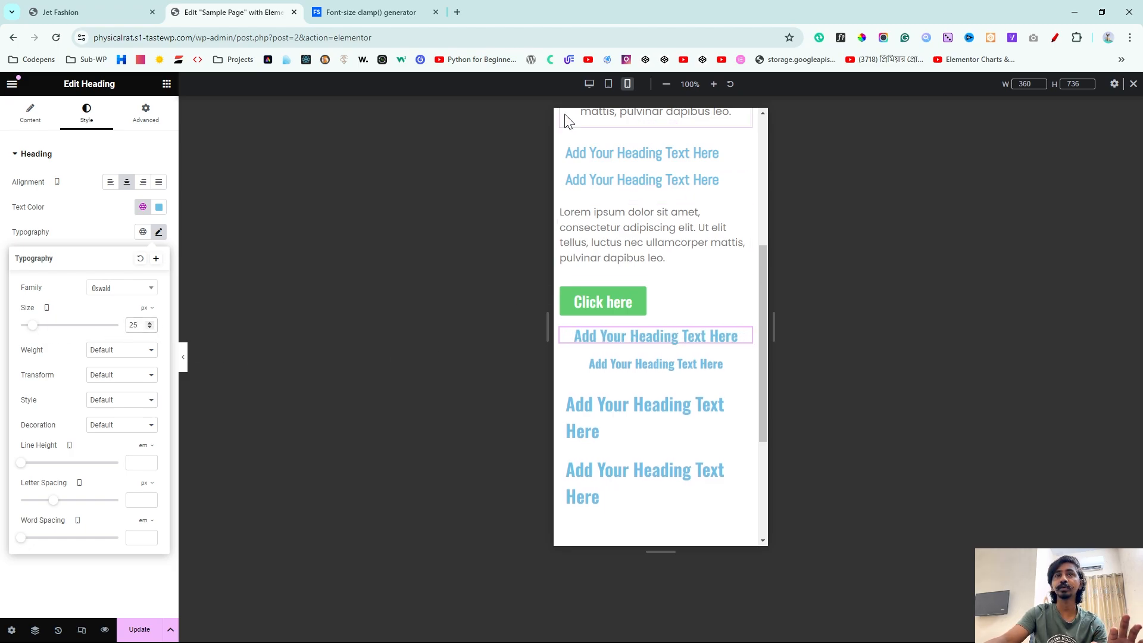
Step: Compare the resized H1-styled heading in the tablet portrait and desktop previews
{"action": "left_click", "coordinate": [610, 93]}
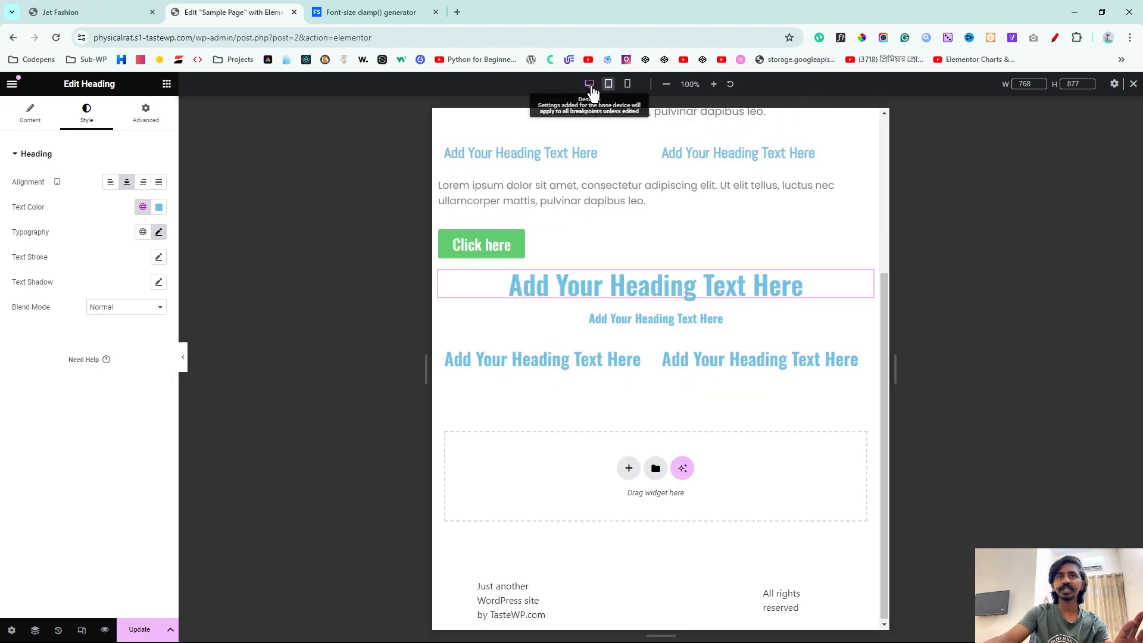
{"action": "left_click", "coordinate": [590, 86]}
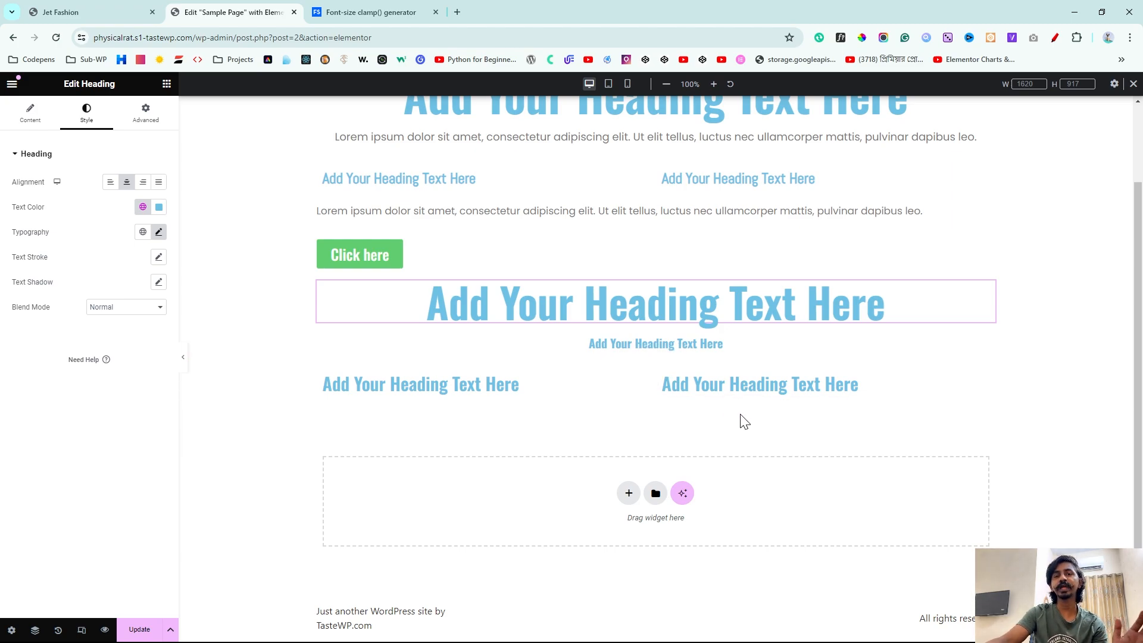
{"action": "left_click", "coordinate": [609, 84]}
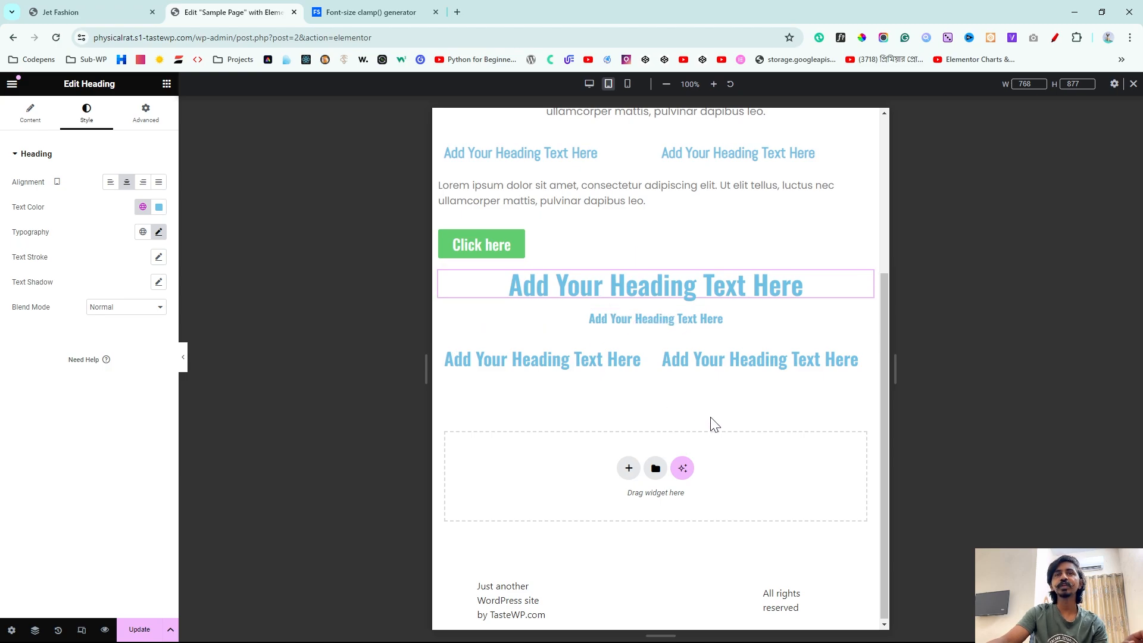
{"action": "left_click", "coordinate": [590, 84]}
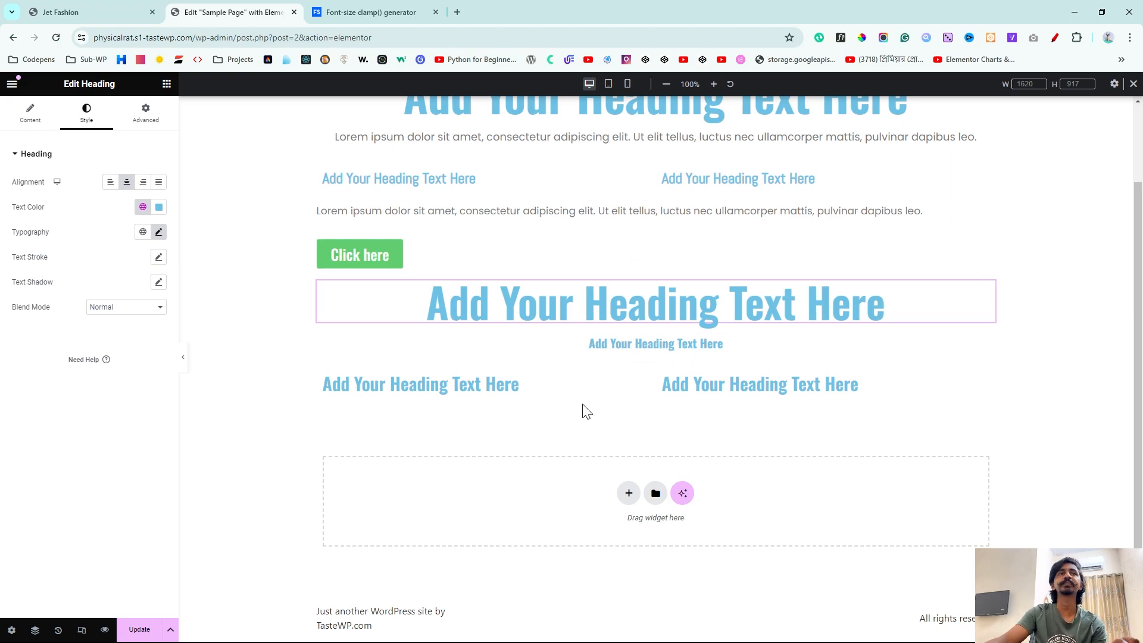
Step: Check the Font-size Clamp Generator's minimum viewport width against the mobile portrait preview width of the page
{"action": "left_click", "coordinate": [355, 8]}
{"action": "left_click", "coordinate": [166, 37]}
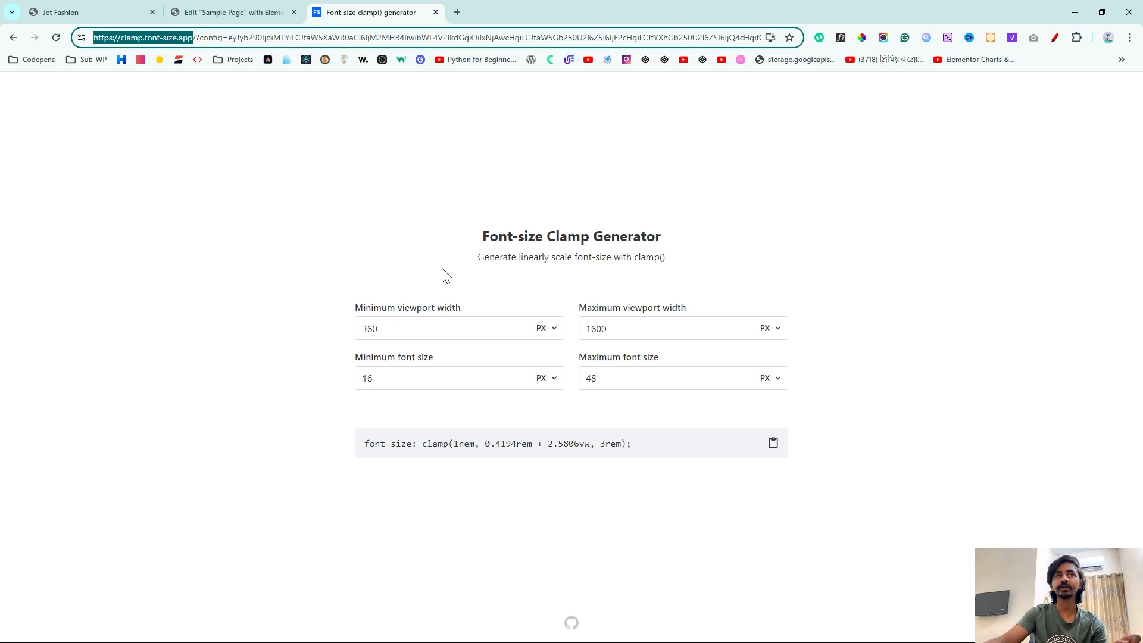
{"action": "left_click", "coordinate": [319, 254]}
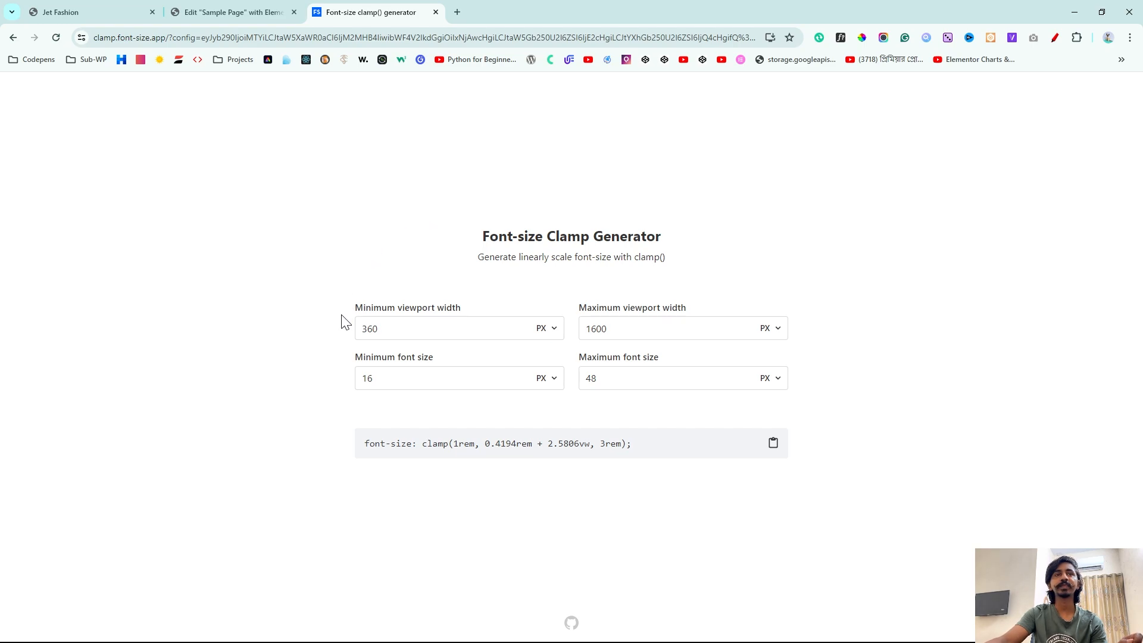
{"action": "left_click_drag", "start_coordinate": [357, 314], "coordinate": [409, 317]}
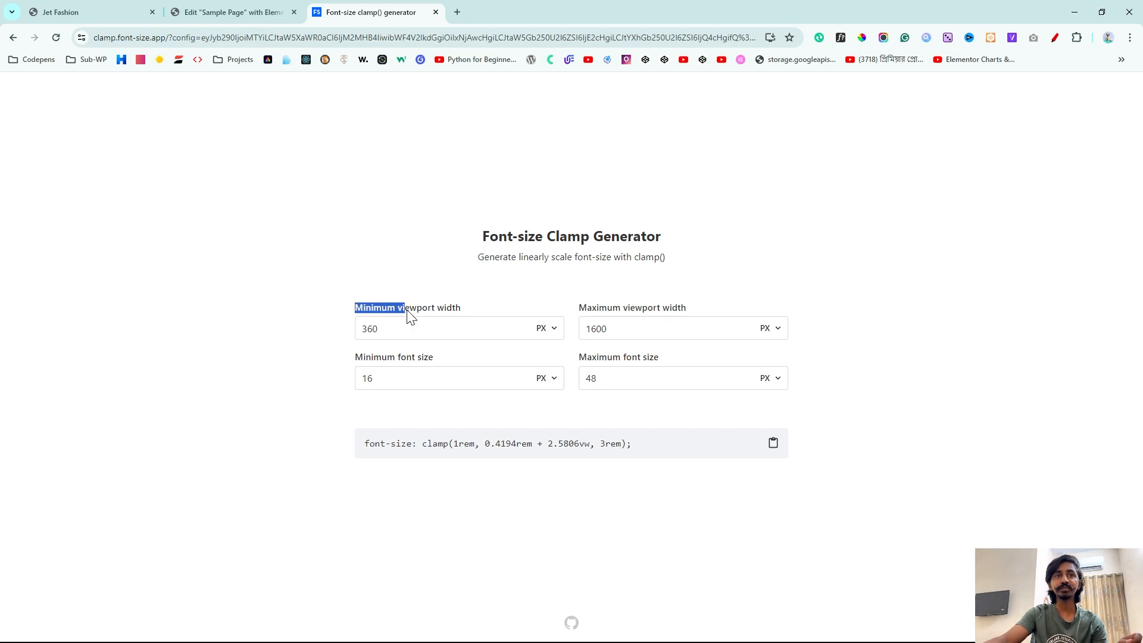
{"action": "left_click", "coordinate": [399, 337]}
{"action": "left_click", "coordinate": [233, 12]}
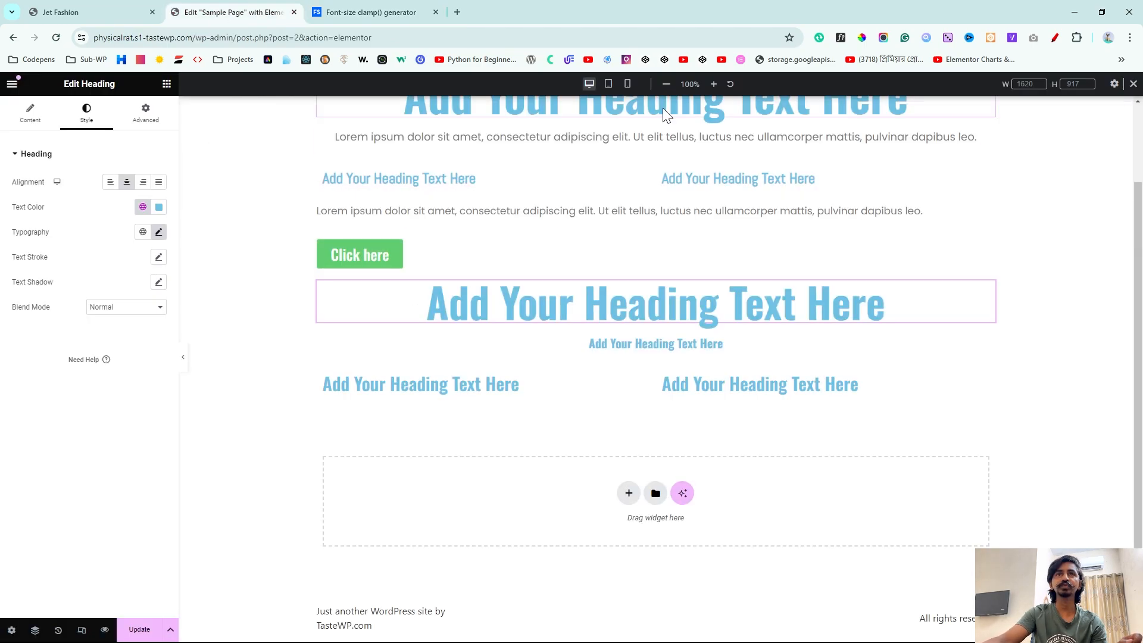
{"action": "left_click", "coordinate": [628, 86]}
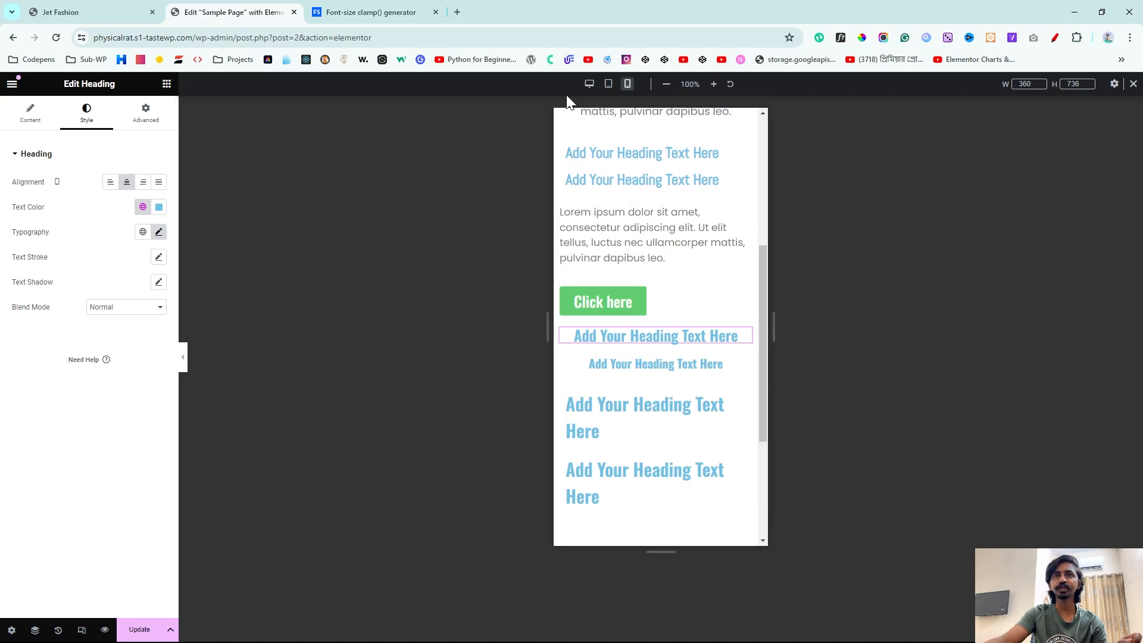
{"action": "left_click", "coordinate": [387, 12]}
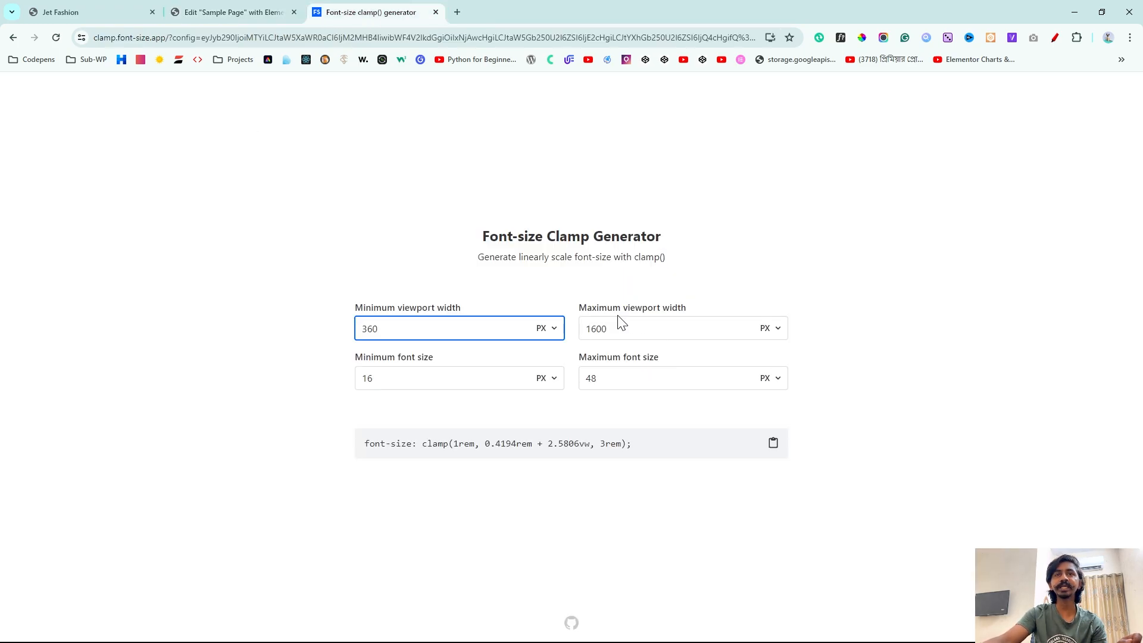
Step: Examine the maximum viewport width and the minimum and maximum font size fields of the Font-size Clamp Generator
{"action": "key", "text": "Tab"}
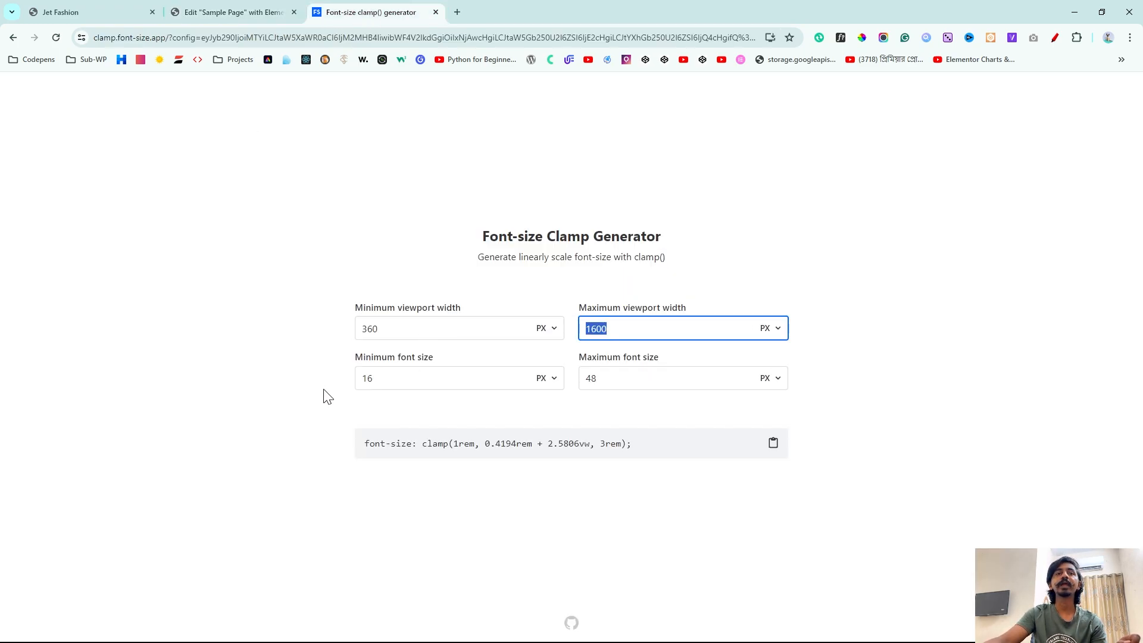
{"action": "key", "text": "Tab"}
{"action": "key", "text": "Tab"}
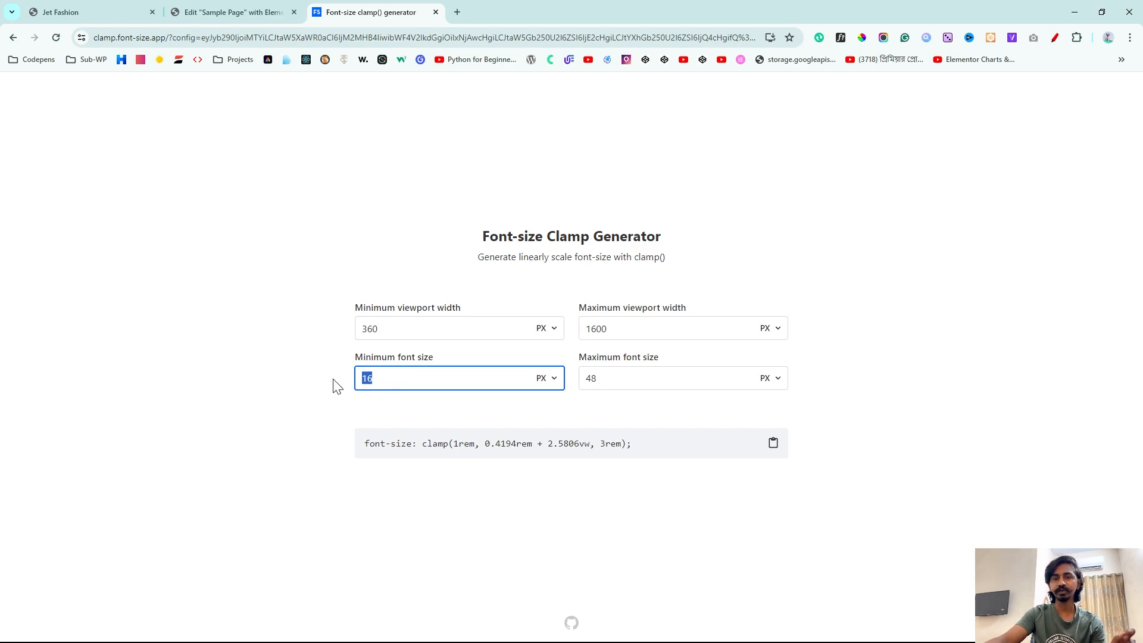
{"action": "double_click", "coordinate": [608, 379]}
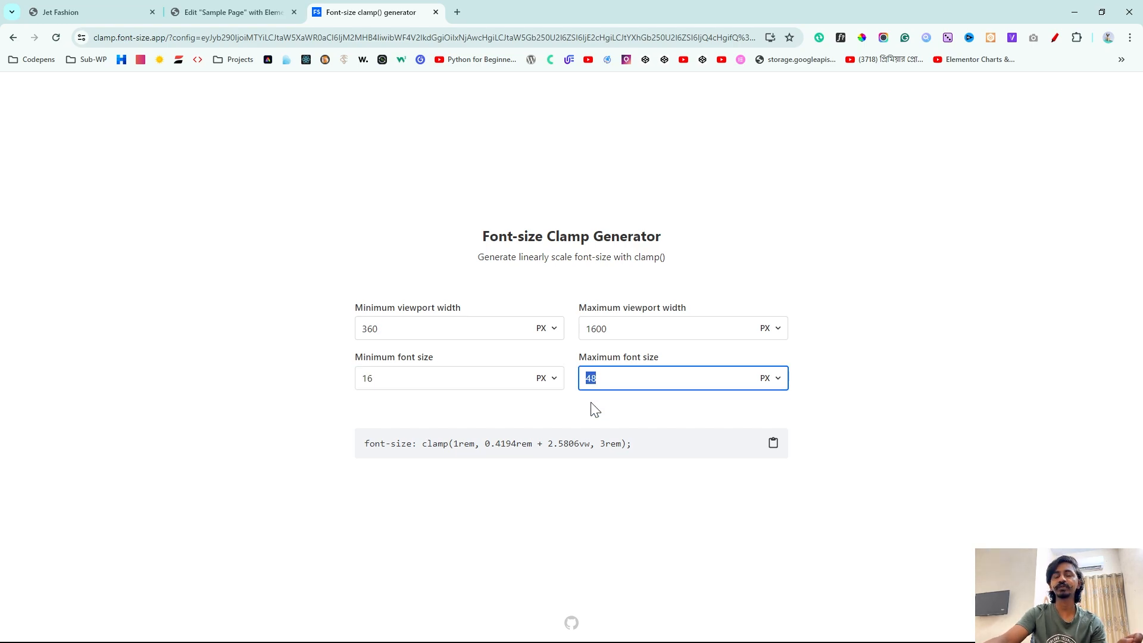
{"action": "left_click", "coordinate": [632, 426]}
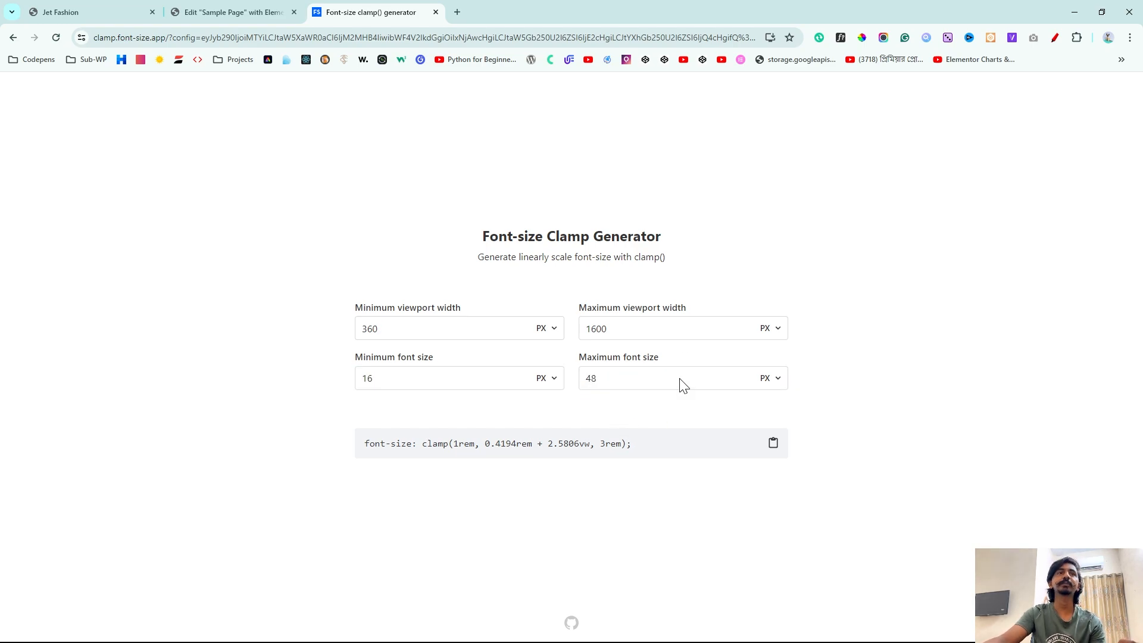
{"action": "key", "text": "ctrl+shift+Tab"}
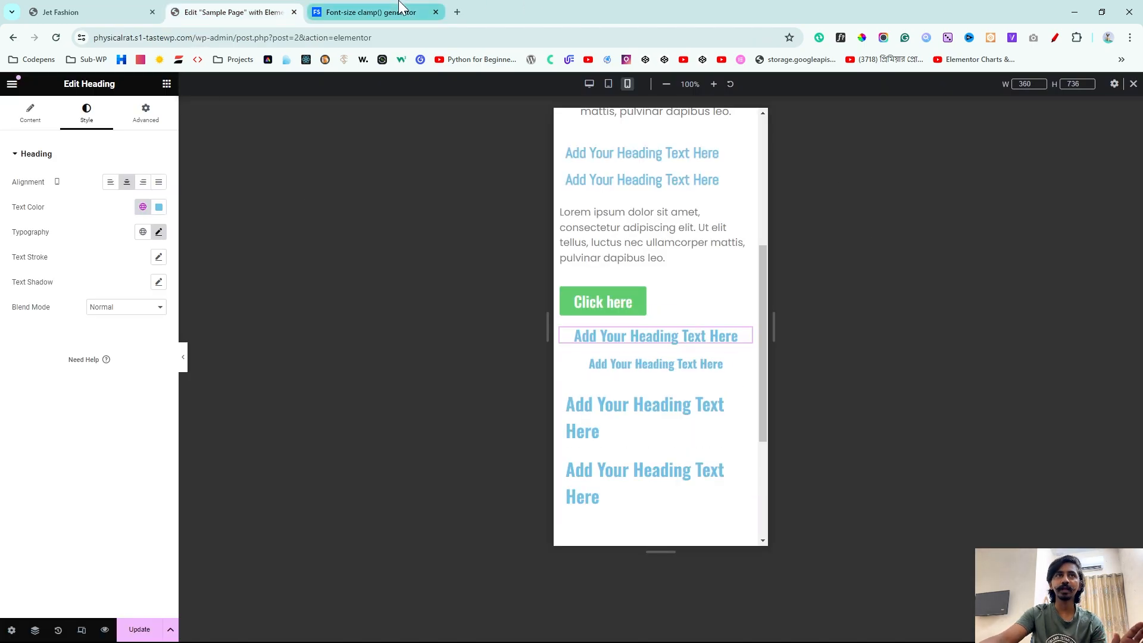
{"action": "left_click", "coordinate": [400, 7]}
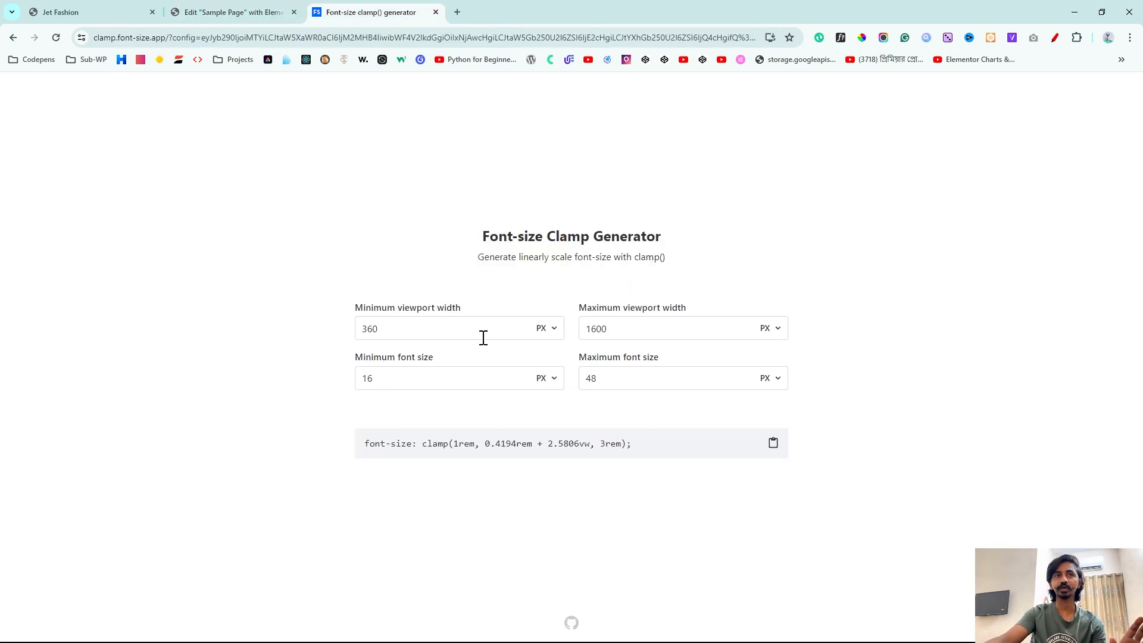
{"action": "double_click", "coordinate": [401, 383]}
Step: Return to the Elementor page in desktop view and add a single-column Flexbox container below the two-column headings
{"action": "left_click", "coordinate": [234, 11]}
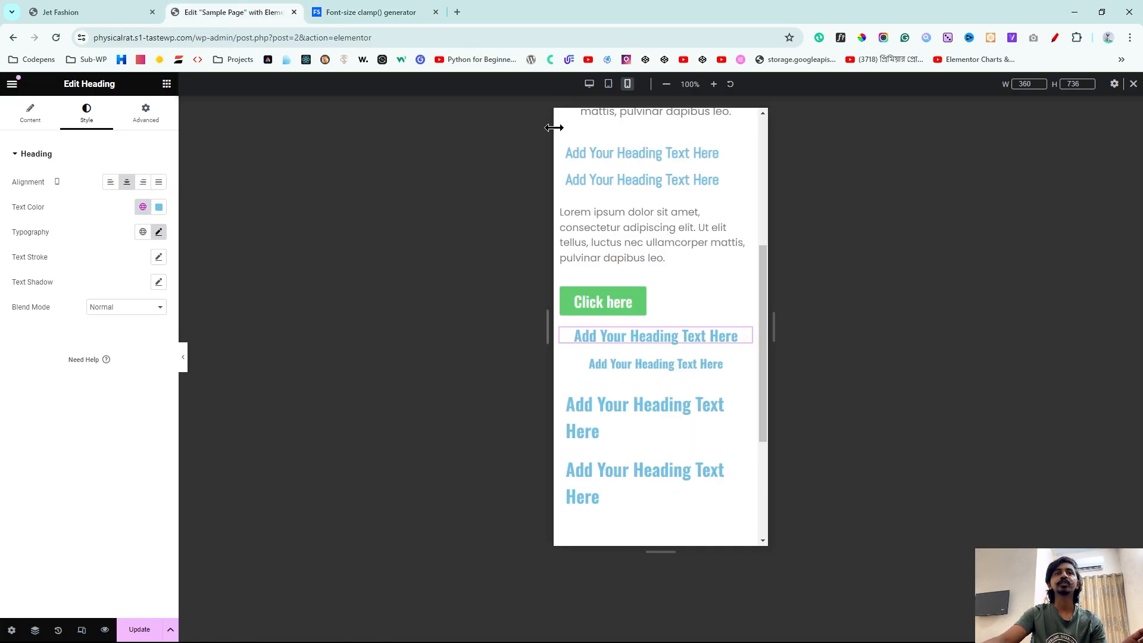
{"action": "left_click", "coordinate": [589, 85]}
{"action": "left_click", "coordinate": [630, 492]}
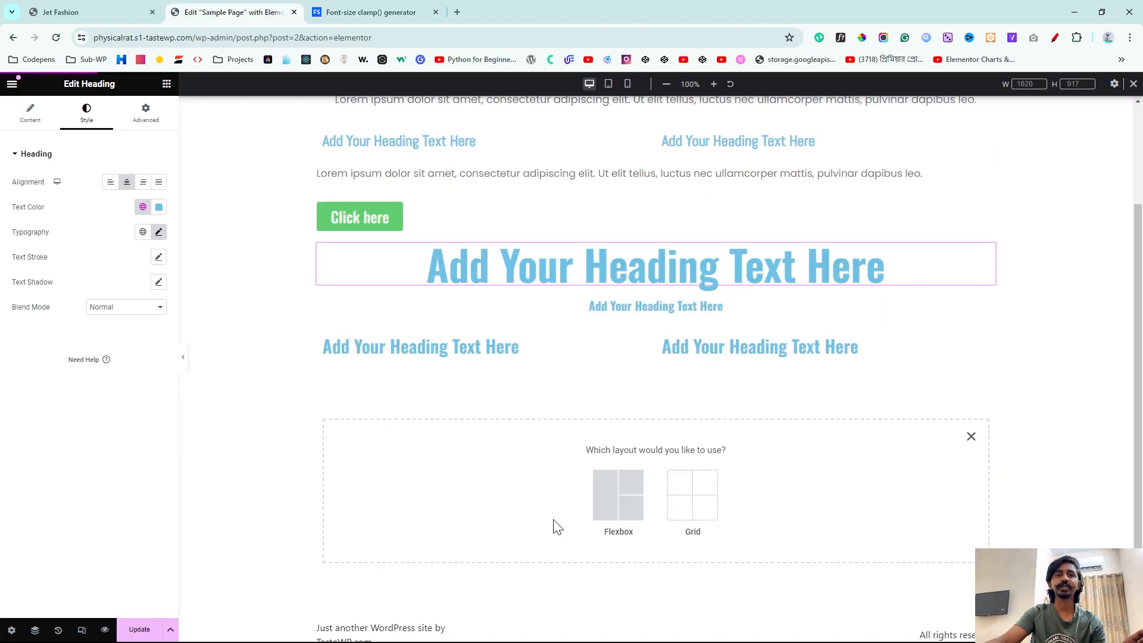
{"action": "left_click", "coordinate": [605, 497]}
{"action": "left_click", "coordinate": [495, 492]}
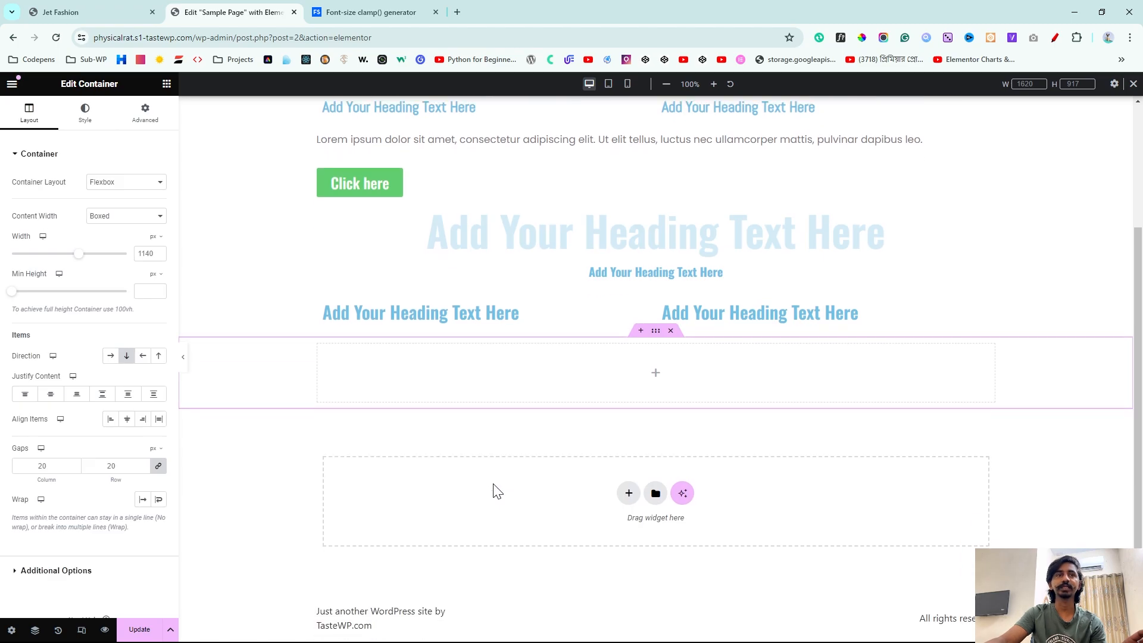
Step: Insert a Heading widget into the new empty container and center-align it
{"action": "left_click", "coordinate": [167, 84]}
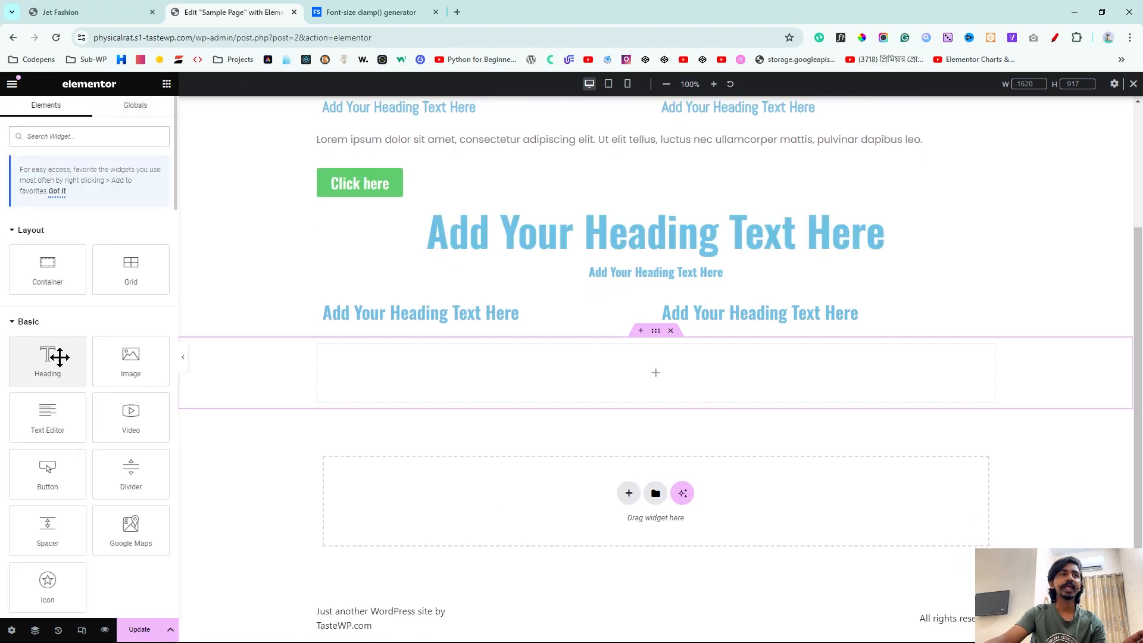
{"action": "left_click_drag", "start_coordinate": [60, 357], "coordinate": [417, 378]}
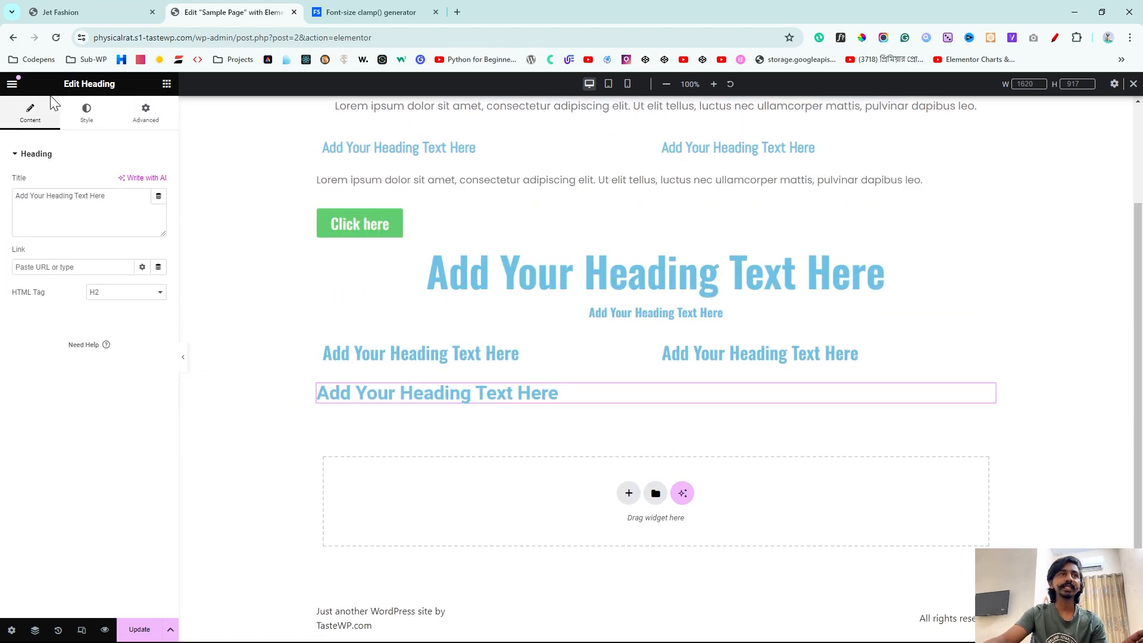
{"action": "left_click", "coordinate": [86, 115]}
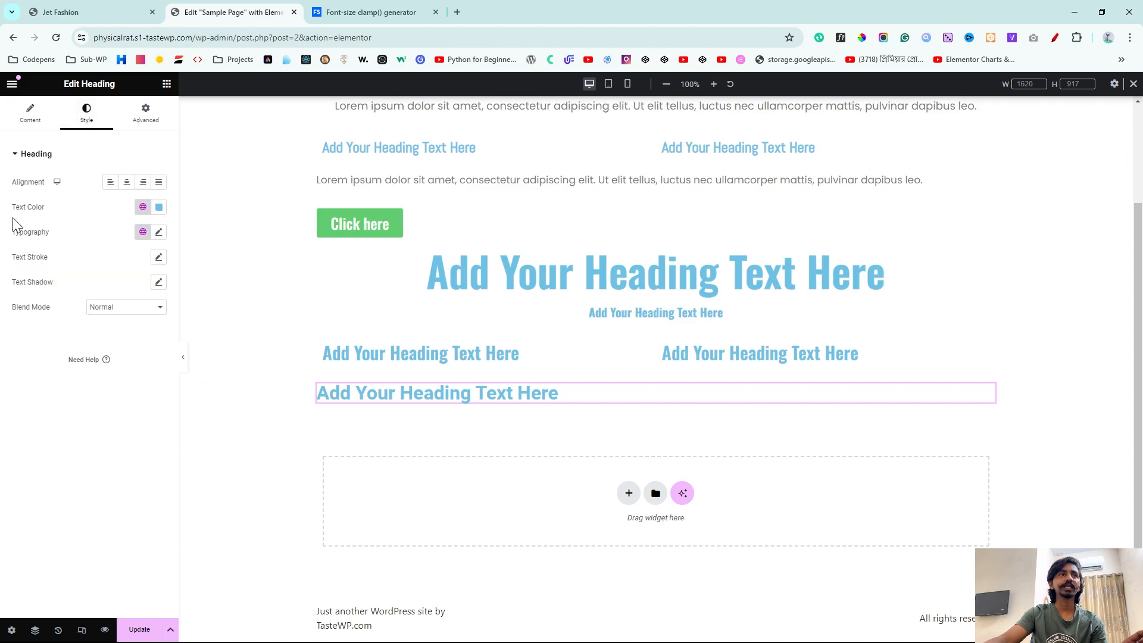
{"action": "left_click", "coordinate": [125, 184]}
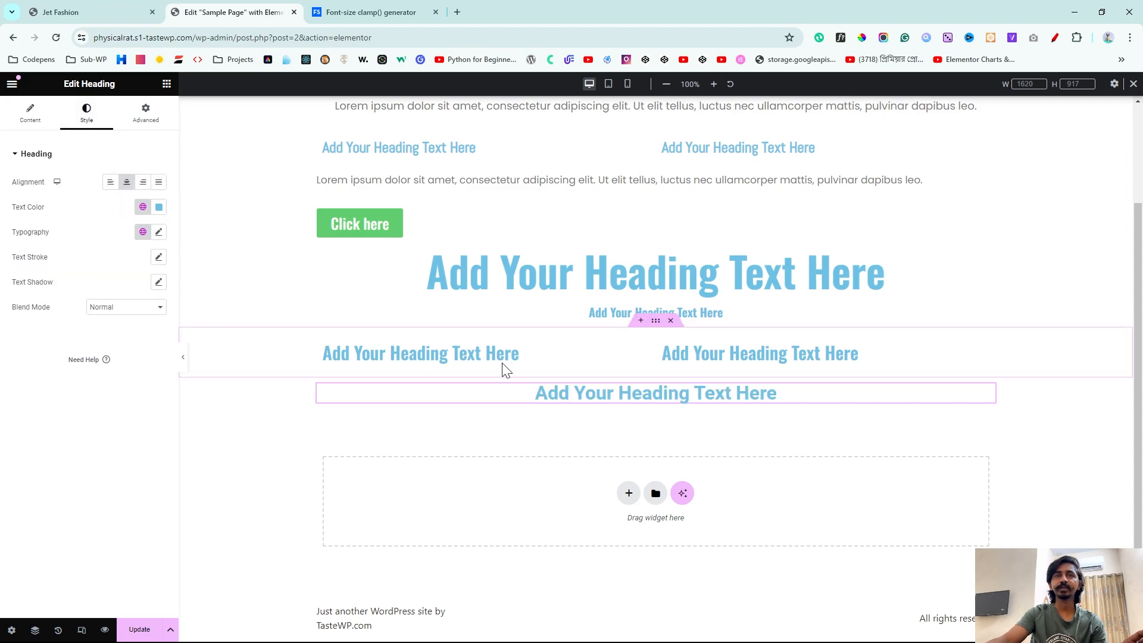
Step: Set the new heading's desktop font size to 80 px in its custom typography
{"action": "left_click", "coordinate": [158, 232]}
{"action": "left_click_drag", "start_coordinate": [24, 335], "coordinate": [63, 336]}
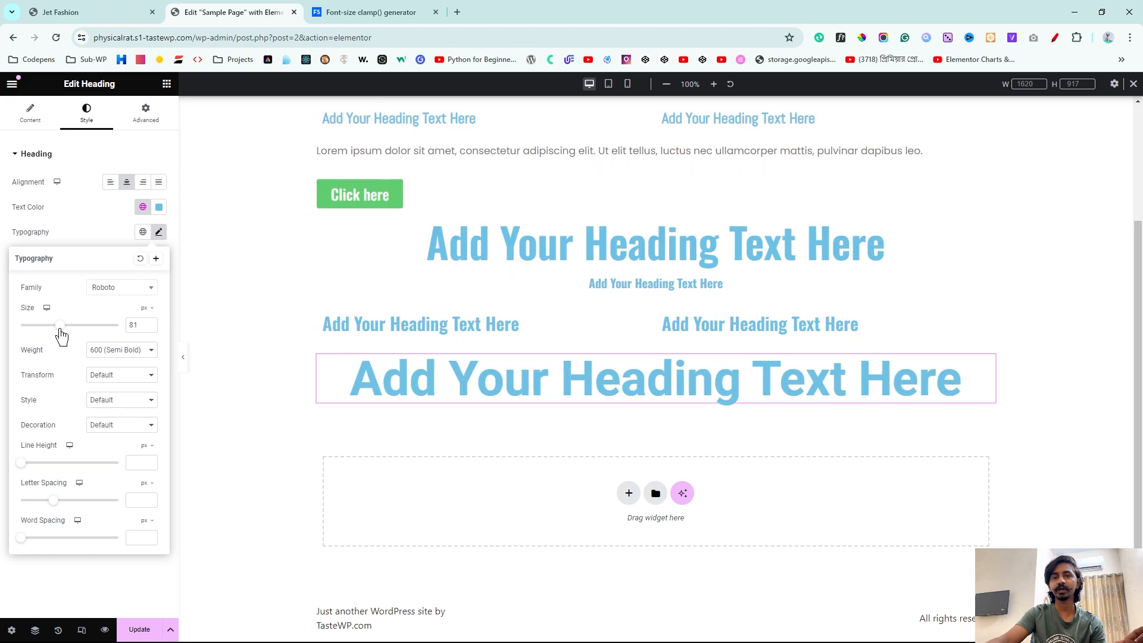
{"action": "left_click", "coordinate": [150, 329]}
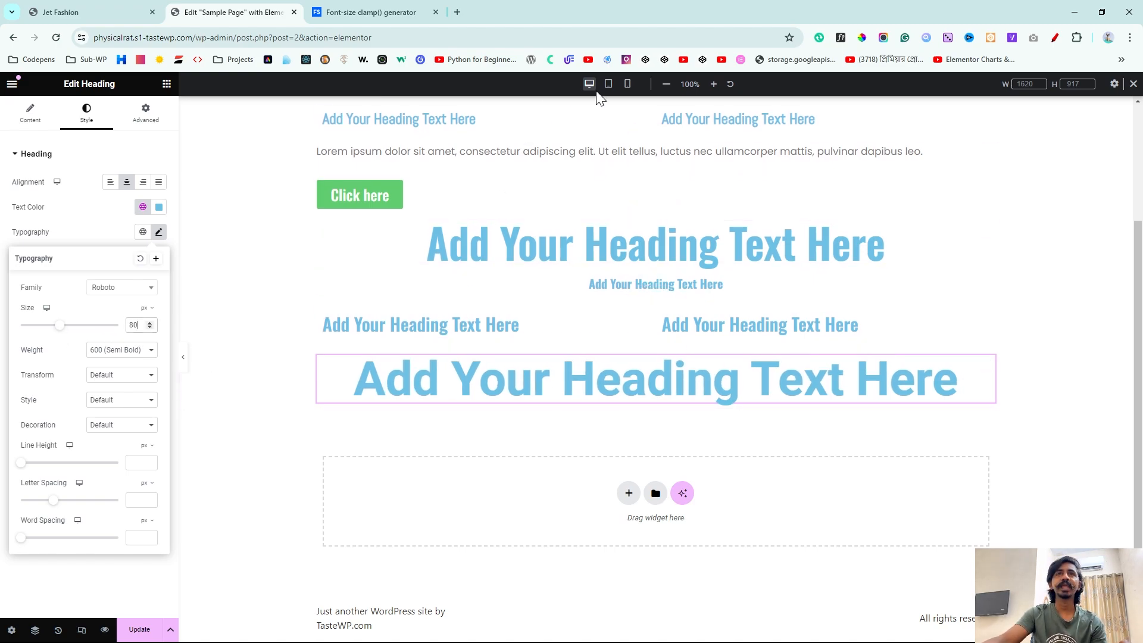
Step: Preview the page in mobile portrait and set the new heading's font size there to 35 px
{"action": "left_click", "coordinate": [627, 84]}
{"action": "scroll", "coordinate": [698, 411], "scroll_direction": "down", "scroll_amount": 3}
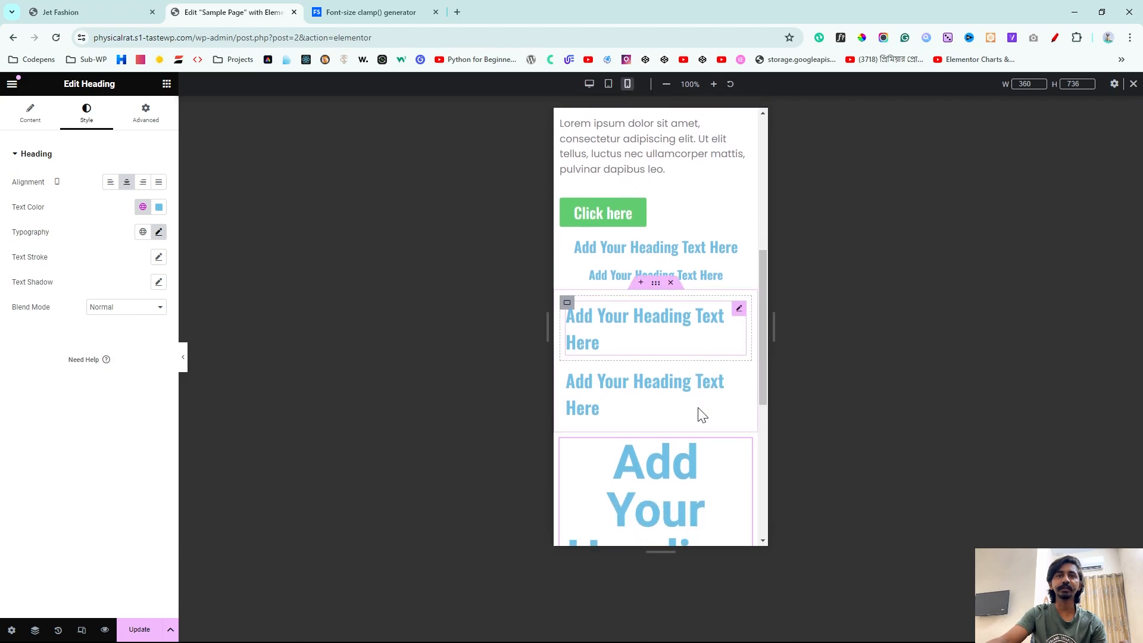
{"action": "scroll", "coordinate": [699, 413], "scroll_direction": "up", "scroll_amount": 5}
{"action": "scroll", "coordinate": [758, 329], "scroll_direction": "down", "scroll_amount": 5}
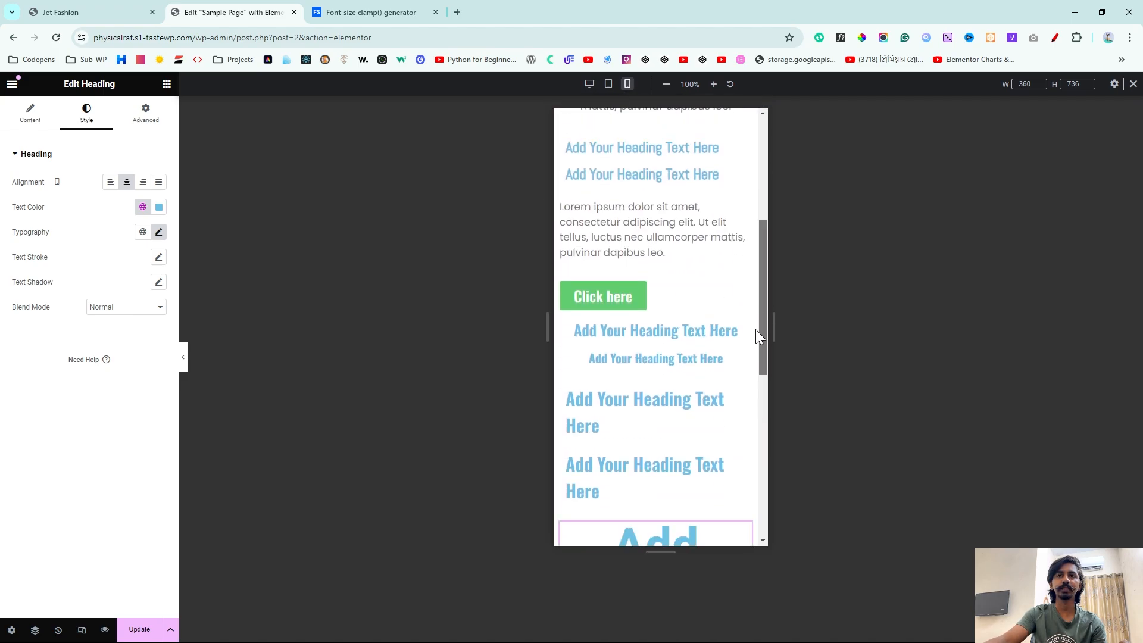
{"action": "left_click", "coordinate": [159, 232]}
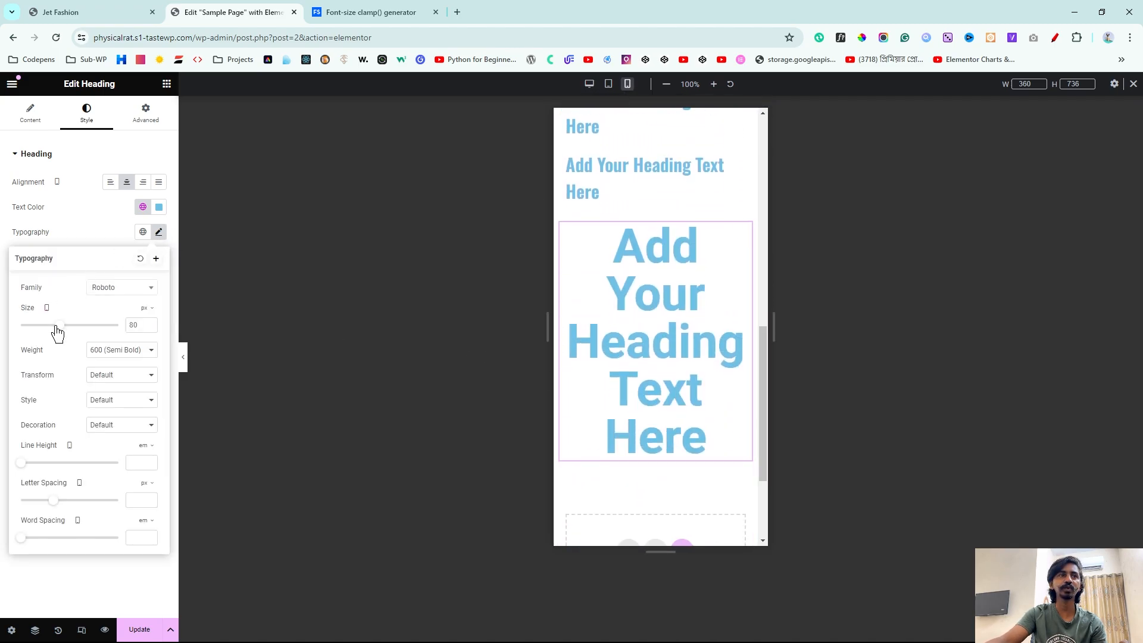
{"action": "left_click_drag", "start_coordinate": [56, 329], "coordinate": [37, 334]}
{"action": "left_click", "coordinate": [150, 328]}
{"action": "left_click", "coordinate": [149, 327]}
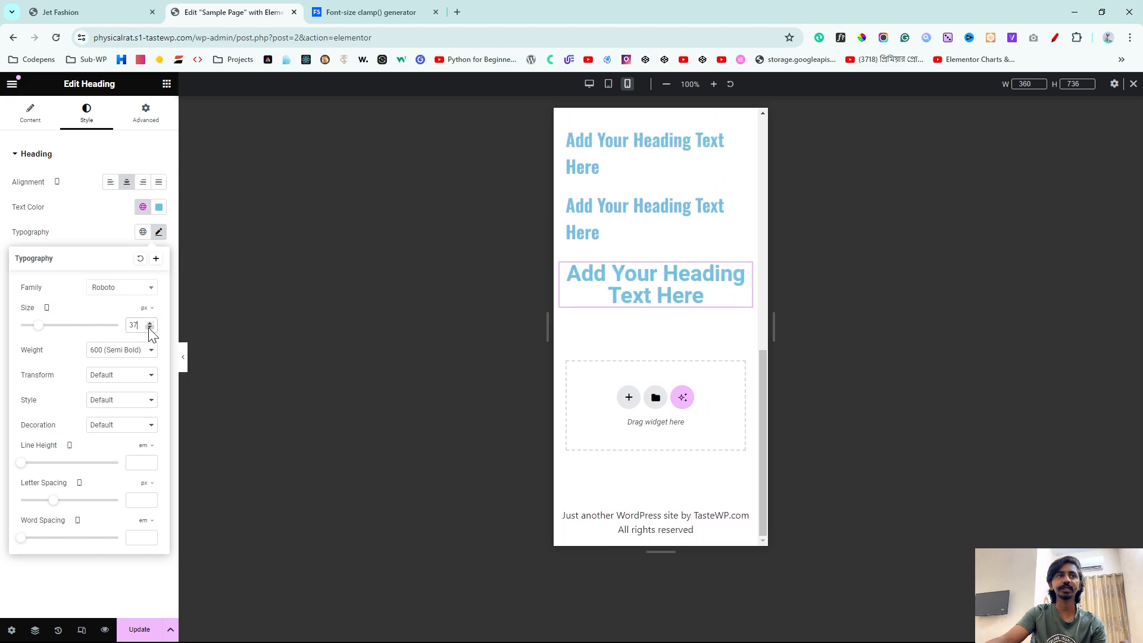
{"action": "left_click", "coordinate": [149, 328]}
{"action": "left_click", "coordinate": [150, 328]}
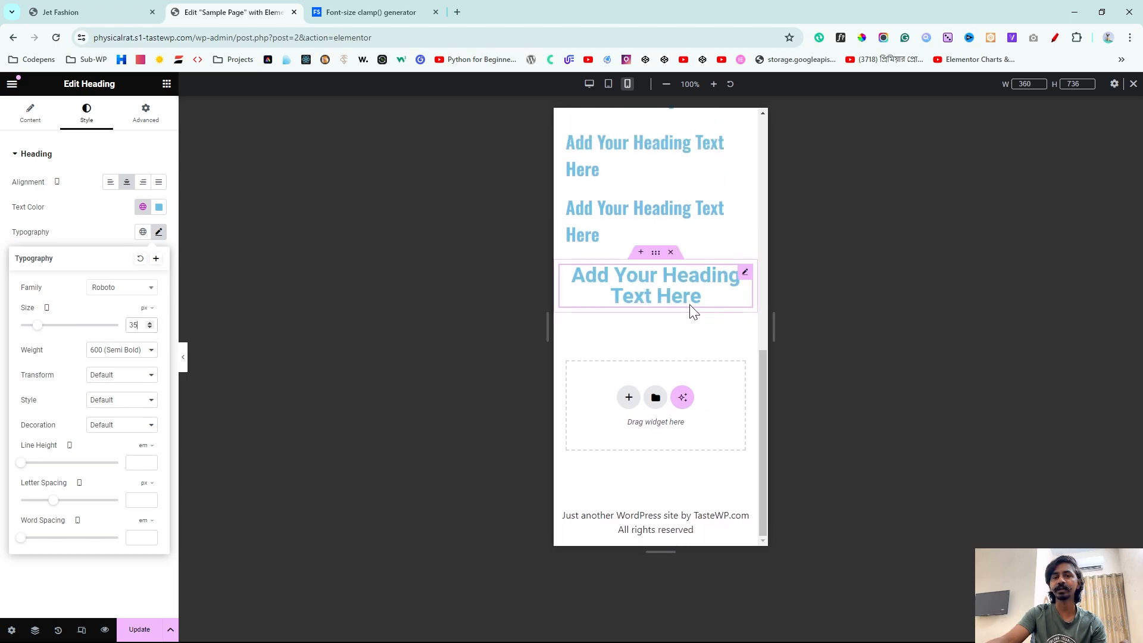
Step: Switch to the Font-size Clamp Generator and set the minimum font size to 35 px
{"action": "left_click", "coordinate": [383, 11]}
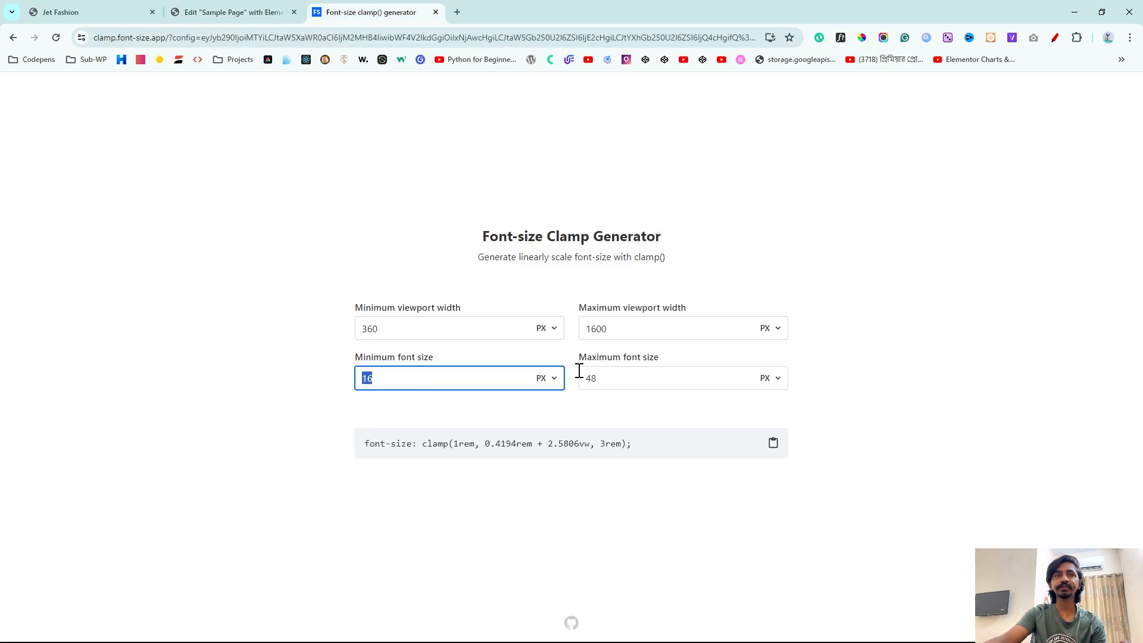
{"action": "type", "text": "35"}
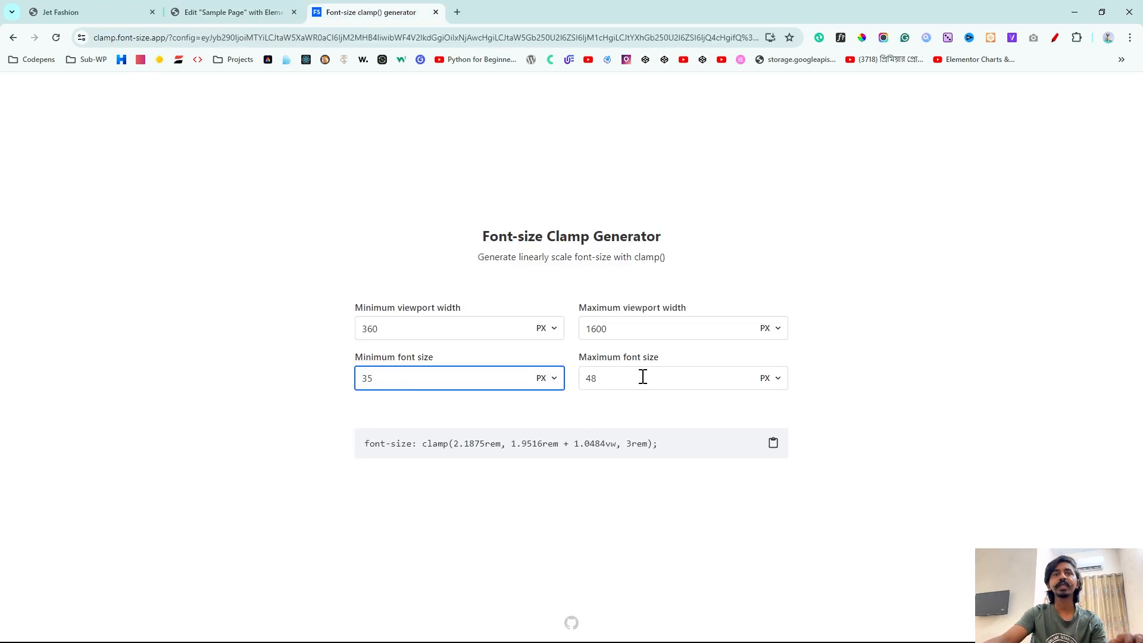
{"action": "key", "text": "Tab"}
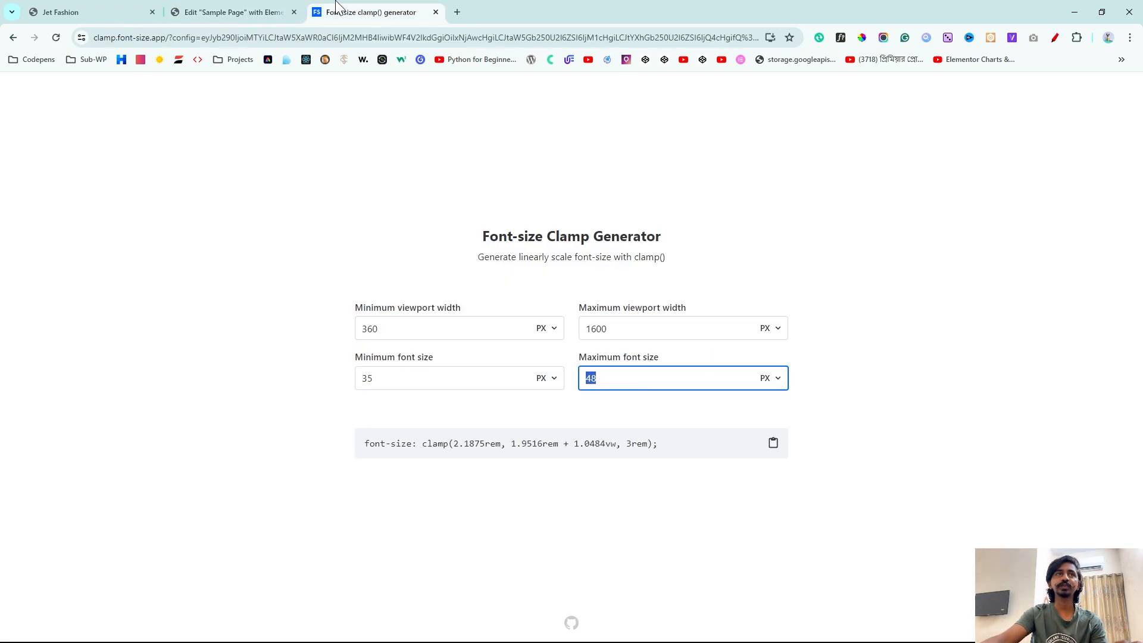
Step: Switch to the Elementor page, return to the desktop preview and check the large heading's font size in its typography settings
{"action": "left_click", "coordinate": [239, 12]}
{"action": "left_click", "coordinate": [589, 84]}
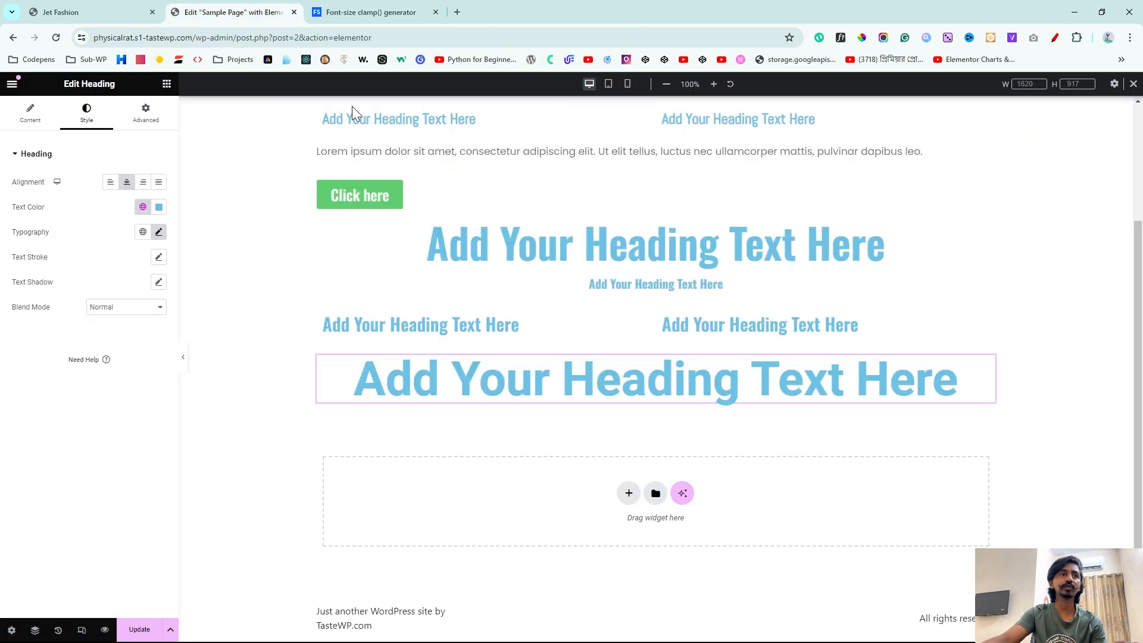
{"action": "left_click", "coordinate": [159, 232]}
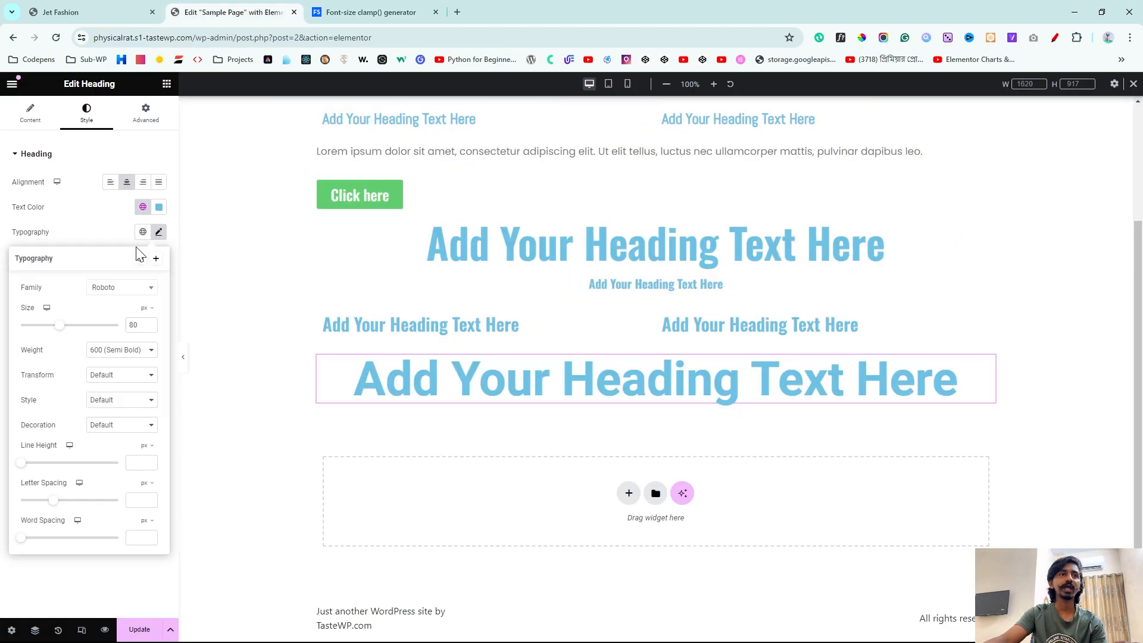
Step: In the Font-size Clamp Generator, set the minimum font size to 35 px and the maximum font size to 80 px
{"action": "left_click", "coordinate": [355, 7]}
{"action": "key", "text": "shift+Tab"}
{"action": "type", "text": "8"}
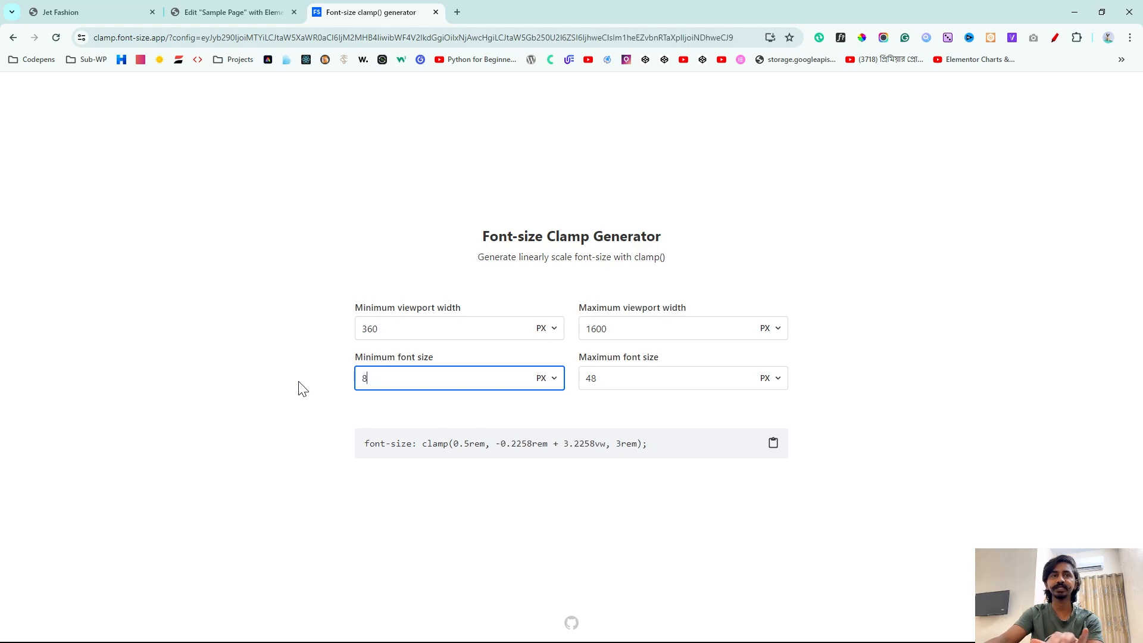
{"action": "key", "text": "ctrl+a"}
{"action": "type", "text": "35"}
{"action": "key", "text": "Tab"}
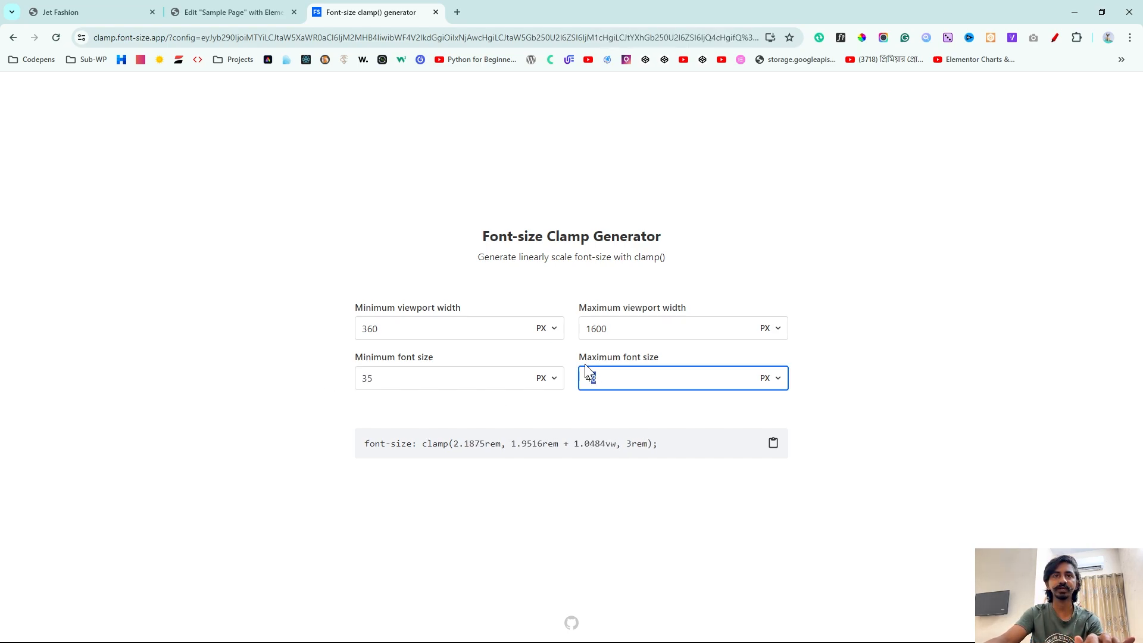
{"action": "type", "text": "80"}
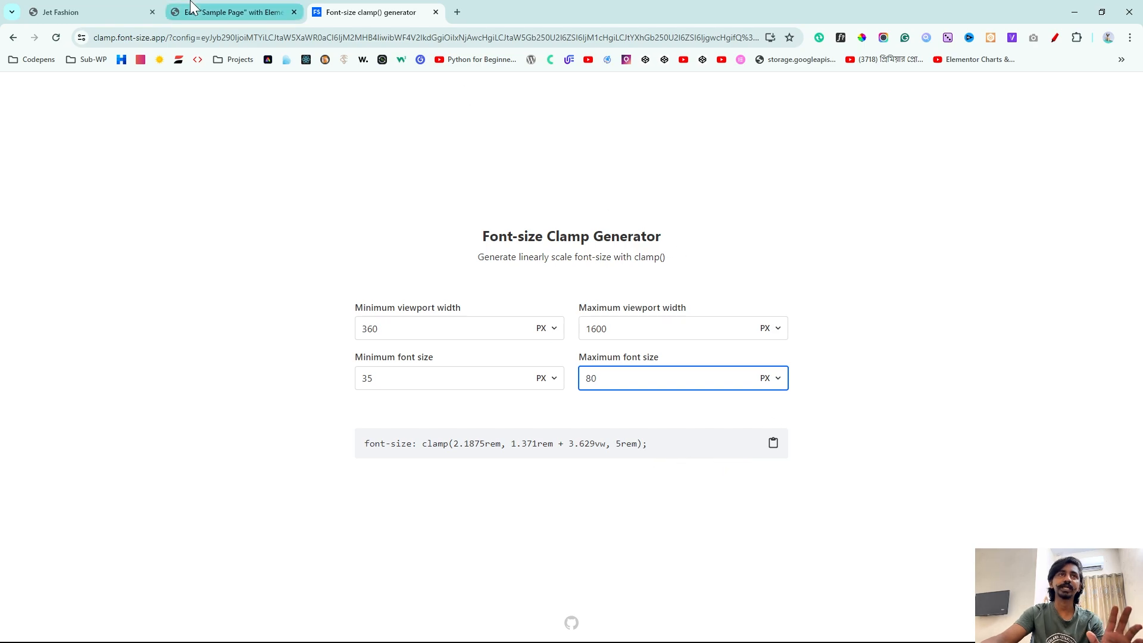
Step: Switch to the Elementor page and compare the large heading in the mobile and desktop previews
{"action": "left_click", "coordinate": [230, 12]}
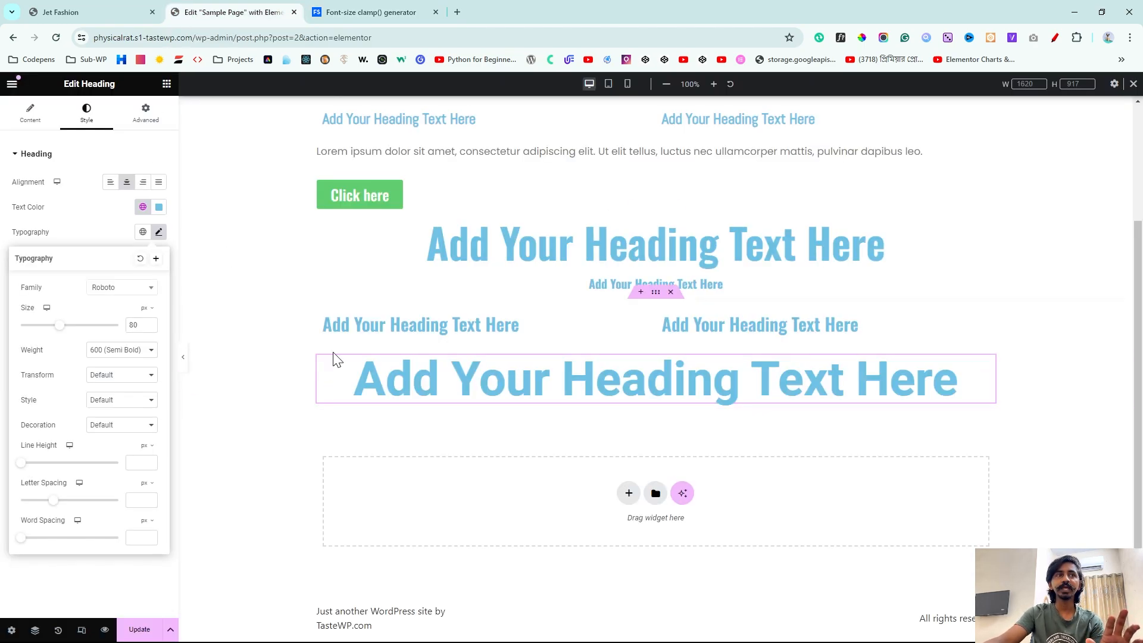
{"action": "left_click", "coordinate": [632, 90]}
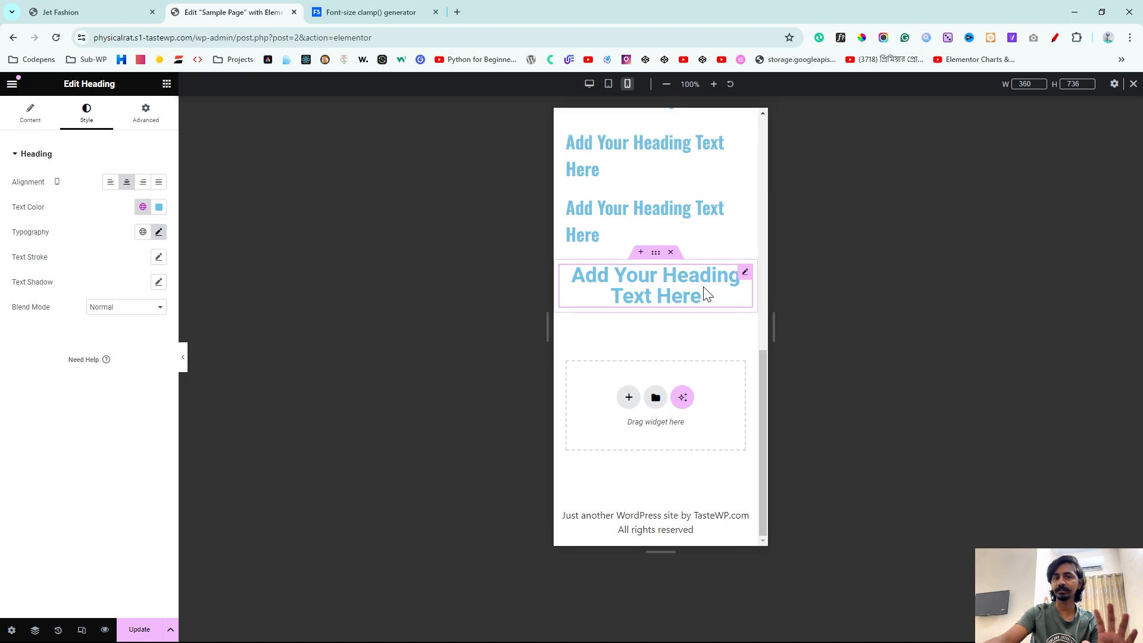
{"action": "left_click", "coordinate": [589, 84]}
Step: Copy the clamp() declaration produced by the Font-size Clamp Generator and return to the Elementor page
{"action": "key", "text": "ctrl+Tab"}
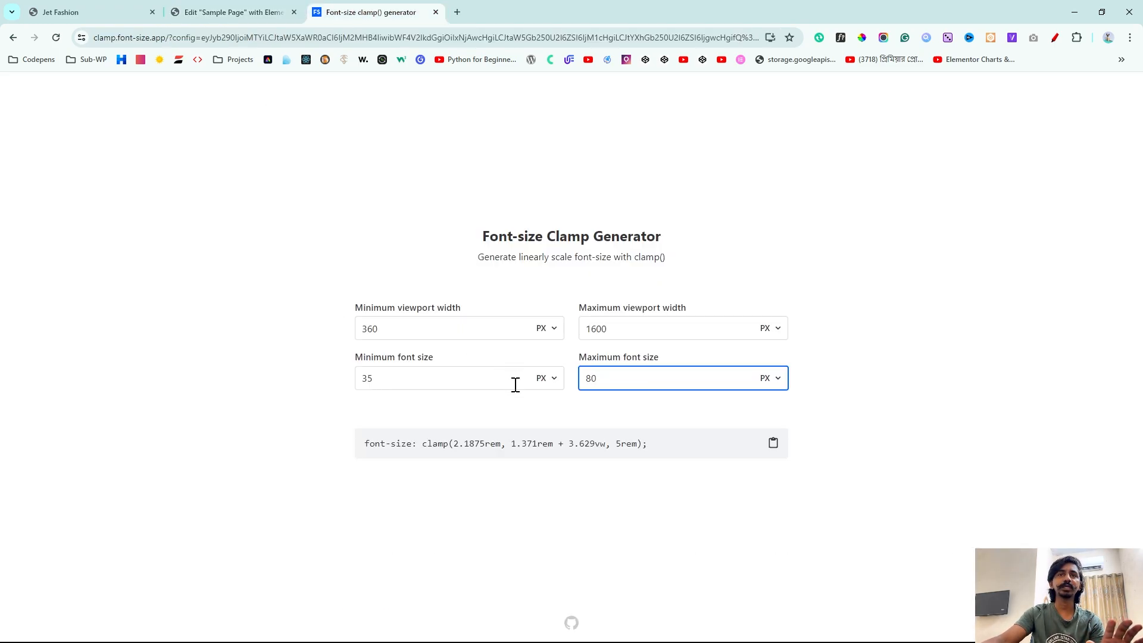
{"action": "left_click_drag", "start_coordinate": [360, 450], "coordinate": [649, 447]}
{"action": "left_click", "coordinate": [725, 452]}
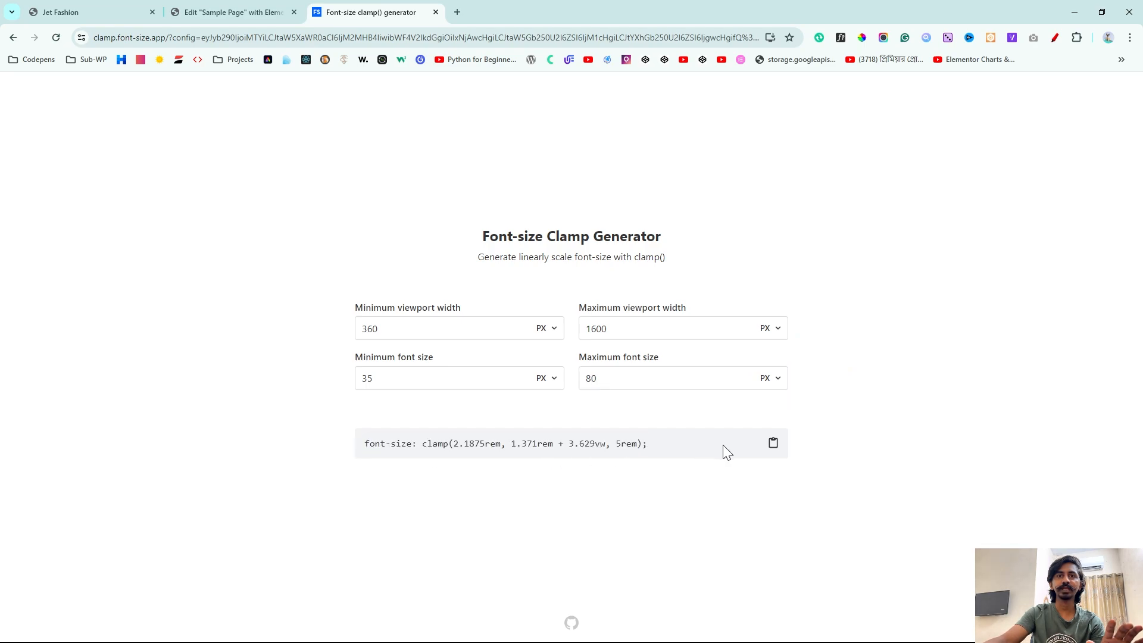
{"action": "left_click", "coordinate": [774, 443]}
{"action": "key", "text": "ctrl+shift+Tab"}
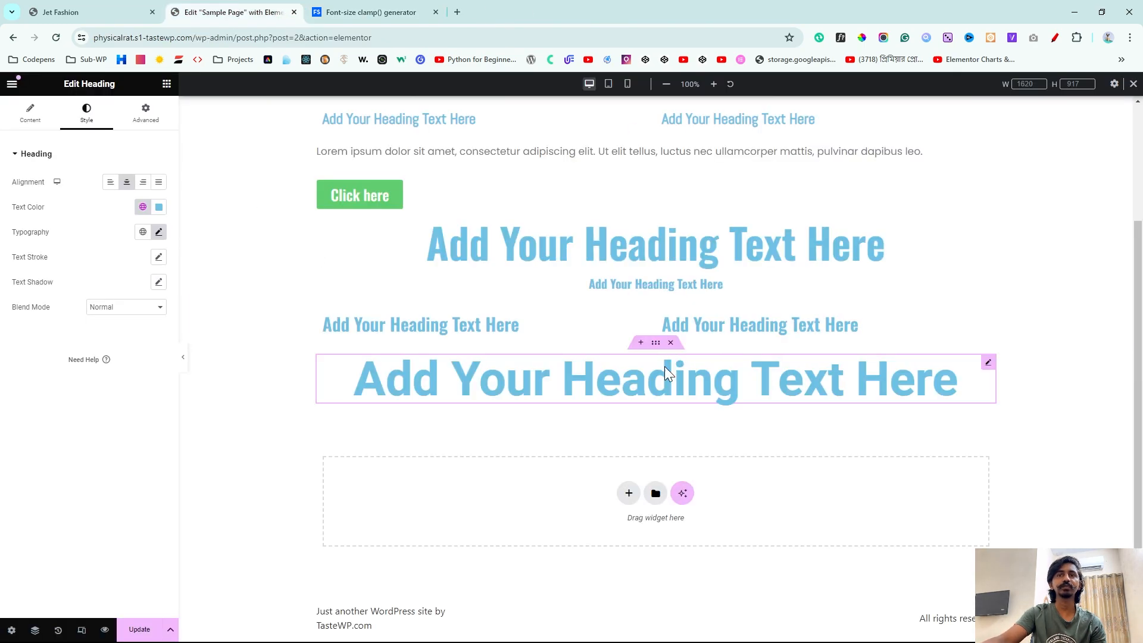
Step: Add a single-column Flexbox container below the large heading and insert a Heading widget into it
{"action": "left_click", "coordinate": [628, 493]}
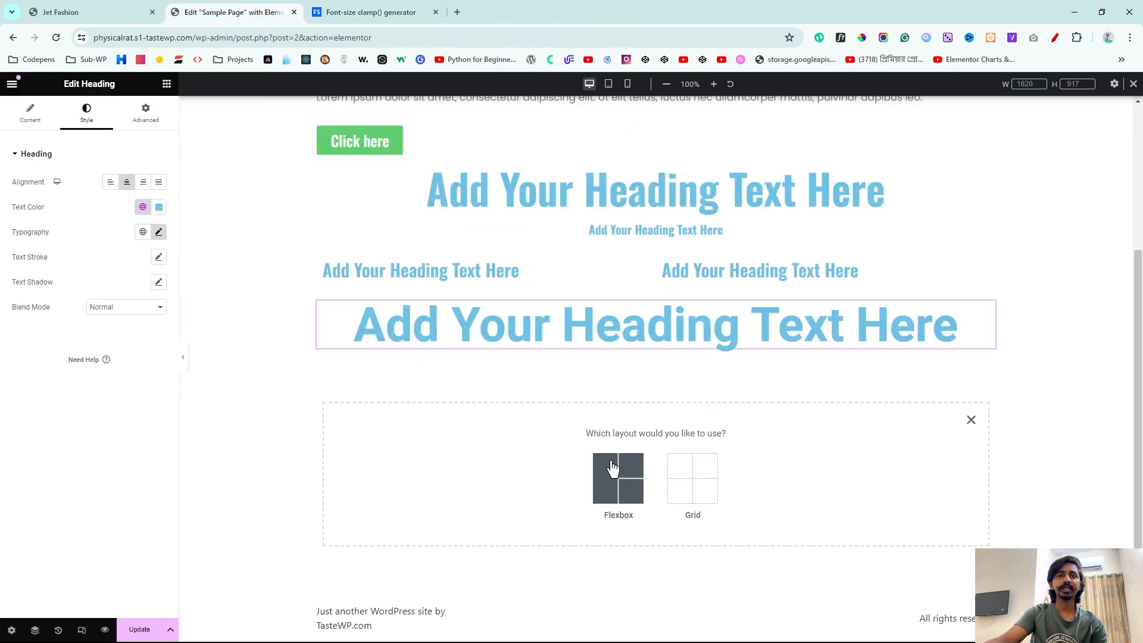
{"action": "left_click", "coordinate": [618, 476]}
{"action": "left_click", "coordinate": [503, 474]}
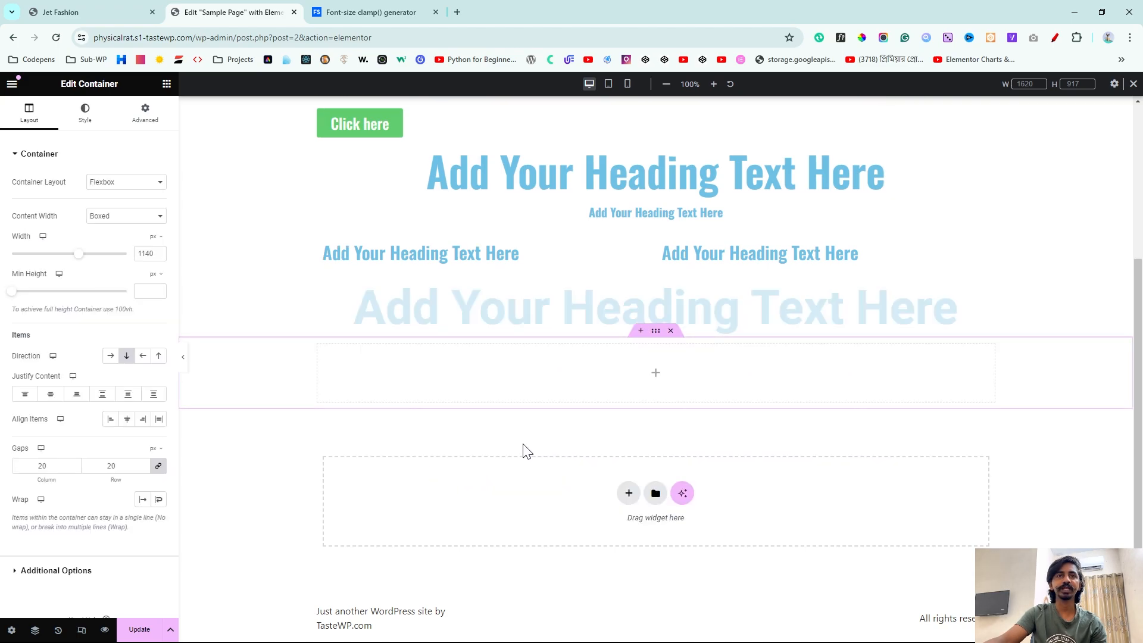
{"action": "left_click", "coordinate": [166, 83]}
{"action": "left_click_drag", "start_coordinate": [57, 381], "coordinate": [535, 373]}
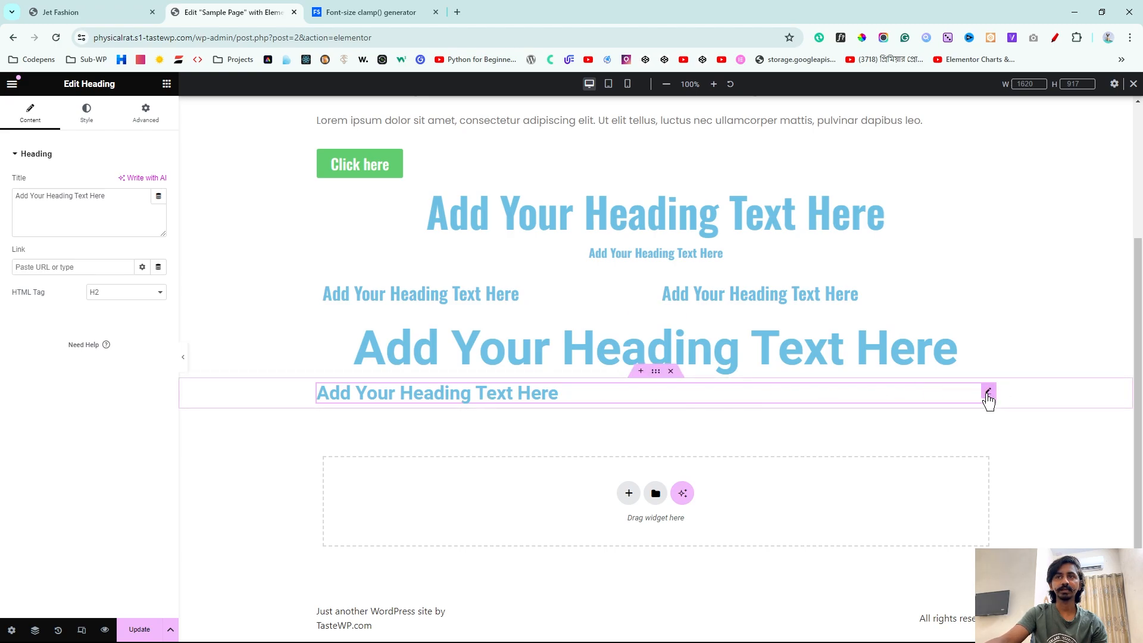
Step: Open the new heading's custom typography and switch its font size unit to custom
{"action": "left_click", "coordinate": [87, 122]}
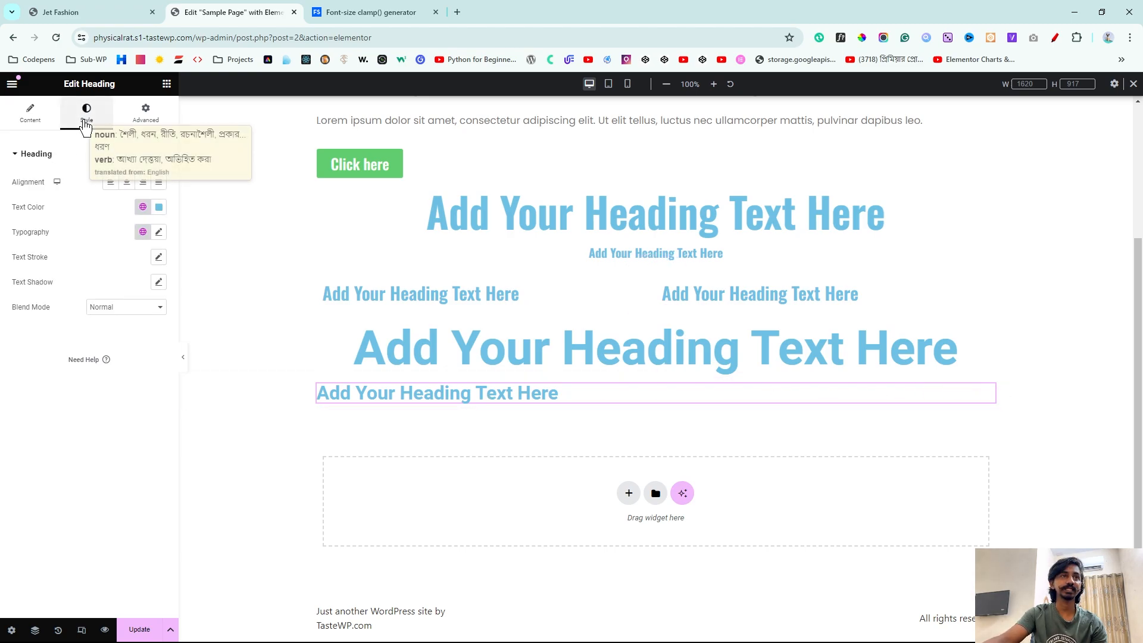
{"action": "left_click", "coordinate": [158, 232]}
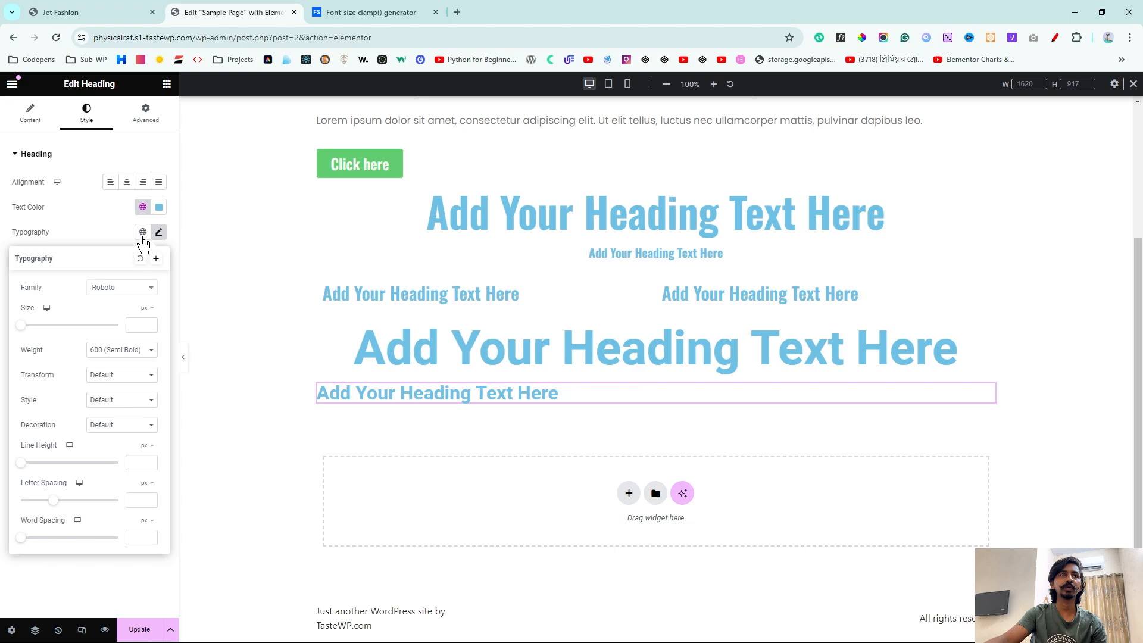
{"action": "left_click", "coordinate": [148, 315]}
{"action": "left_click", "coordinate": [145, 381]}
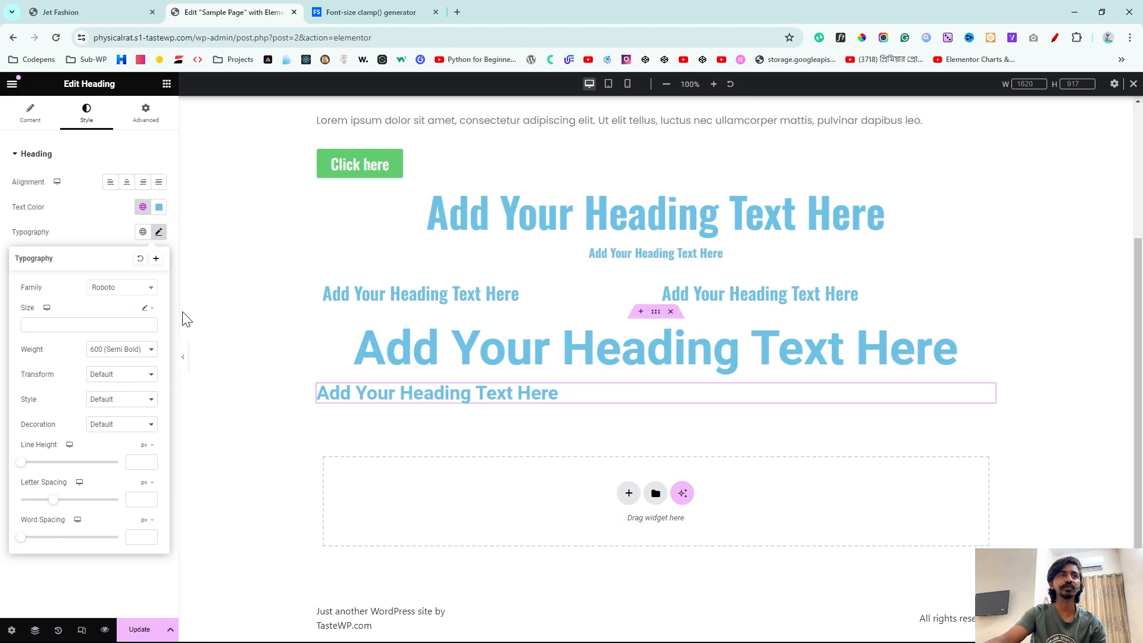
Step: Copy the font-size declaration from the Font-size Clamp Generator and paste it as the new heading's custom size in Elementor
{"action": "left_click", "coordinate": [359, 12]}
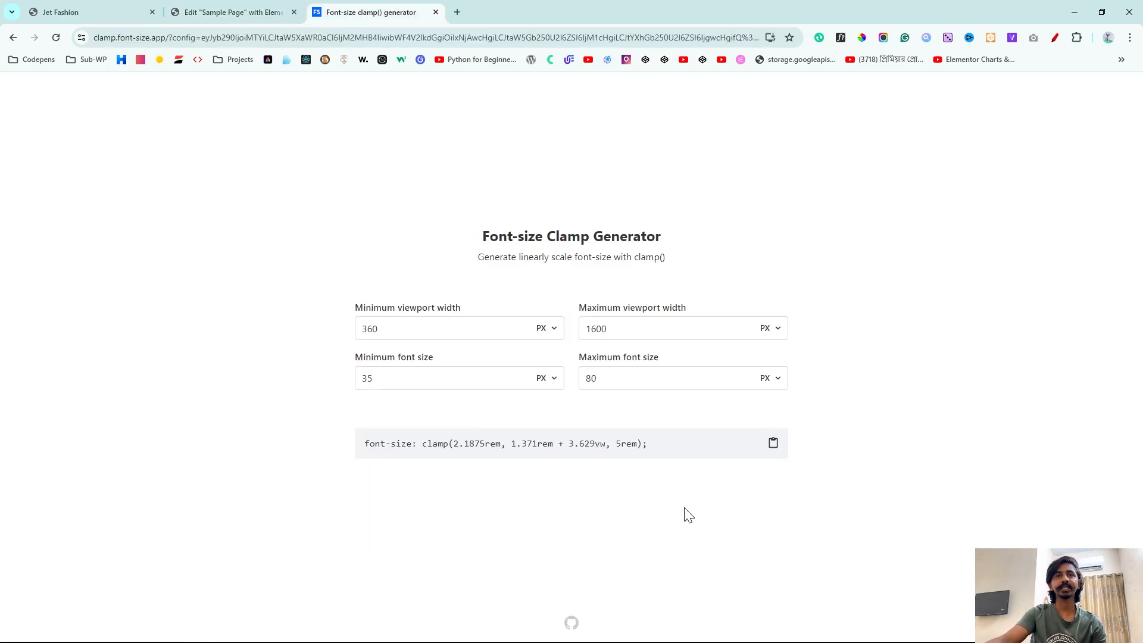
{"action": "left_click", "coordinate": [773, 443]}
{"action": "left_click", "coordinate": [234, 12]}
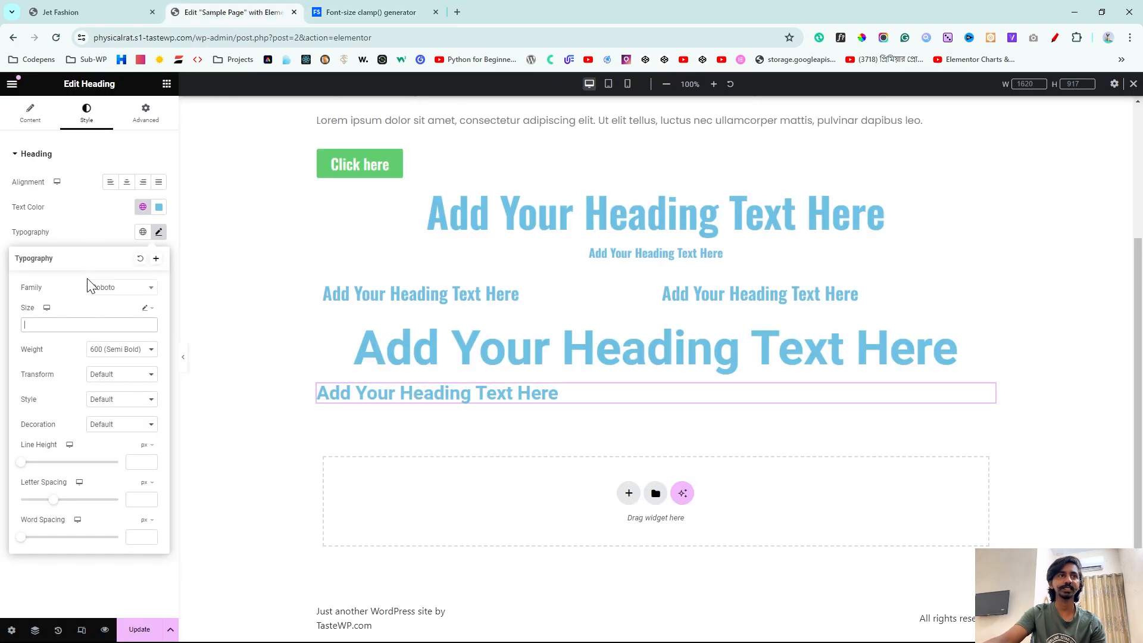
{"action": "left_click", "coordinate": [81, 321]}
{"action": "key", "text": "ctrl+v"}
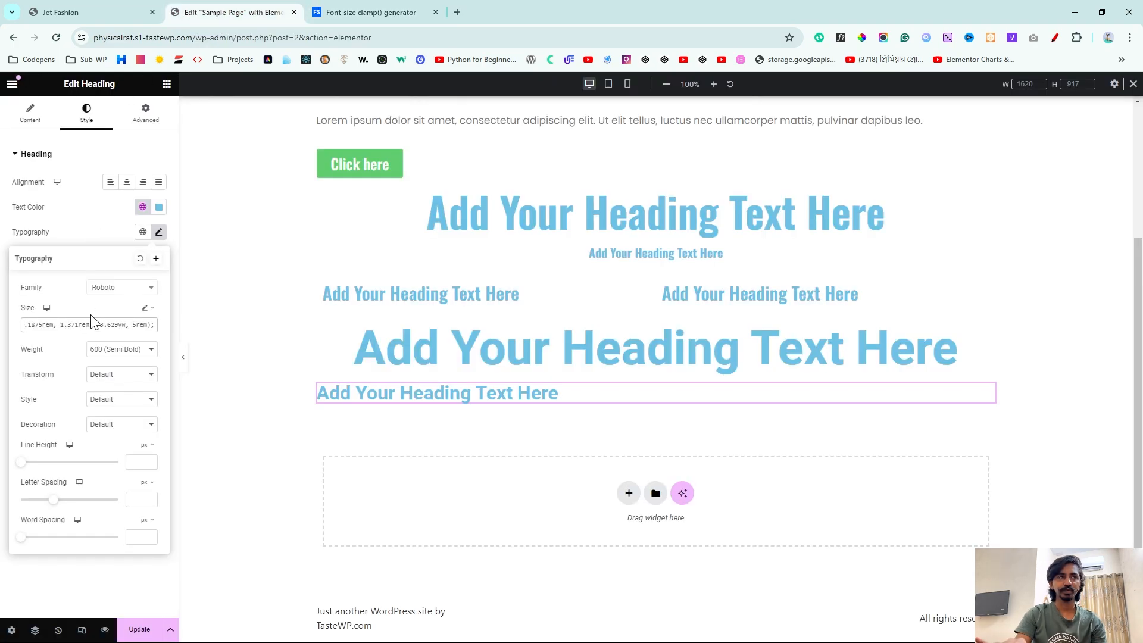
Step: Trim the pasted size to clamp(2.1875rem, 1.371rem + 3.629vw, 5rem) by removing the "font-size:" prefix and the trailing semicolon
{"action": "key", "text": "BackSpace"}
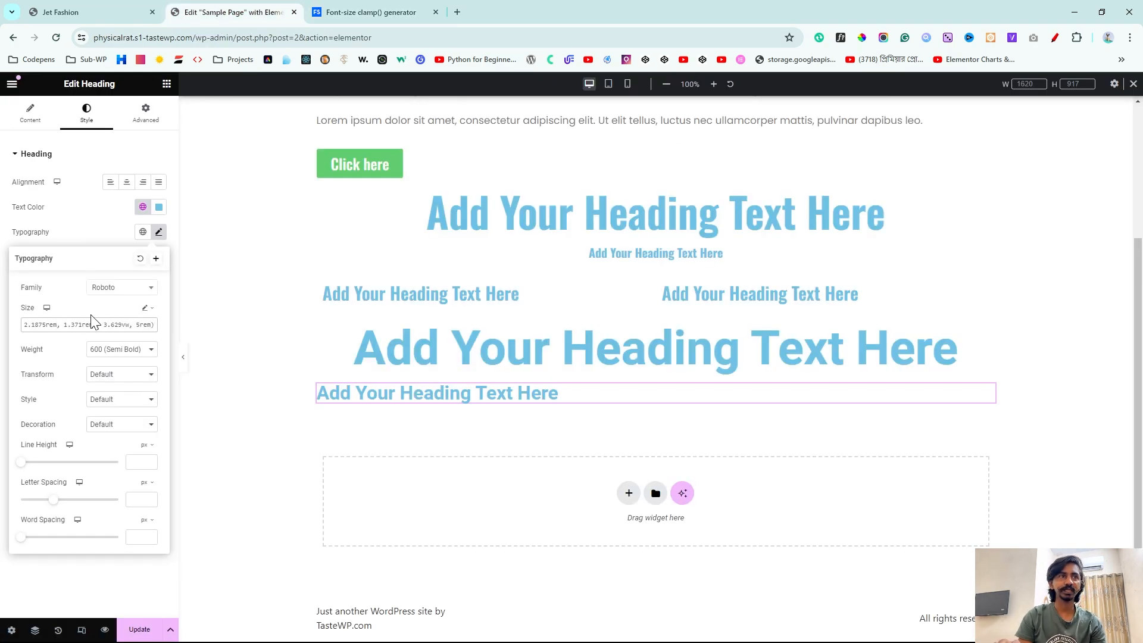
{"action": "key", "text": "Left"}
{"action": "key", "text": "Left"}
{"action": "key", "text": "Left"}
{"action": "key", "text": "Left"}
{"action": "key", "text": "Left"}
{"action": "key", "text": "Left"}
{"action": "key", "text": "Left"}
{"action": "key", "text": "Left"}
{"action": "key", "text": "Left"}
{"action": "key", "text": "Left"}
{"action": "key", "text": "Left"}
{"action": "key", "text": "Left"}
{"action": "key", "text": "Left"}
{"action": "key", "text": "Left"}
{"action": "key", "text": "Left"}
{"action": "key", "text": "Left"}
{"action": "key", "text": "Left"}
{"action": "key", "text": "Left"}
{"action": "key", "text": "Left"}
{"action": "key", "text": "Left"}
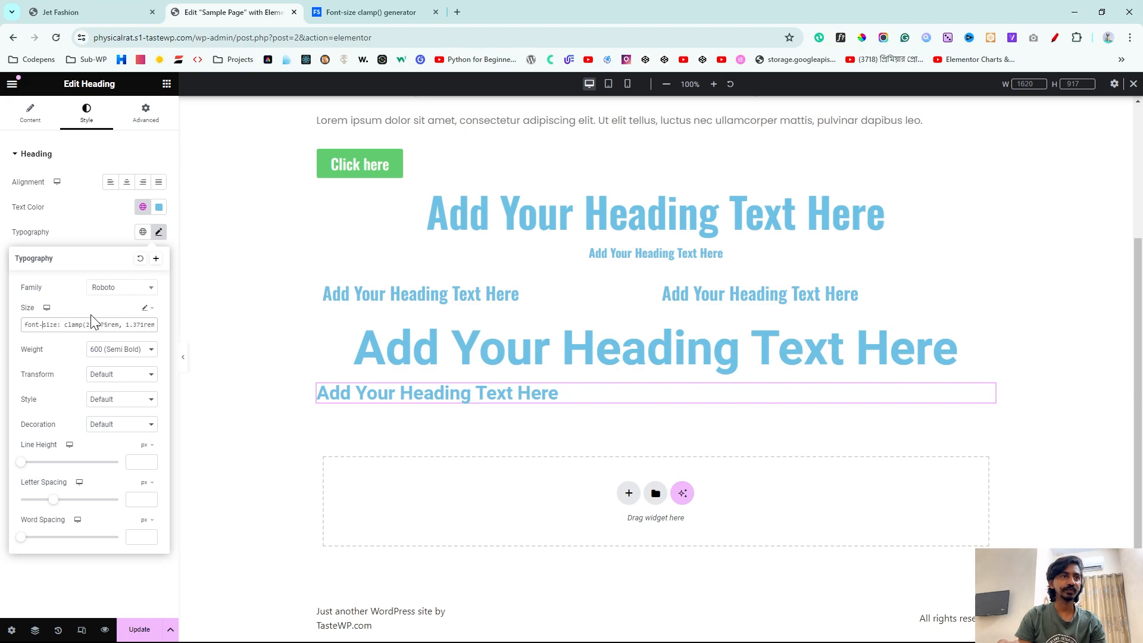
{"action": "key", "text": "BackSpace"}
{"action": "key", "text": "BackSpace"}
{"action": "key", "text": "BackSpace"}
{"action": "key", "text": "BackSpace"}
{"action": "key", "text": "BackSpace"}
{"action": "key", "text": "BackSpace"}
{"action": "key", "text": "BackSpace"}
{"action": "key", "text": "BackSpace"}
{"action": "key", "text": "BackSpace"}
{"action": "key", "text": "BackSpace"}
{"action": "key", "text": "BackSpace"}
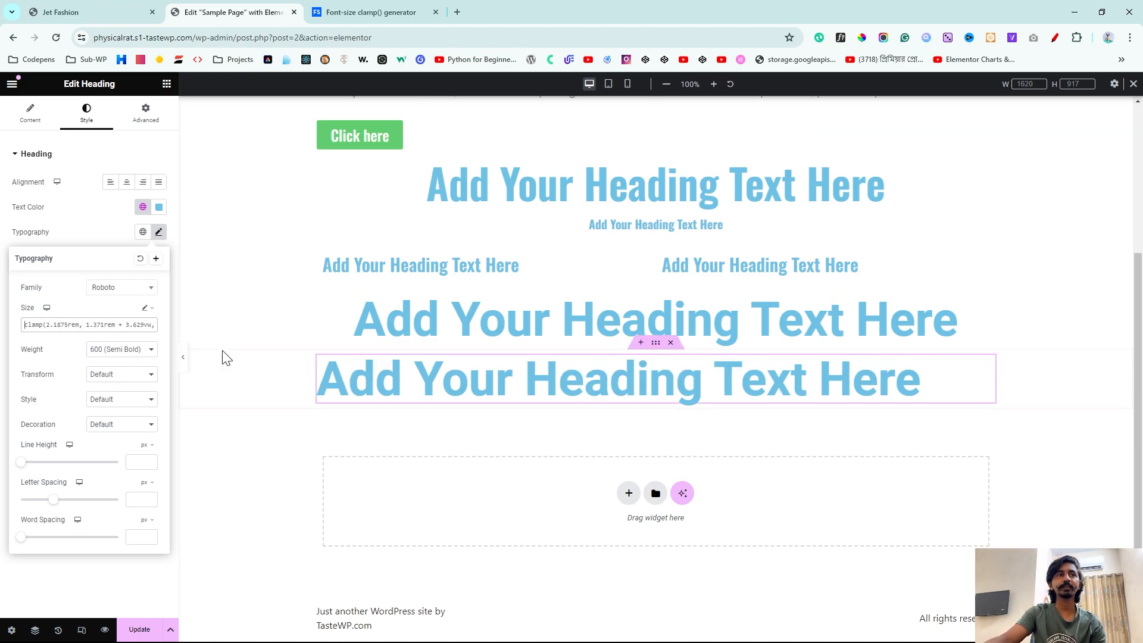
Step: View the page with the editing panel collapsed, then restore the panel
{"action": "left_click", "coordinate": [183, 350]}
{"action": "left_click", "coordinate": [183, 357]}
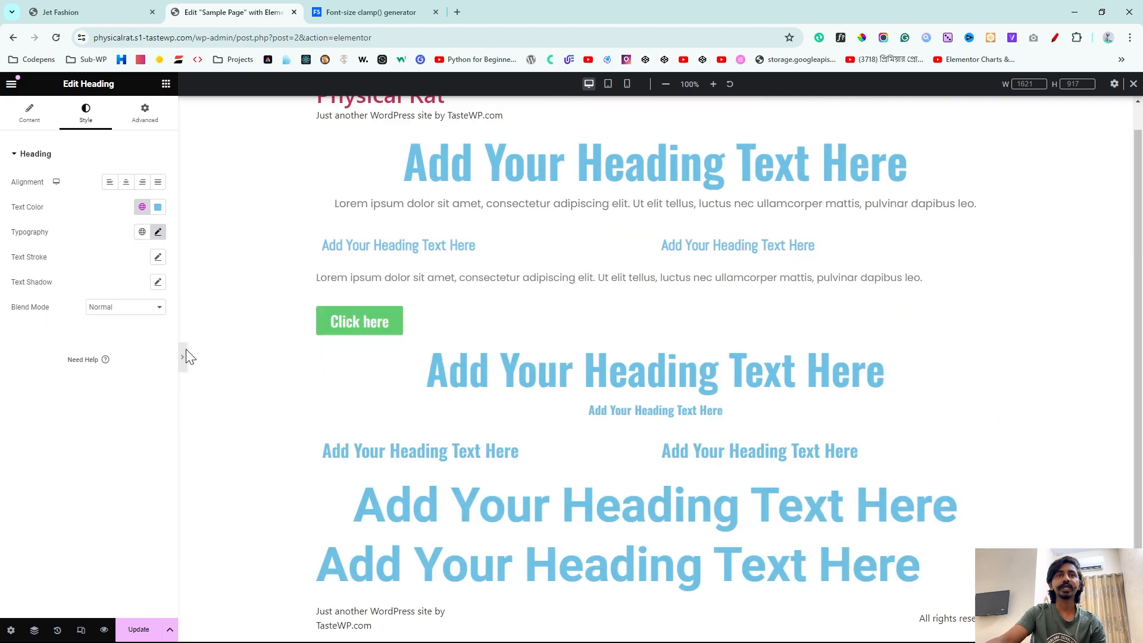
{"action": "scroll", "coordinate": [4, 357], "scroll_direction": "down", "scroll_amount": 3}
{"action": "left_click", "coordinate": [5, 358]}
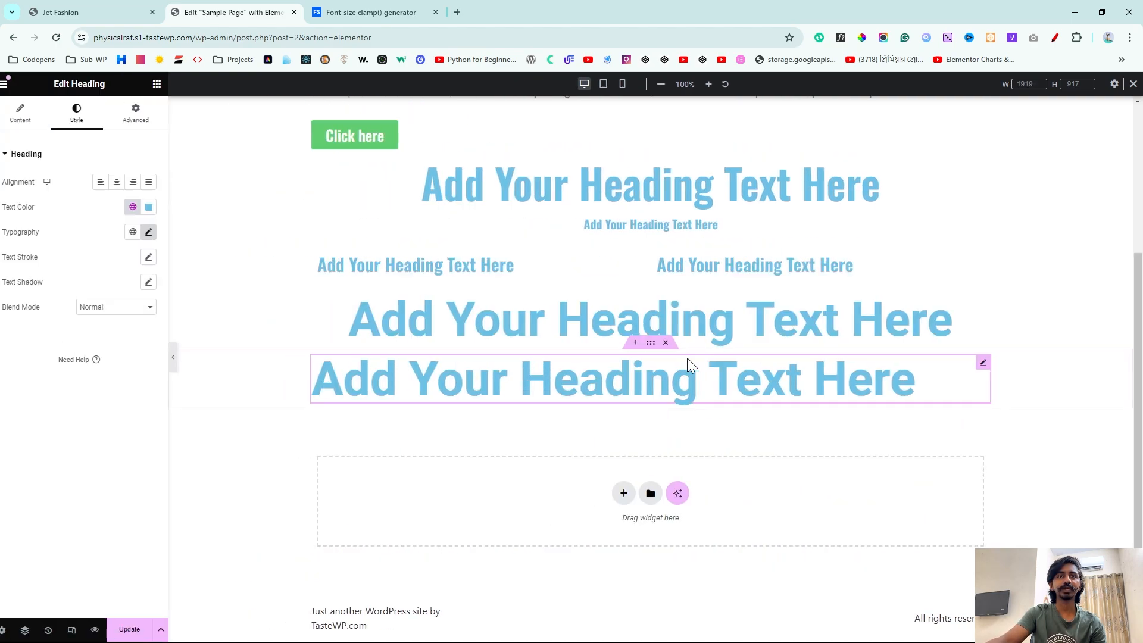
Step: Set the top margin of the clamp-sized heading's container to 100 px
{"action": "left_click", "coordinate": [656, 343]}
{"action": "left_click", "coordinate": [132, 122]}
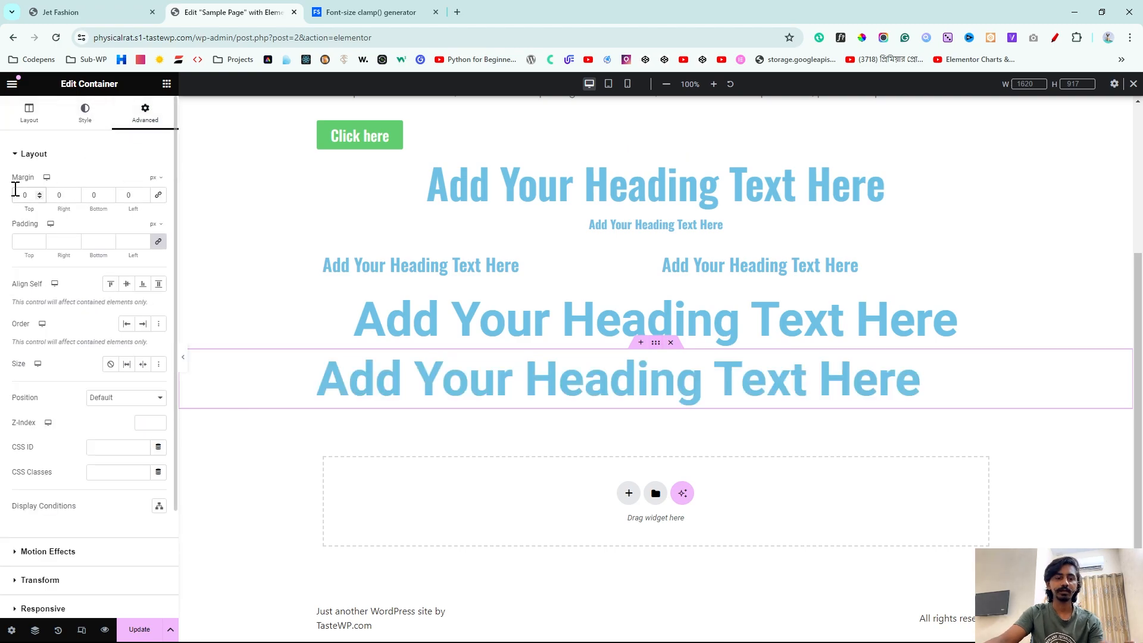
{"action": "left_click", "coordinate": [14, 189]}
{"action": "type", "text": "100"}
{"action": "scroll", "coordinate": [578, 346], "scroll_direction": "up", "scroll_amount": 2}
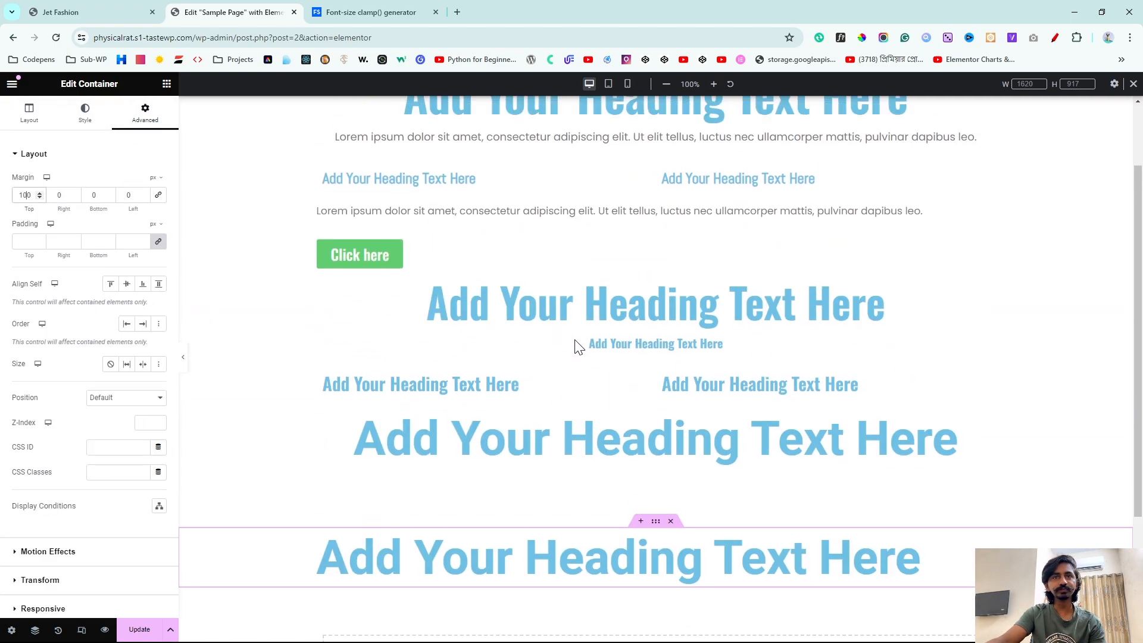
{"action": "scroll", "coordinate": [577, 347], "scroll_direction": "down", "scroll_amount": 3}
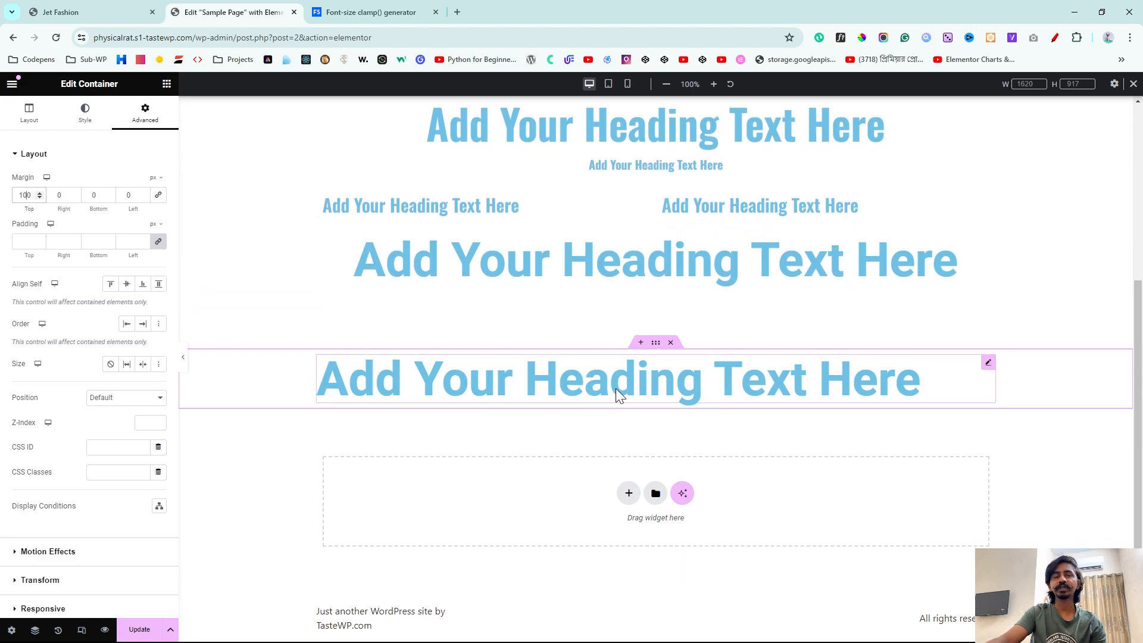
Step: Compare the spacing and sizes of the two large headings at full page width with the editing panel hidden
{"action": "left_click", "coordinate": [182, 359]}
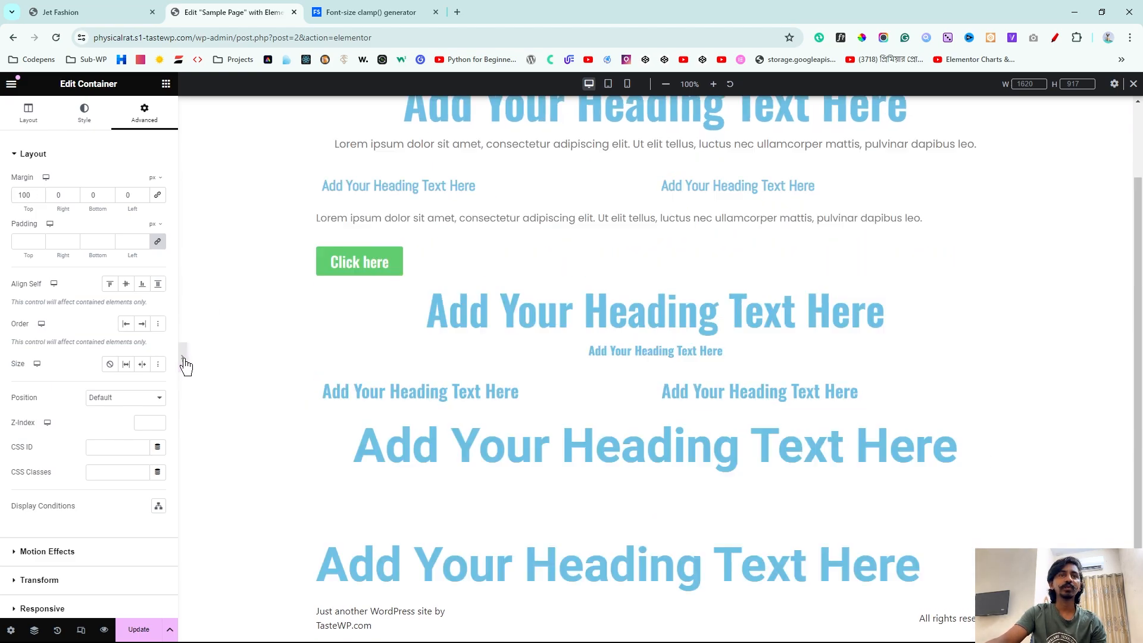
{"action": "scroll", "coordinate": [421, 404], "scroll_direction": "up", "scroll_amount": 1}
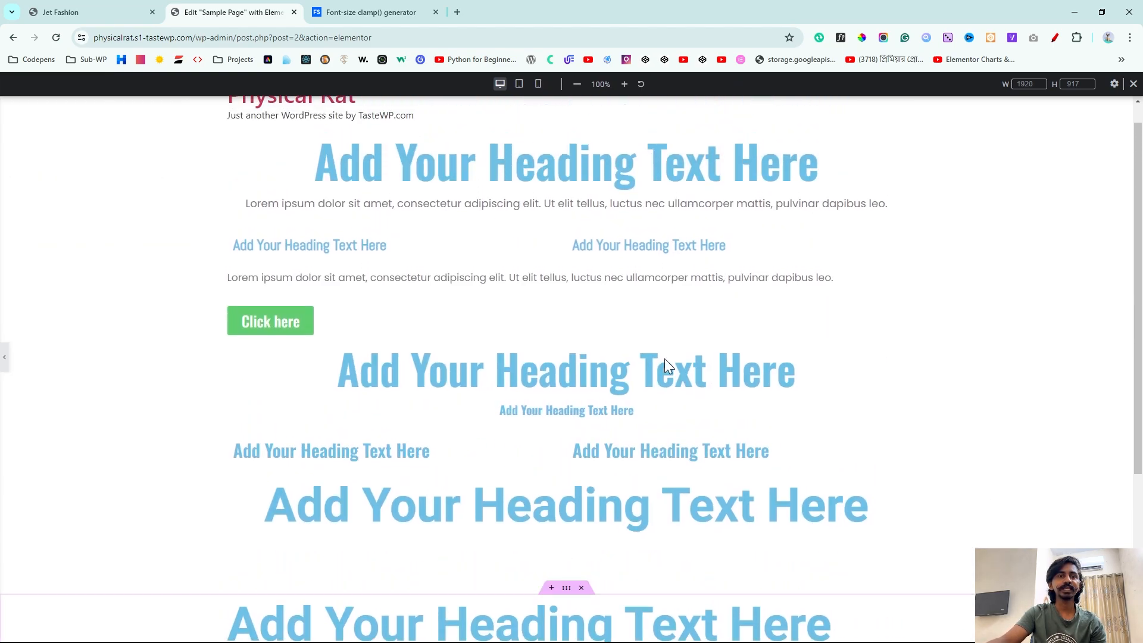
{"action": "left_click", "coordinate": [664, 358]}
{"action": "scroll", "coordinate": [665, 360], "scroll_direction": "down", "scroll_amount": 3}
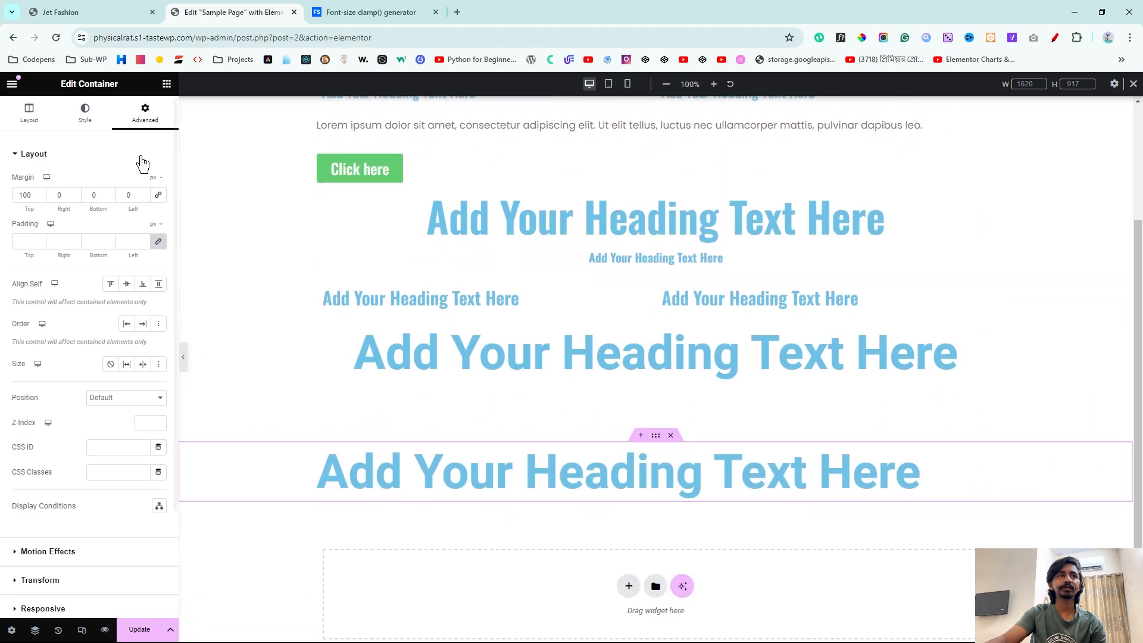
Step: Add a center-aligned Heading widget titled "PX Value Heading" directly below the 80 px heading in its container
{"action": "left_click", "coordinate": [167, 84]}
{"action": "left_click_drag", "start_coordinate": [48, 361], "coordinate": [665, 384]}
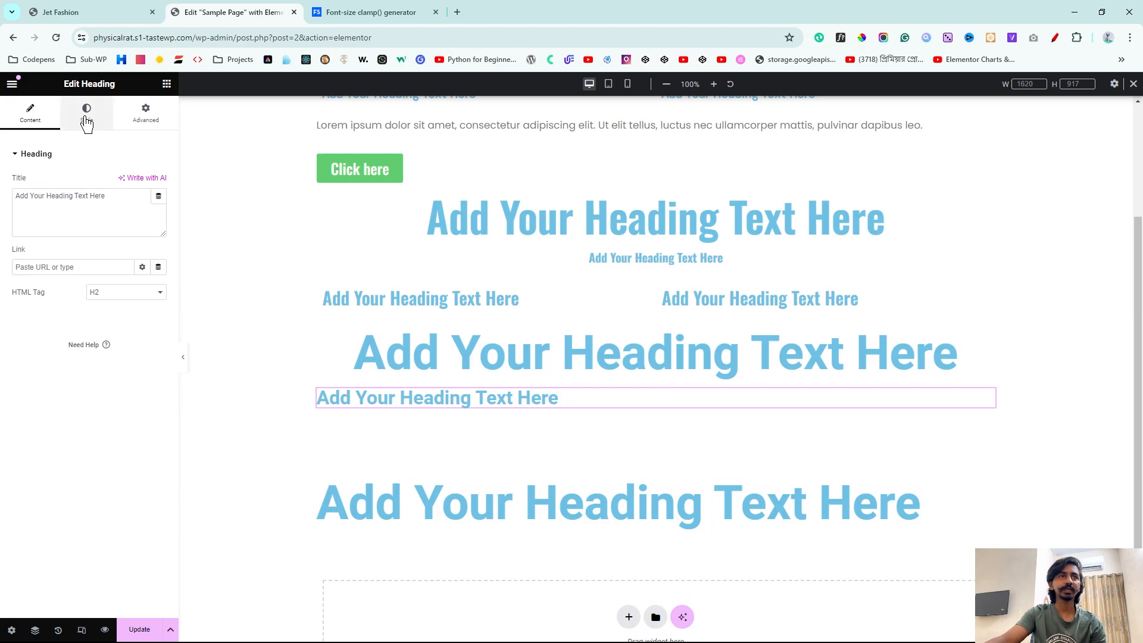
{"action": "left_click_drag", "start_coordinate": [117, 195], "coordinate": [3, 203]}
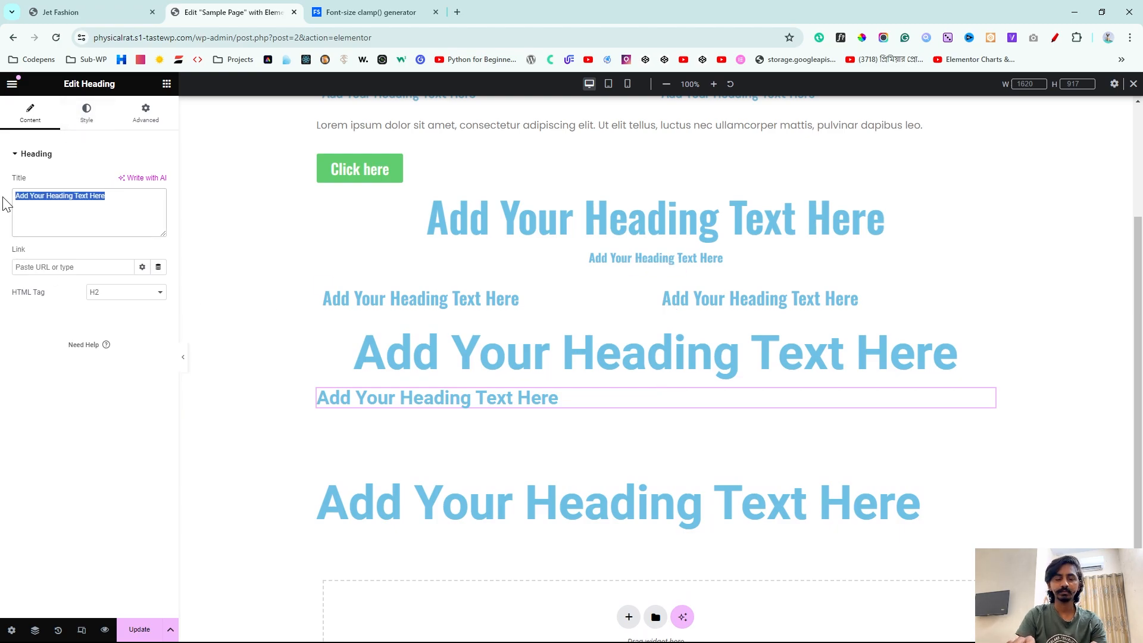
{"action": "type", "text": "PX Value H"}
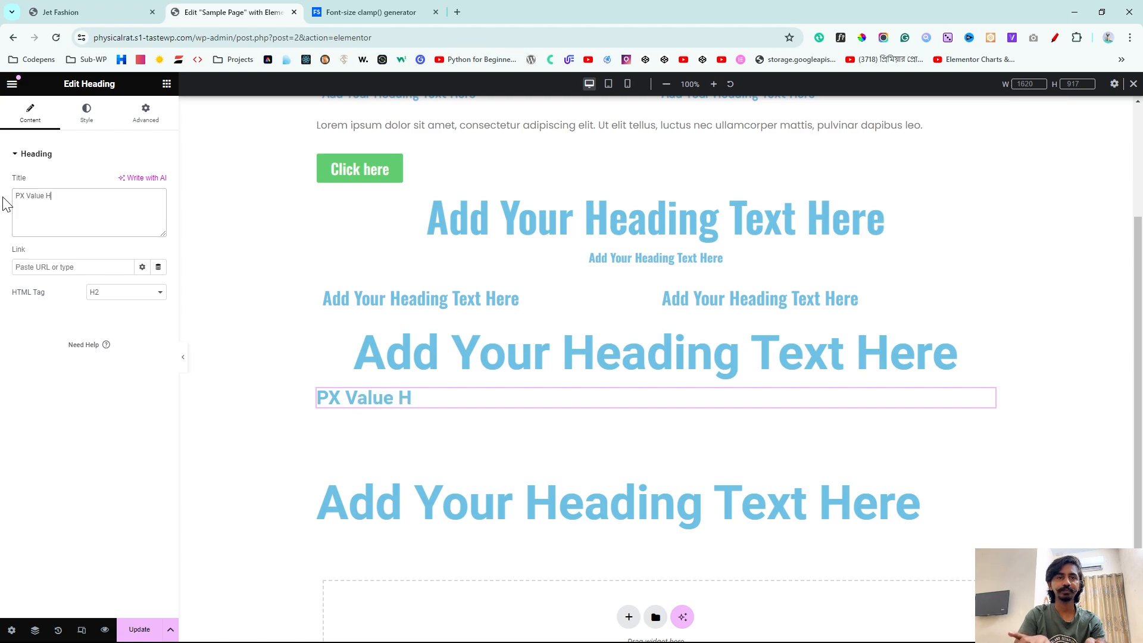
{"action": "type", "text": "eading"}
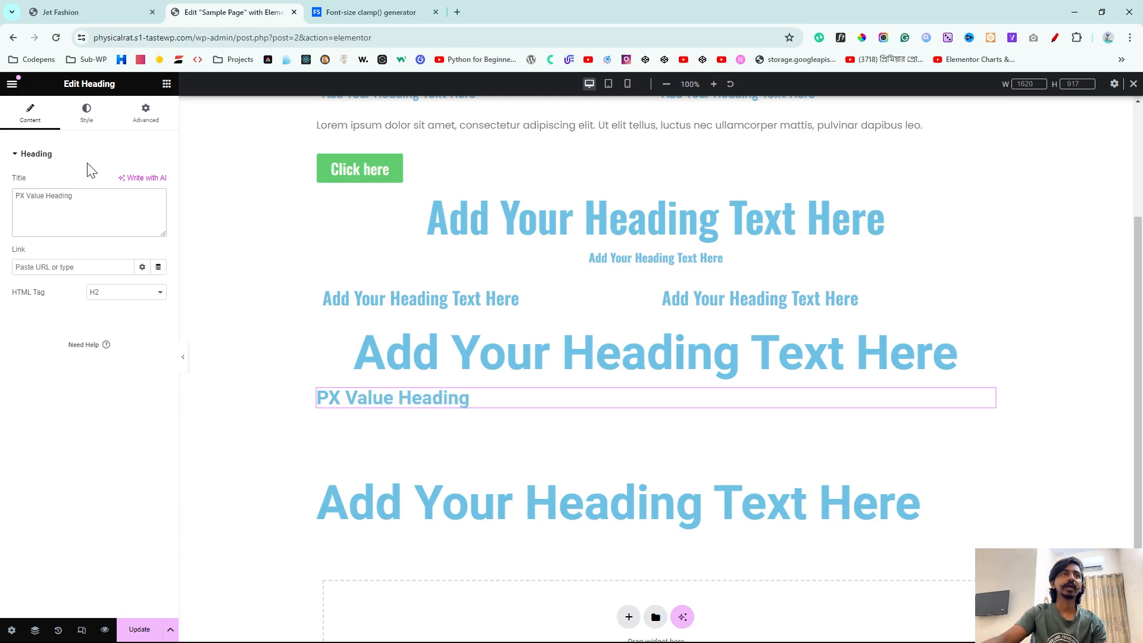
{"action": "left_click", "coordinate": [86, 112]}
{"action": "left_click", "coordinate": [127, 182]}
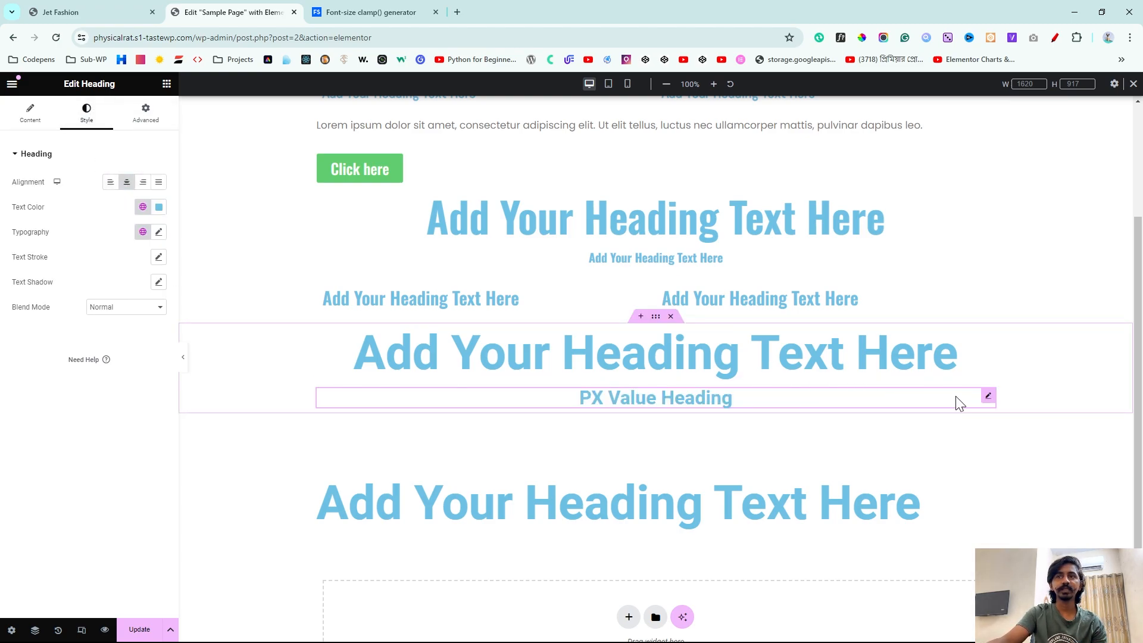
Step: Set the font size of the "PX Value Heading" to 80 px in its custom typography
{"action": "left_click", "coordinate": [158, 232]}
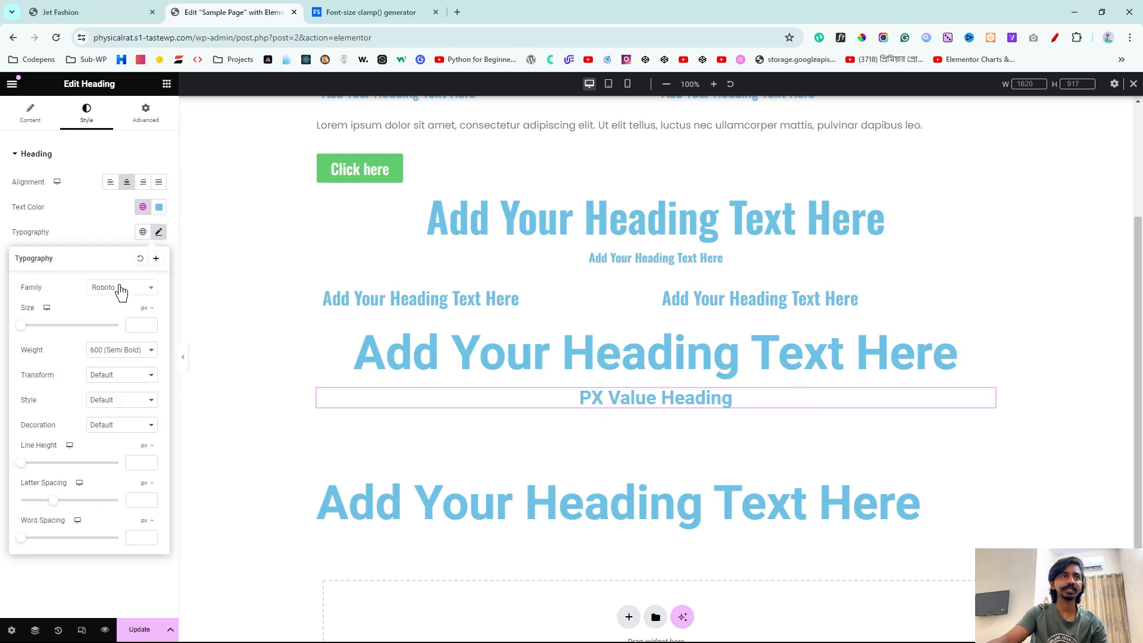
{"action": "left_click", "coordinate": [119, 288]}
{"action": "left_click", "coordinate": [67, 311]}
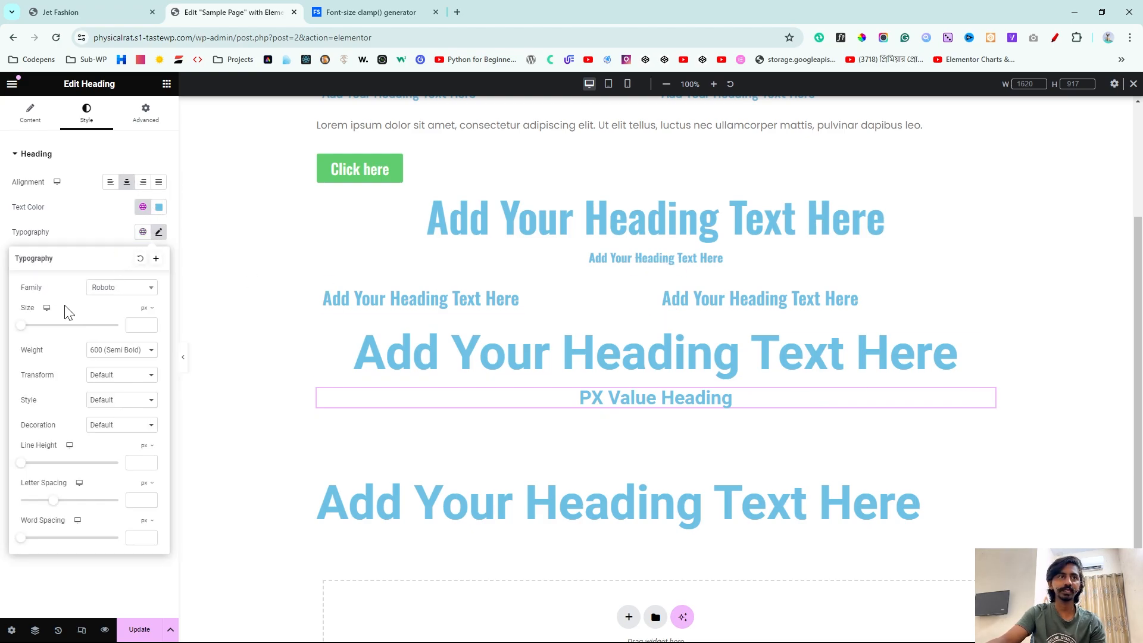
{"action": "left_click", "coordinate": [138, 326]}
{"action": "type", "text": "80"}
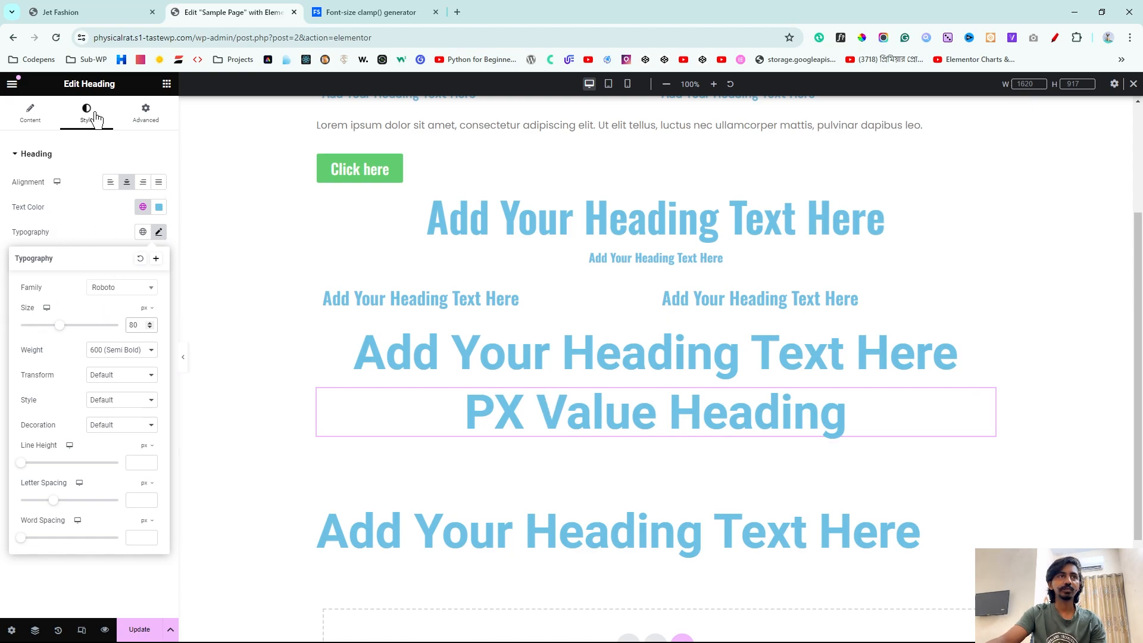
Step: Extend the title of the PX heading to "PX Value Heading Text Here"
{"action": "left_click", "coordinate": [30, 113]}
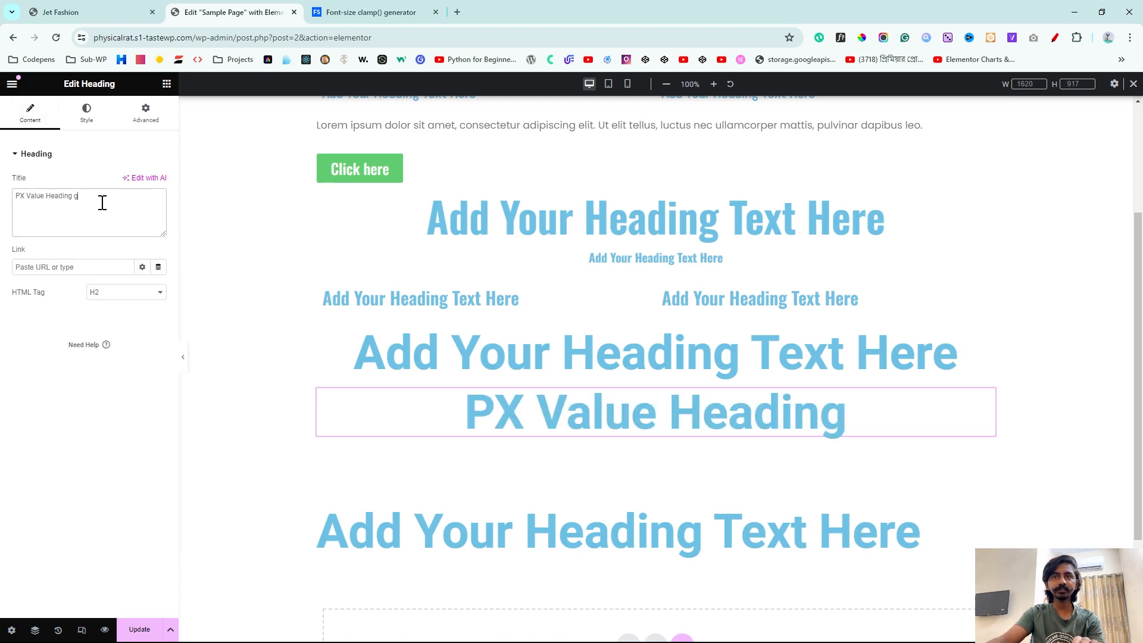
{"action": "type", "text": "fgdg"}
{"action": "key", "text": "BackSpace"}
{"action": "key", "text": "BackSpace"}
{"action": "key", "text": "BackSpace"}
{"action": "key", "text": "BackSpace"}
{"action": "key", "text": "BackSpace"}
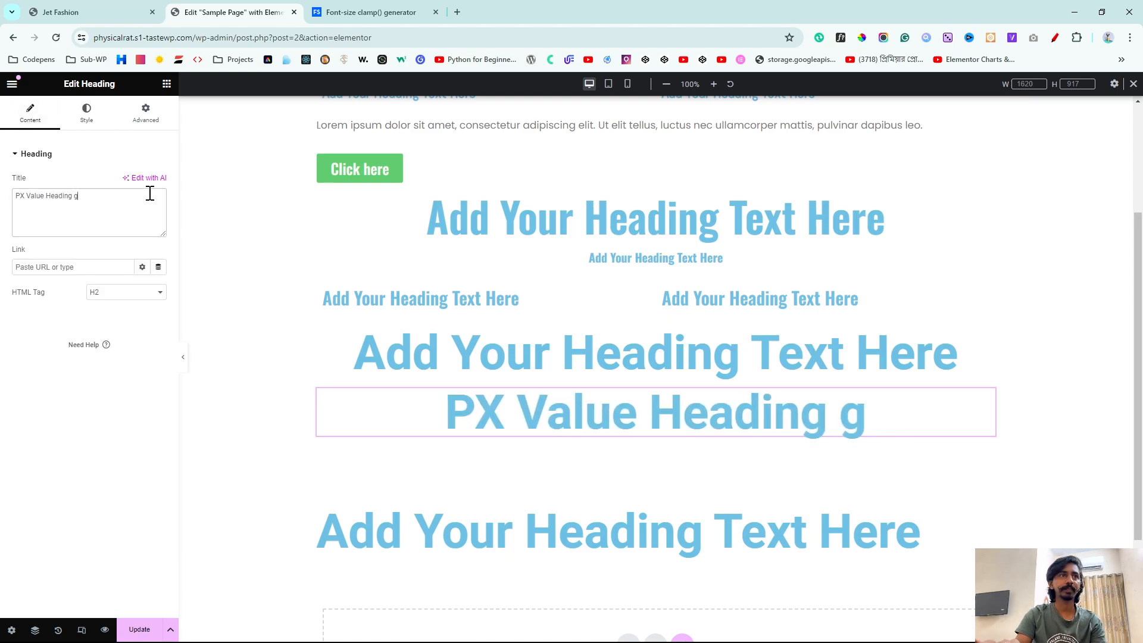
{"action": "type", "text": "Text "}
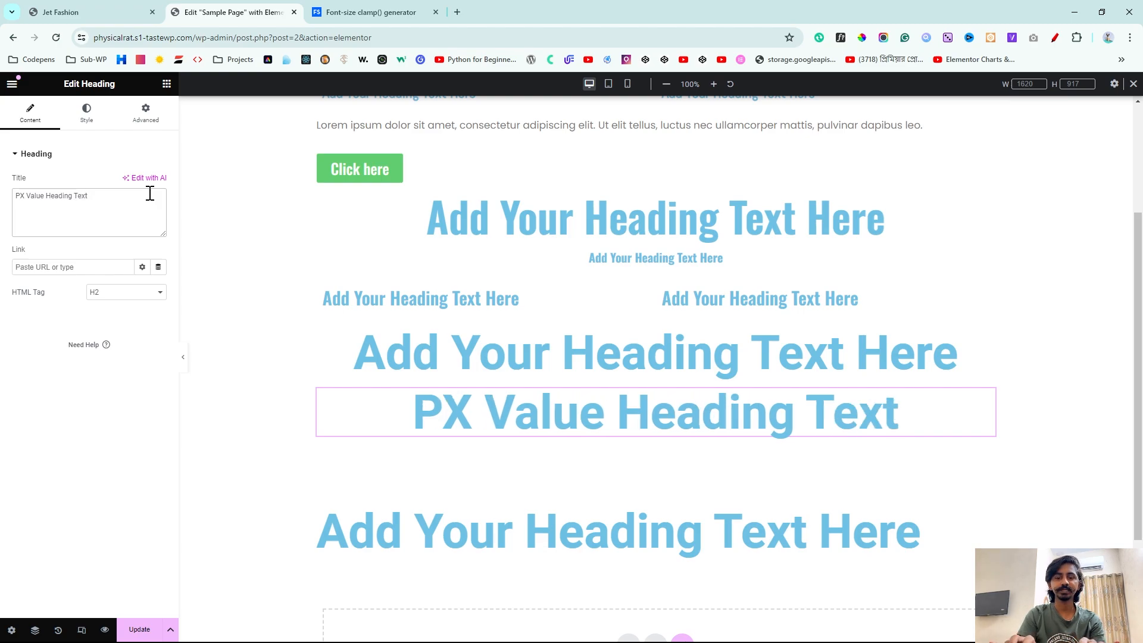
{"action": "type", "text": "Here"}
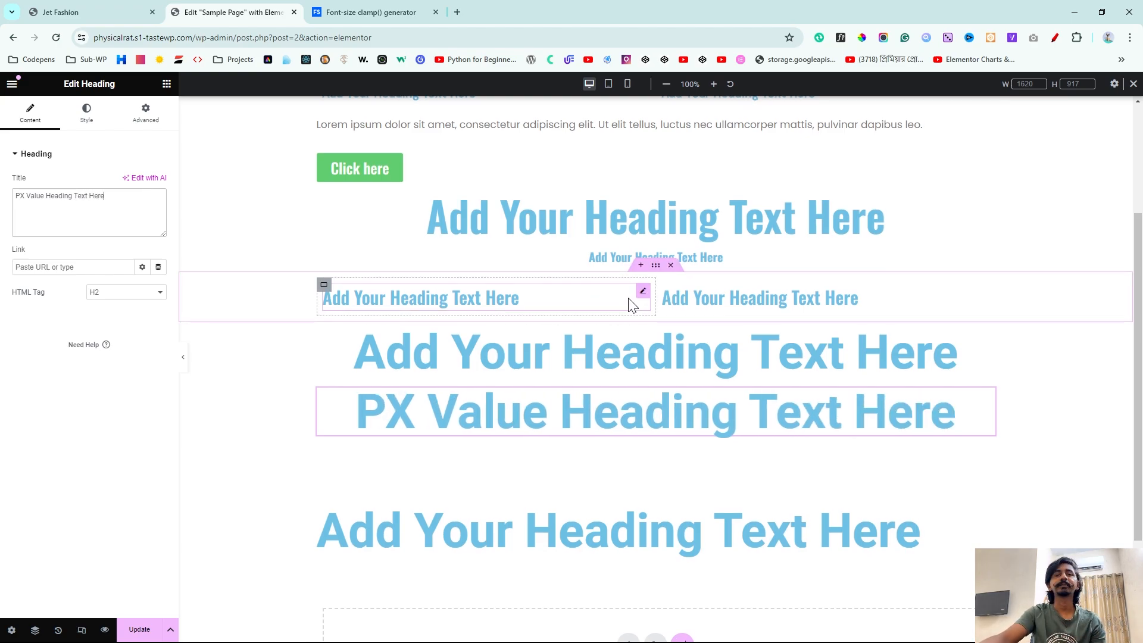
Step: Review the clamp() values in the Font-size Clamp Generator and the typography size of the PX Value heading
{"action": "scroll", "coordinate": [630, 299], "scroll_direction": "down", "scroll_amount": 1}
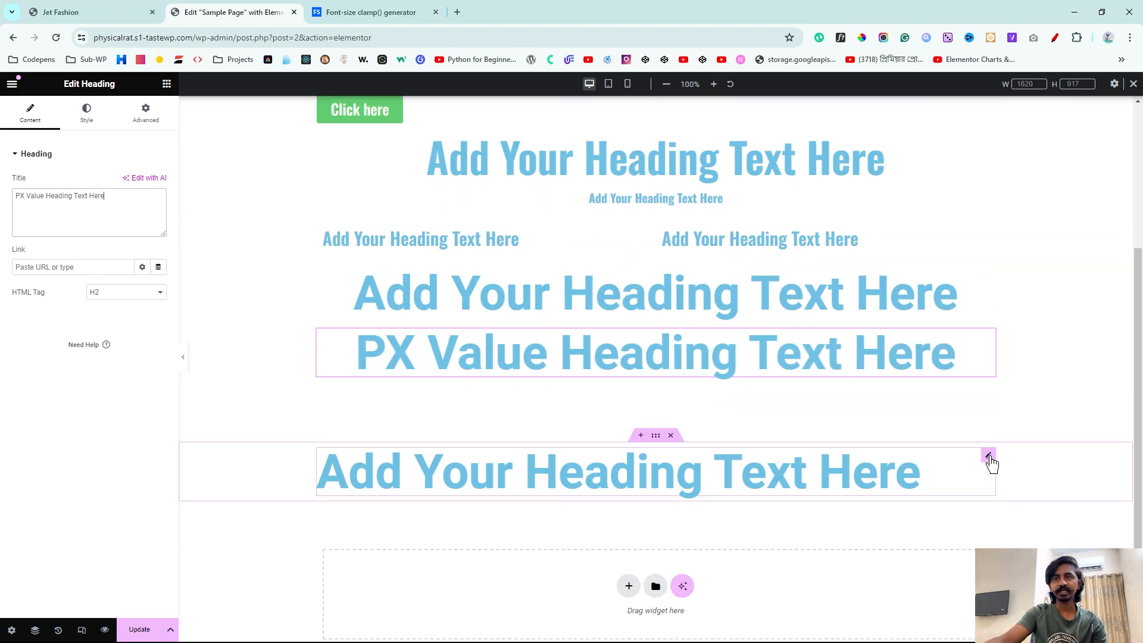
{"action": "left_click", "coordinate": [989, 457]}
{"action": "left_click", "coordinate": [371, 11]}
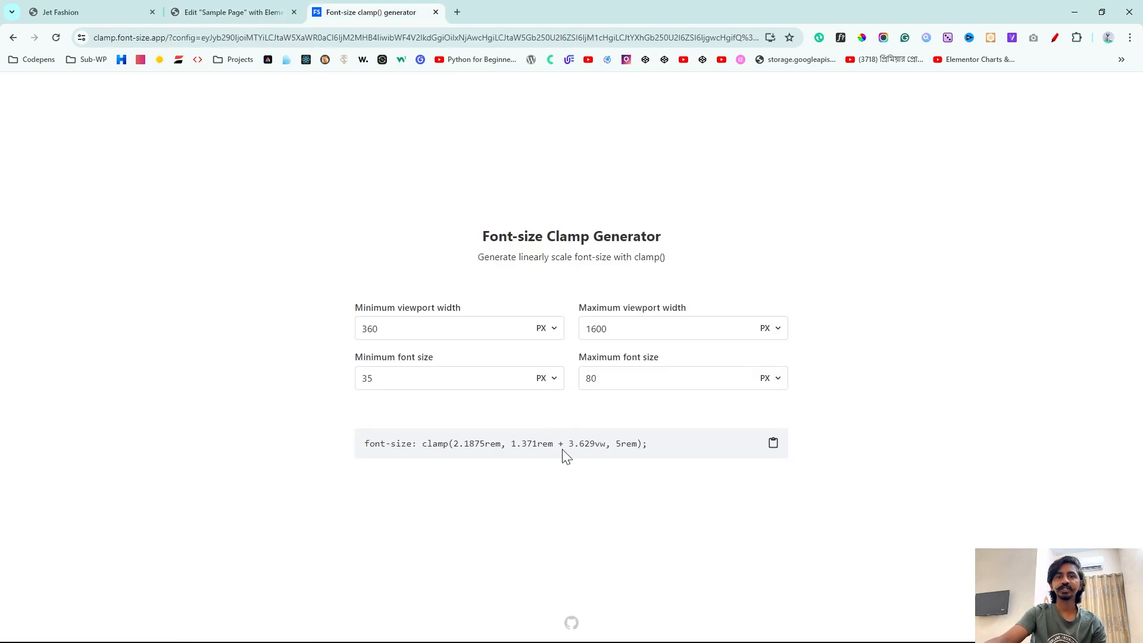
{"action": "left_click", "coordinate": [216, 12]}
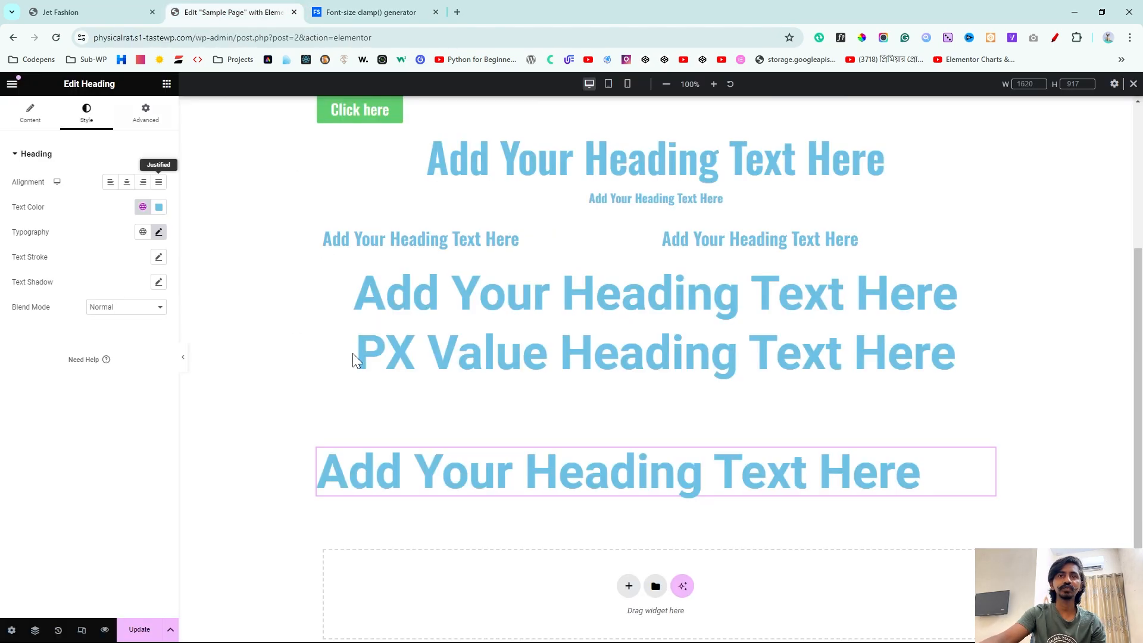
{"action": "left_click", "coordinate": [988, 337]}
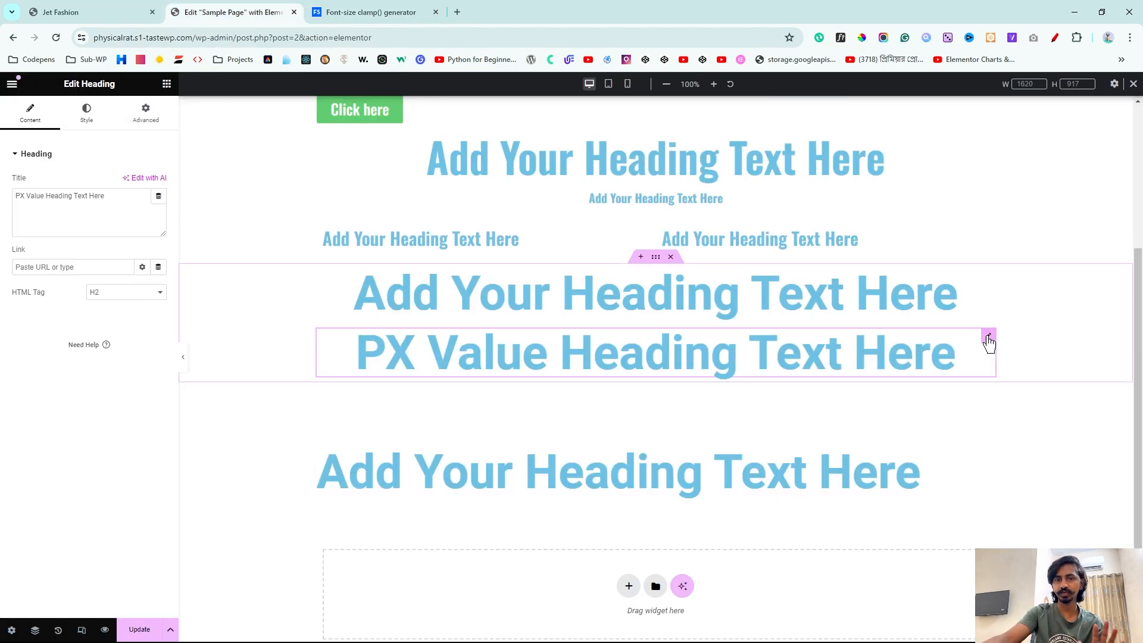
{"action": "left_click", "coordinate": [87, 112]}
{"action": "left_click", "coordinate": [157, 233]}
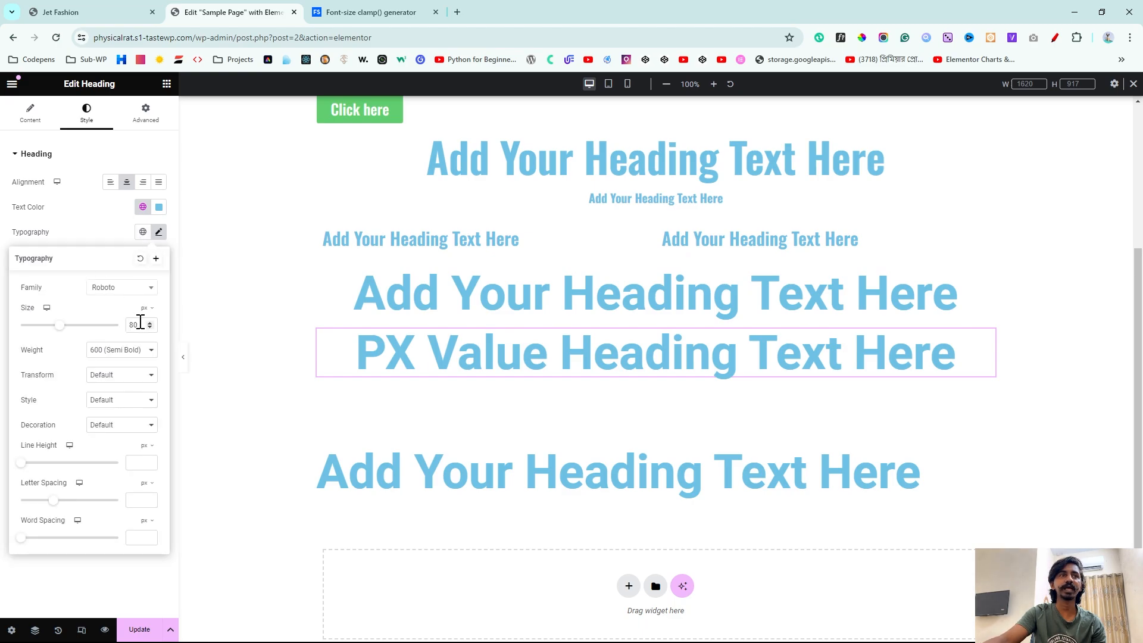
{"action": "left_click", "coordinate": [30, 112]}
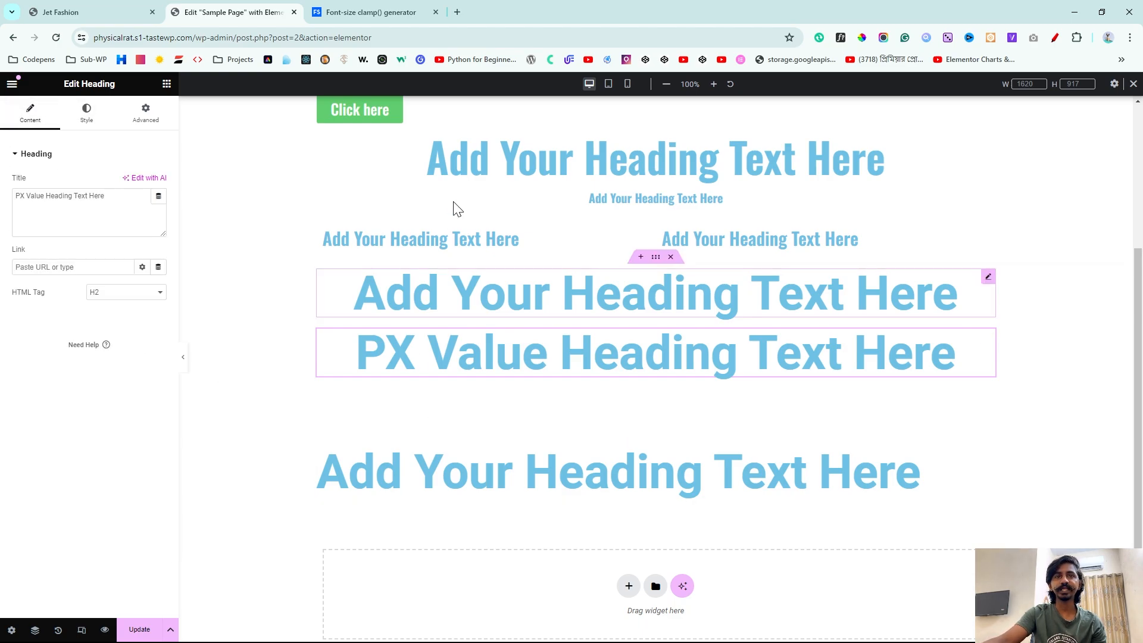
Step: Check the headings in the tablet preview and center-align the clamp-sized heading in the desktop view
{"action": "left_click", "coordinate": [609, 84]}
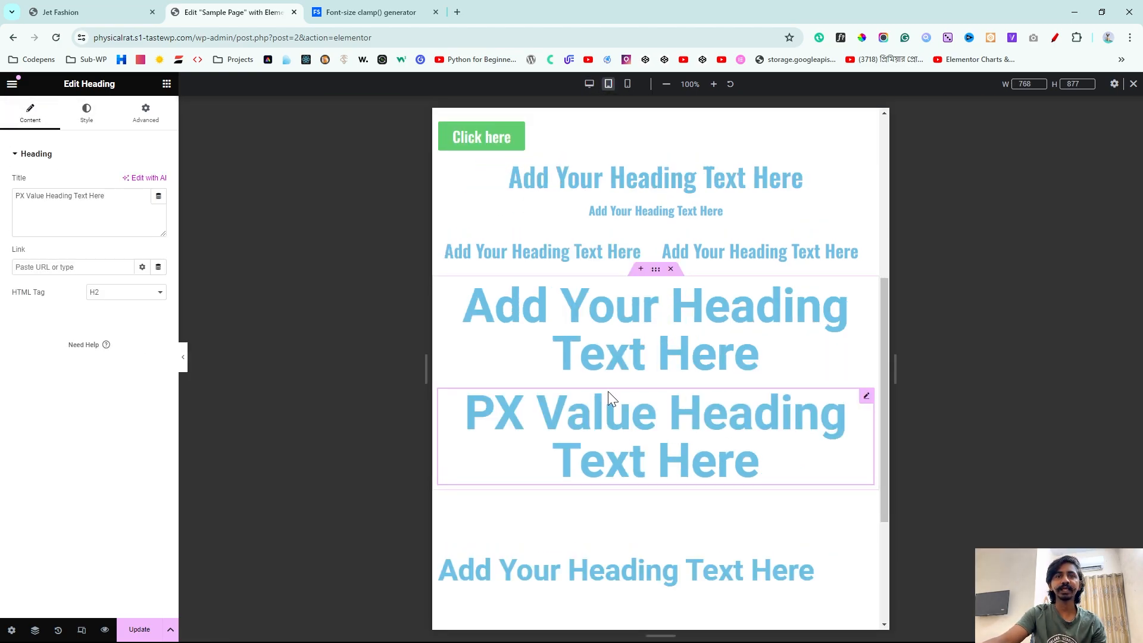
{"action": "scroll", "coordinate": [609, 391], "scroll_direction": "down", "scroll_amount": 1}
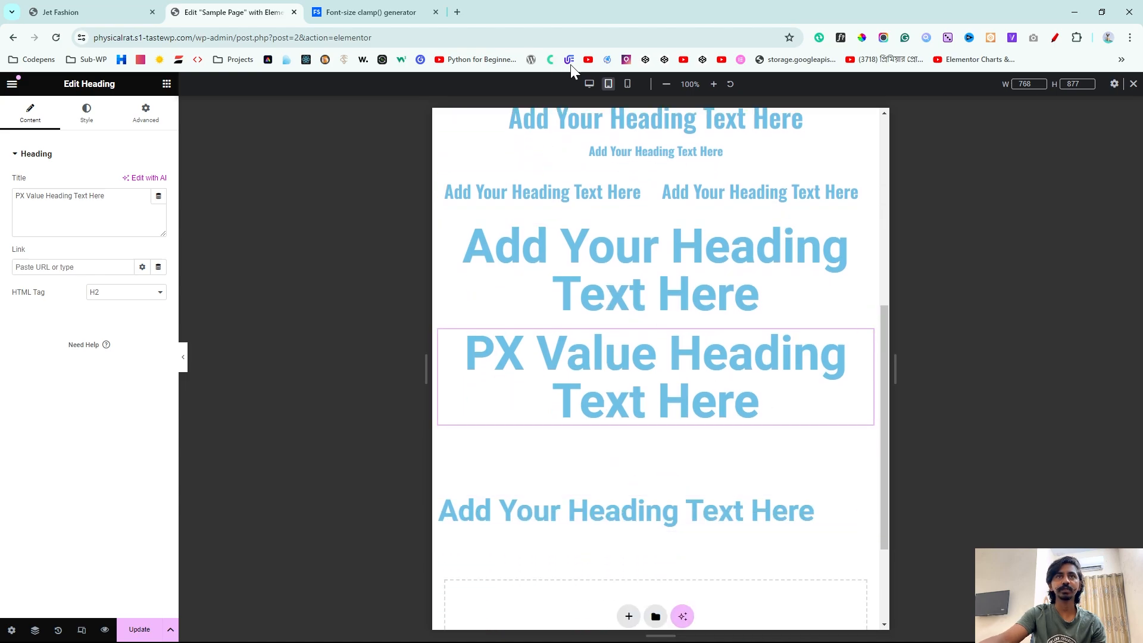
{"action": "left_click", "coordinate": [586, 88]}
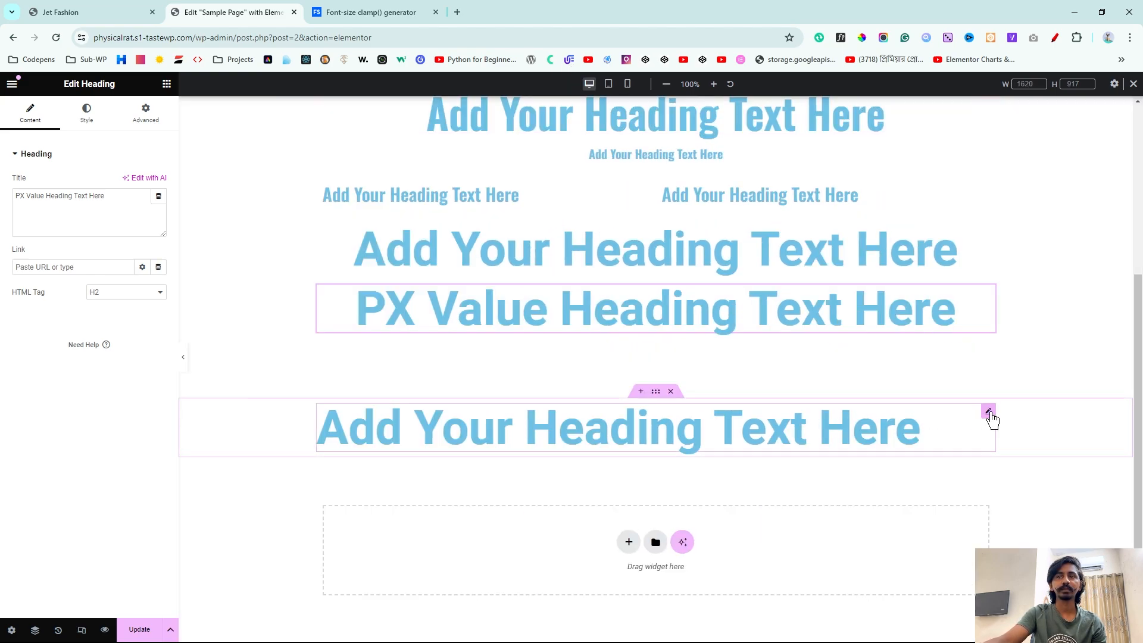
{"action": "left_click", "coordinate": [988, 412]}
{"action": "left_click", "coordinate": [127, 182]}
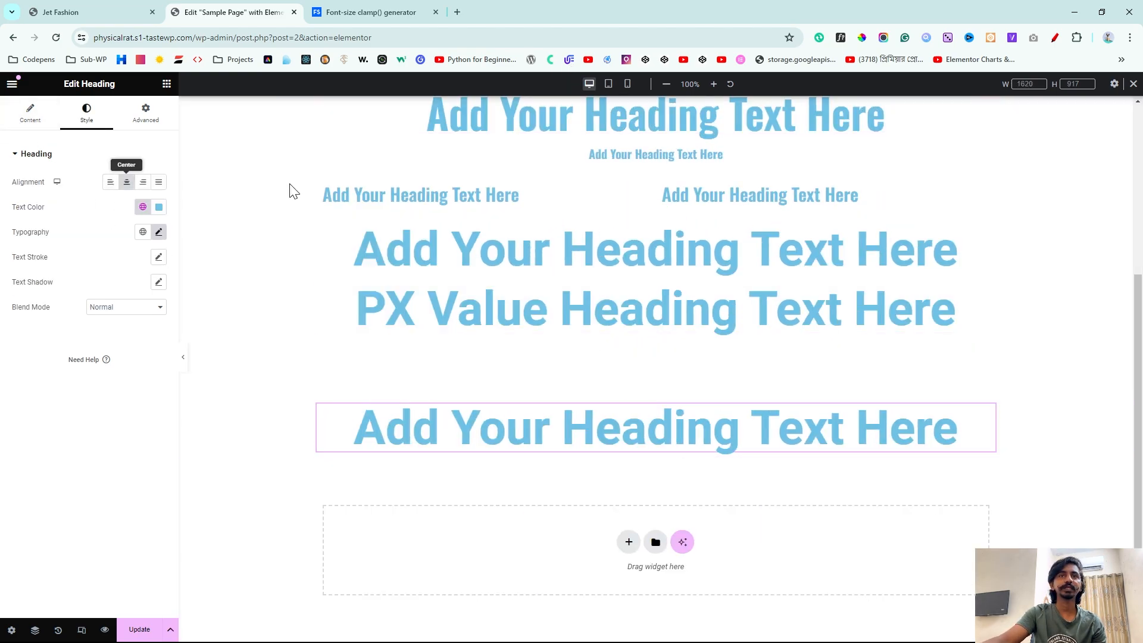
Step: Compare the px-sized and clamp-sized headings in the tablet and mobile previews
{"action": "left_click", "coordinate": [608, 85]}
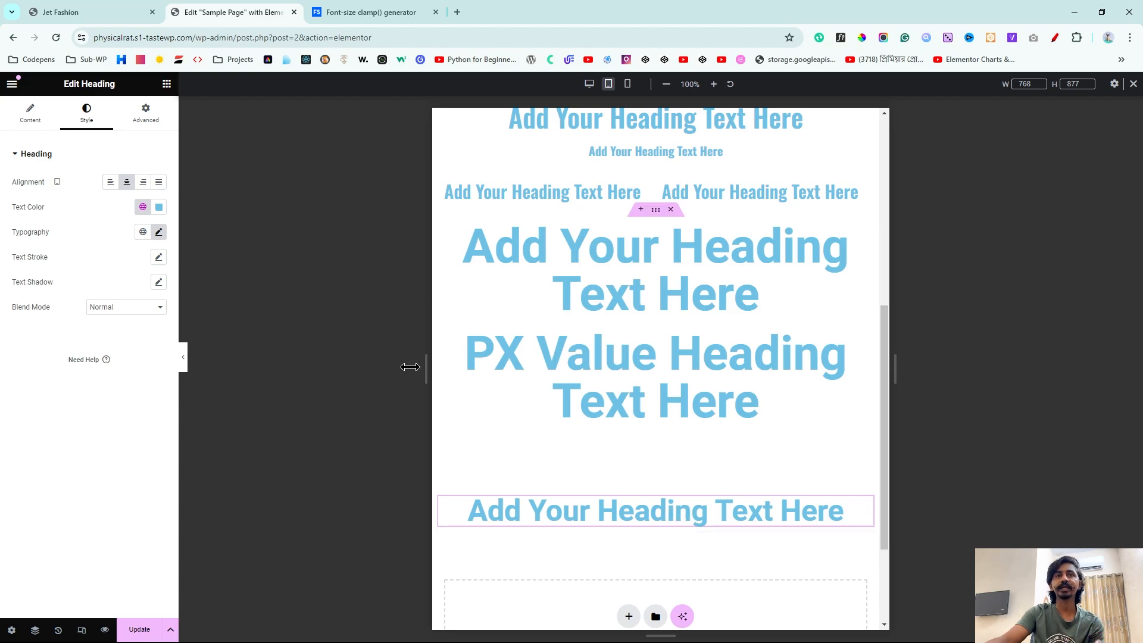
{"action": "left_click", "coordinate": [628, 84]}
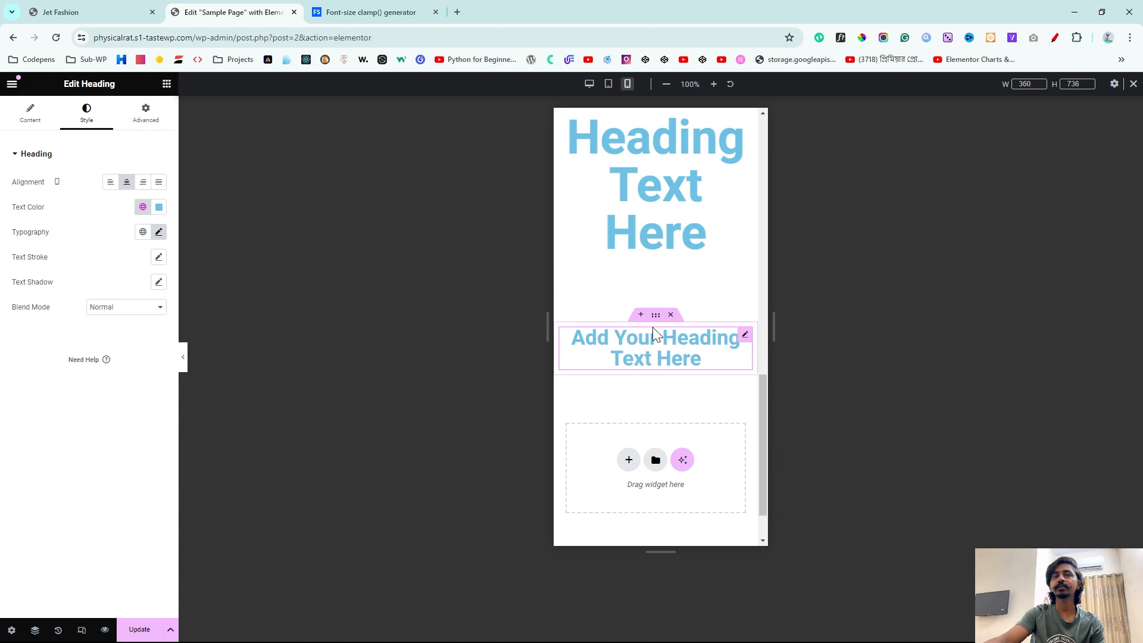
{"action": "scroll", "coordinate": [642, 347], "scroll_direction": "up", "scroll_amount": 2}
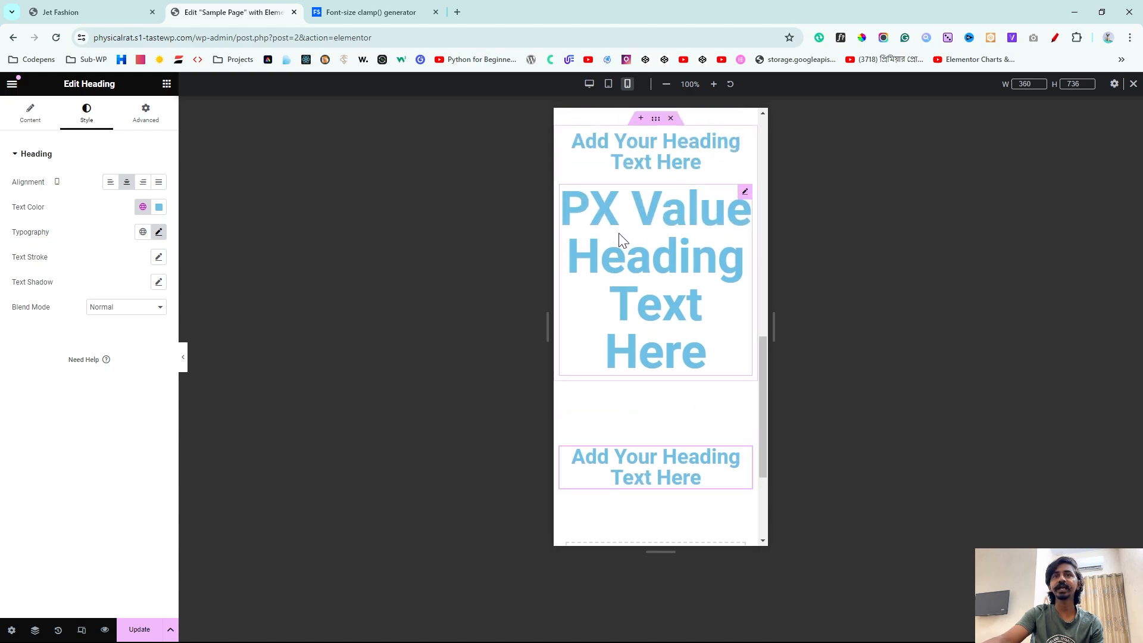
{"action": "scroll", "coordinate": [647, 286], "scroll_direction": "down", "scroll_amount": 1}
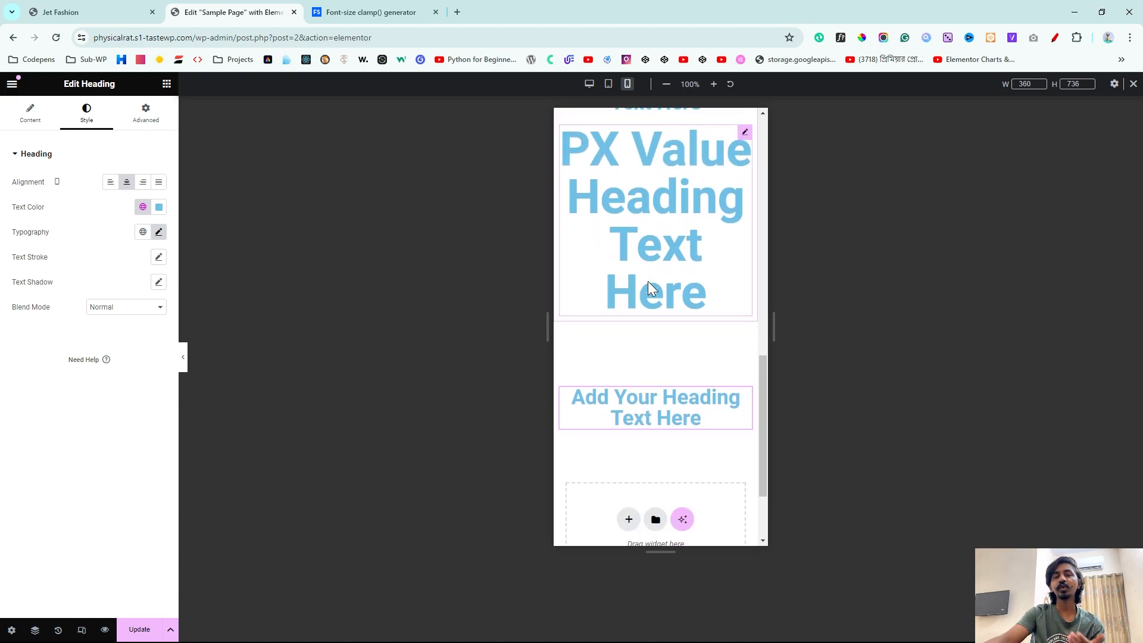
Step: Examine how the headings scale while widening the mobile preview to about 626 px and narrowing it to about 451 px
{"action": "left_click_drag", "start_coordinate": [772, 288], "coordinate": [888, 296]}
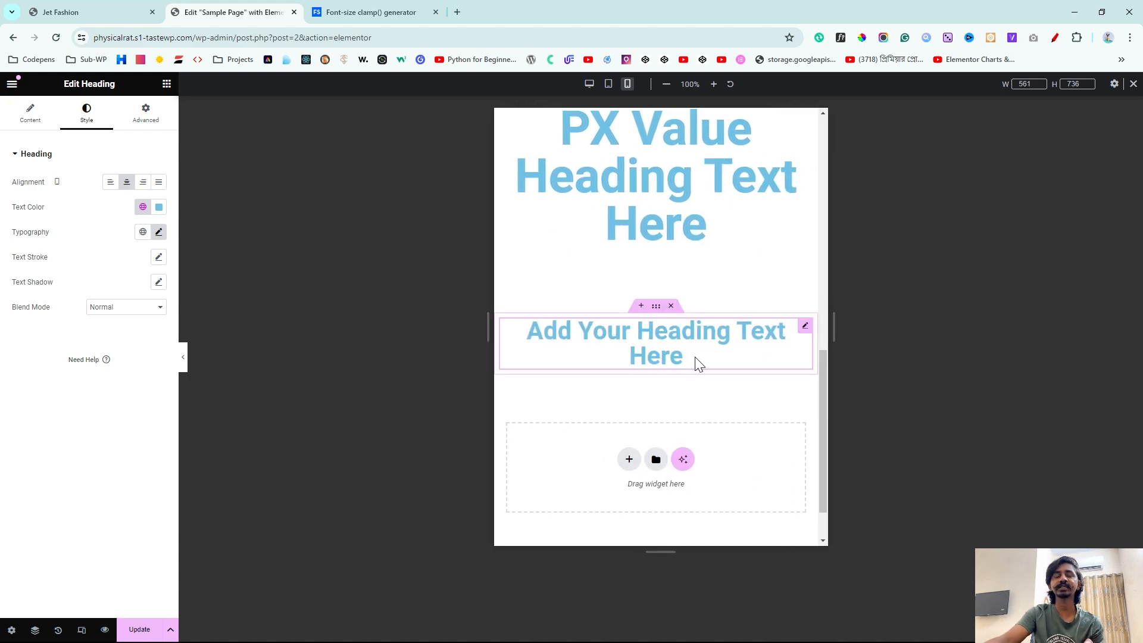
{"action": "left_click_drag", "start_coordinate": [842, 252], "coordinate": [957, 258]}
{"action": "scroll", "coordinate": [644, 245], "scroll_direction": "up", "scroll_amount": 3}
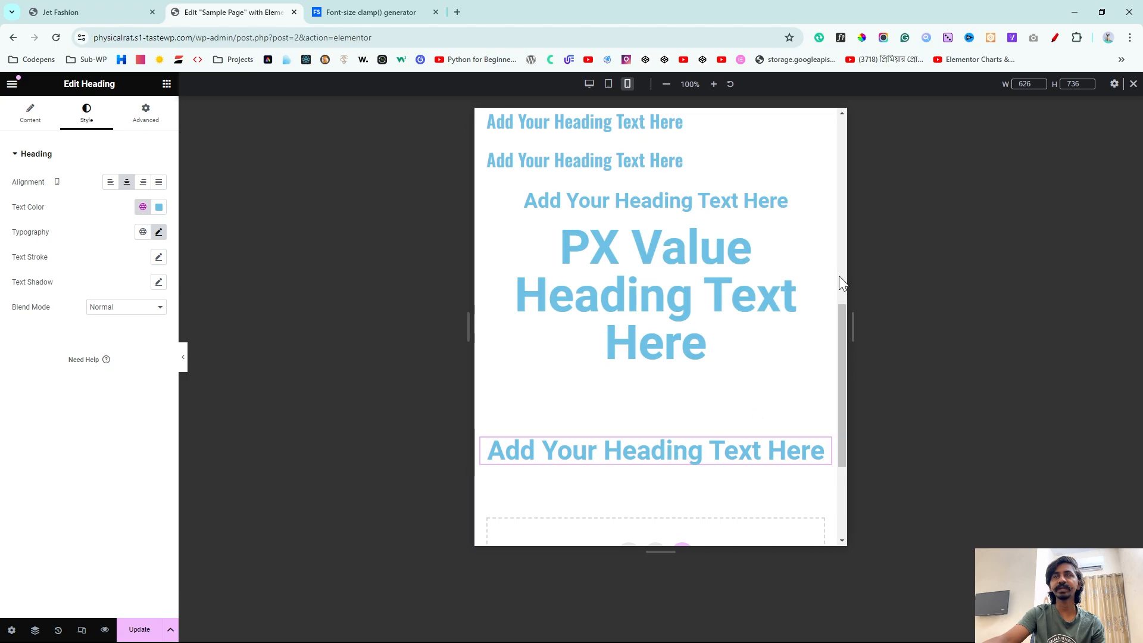
{"action": "left_click_drag", "start_coordinate": [904, 278], "coordinate": [766, 248]}
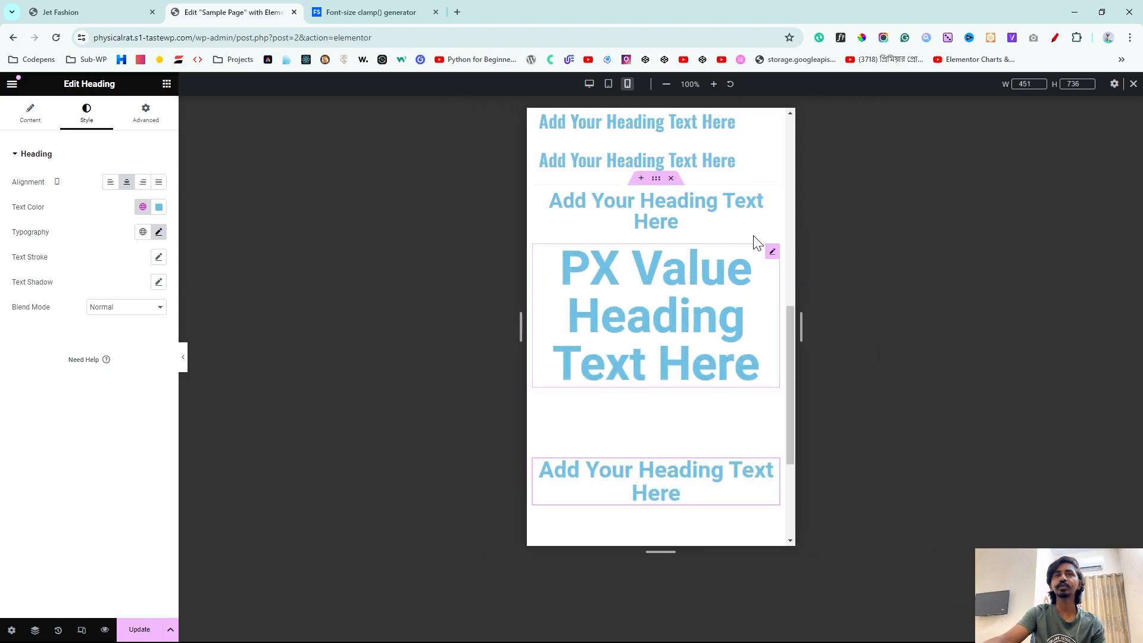
Step: Examine the heading sizes in the tablet preview widened to 1024 px, and return to the desktop view
{"action": "left_click", "coordinate": [607, 87]}
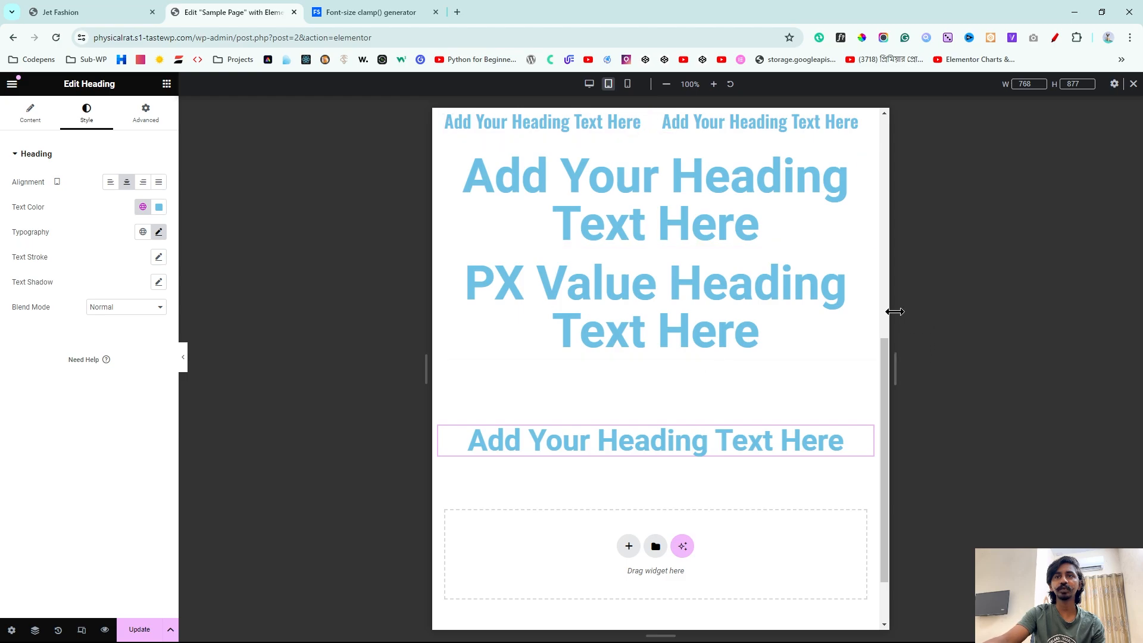
{"action": "left_click_drag", "start_coordinate": [983, 310], "coordinate": [855, 312]}
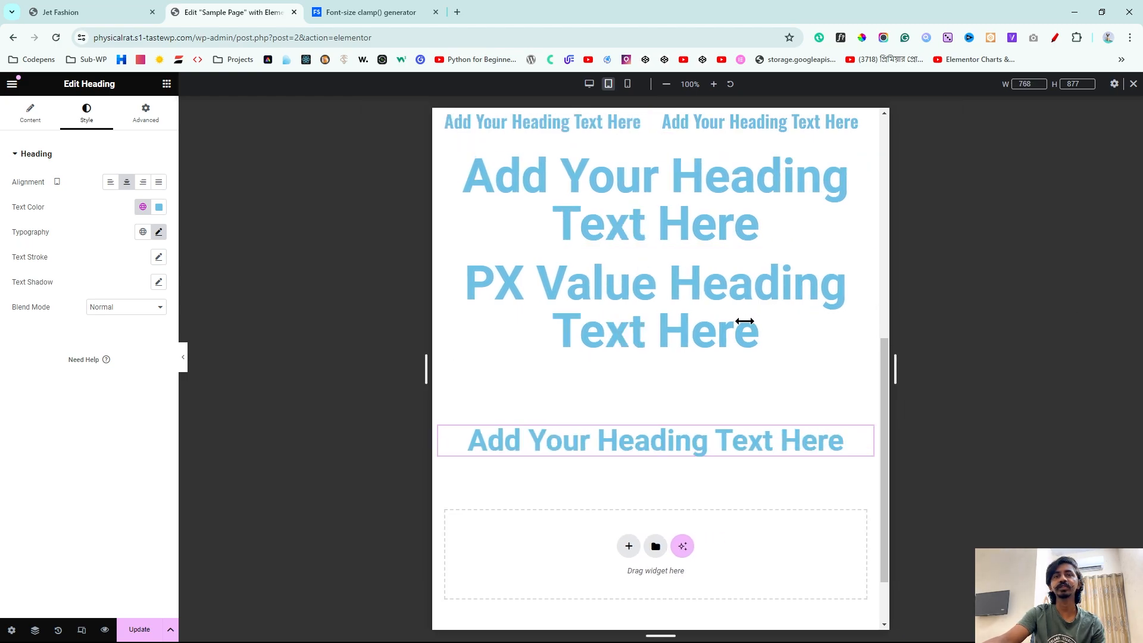
{"action": "left_click_drag", "start_coordinate": [950, 334], "coordinate": [1091, 339]}
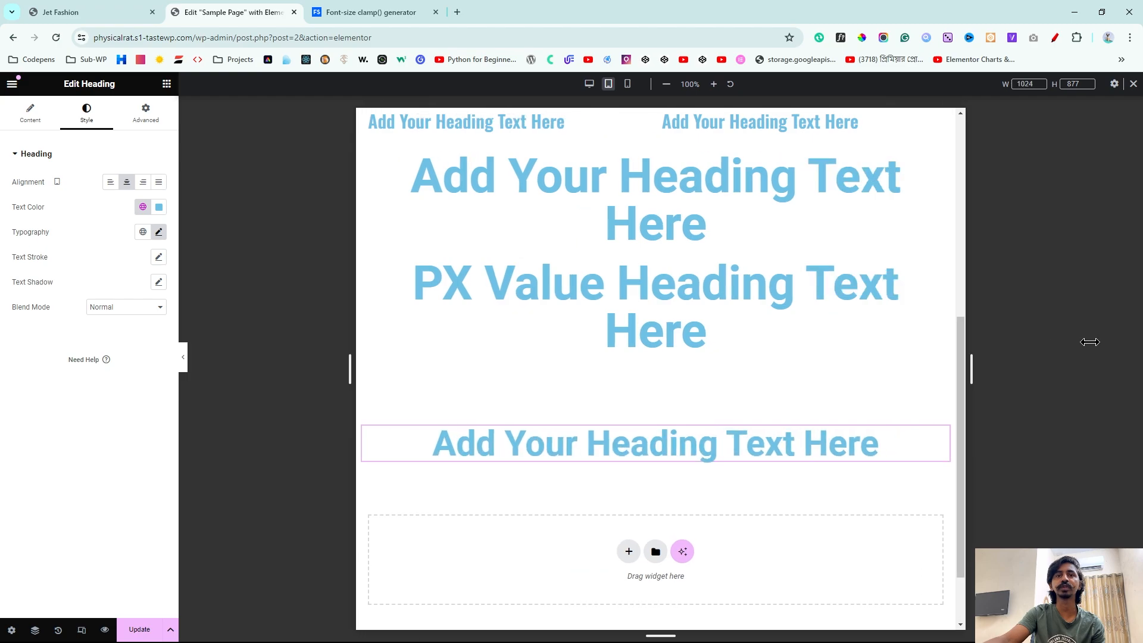
{"action": "left_click", "coordinate": [591, 85]}
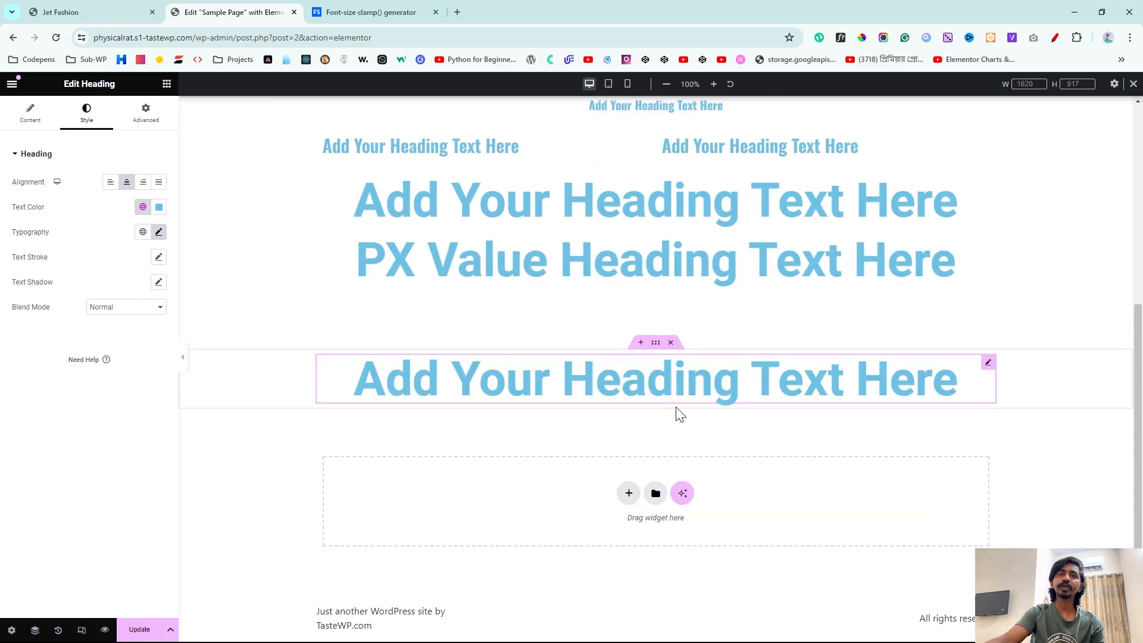
Step: Delete the container with the clamp-sized heading and the container with the two large px headings above it
{"action": "scroll", "coordinate": [679, 414], "scroll_direction": "up", "scroll_amount": 5}
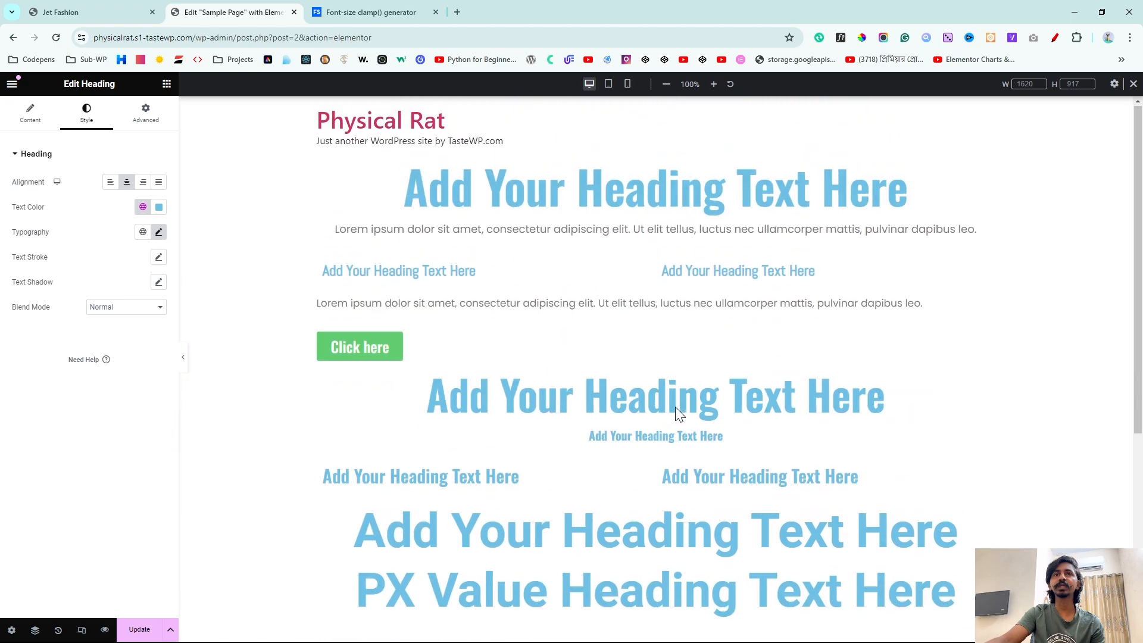
{"action": "scroll", "coordinate": [679, 414], "scroll_direction": "down", "scroll_amount": 5}
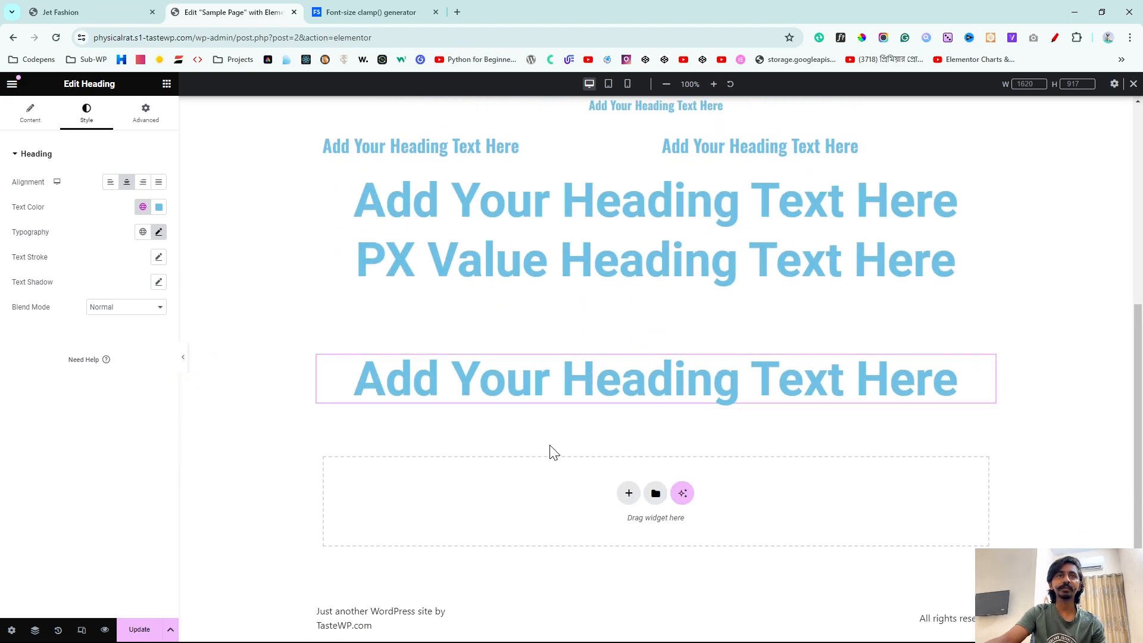
{"action": "scroll", "coordinate": [553, 452], "scroll_direction": "up", "scroll_amount": 5}
{"action": "scroll", "coordinate": [549, 449], "scroll_direction": "down", "scroll_amount": 1}
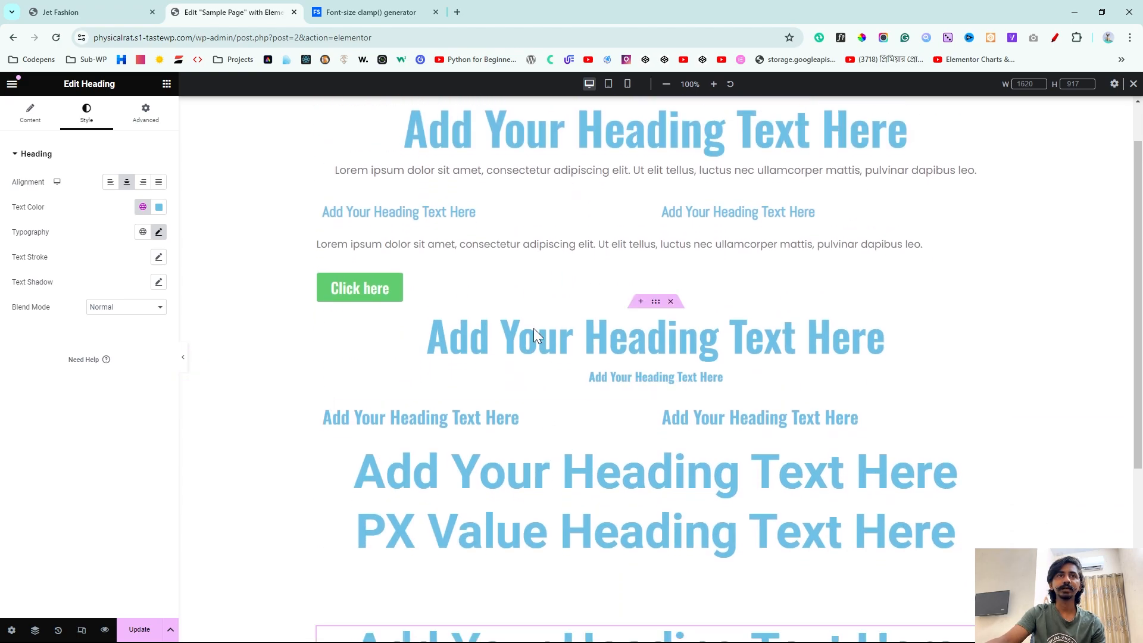
{"action": "scroll", "coordinate": [459, 267], "scroll_direction": "down", "scroll_amount": 3}
{"action": "scroll", "coordinate": [484, 259], "scroll_direction": "down", "scroll_amount": 2}
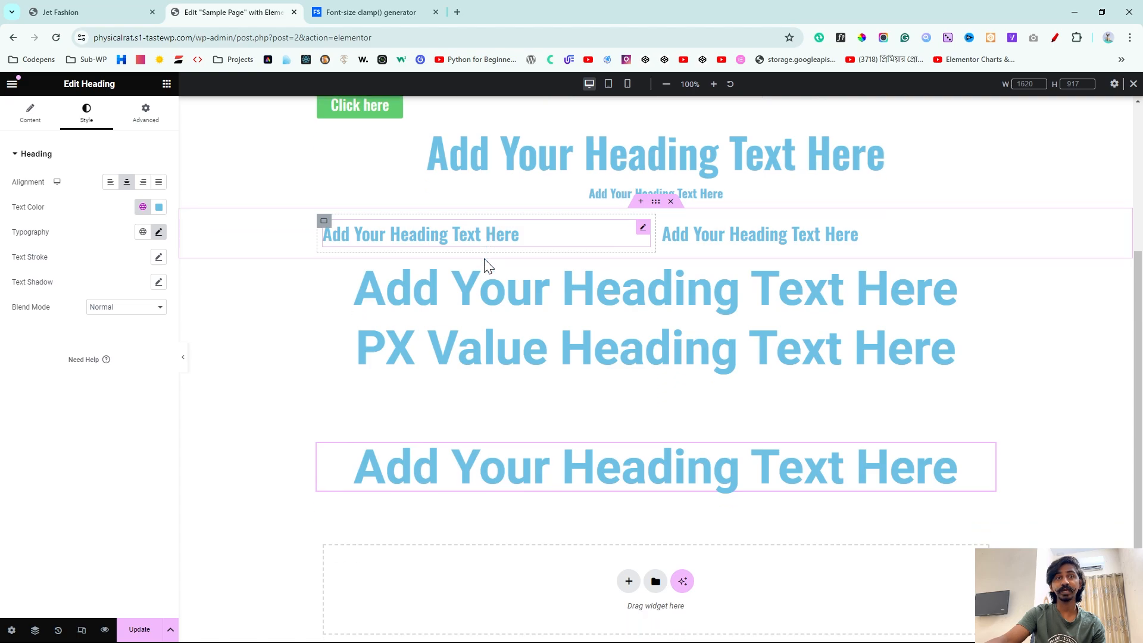
{"action": "scroll", "coordinate": [484, 259], "scroll_direction": "up", "scroll_amount": 2}
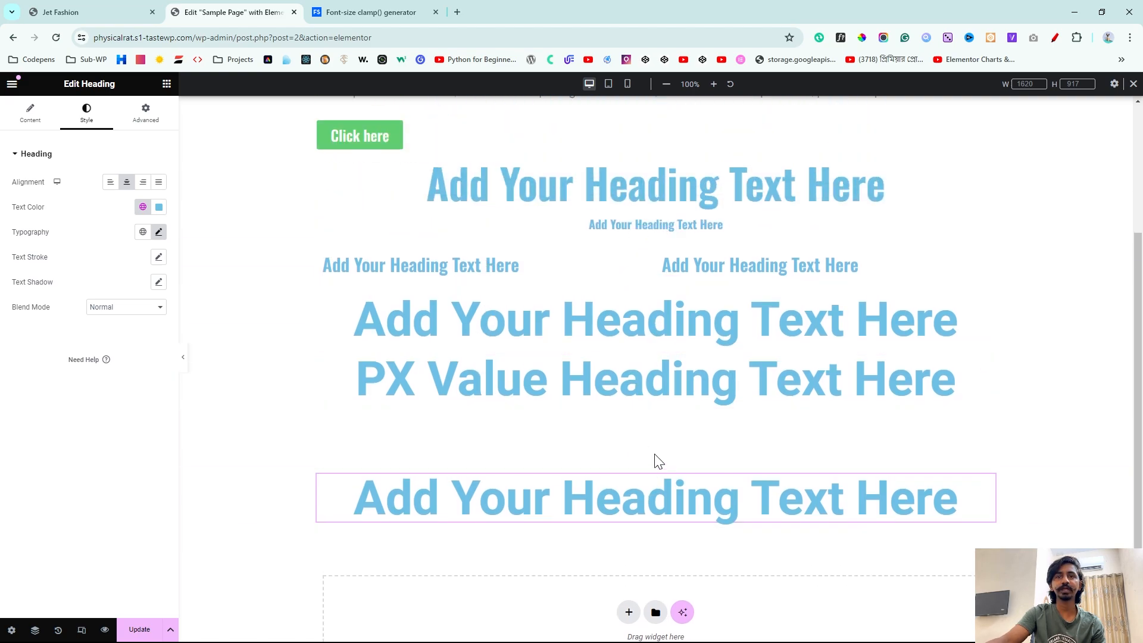
{"action": "left_click", "coordinate": [670, 461]}
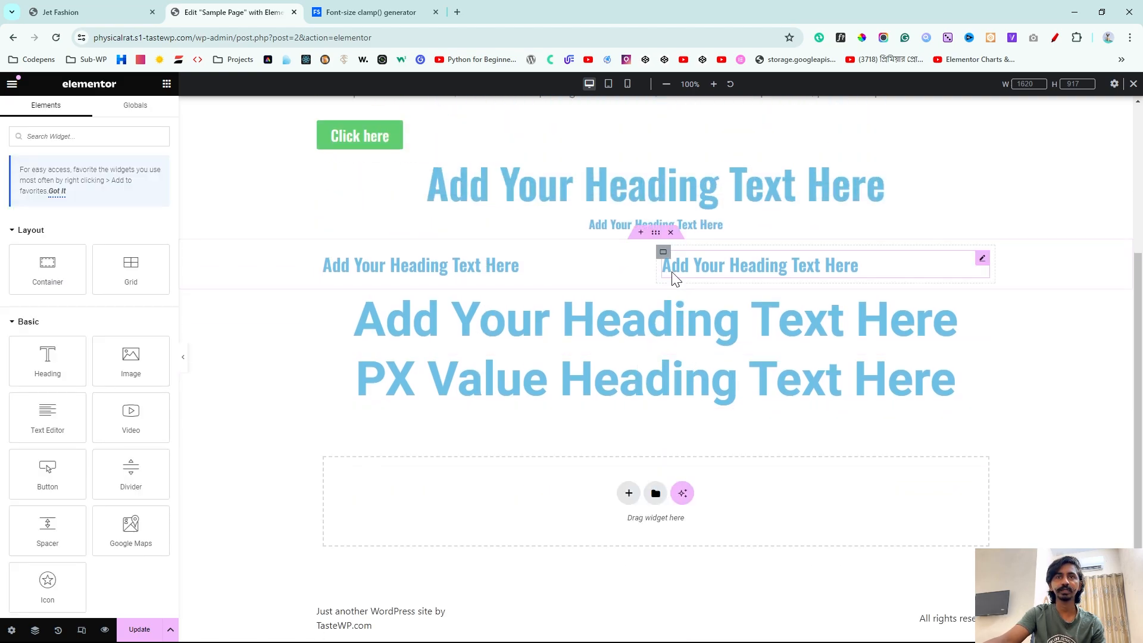
{"action": "left_click", "coordinate": [671, 284]}
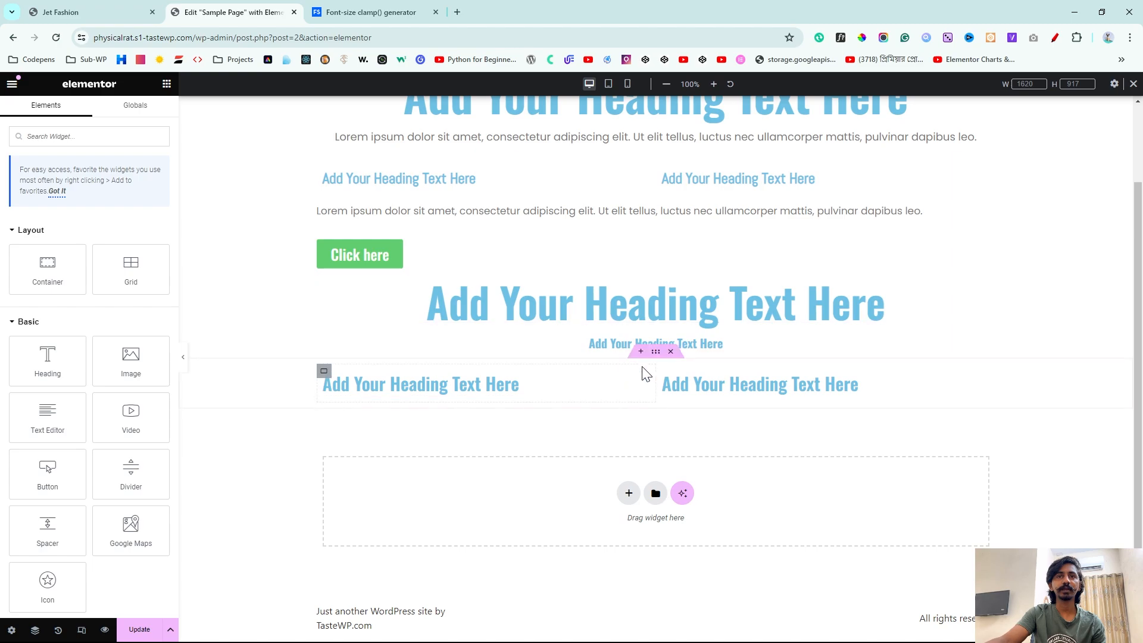
Step: Review the "Embrace the Sun in Style" heading on the Jet Fashion site and open the typography settings of the two-column row's left heading
{"action": "scroll", "coordinate": [645, 374], "scroll_direction": "up", "scroll_amount": 2}
{"action": "scroll", "coordinate": [622, 434], "scroll_direction": "down", "scroll_amount": 1}
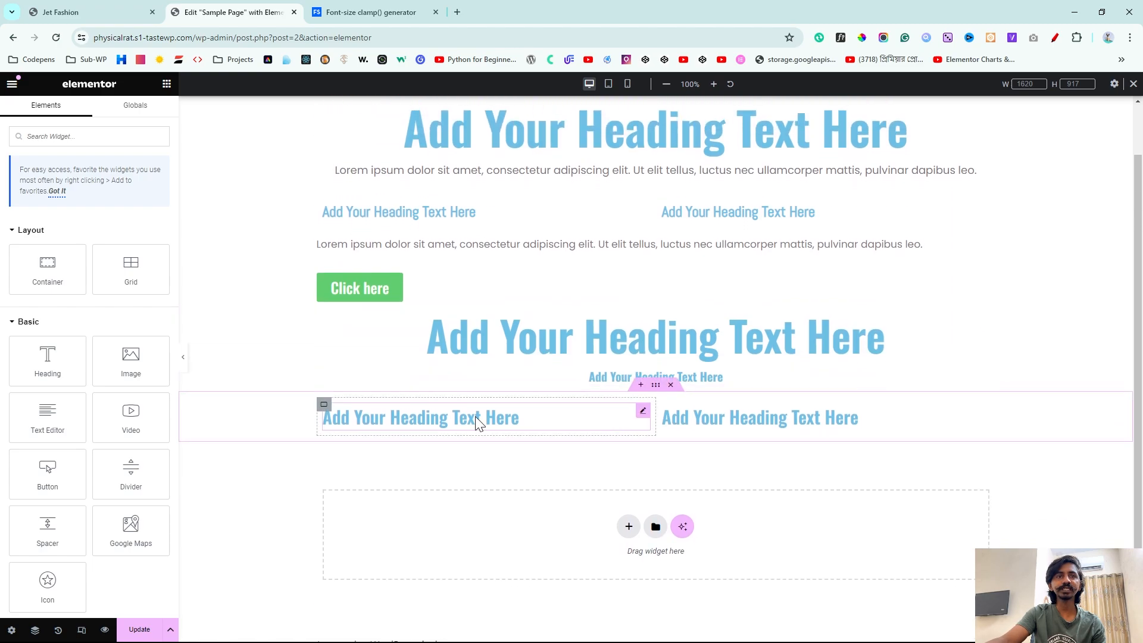
{"action": "left_click", "coordinate": [643, 412]}
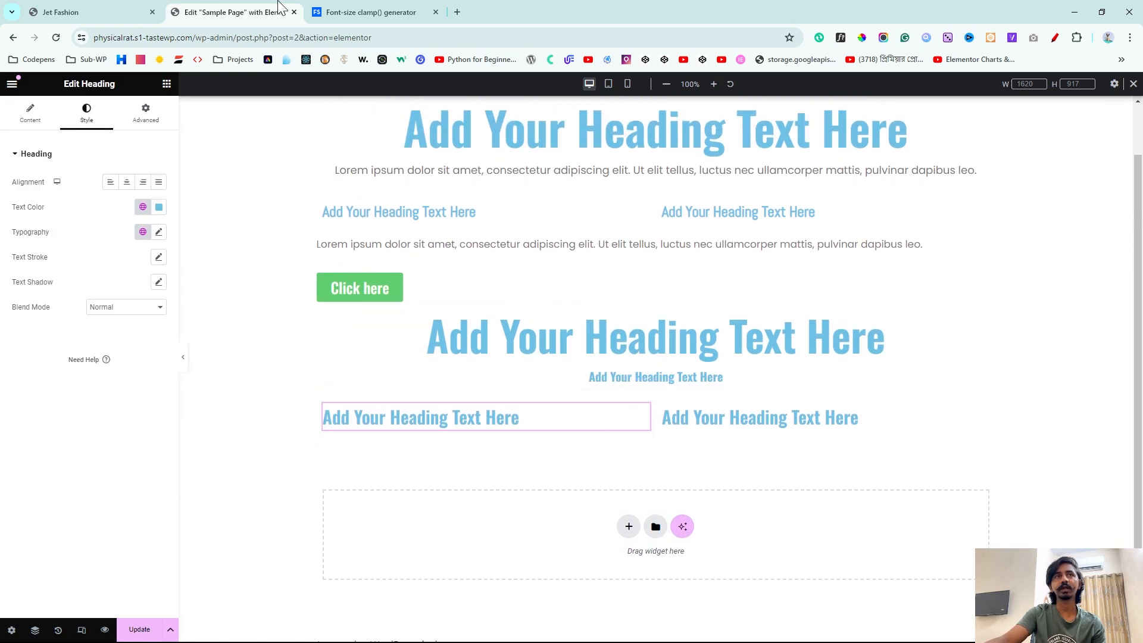
{"action": "key", "text": "ctrl+Tab"}
{"action": "left_click", "coordinate": [229, 12]}
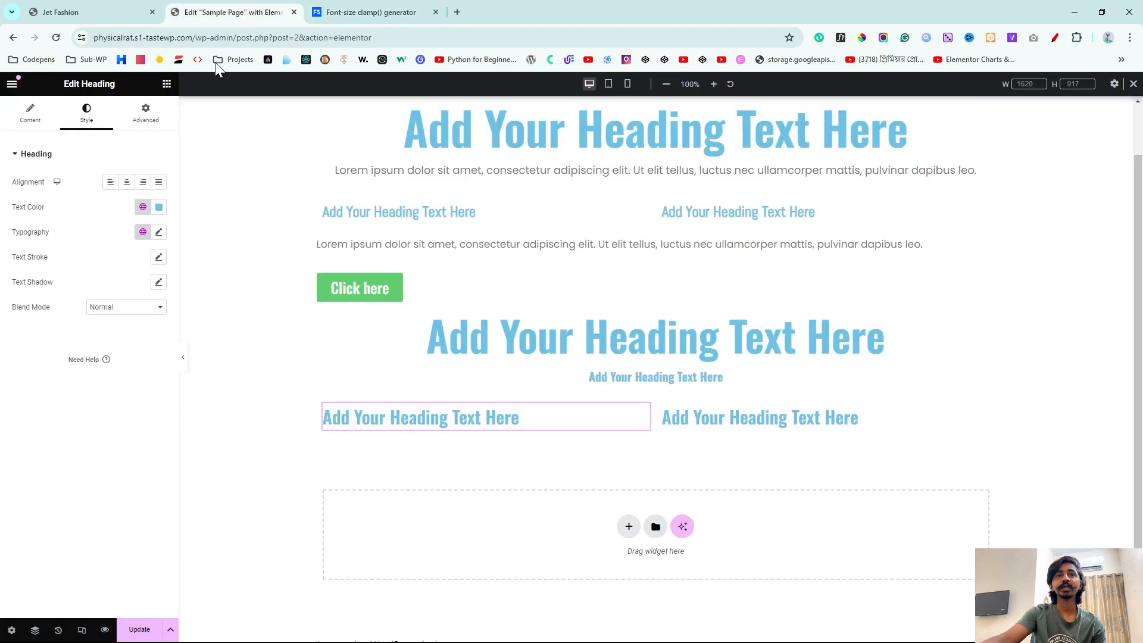
{"action": "left_click", "coordinate": [90, 12]}
{"action": "scroll", "coordinate": [197, 297], "scroll_direction": "up", "scroll_amount": 10}
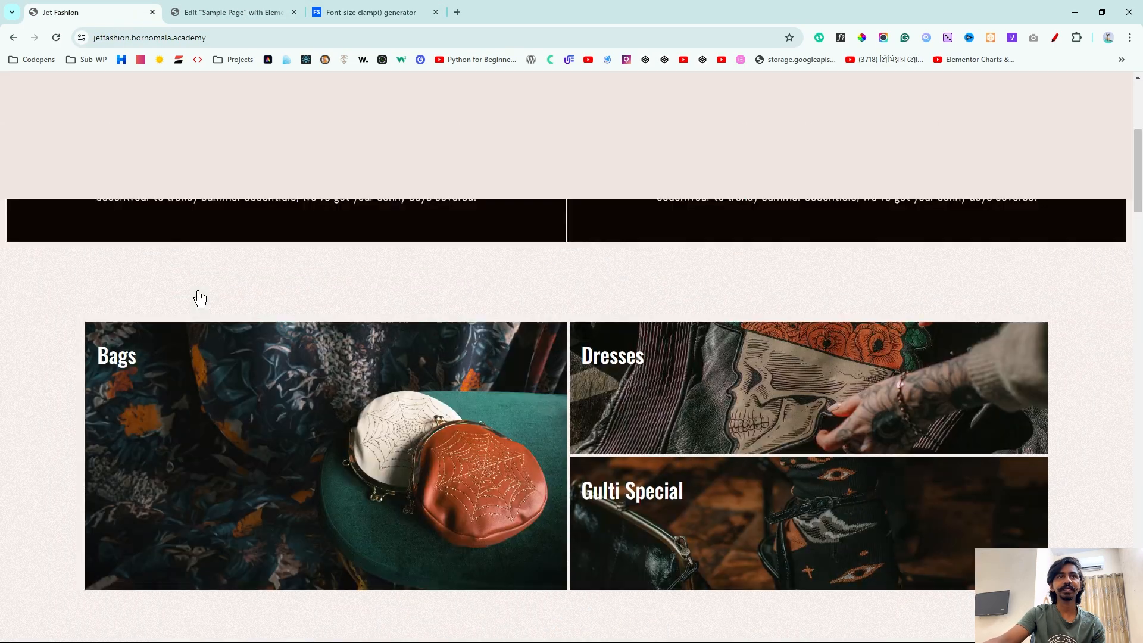
{"action": "left_click_drag", "start_coordinate": [152, 458], "coordinate": [410, 445]}
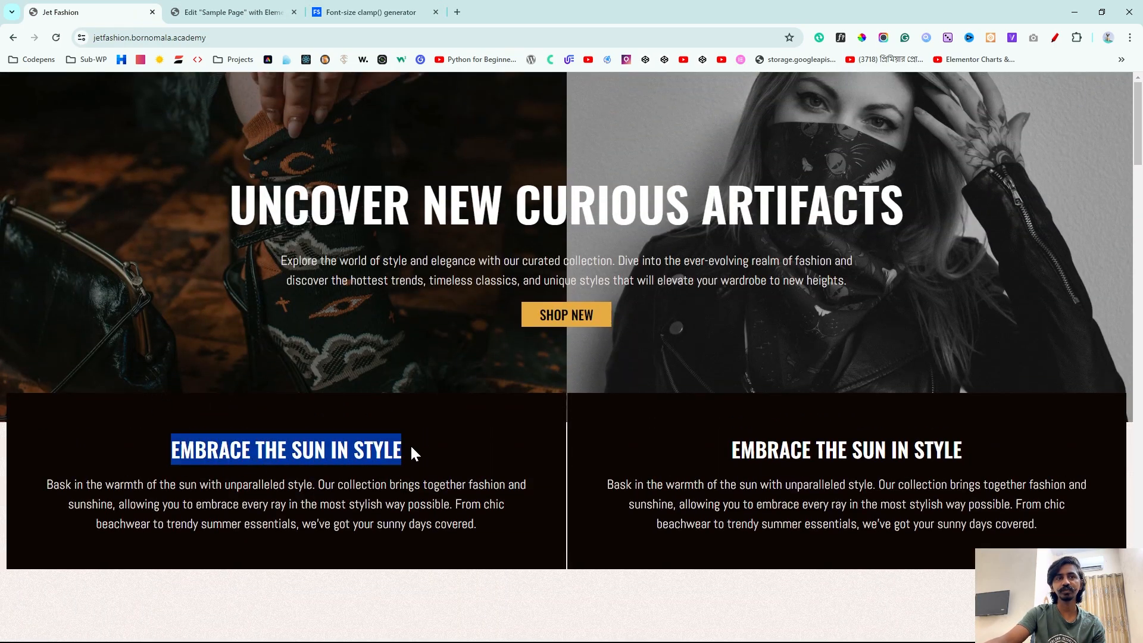
{"action": "left_click", "coordinate": [451, 442]}
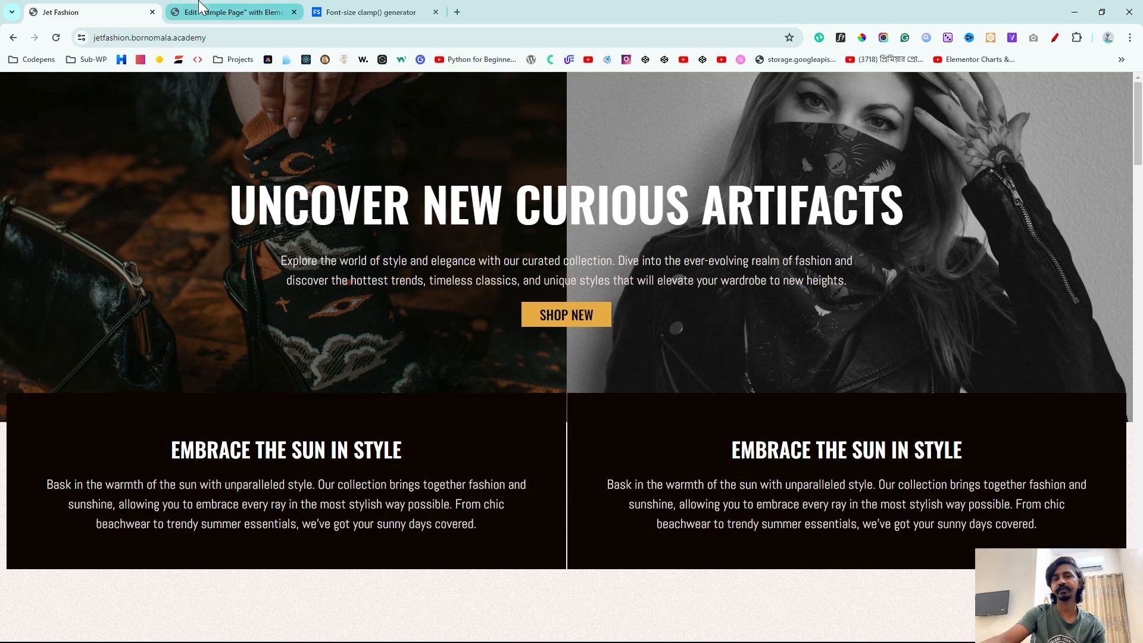
{"action": "left_click", "coordinate": [201, 7]}
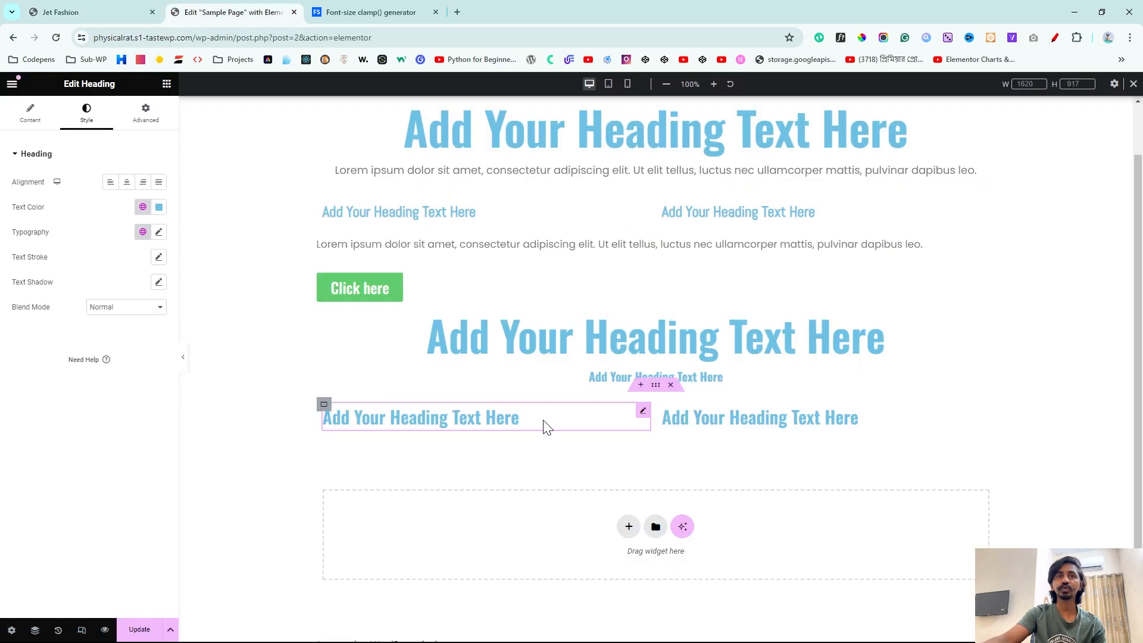
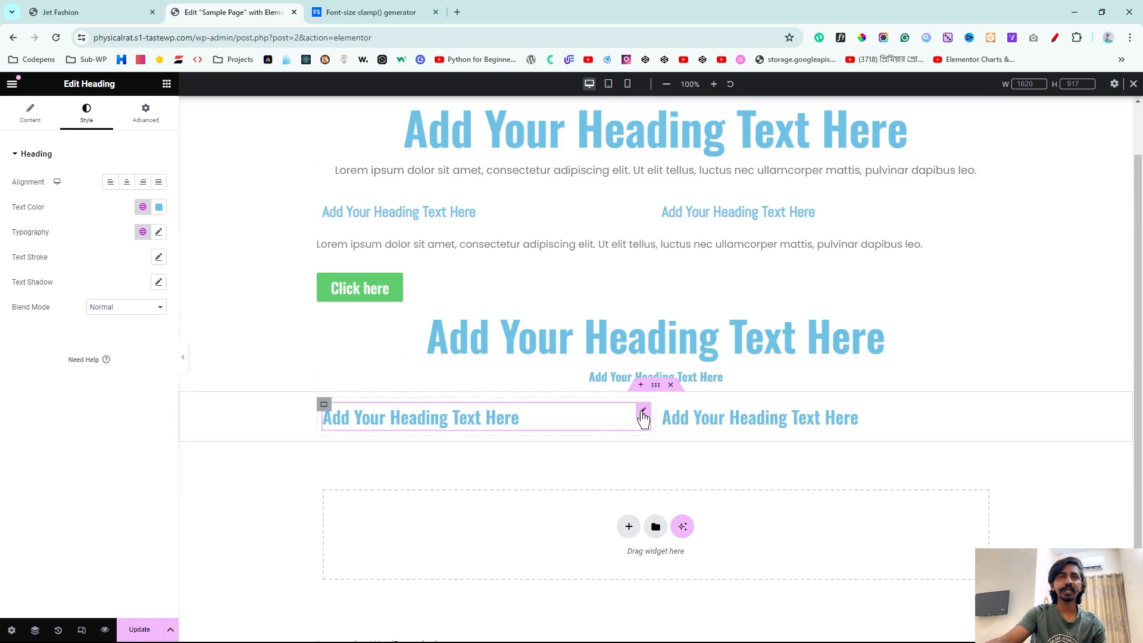
{"action": "left_click", "coordinate": [158, 231]}
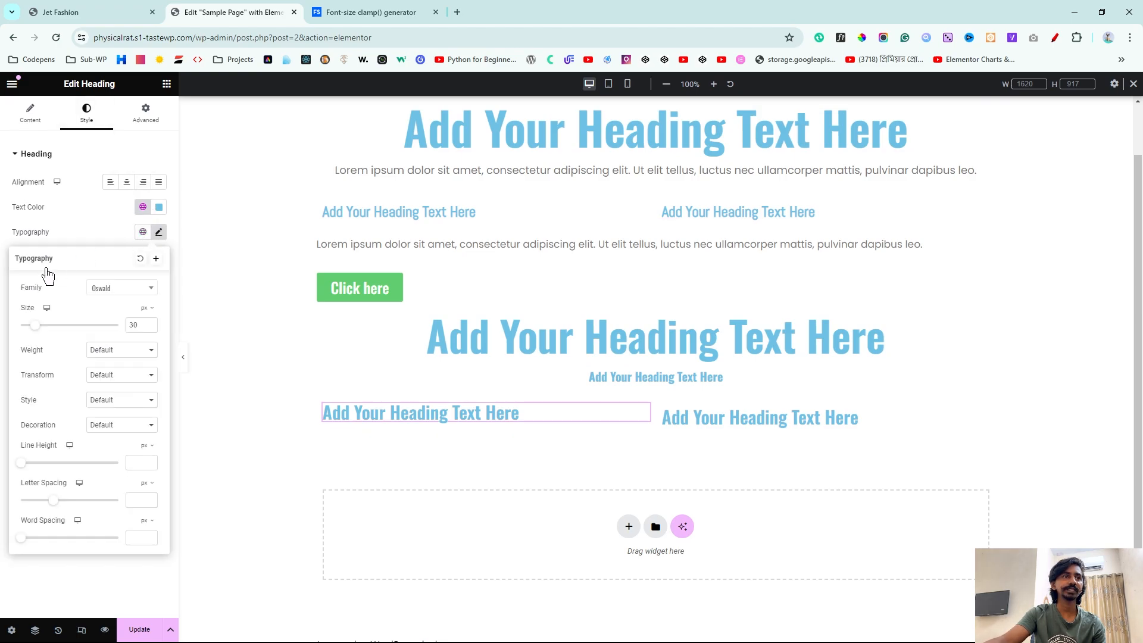
Step: Add a container with two equal columns below the heading row and set its top margin to 100 px
{"action": "left_click", "coordinate": [627, 528]}
{"action": "left_click", "coordinate": [627, 511]}
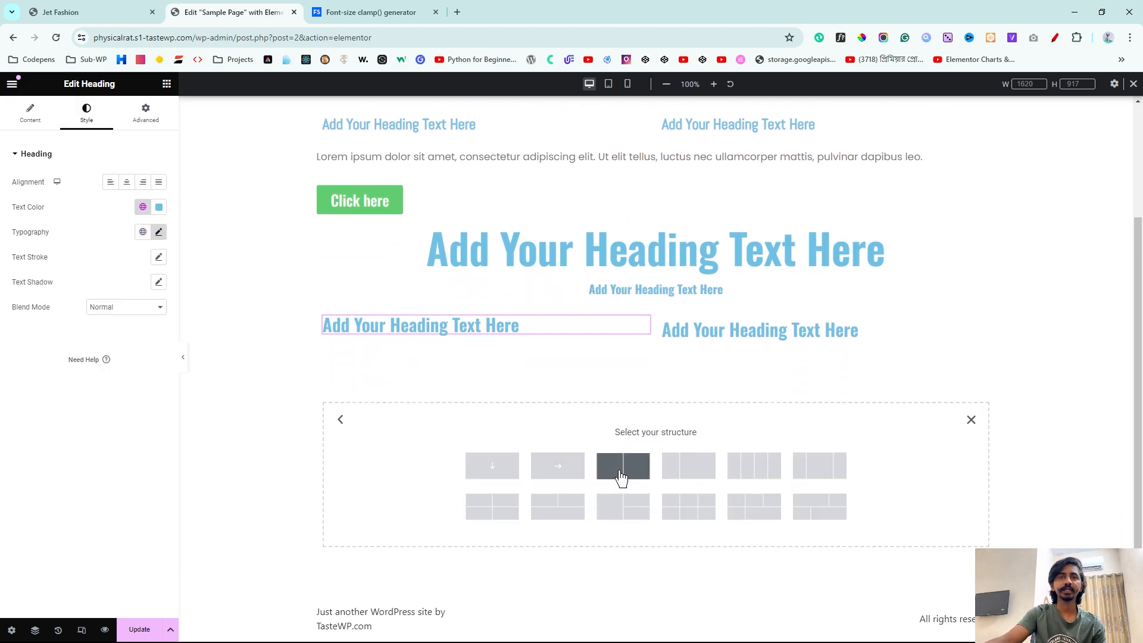
{"action": "left_click", "coordinate": [620, 474]}
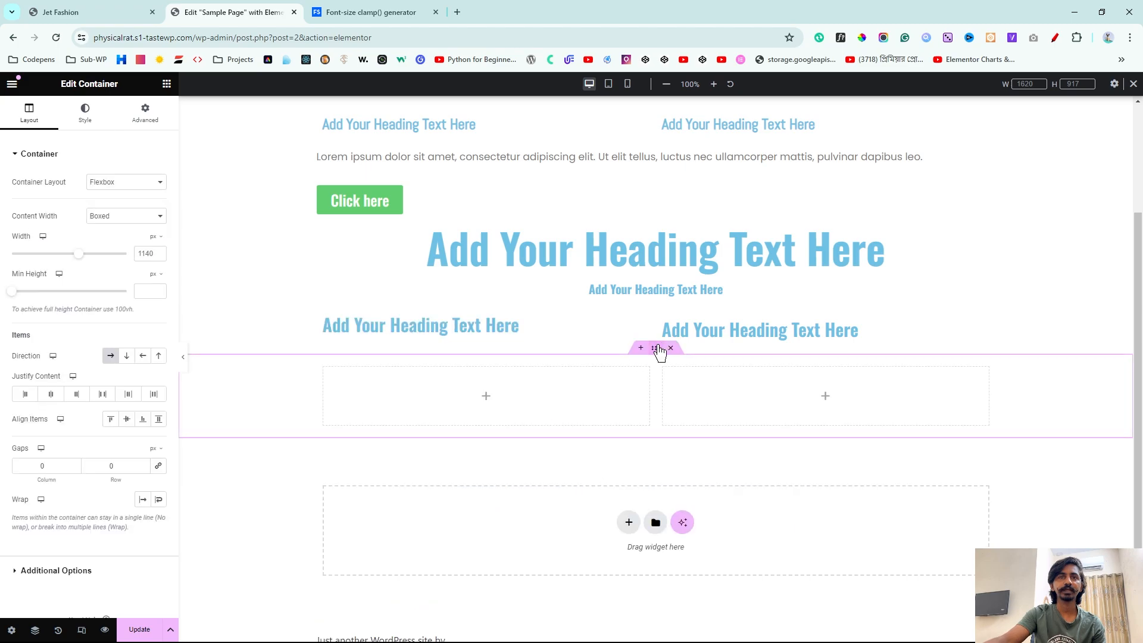
{"action": "left_click", "coordinate": [149, 108]}
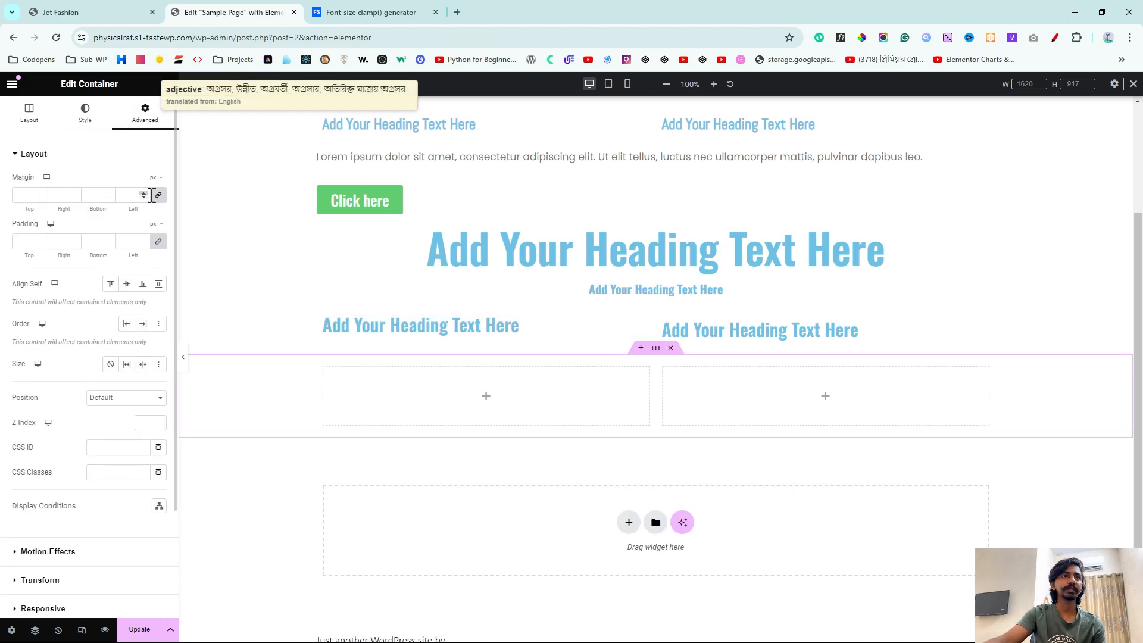
{"action": "left_click", "coordinate": [22, 195]}
{"action": "type", "text": "100"}
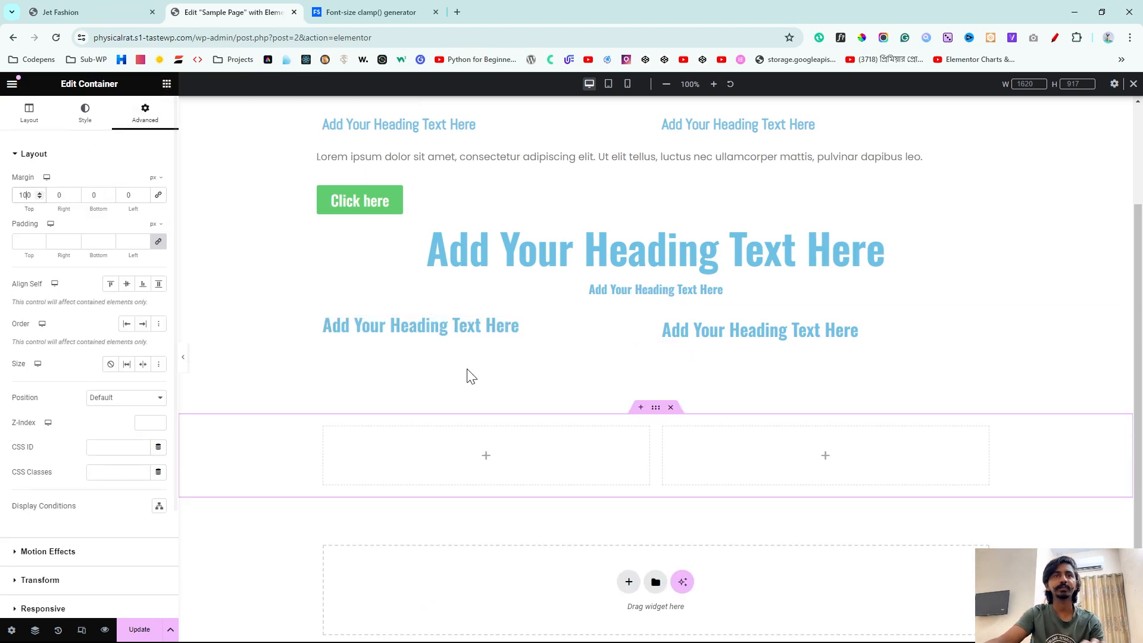
Step: Add a Heading widget to the left column of the new container
{"action": "scroll", "coordinate": [467, 375], "scroll_direction": "down", "scroll_amount": 1}
{"action": "left_click", "coordinate": [165, 84]}
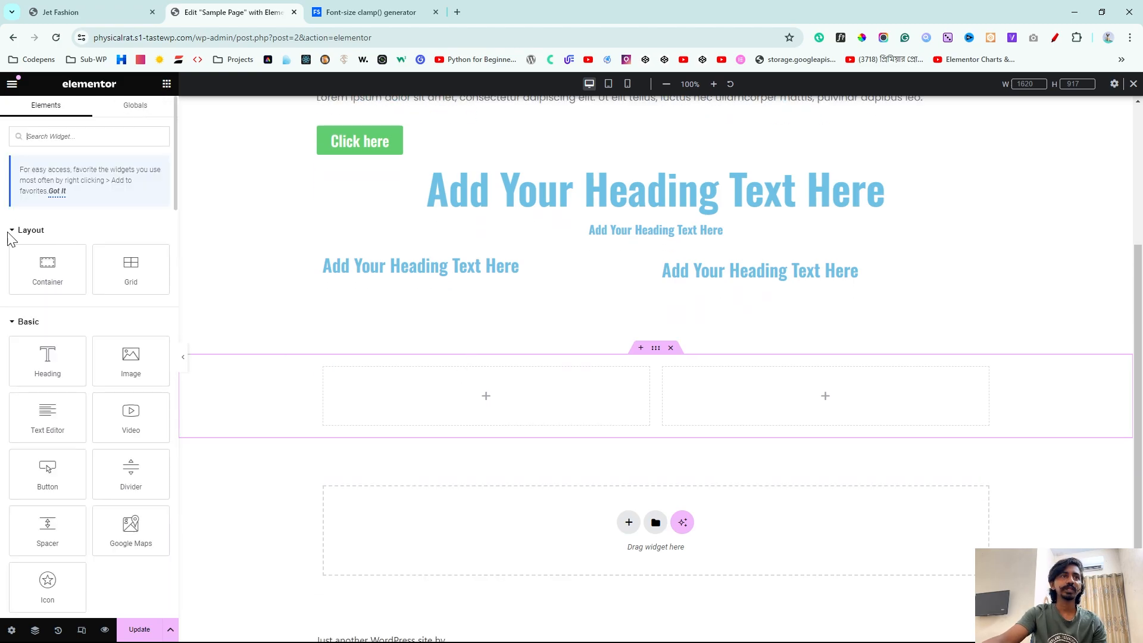
{"action": "left_click_drag", "start_coordinate": [33, 370], "coordinate": [410, 399]}
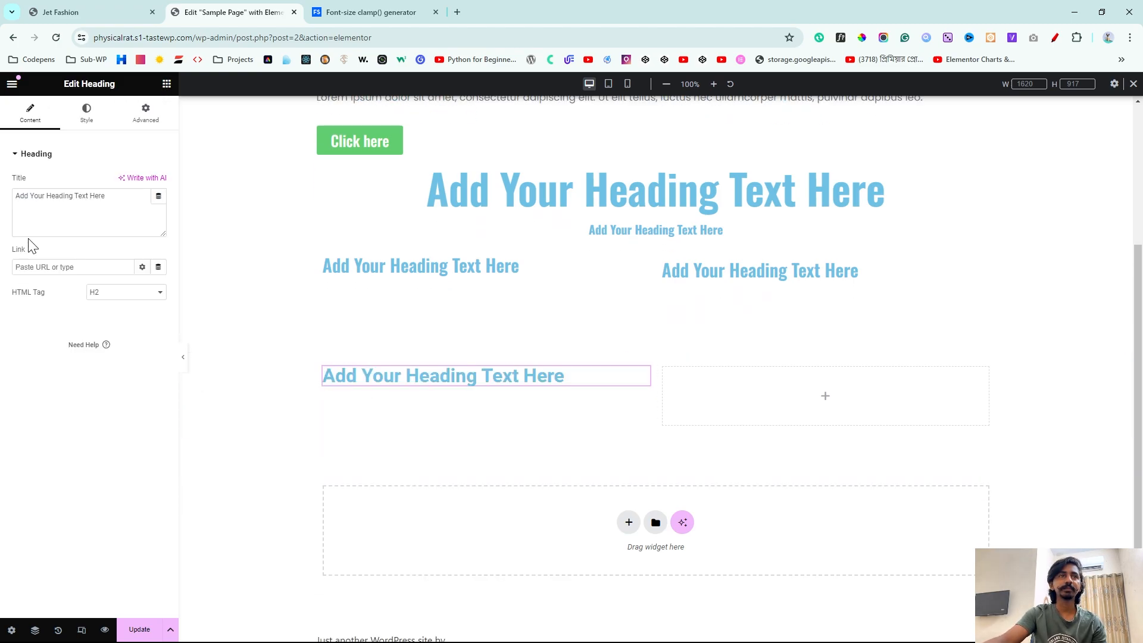
Step: Set the new heading's font family to Oswald and its size to 30 px
{"action": "left_click", "coordinate": [87, 115]}
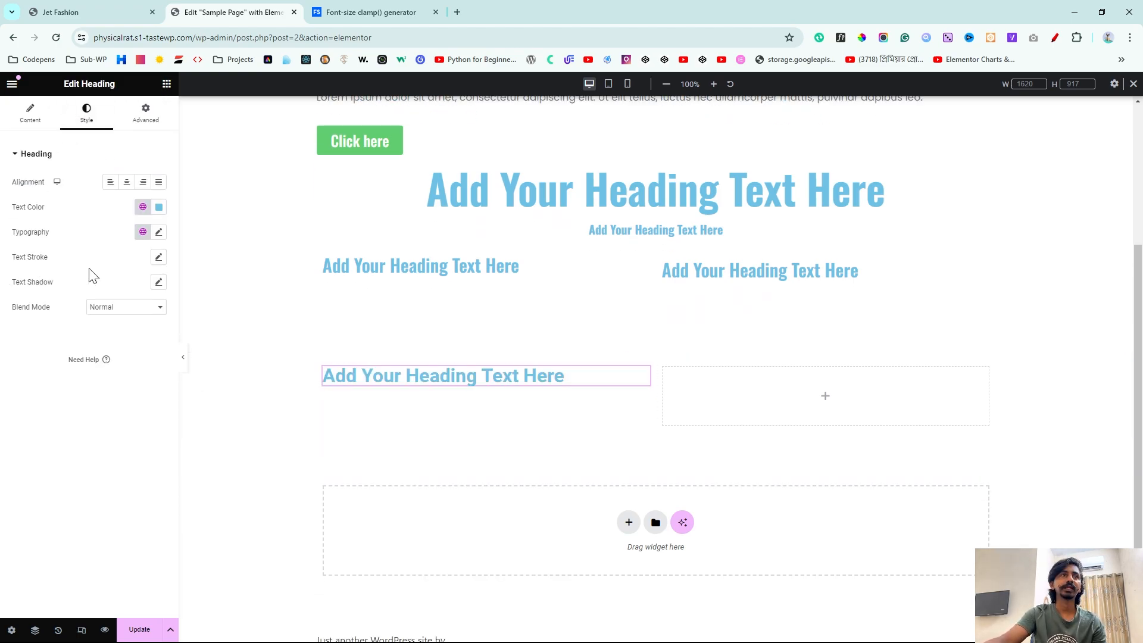
{"action": "left_click", "coordinate": [159, 232]}
{"action": "left_click", "coordinate": [128, 289]}
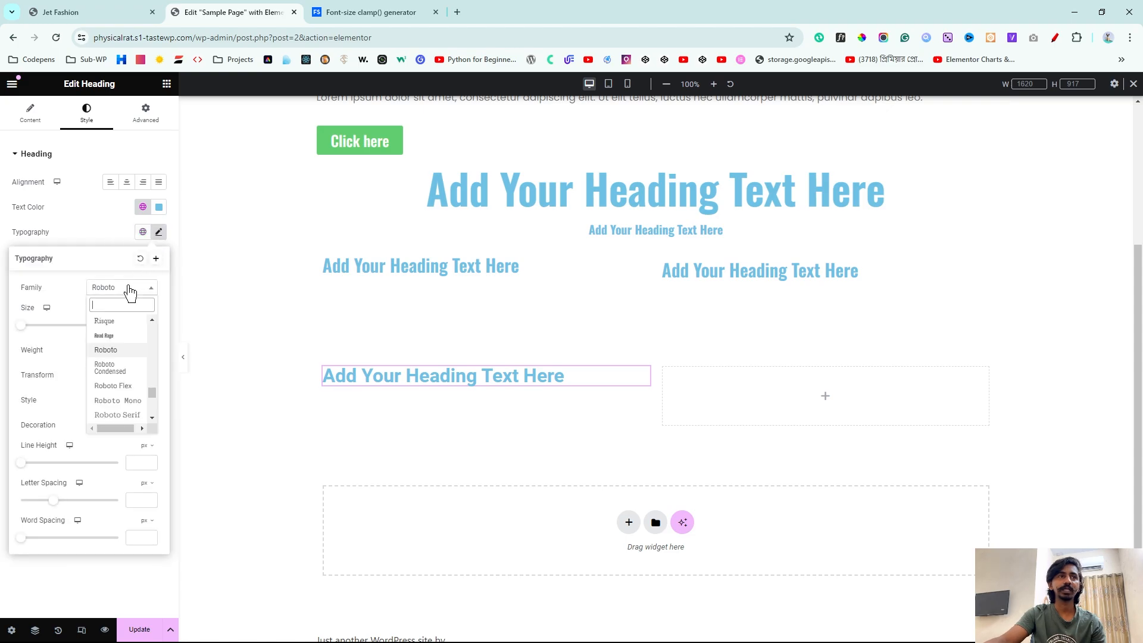
{"action": "type", "text": "oswa"}
{"action": "left_click", "coordinate": [120, 339]}
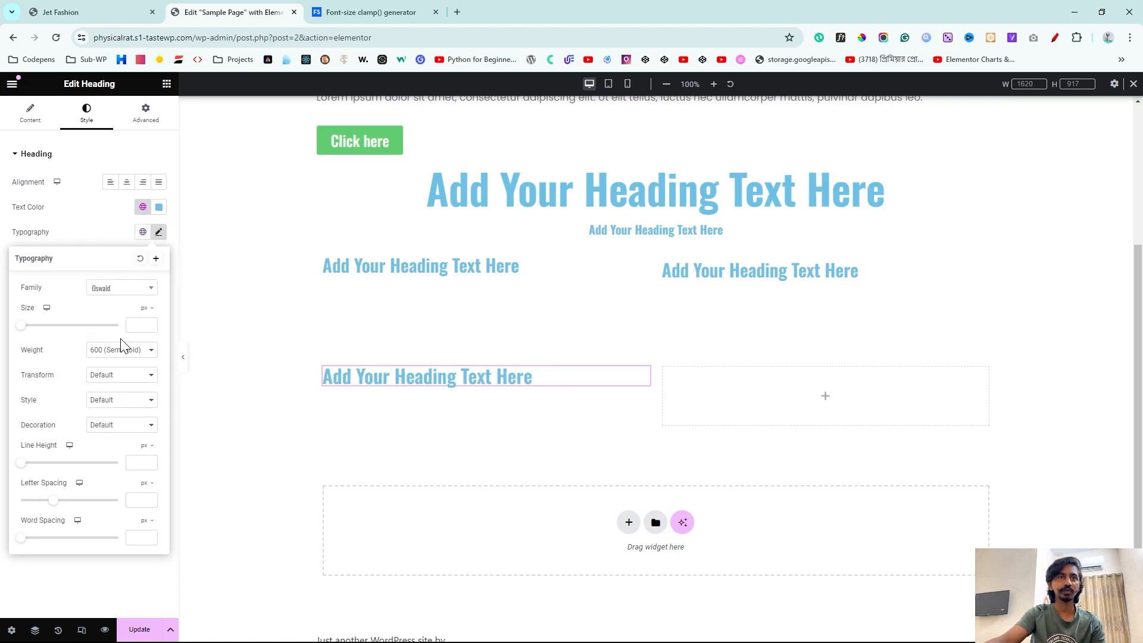
{"action": "left_click", "coordinate": [143, 326]}
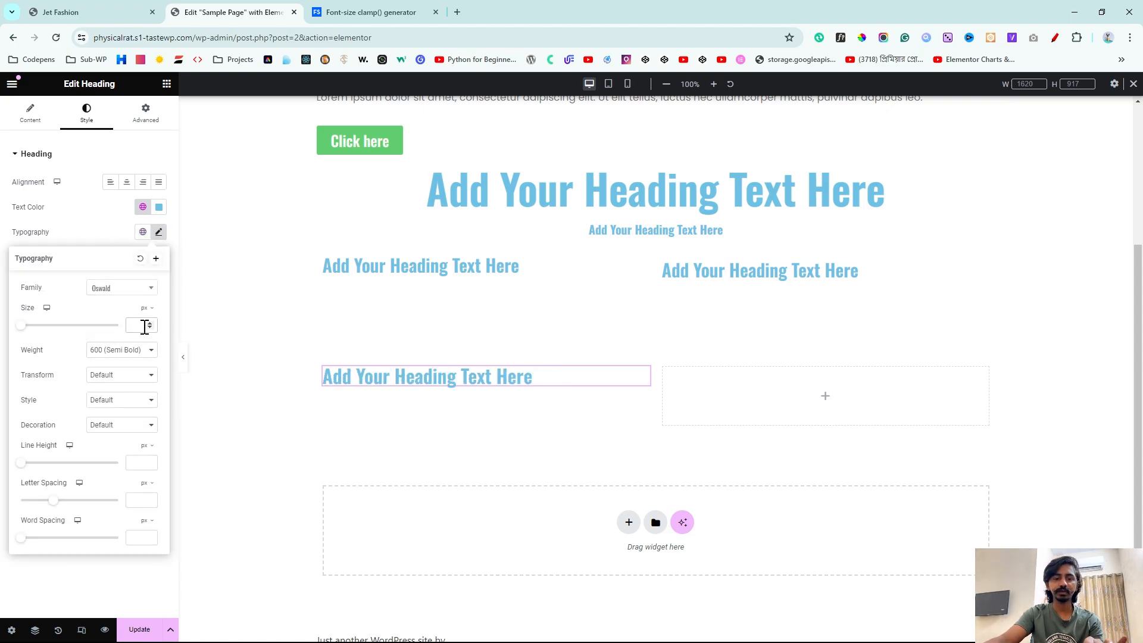
{"action": "type", "text": "30"}
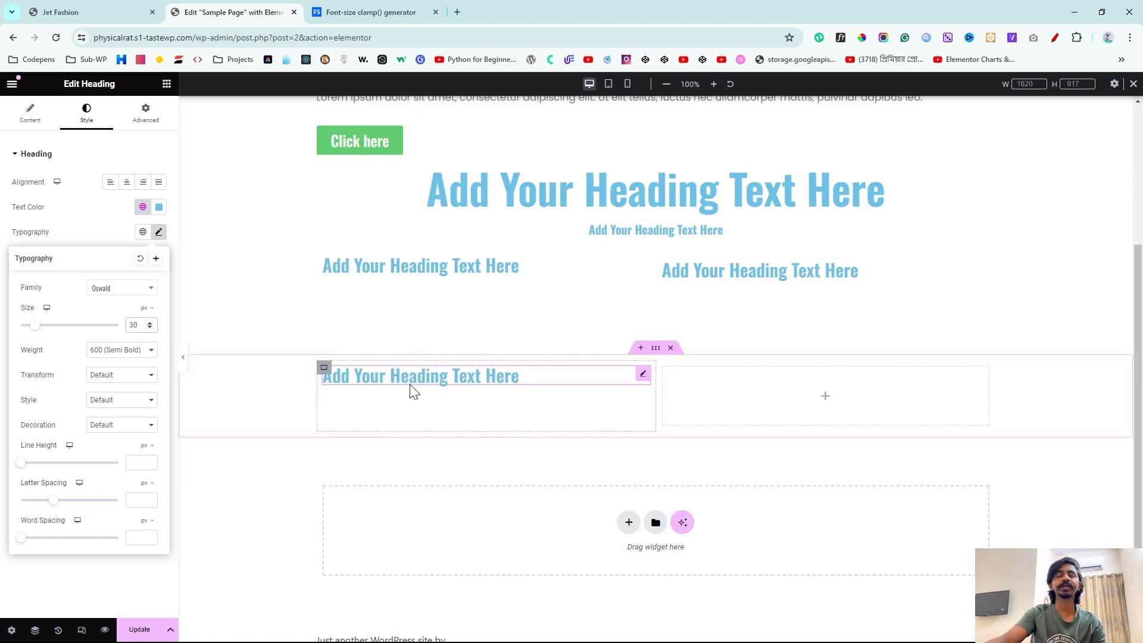
{"action": "left_click", "coordinate": [28, 241]}
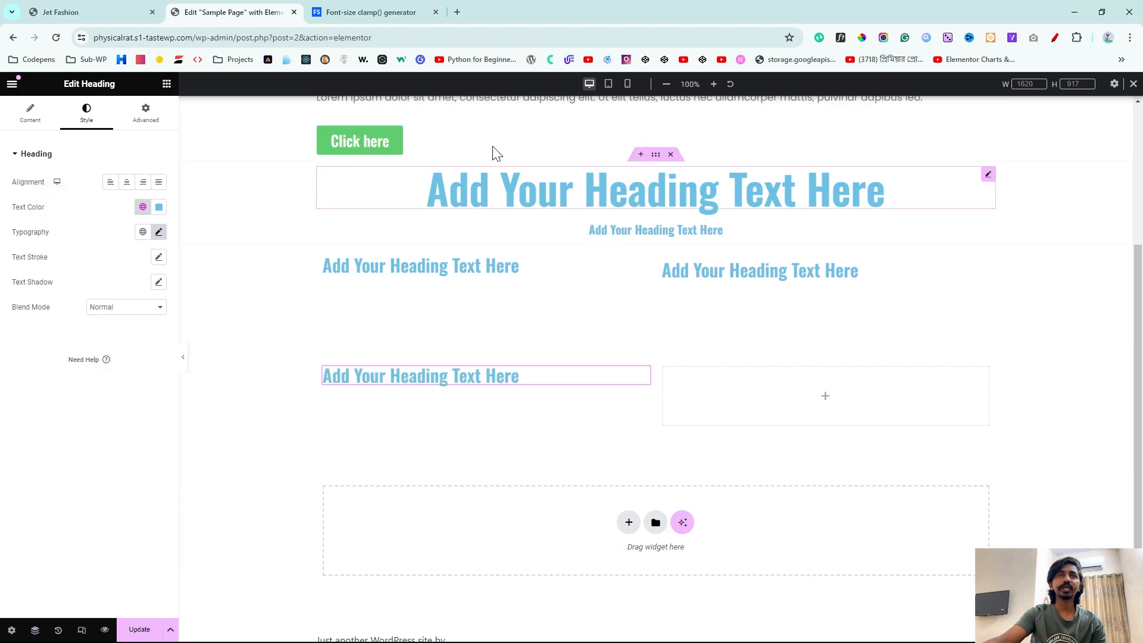
Step: Compare the new 30 px heading in the tablet, mobile and desktop previews
{"action": "left_click", "coordinate": [608, 84]}
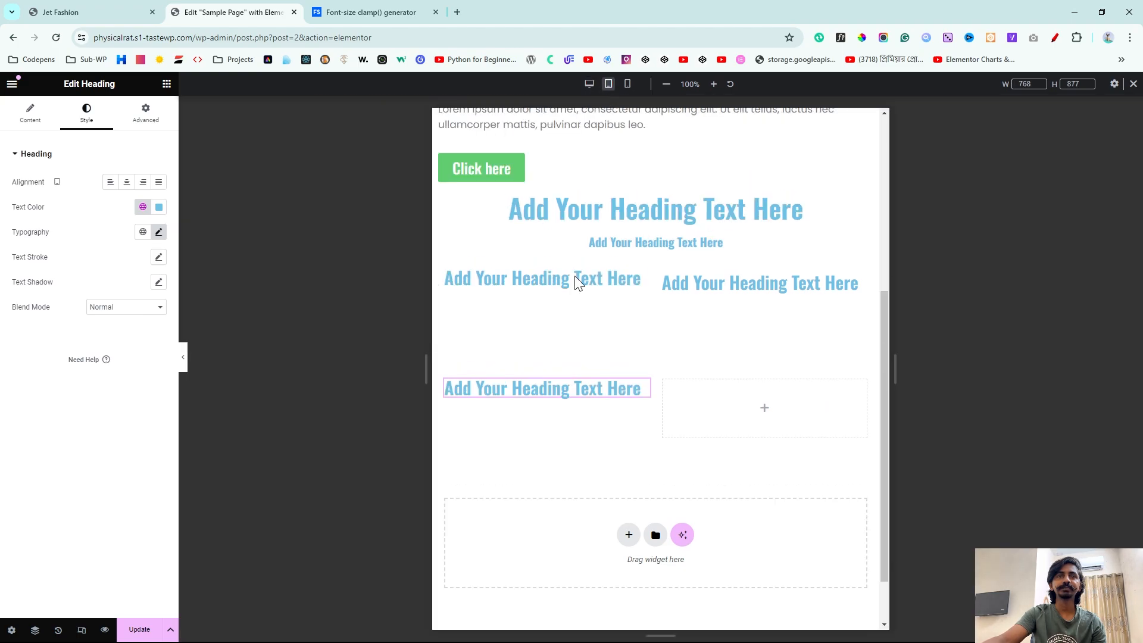
{"action": "left_click", "coordinate": [629, 86]}
{"action": "scroll", "coordinate": [686, 421], "scroll_direction": "down", "scroll_amount": 3}
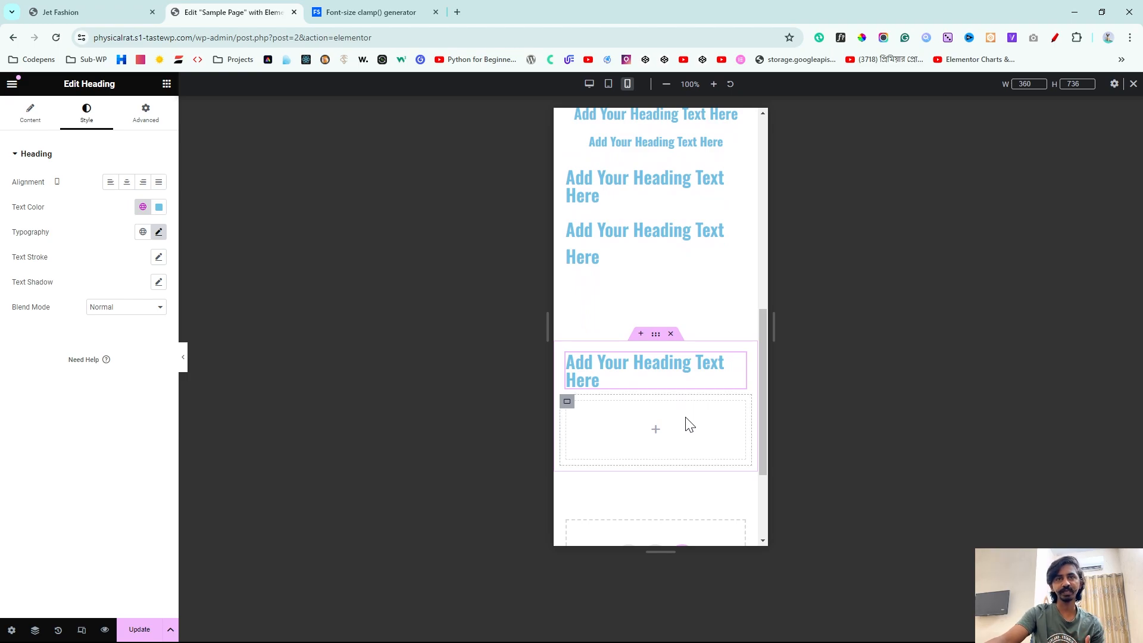
{"action": "left_click", "coordinate": [590, 84]}
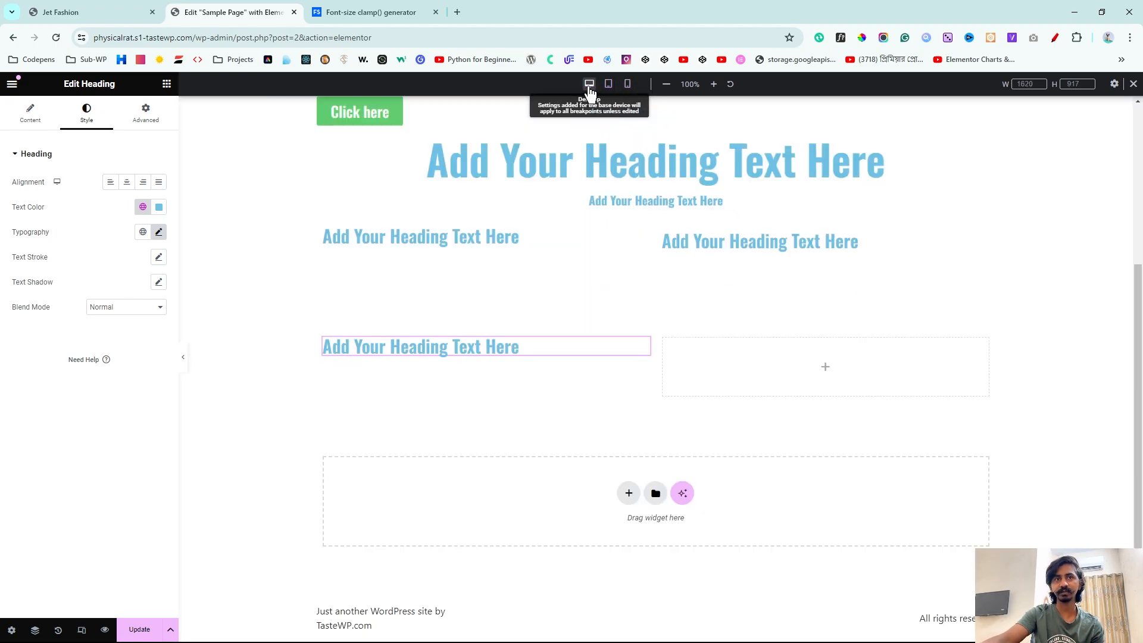
{"action": "left_click", "coordinate": [629, 86]}
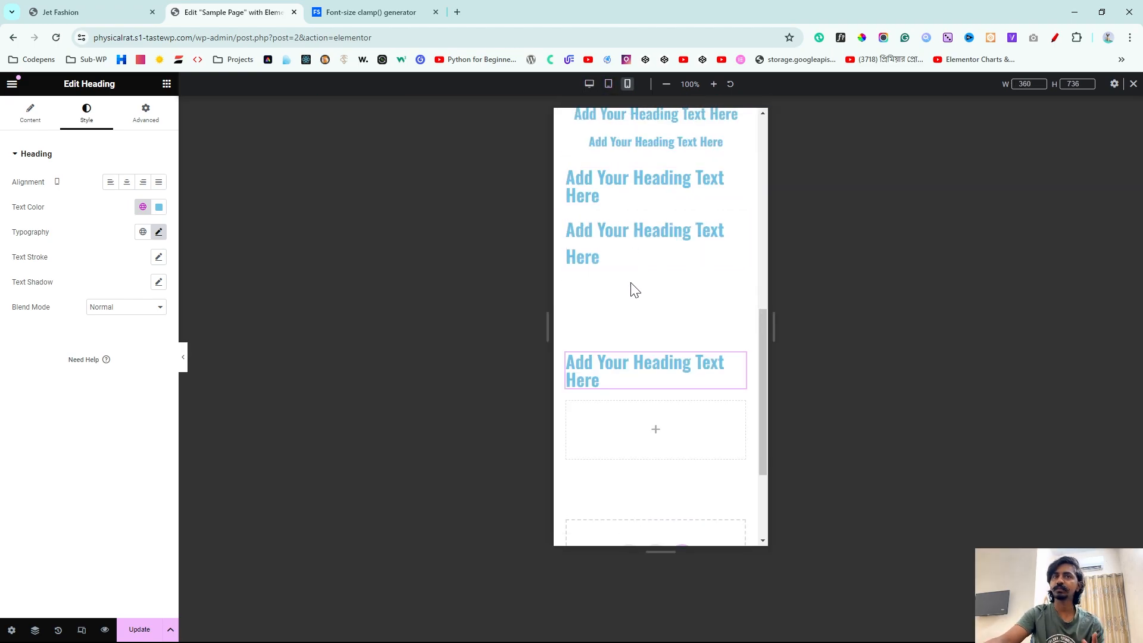
Step: Examine the hero paragraph on the Jet Fashion site and return to the page editor
{"action": "left_click", "coordinate": [90, 11]}
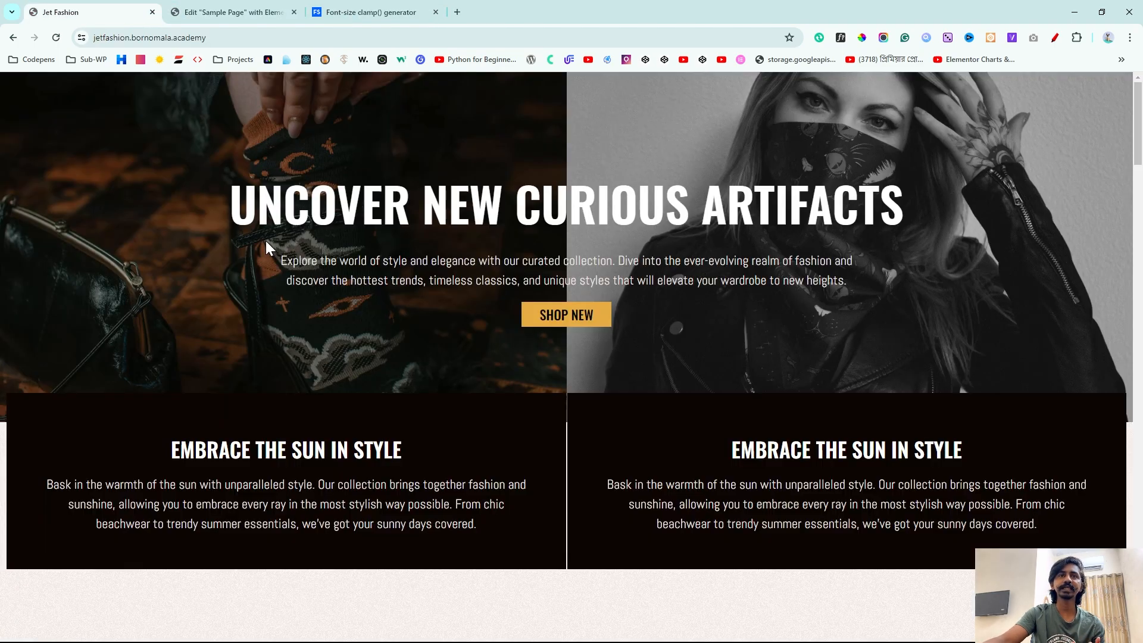
{"action": "left_click_drag", "start_coordinate": [262, 262], "coordinate": [477, 270]}
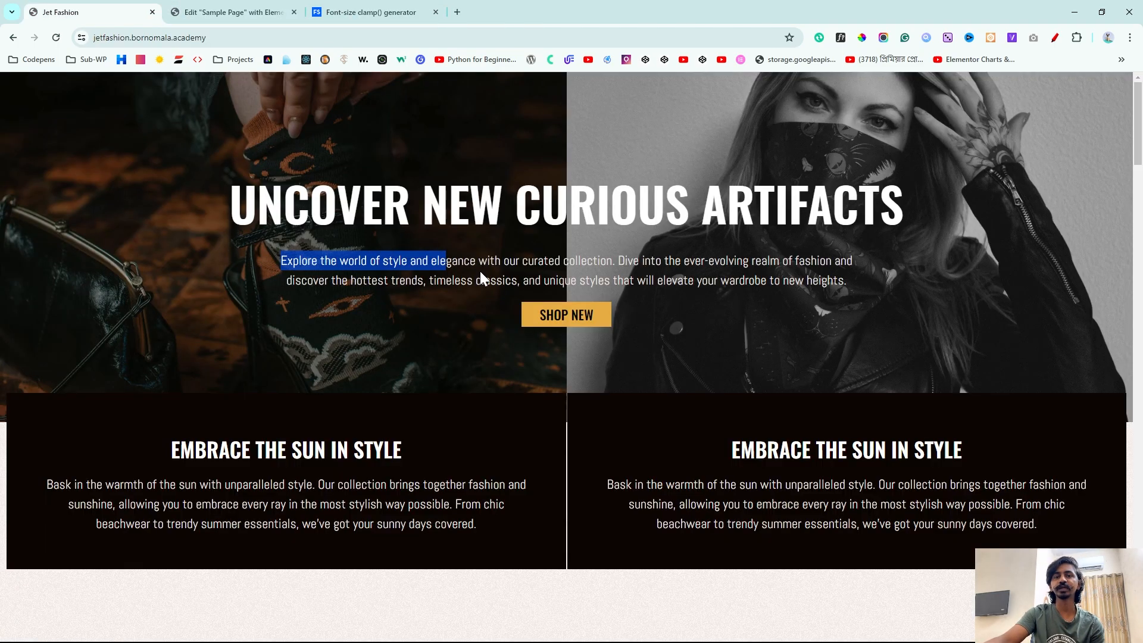
{"action": "left_click", "coordinate": [253, 12]}
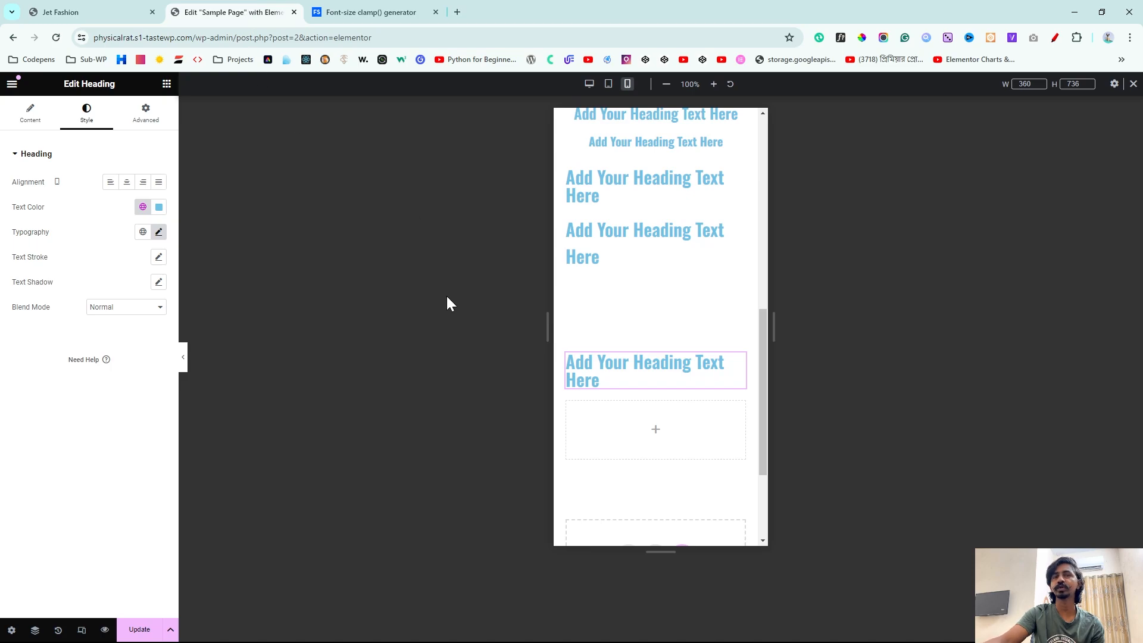
Step: In the Font-size Clamp Generator, set both the minimum and maximum font size to 30 px and copy the resulting clamp() value
{"action": "left_click", "coordinate": [420, 9]}
{"action": "left_click_drag", "start_coordinate": [385, 370], "coordinate": [344, 376]}
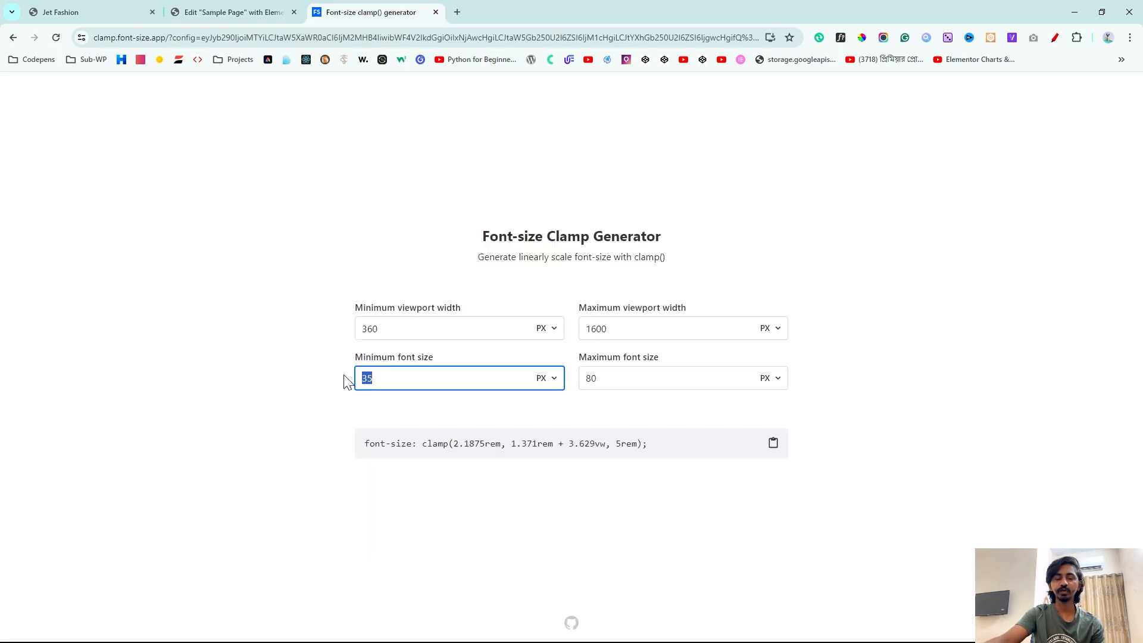
{"action": "left_click", "coordinate": [223, 7]}
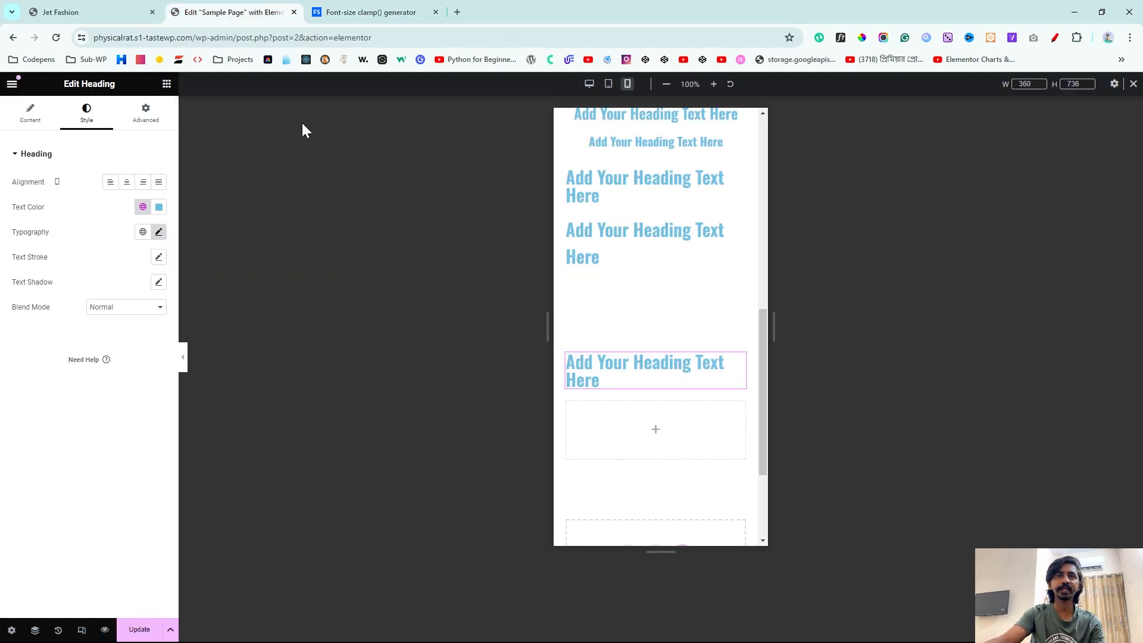
{"action": "left_click", "coordinate": [360, 15]}
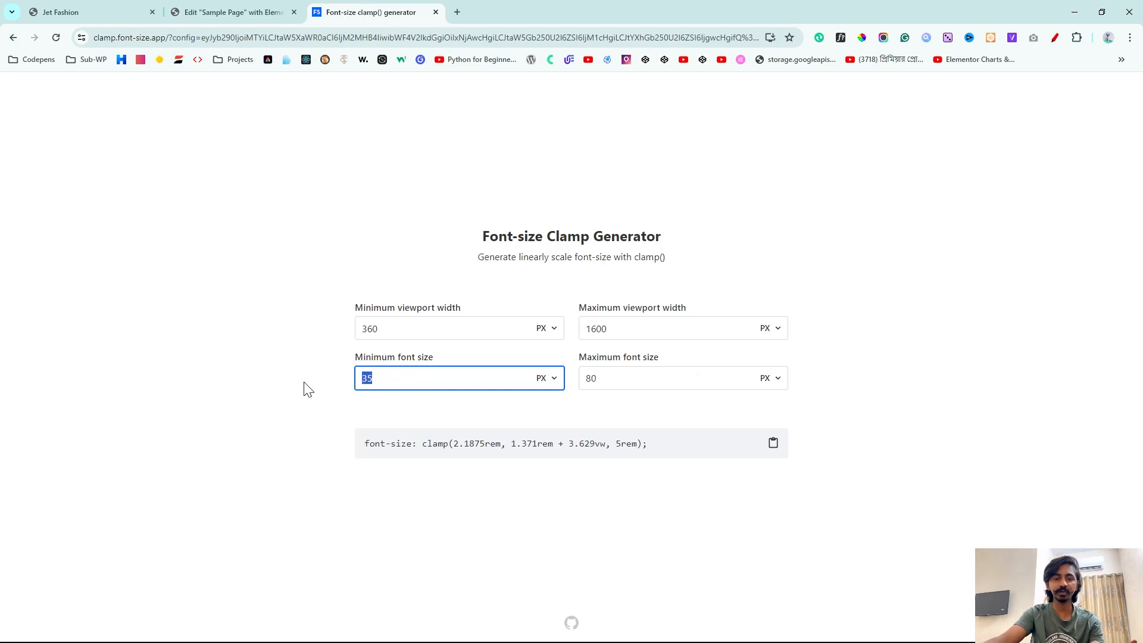
{"action": "type", "text": "30"}
{"action": "double_click", "coordinate": [671, 381]}
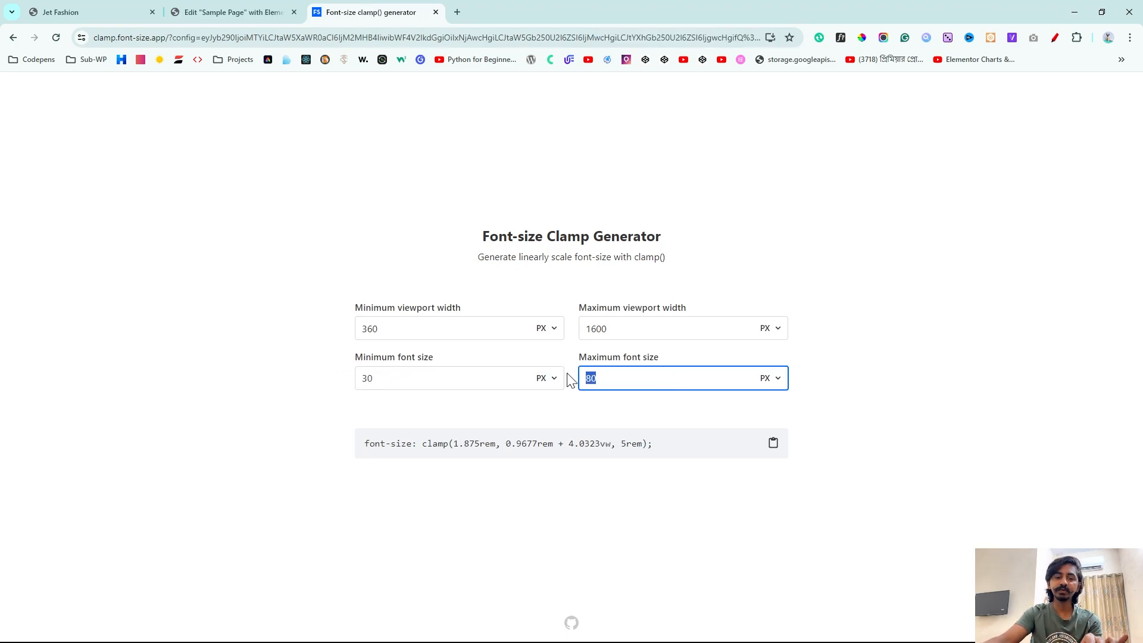
{"action": "type", "text": "30"}
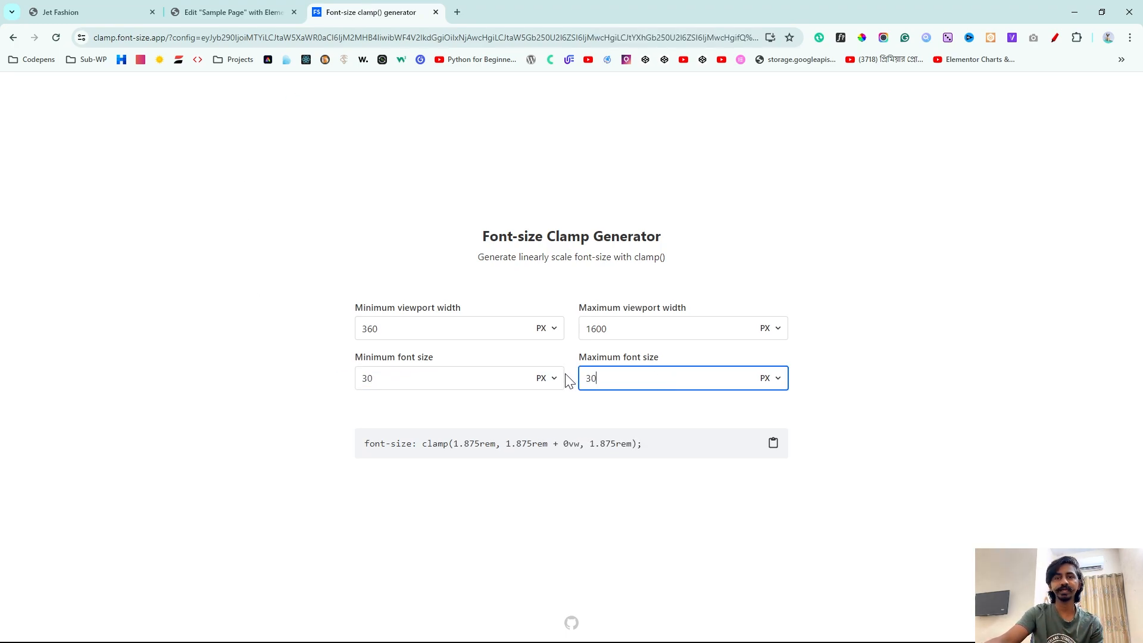
{"action": "left_click", "coordinate": [773, 444]}
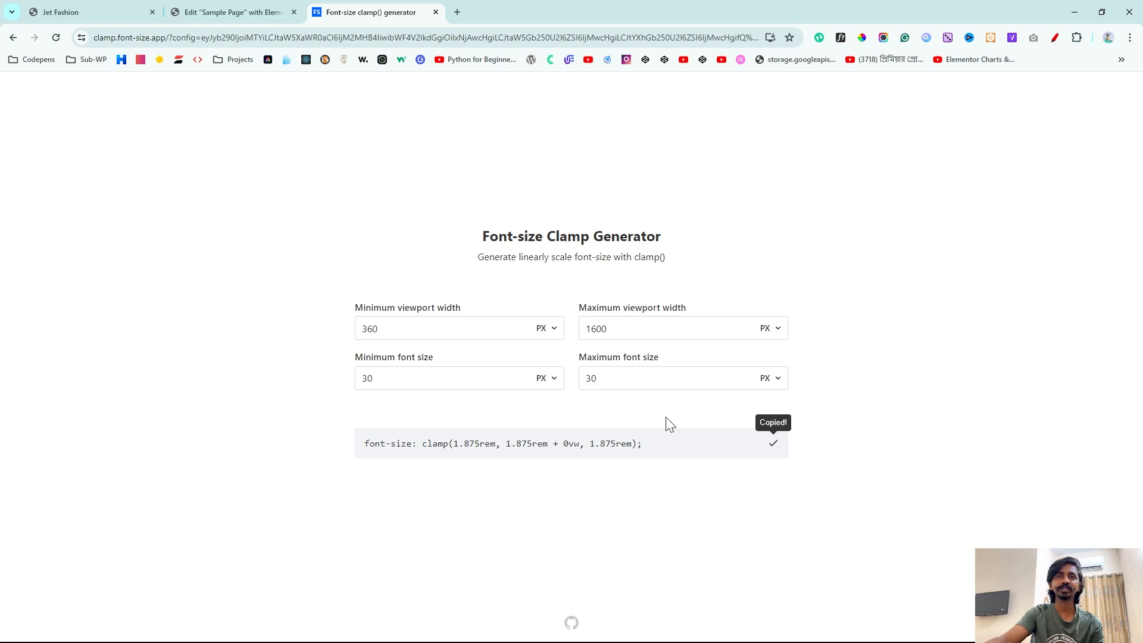
Step: Set the minimum font size to 25 px, keep the maximum at 30 px, and copy the generated clamp() declaration
{"action": "left_click_drag", "start_coordinate": [404, 375], "coordinate": [337, 380]}
{"action": "type", "text": "25"}
{"action": "double_click", "coordinate": [607, 381]}
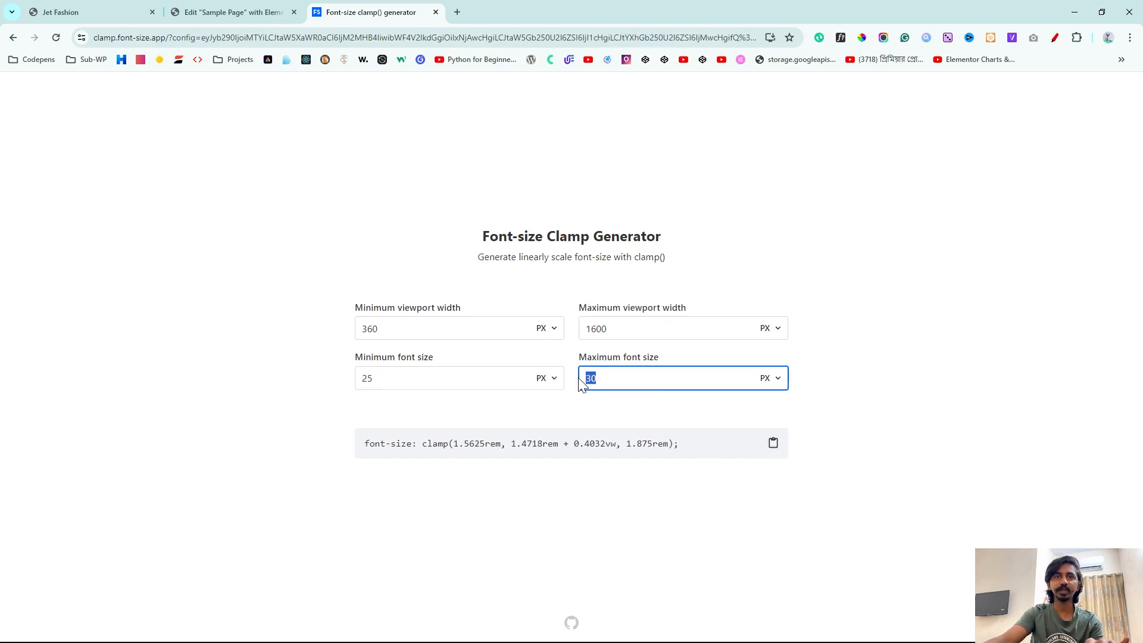
{"action": "left_click", "coordinate": [700, 434]}
{"action": "left_click", "coordinate": [773, 445]}
Step: Return to the page editor and centre-align the selected lower heading in the desktop view
{"action": "left_click", "coordinate": [179, 11]}
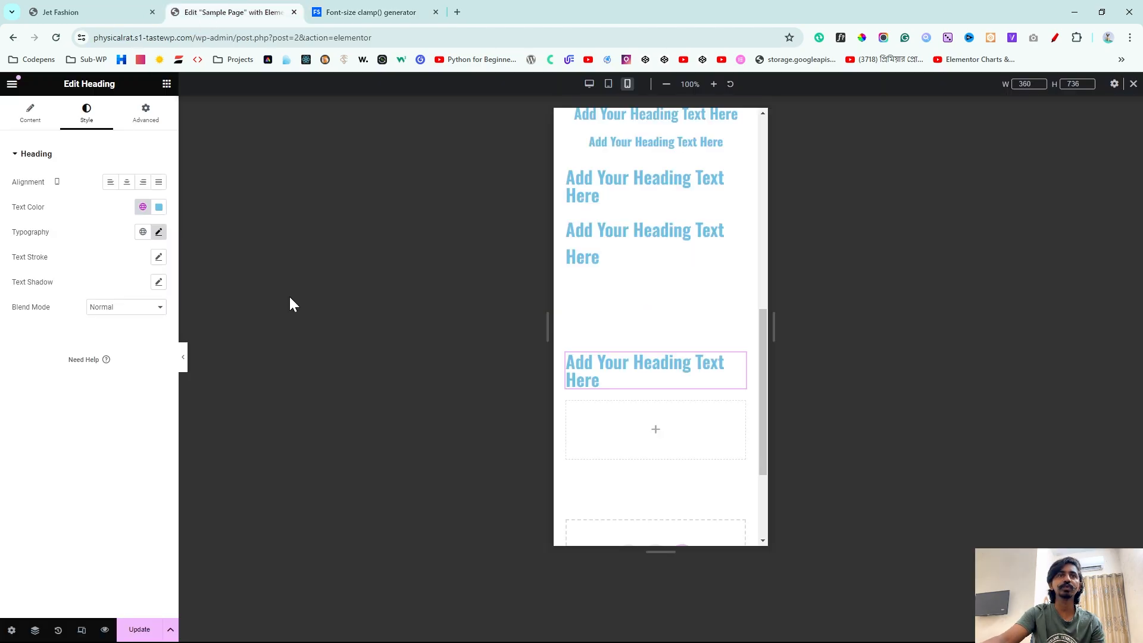
{"action": "left_click", "coordinate": [588, 84]}
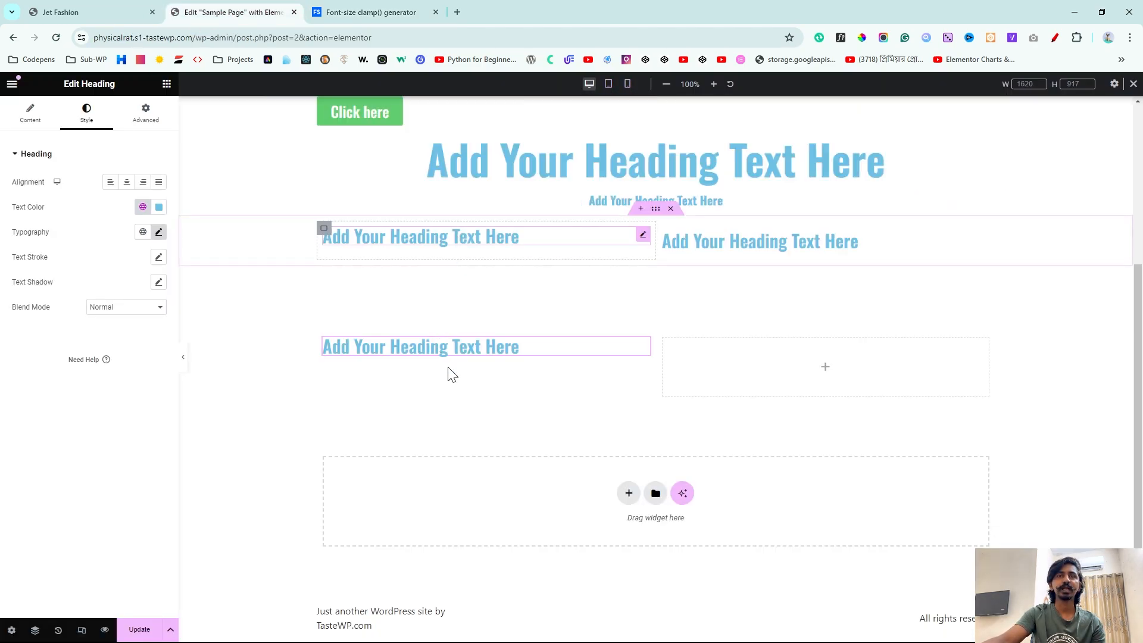
{"action": "left_click", "coordinate": [128, 184]}
Step: Set the heading's font size to the custom value clamp(1.5625rem, 1.4718rem + 0.4032vw, 1.875rem), without the font-size prefix and semicolon
{"action": "left_click", "coordinate": [158, 233]}
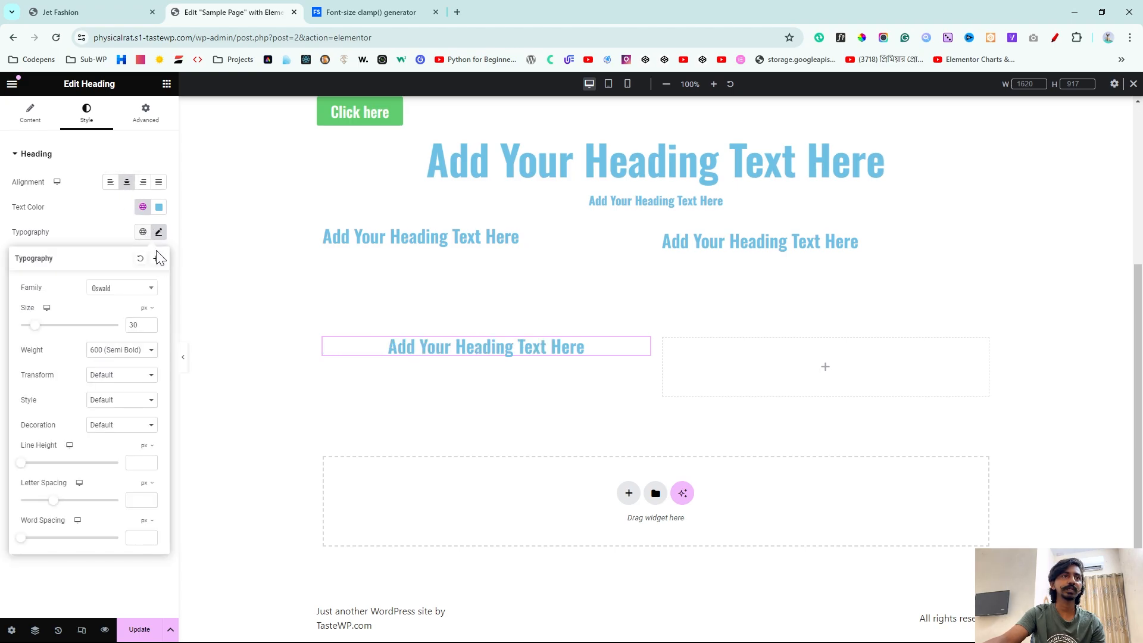
{"action": "left_click", "coordinate": [158, 232]}
{"action": "left_click", "coordinate": [158, 232]}
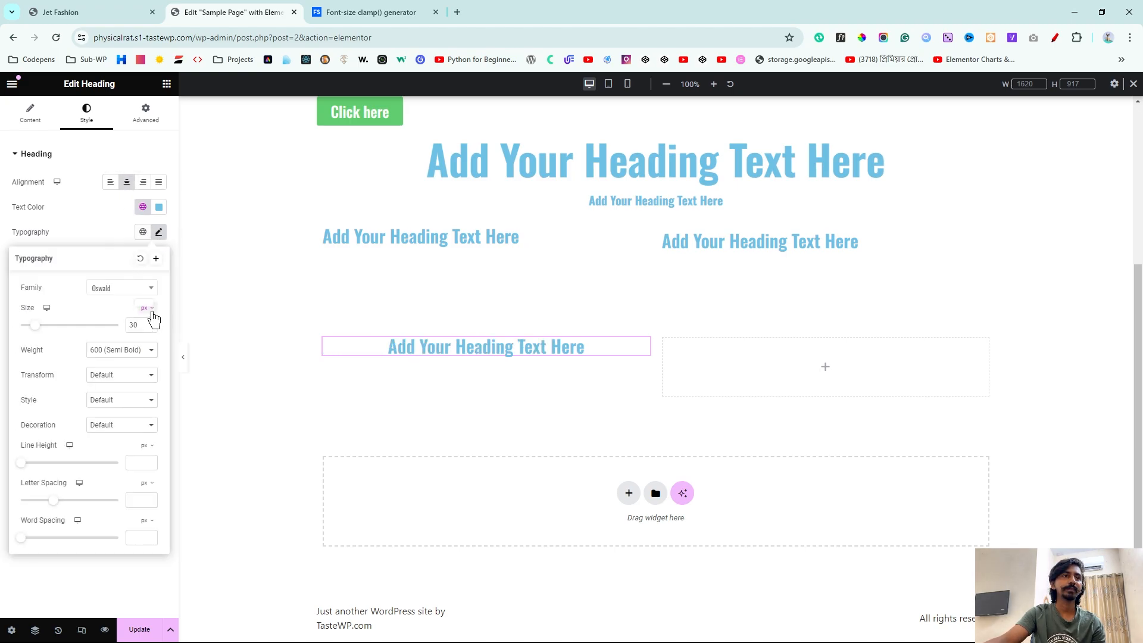
{"action": "left_click", "coordinate": [147, 309]}
{"action": "left_click", "coordinate": [144, 380]}
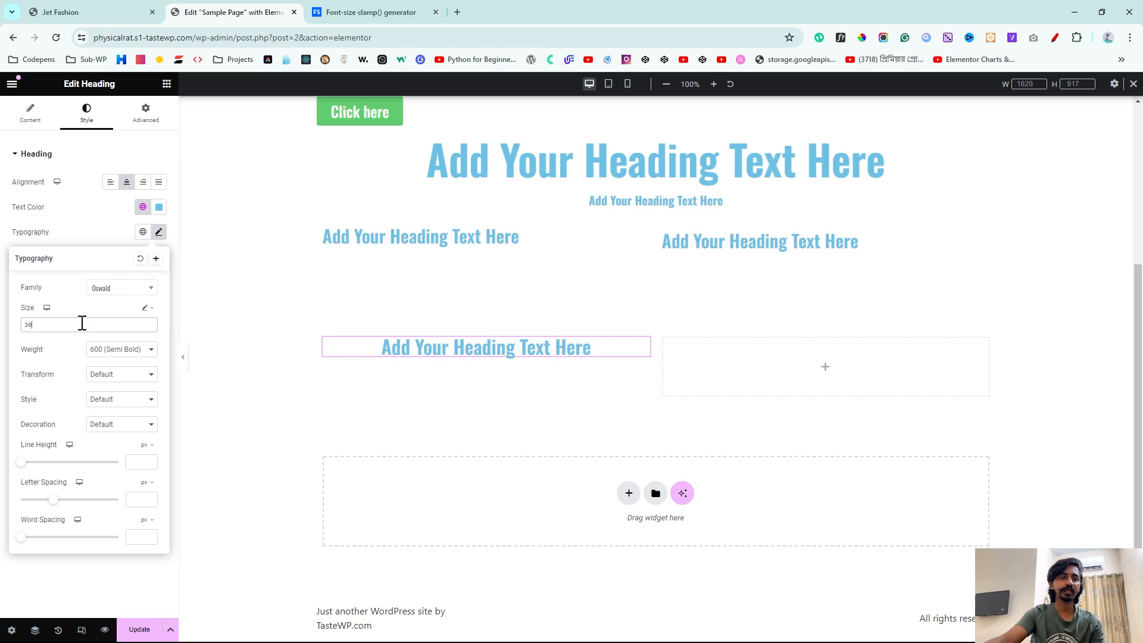
{"action": "key", "text": "ctrl+v"}
{"action": "key", "text": "BackSpace"}
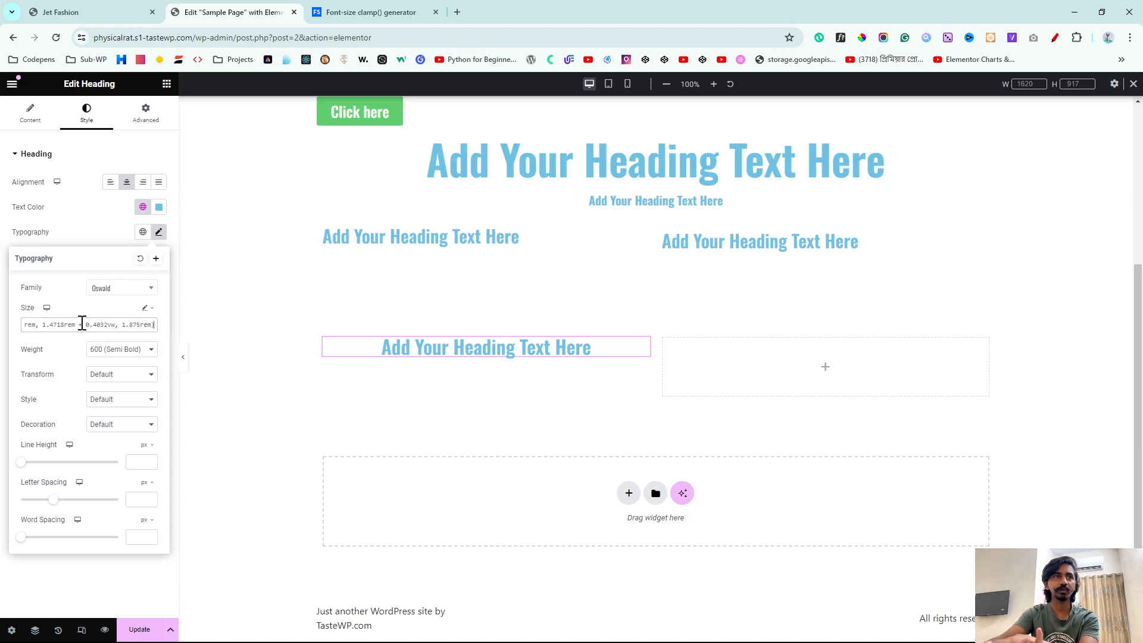
{"action": "key", "text": "Left"}
{"action": "key", "text": "Left"}
{"action": "key", "text": "Left"}
{"action": "key", "text": "Left"}
{"action": "key", "text": "Left"}
{"action": "key", "text": "Left"}
{"action": "key", "text": "Left"}
{"action": "key", "text": "Left"}
{"action": "key", "text": "Left"}
{"action": "key", "text": "Left"}
{"action": "key", "text": "Left"}
{"action": "key", "text": "Left"}
{"action": "key", "text": "Left"}
{"action": "key", "text": "Left"}
{"action": "key", "text": "Left"}
{"action": "key", "text": "Left"}
{"action": "key", "text": "Left"}
{"action": "key", "text": "Left"}
{"action": "key", "text": "Left"}
{"action": "key", "text": "Left"}
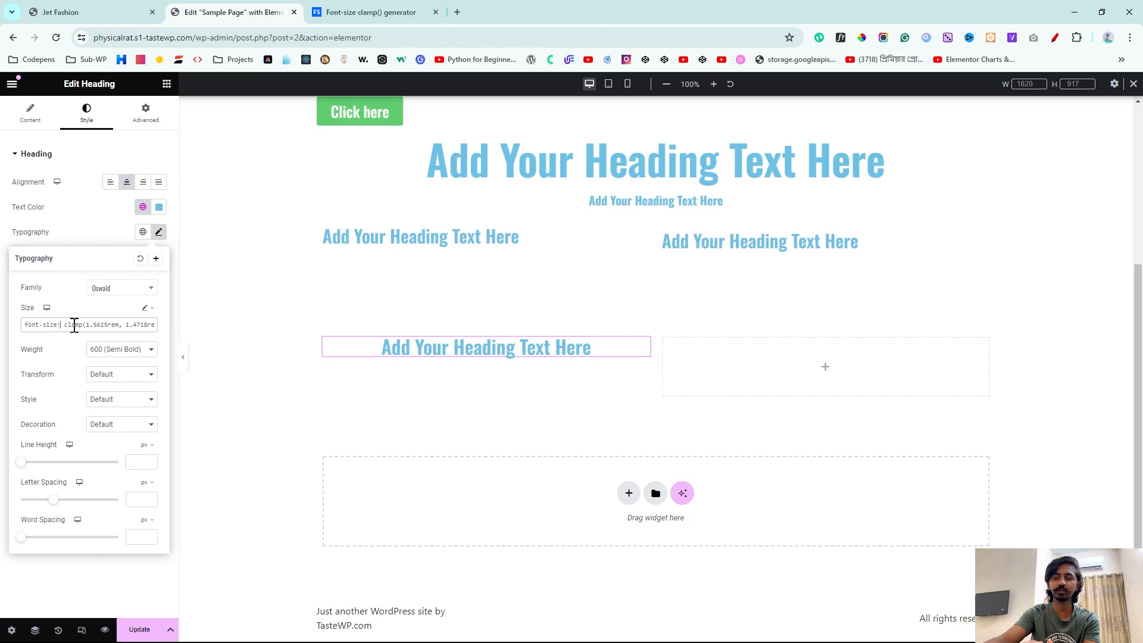
{"action": "key", "text": "BackSpace"}
{"action": "key", "text": "BackSpace"}
{"action": "key", "text": "BackSpace"}
{"action": "key", "text": "BackSpace"}
{"action": "key", "text": "BackSpace"}
{"action": "key", "text": "BackSpace"}
{"action": "key", "text": "BackSpace"}
{"action": "key", "text": "BackSpace"}
{"action": "key", "text": "BackSpace"}
{"action": "key", "text": "BackSpace"}
{"action": "key", "text": "BackSpace"}
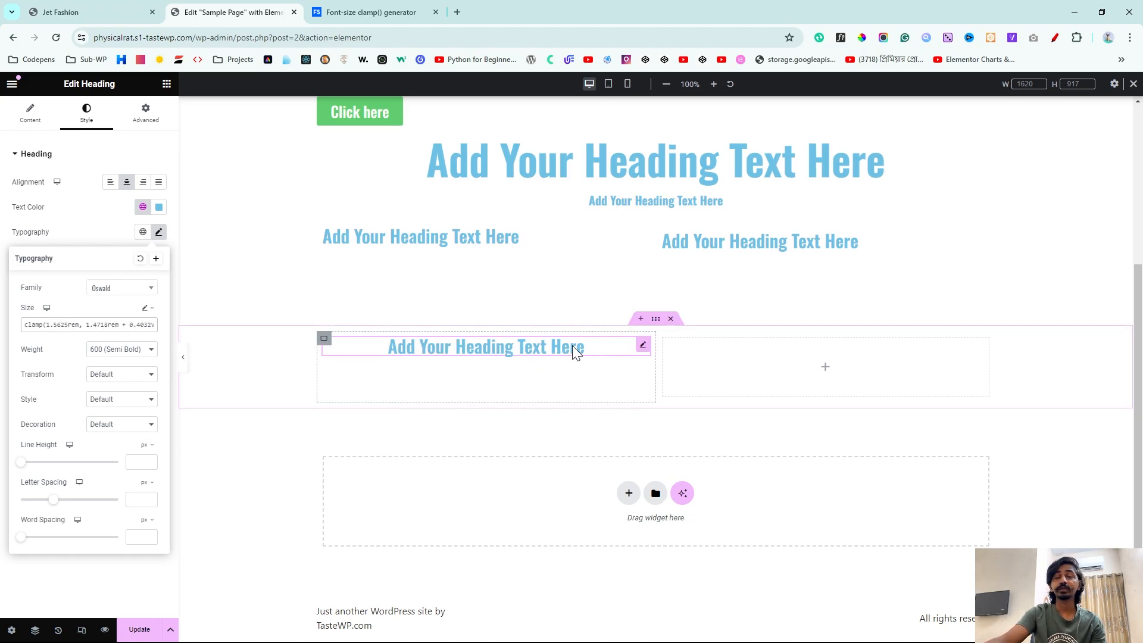
Step: Check the clamp-sized heading in the mobile and desktop previews against the size range set in the Font-size Clamp Generator
{"action": "left_click", "coordinate": [334, 12]}
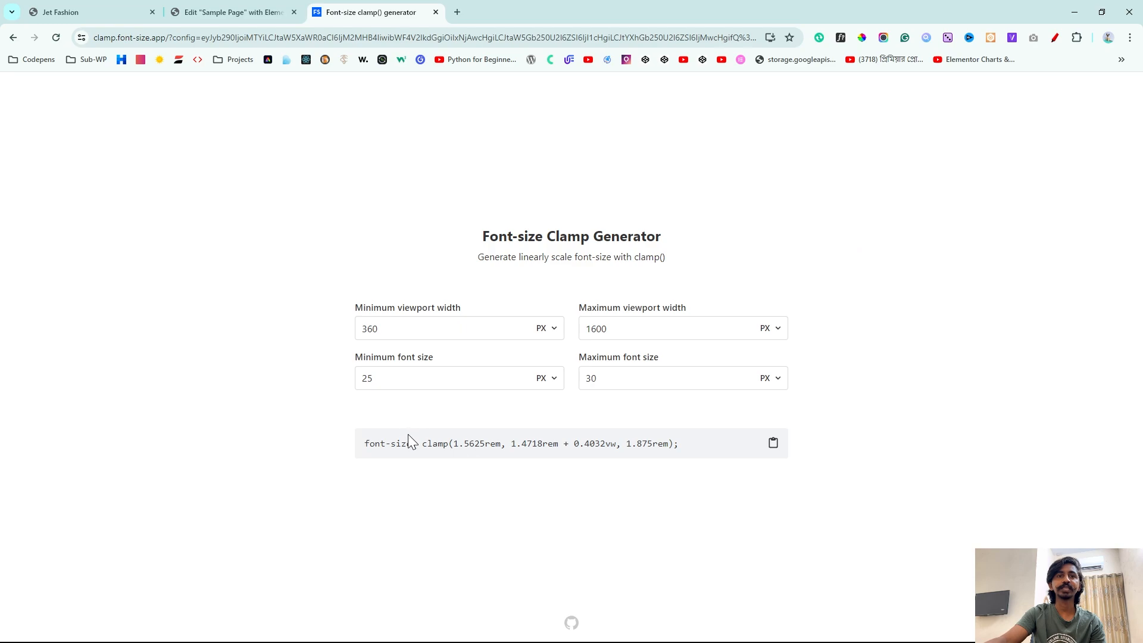
{"action": "double_click", "coordinate": [586, 381]}
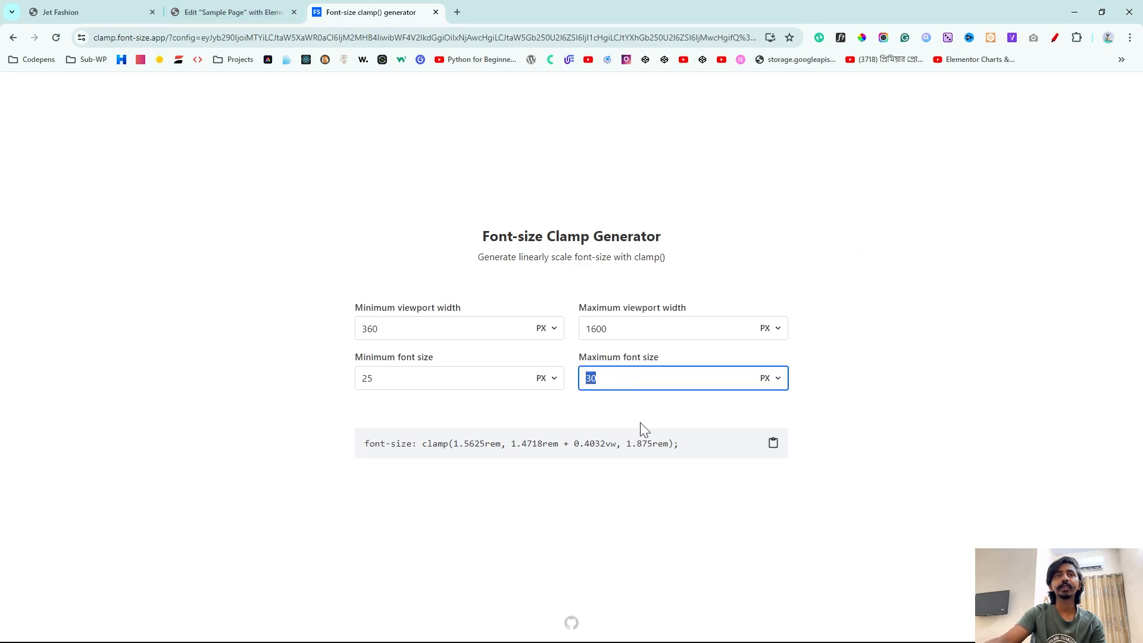
{"action": "left_click", "coordinate": [176, 8]}
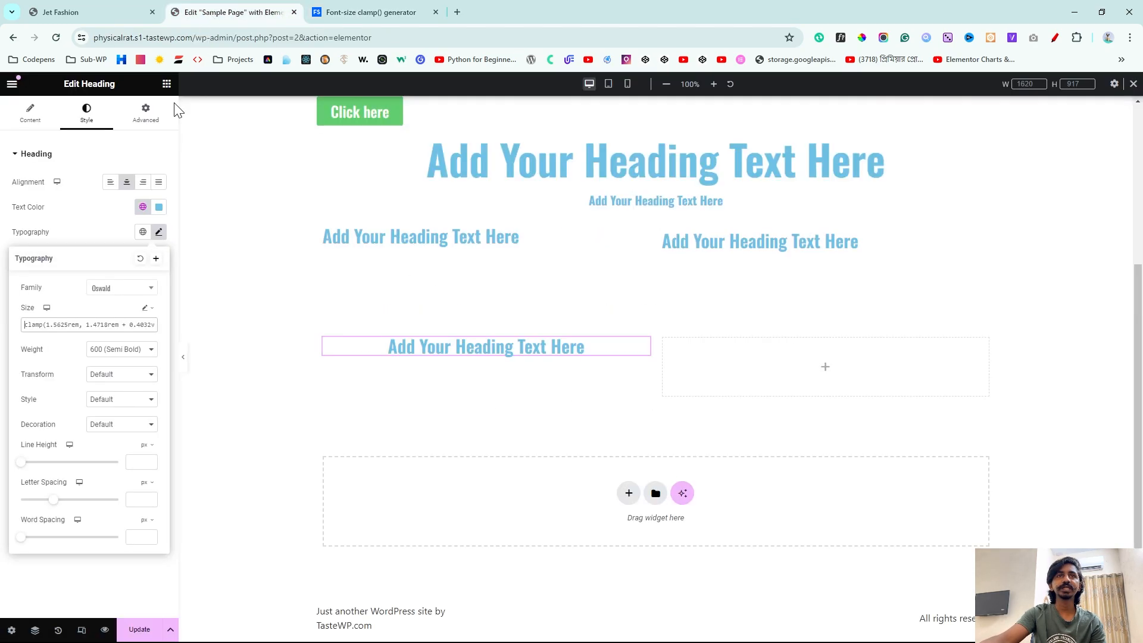
{"action": "left_click", "coordinate": [628, 84]}
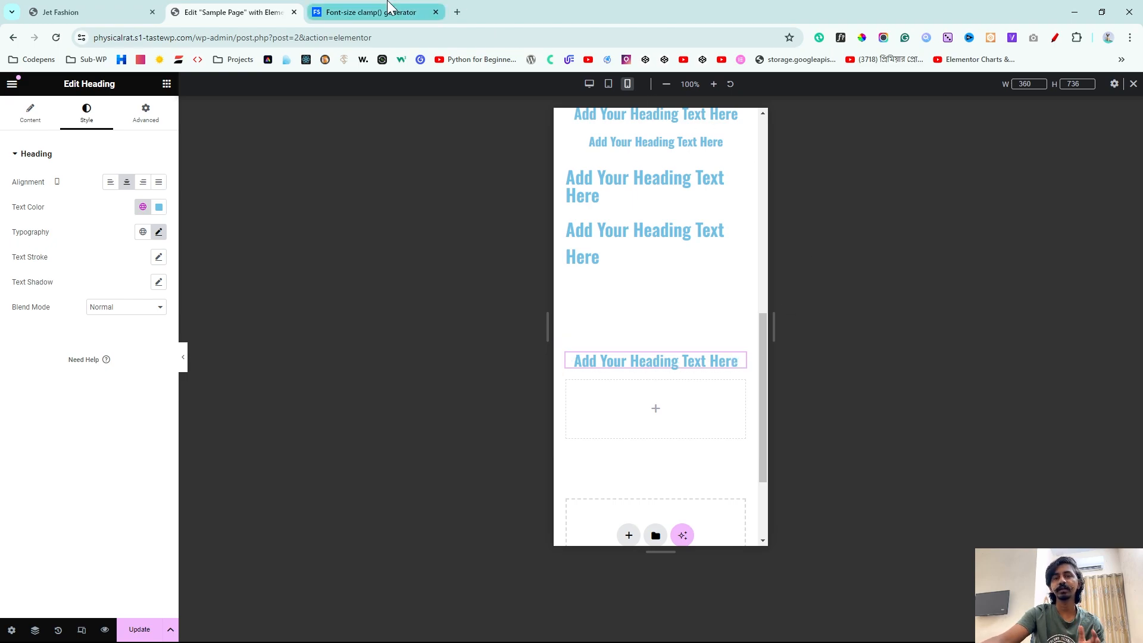
{"action": "left_click", "coordinate": [590, 84]}
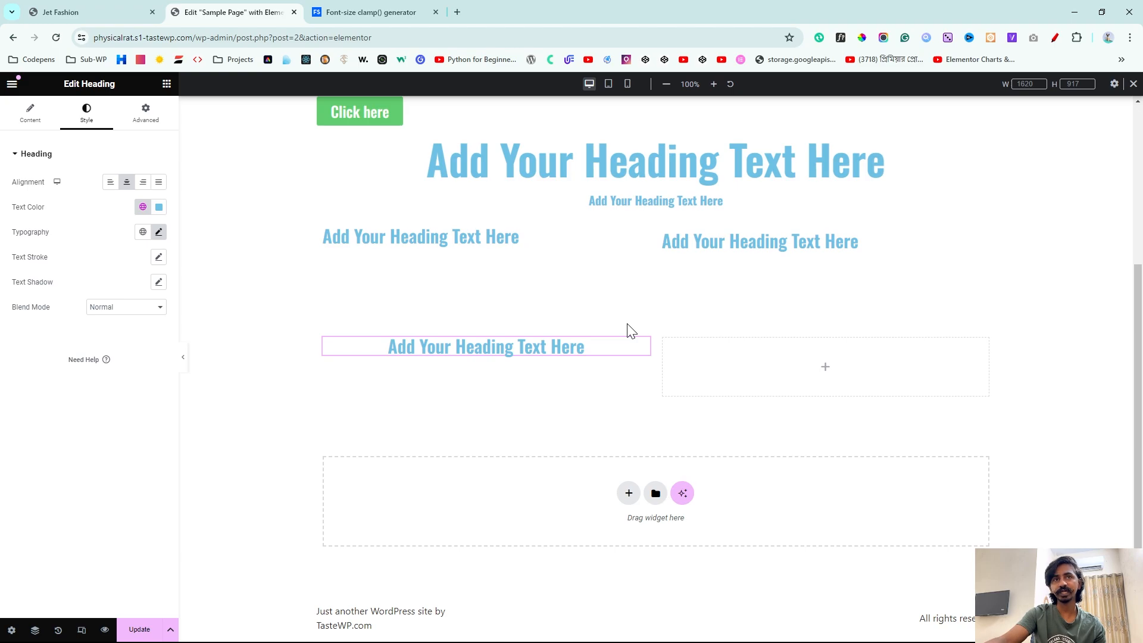
{"action": "left_click", "coordinate": [369, 12]}
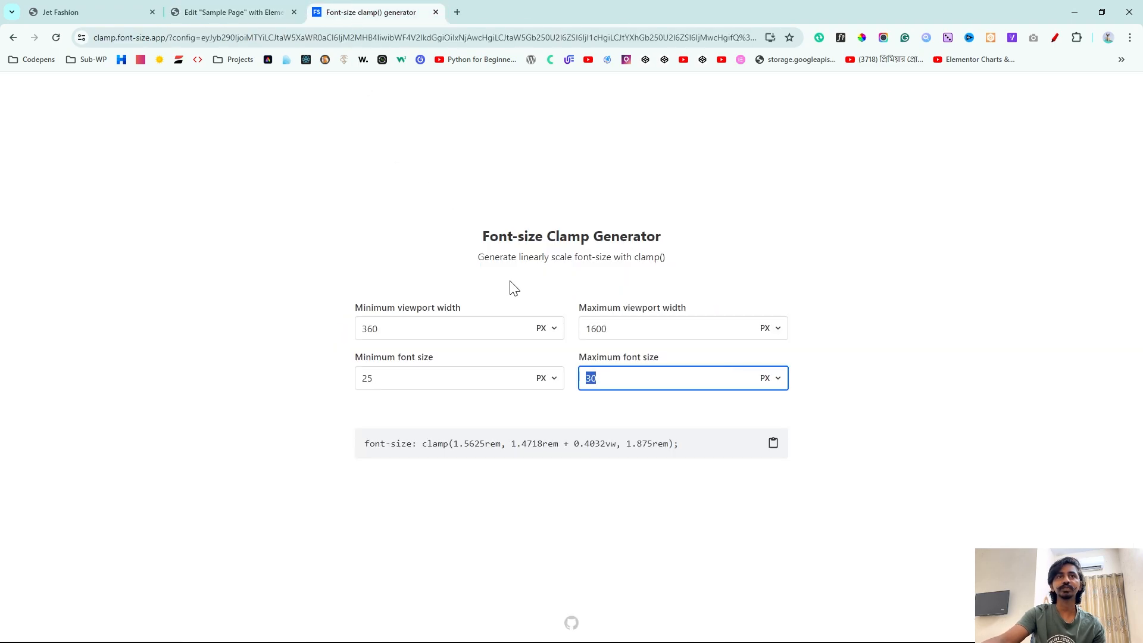
{"action": "left_click", "coordinate": [531, 308]}
{"action": "scroll", "coordinate": [515, 376], "scroll_direction": "up", "scroll_amount": 2}
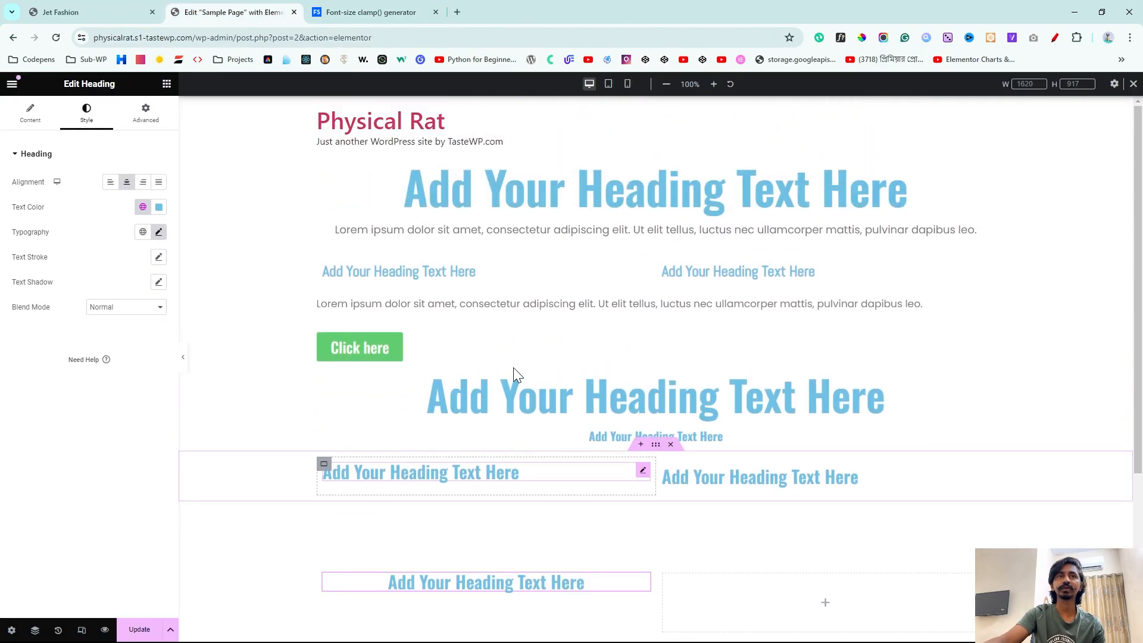
{"action": "scroll", "coordinate": [542, 410], "scroll_direction": "down", "scroll_amount": 4}
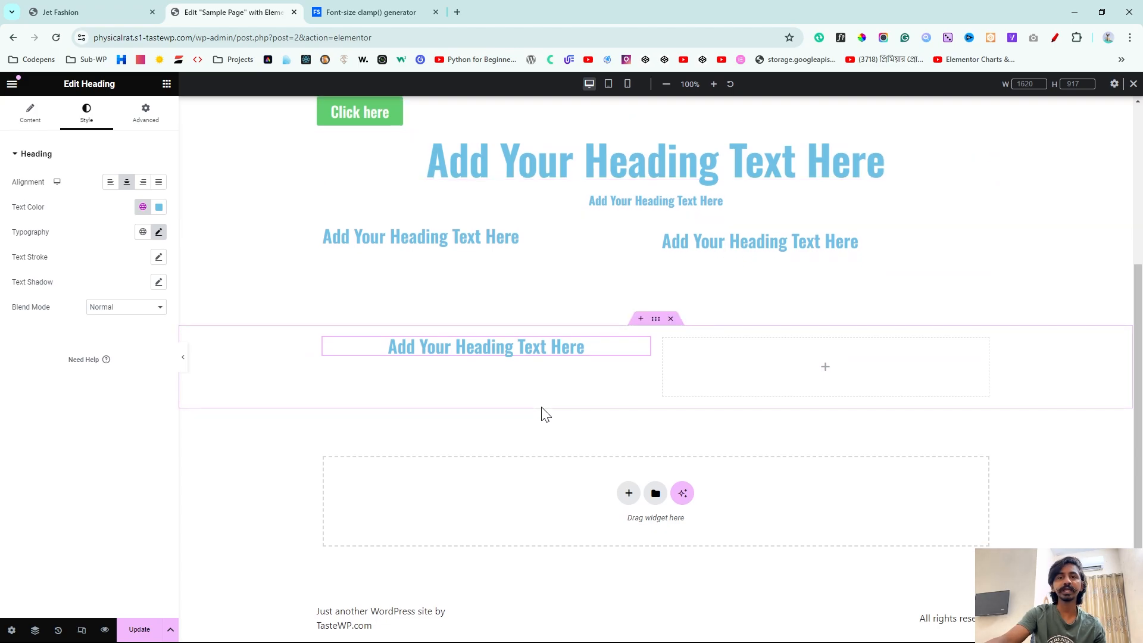
Step: On the Jet Fashion site, inspect the fonts of the hero paragraph and the first column's paragraph with WhatFont
{"action": "left_click", "coordinate": [90, 12]}
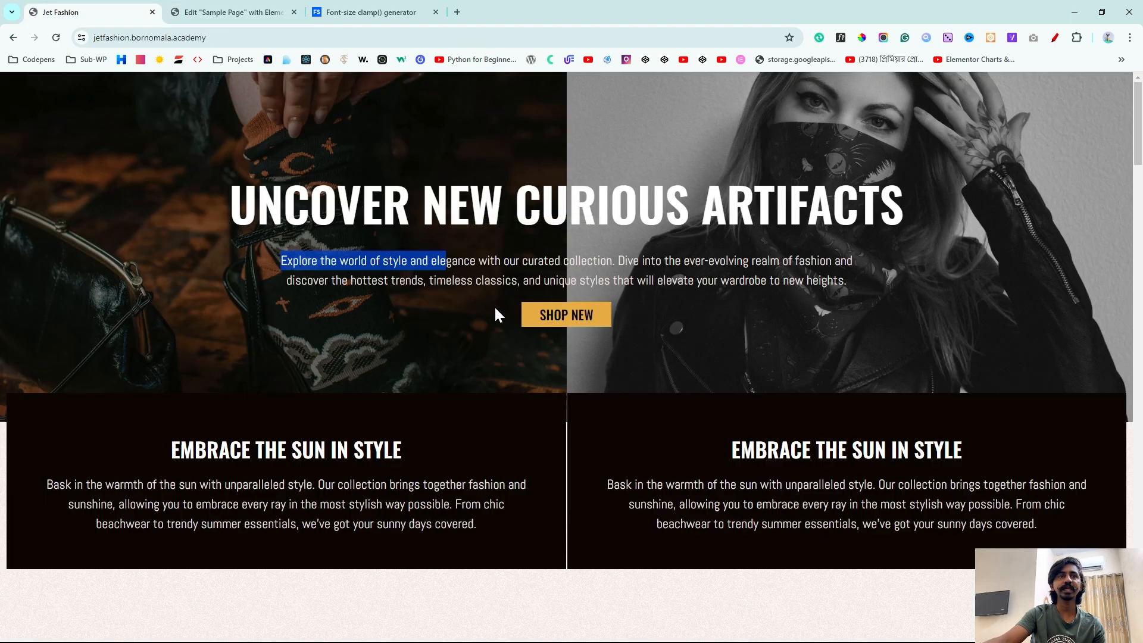
{"action": "left_click", "coordinate": [359, 308]}
{"action": "left_click_drag", "start_coordinate": [239, 207], "coordinate": [864, 241]}
{"action": "left_click", "coordinate": [883, 255]}
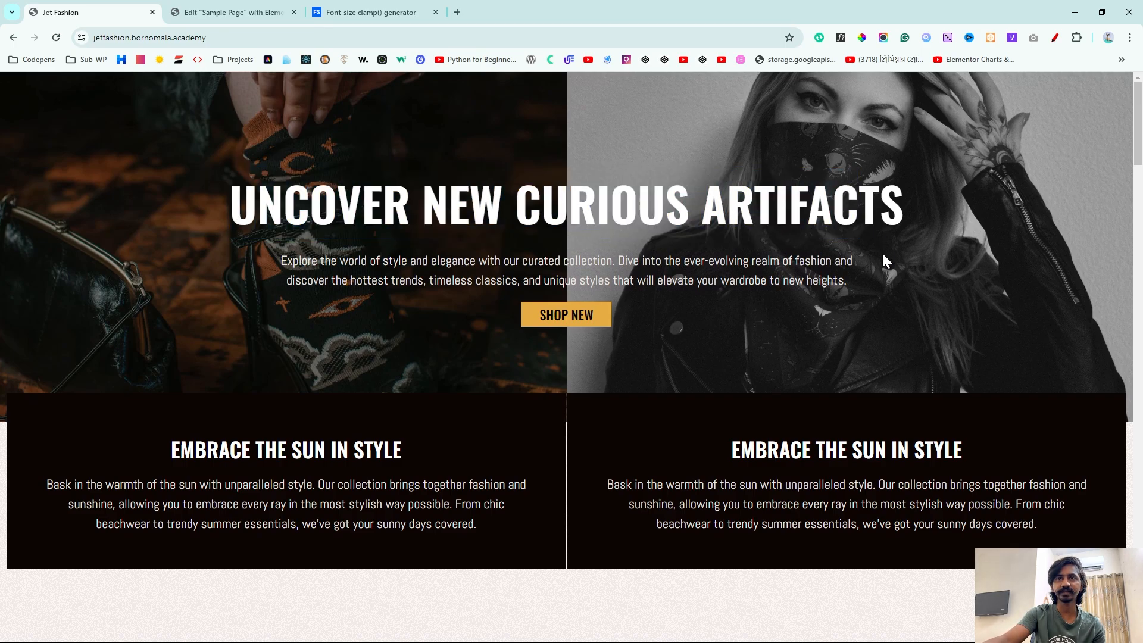
{"action": "left_click_drag", "start_coordinate": [279, 260], "coordinate": [462, 263]}
{"action": "left_click", "coordinate": [623, 262]}
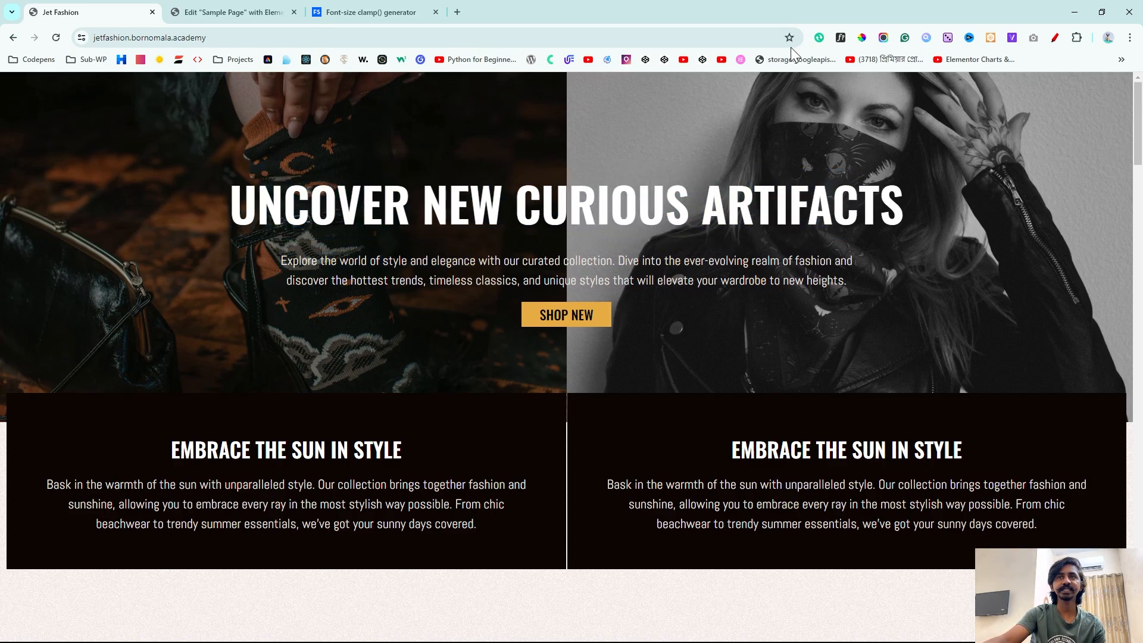
{"action": "left_click", "coordinate": [843, 41]}
{"action": "left_click", "coordinate": [530, 263]}
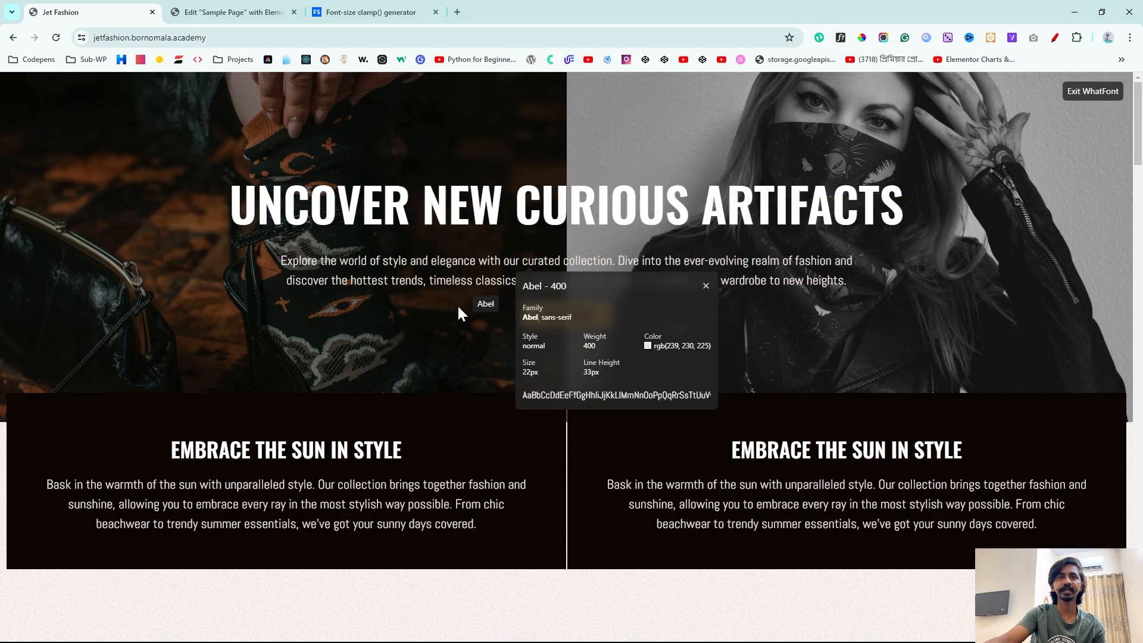
{"action": "left_click", "coordinate": [402, 506]}
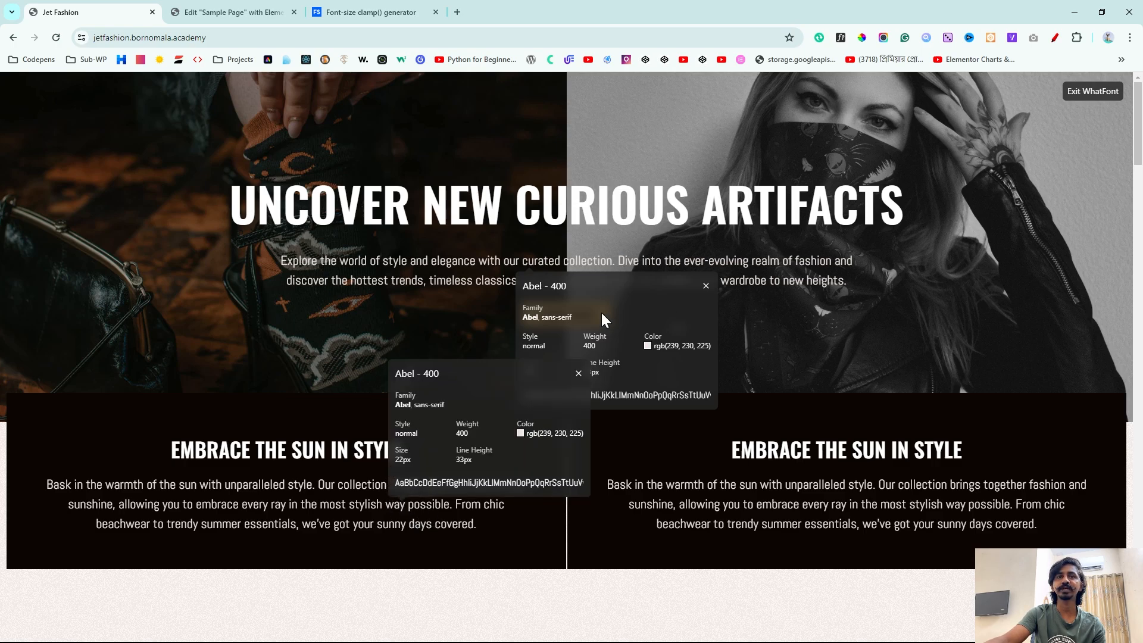
{"action": "left_click", "coordinate": [578, 373]}
{"action": "left_click", "coordinate": [706, 285]}
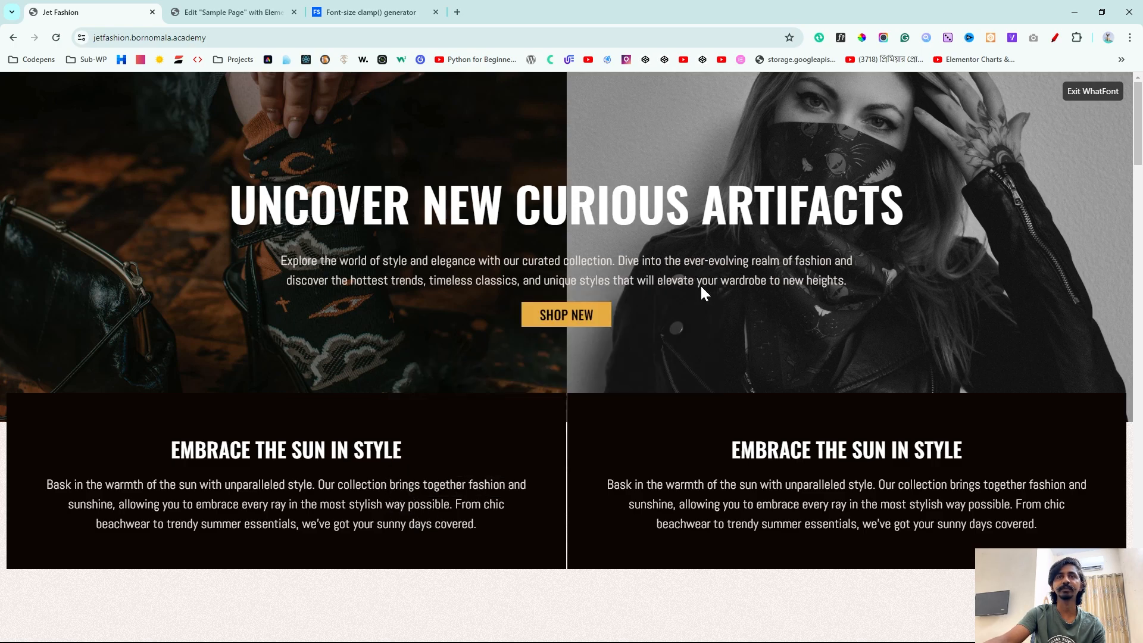
Step: Inspect the font family, weight and size of the first "Embrace the Sun in Style" heading with WhatFont
{"action": "left_click", "coordinate": [341, 442]}
{"action": "scroll", "coordinate": [341, 442], "scroll_direction": "down", "scroll_amount": 1}
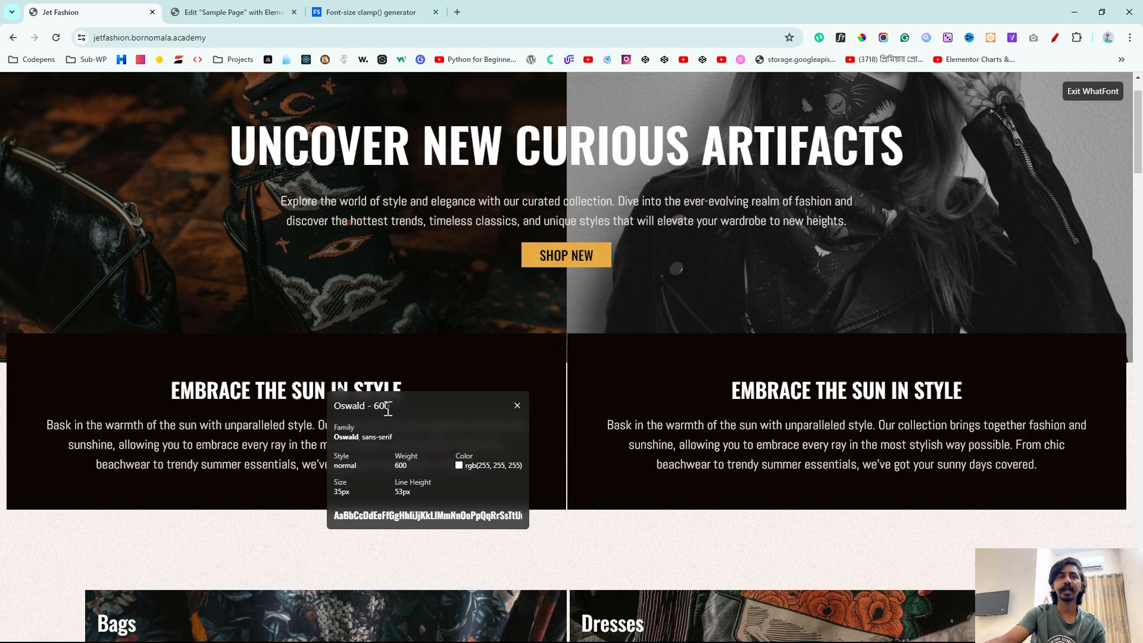
{"action": "left_click_drag", "start_coordinate": [373, 407], "coordinate": [311, 445]}
{"action": "left_click_drag", "start_coordinate": [351, 491], "coordinate": [334, 492]}
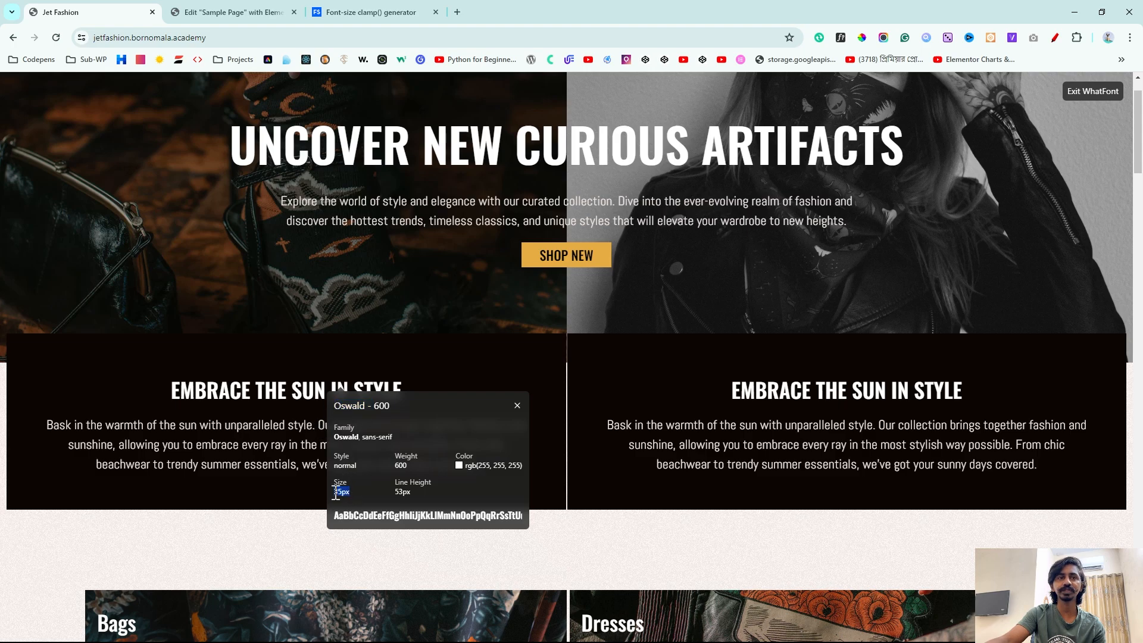
Step: Inspect the fonts of the New Arrivals heading and its subtitle with WhatFont, then return to the page editor
{"action": "scroll", "coordinate": [714, 457], "scroll_direction": "down", "scroll_amount": 13}
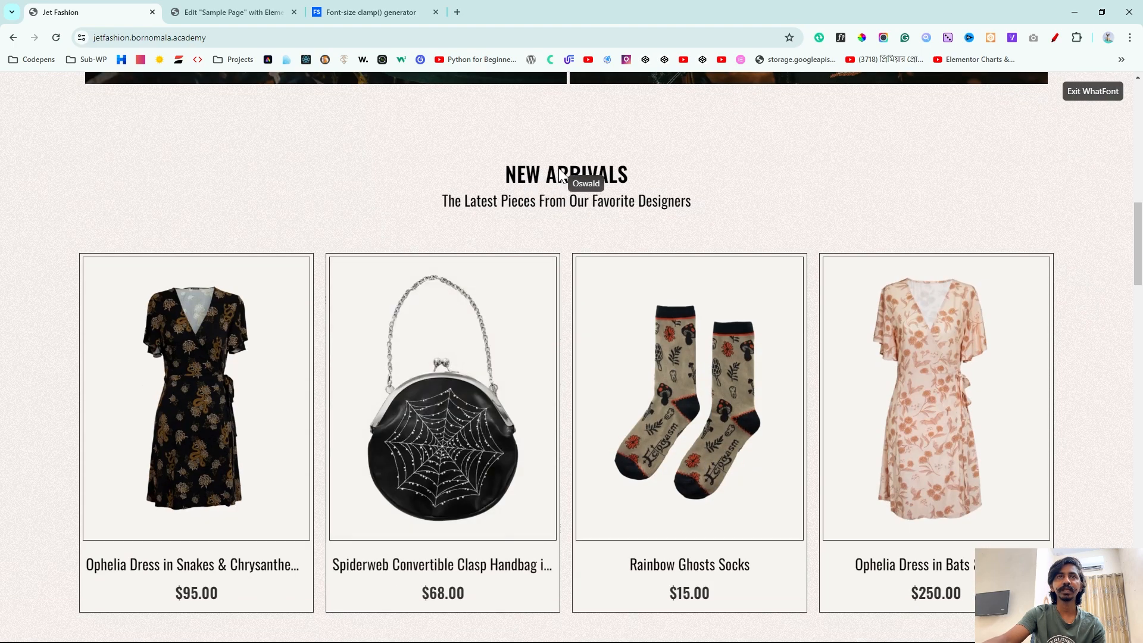
{"action": "left_click", "coordinate": [560, 173]}
{"action": "left_click", "coordinate": [488, 198]}
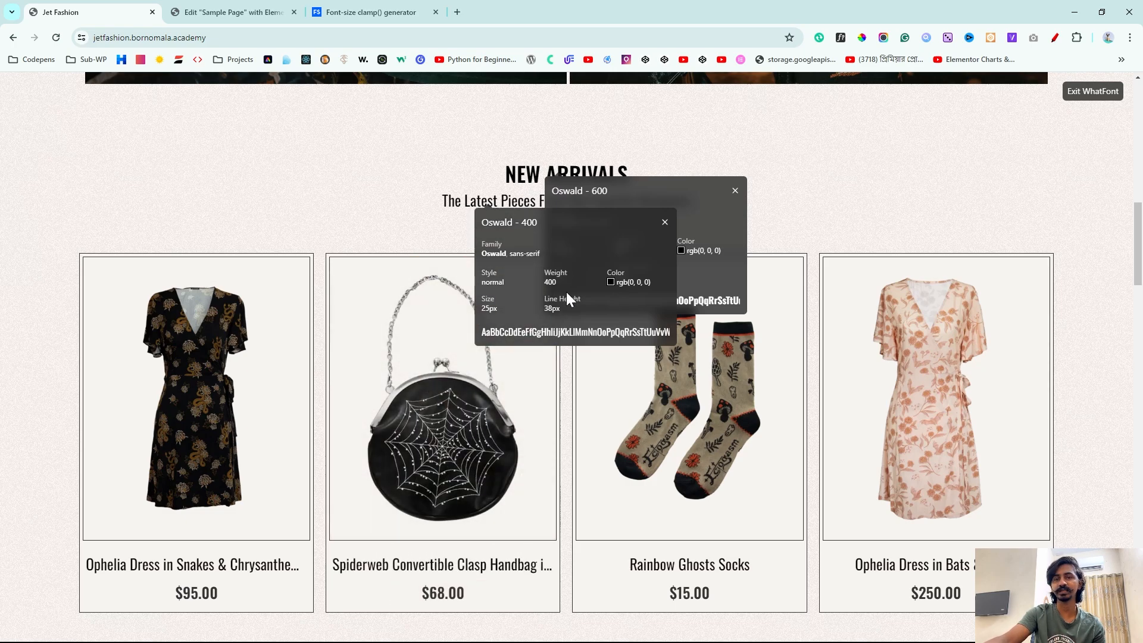
{"action": "left_click", "coordinate": [736, 193]}
{"action": "left_click", "coordinate": [665, 222]}
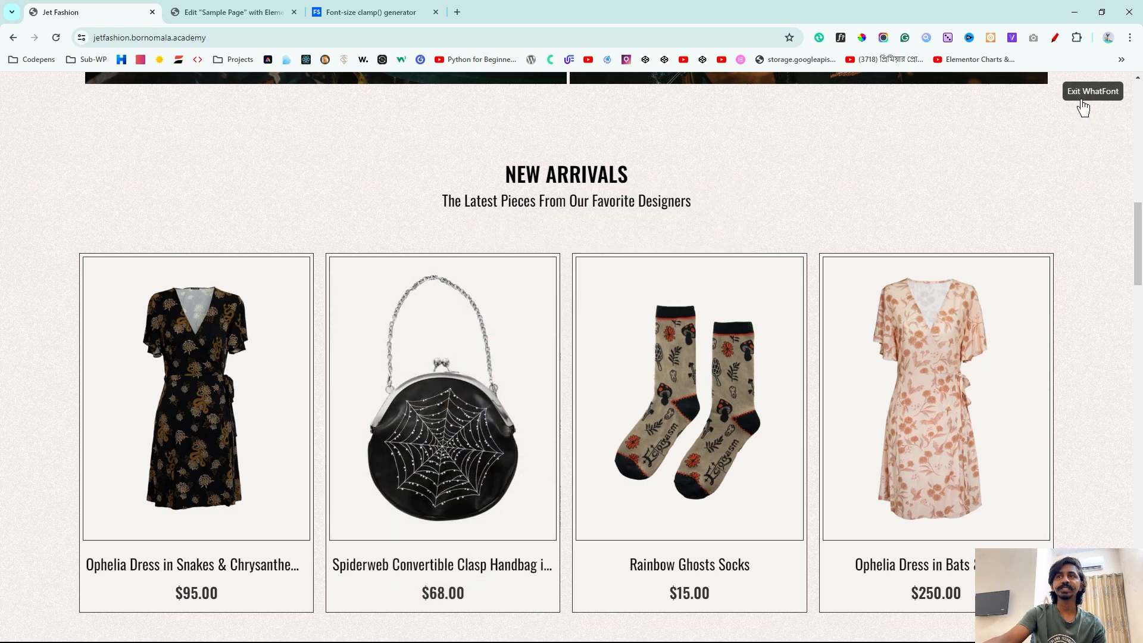
{"action": "left_click", "coordinate": [1090, 93]}
{"action": "scroll", "coordinate": [643, 309], "scroll_direction": "down", "scroll_amount": 10}
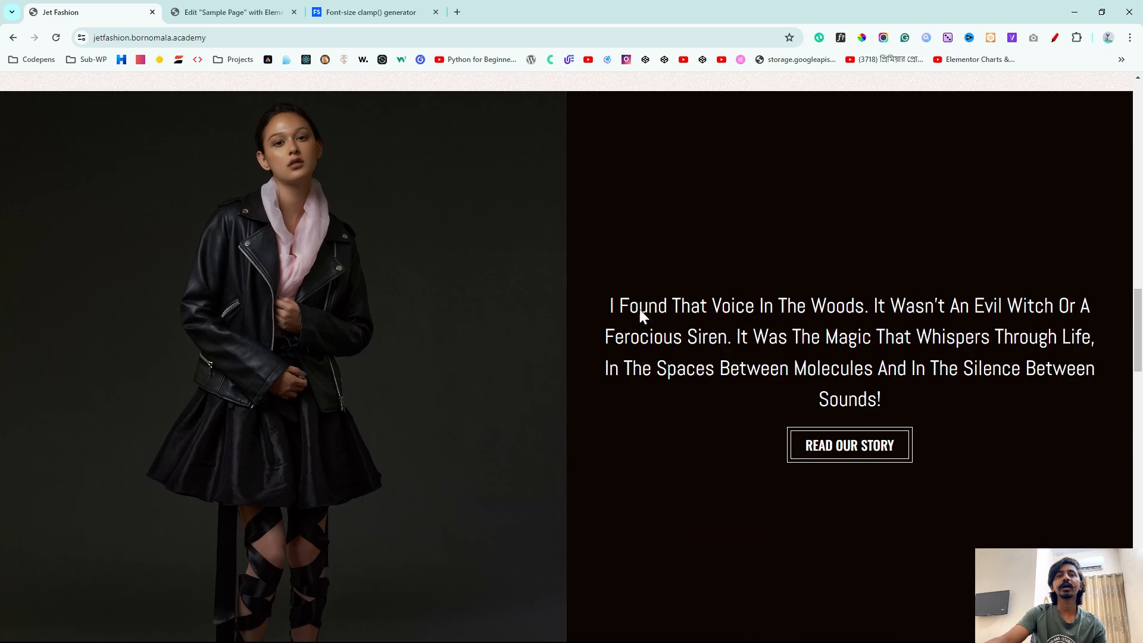
{"action": "left_click", "coordinate": [232, 12]}
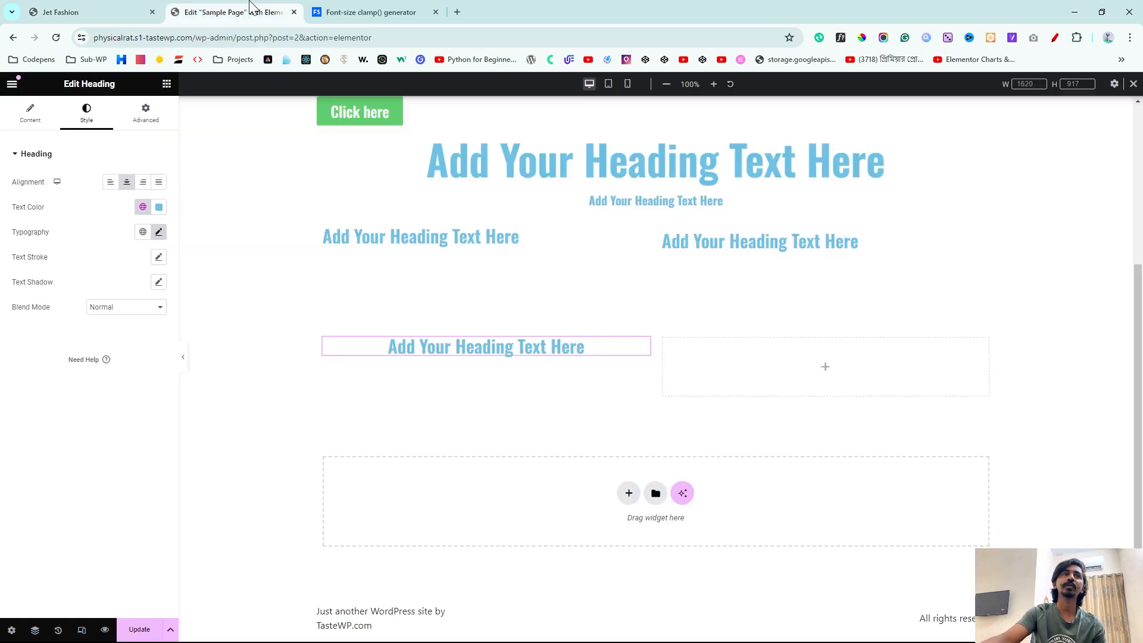